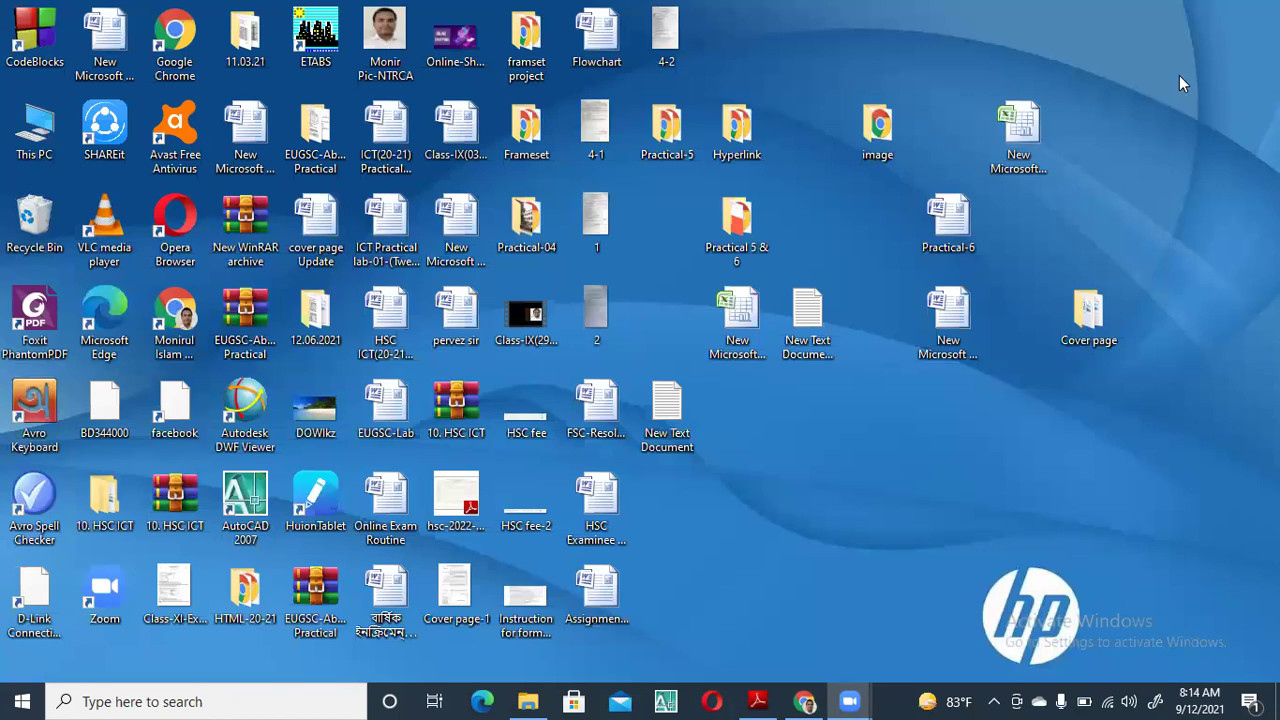
Open the desktop workbook New Microsoft Office Excel Worksheet (2)
{"action": "left_click", "coordinate": [737, 310]}
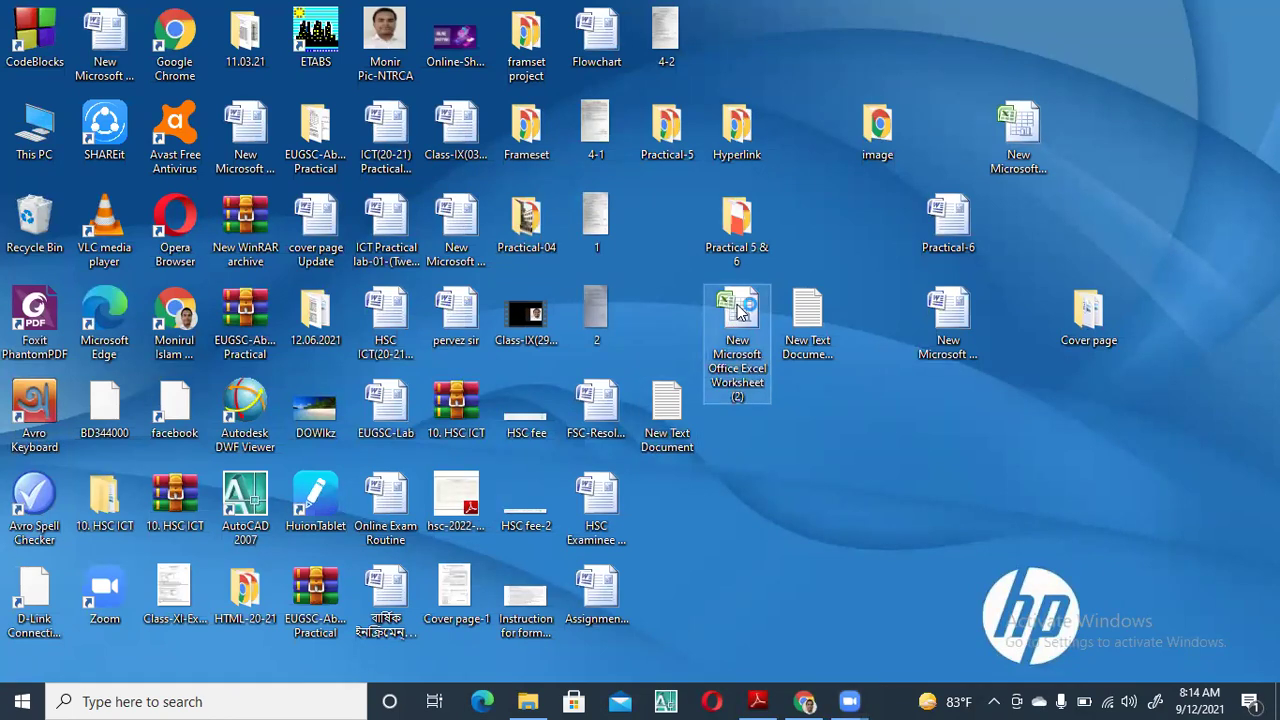
{"action": "double_click", "coordinate": [740, 310]}
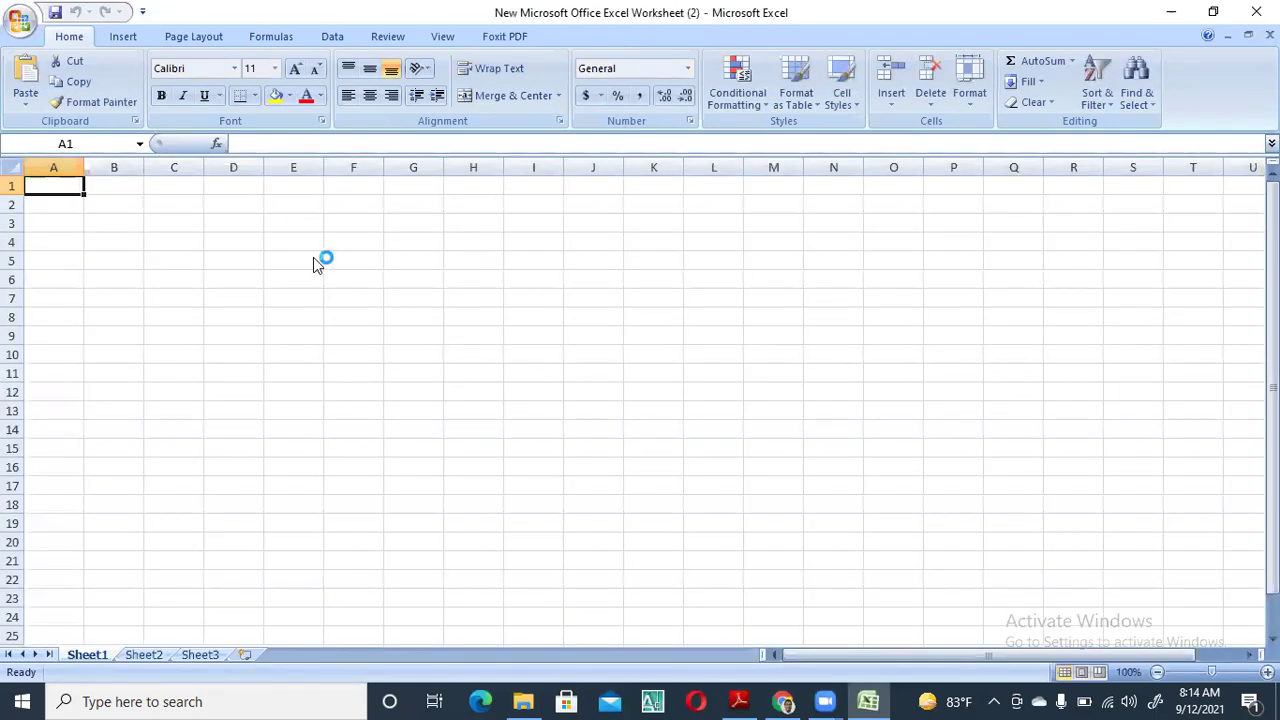
{"action": "left_click", "coordinate": [66, 223]}
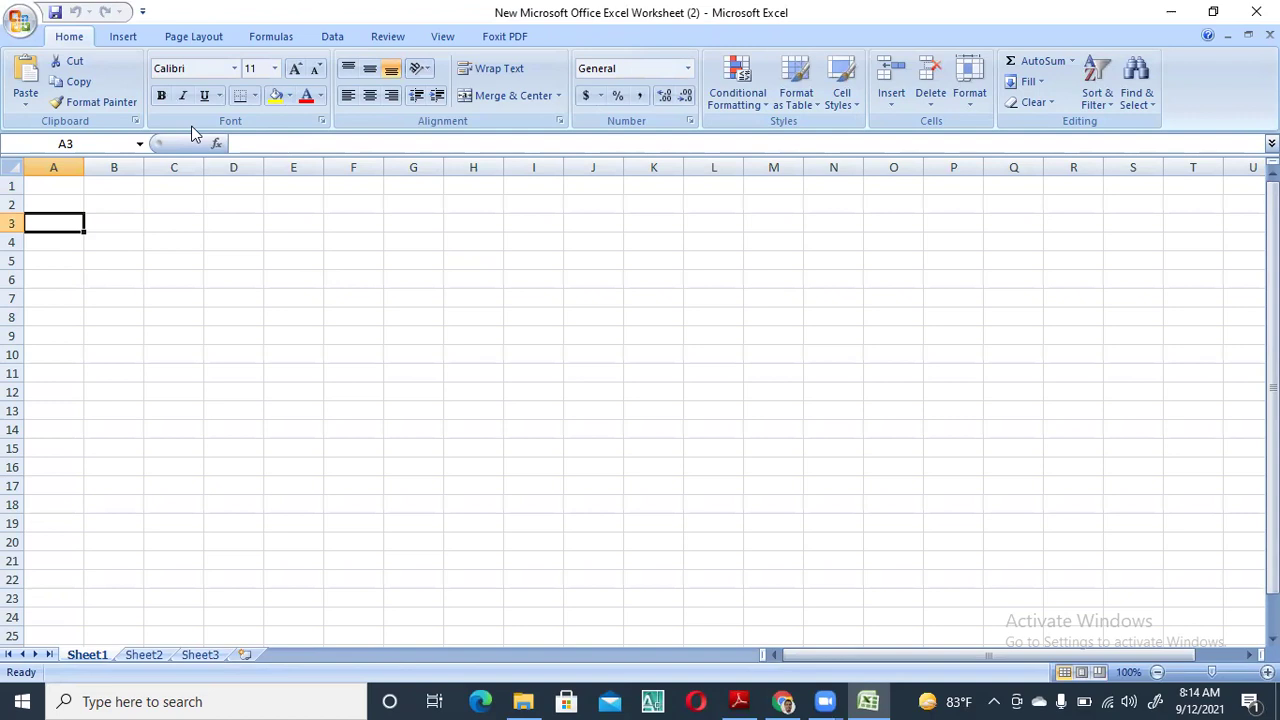
{"action": "left_click_drag", "start_coordinate": [62, 190], "coordinate": [106, 206]}
{"action": "left_click", "coordinate": [70, 225]}
{"action": "type", "text": "S"}
{"action": "key", "text": "BackSpace"}
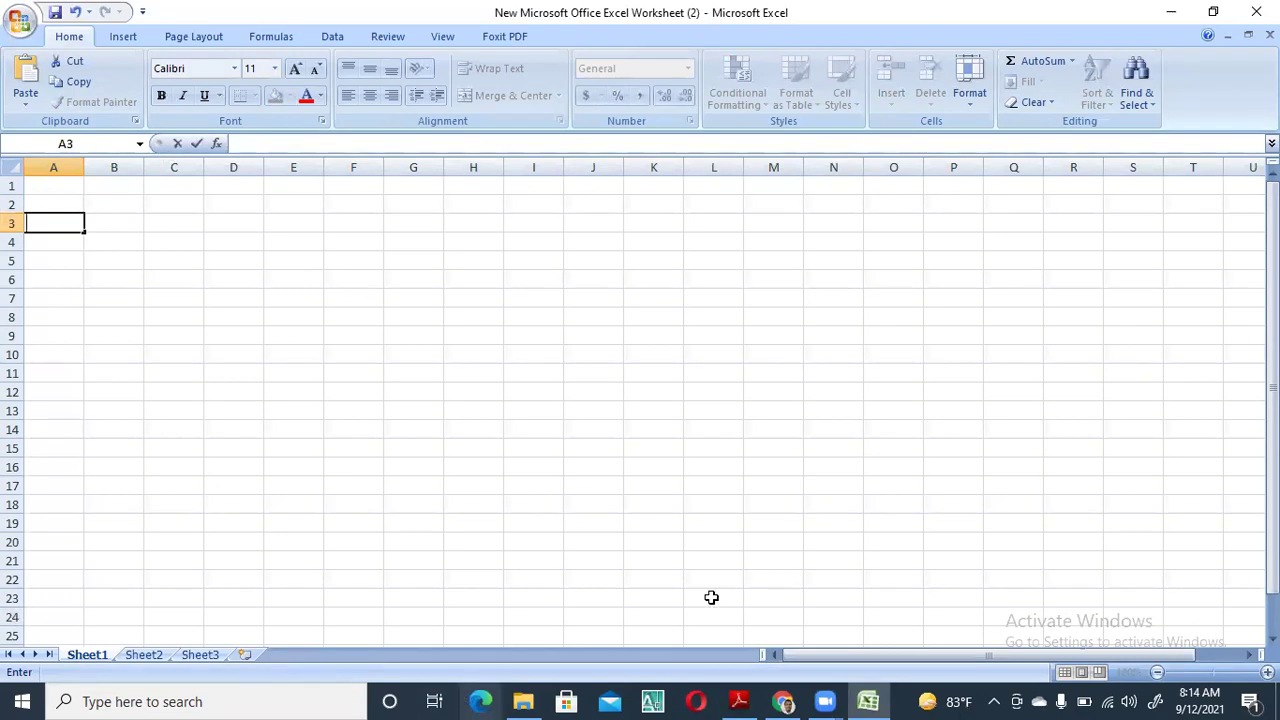
{"action": "mouse_move", "coordinate": [866, 700]}
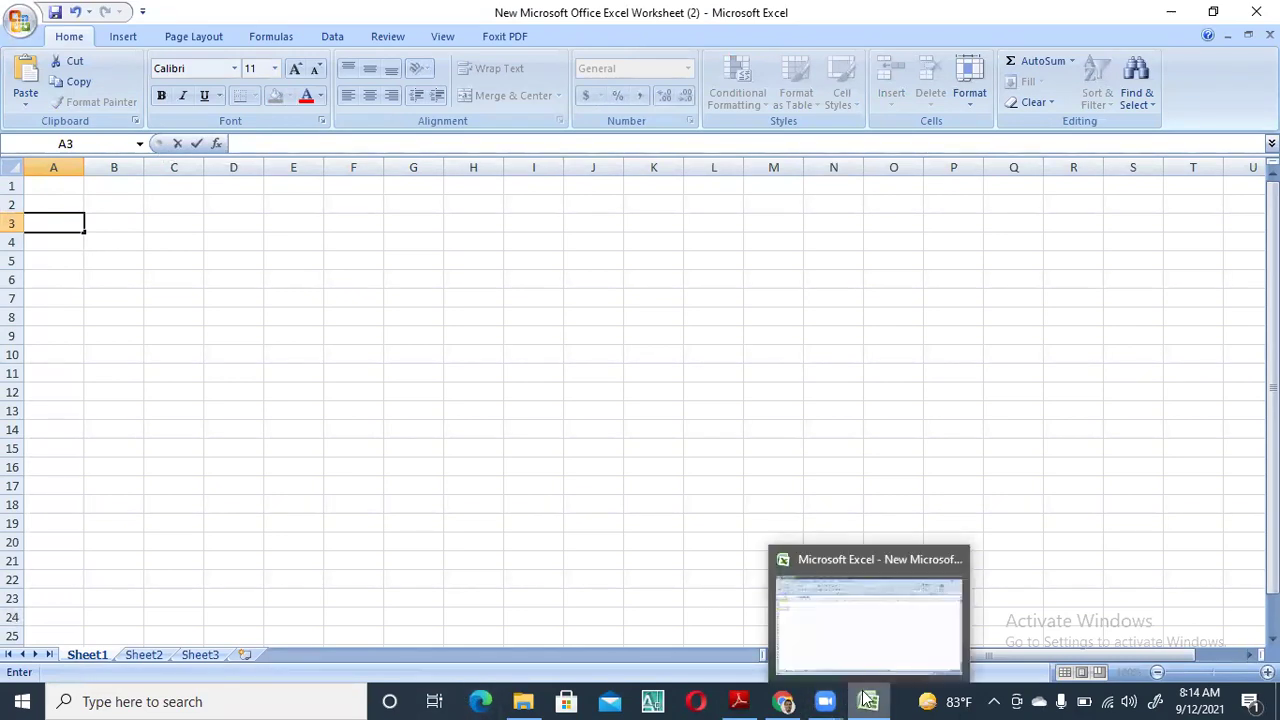
Search Windows for "bijoy" and launch the BijoyBayanno keyboard app
{"action": "left_click", "coordinate": [148, 701]}
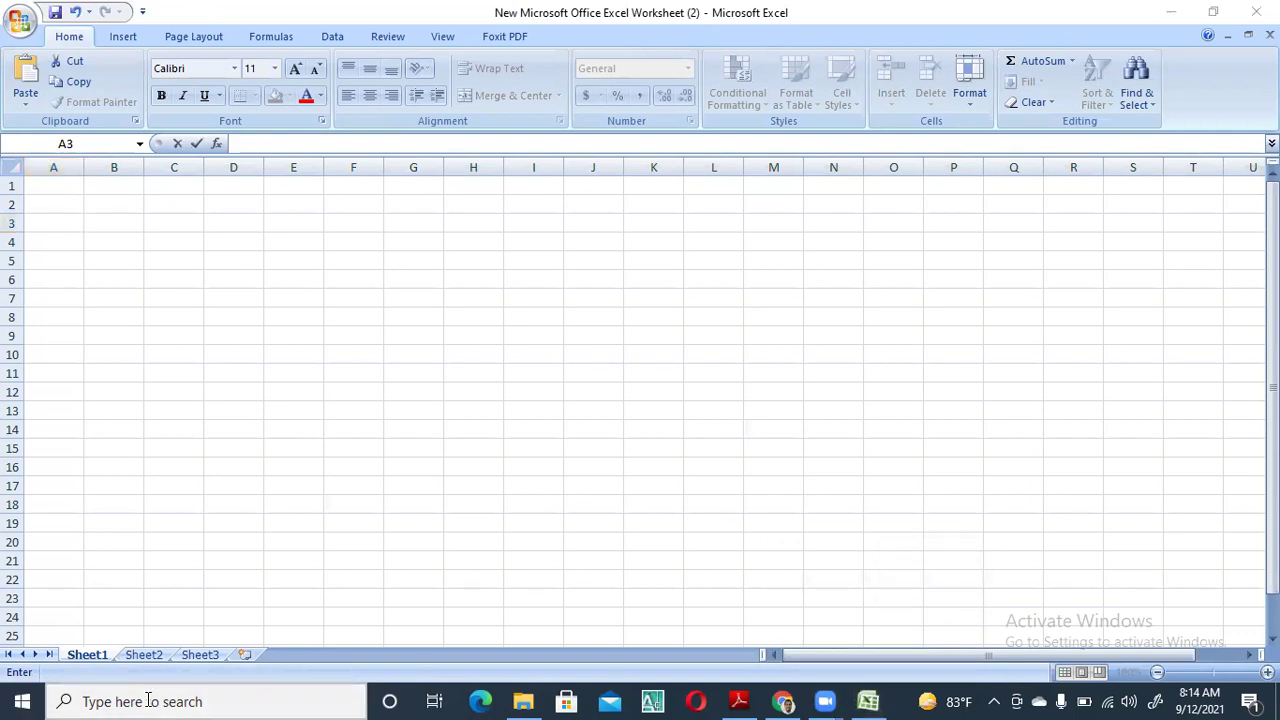
{"action": "left_click", "coordinate": [148, 701]}
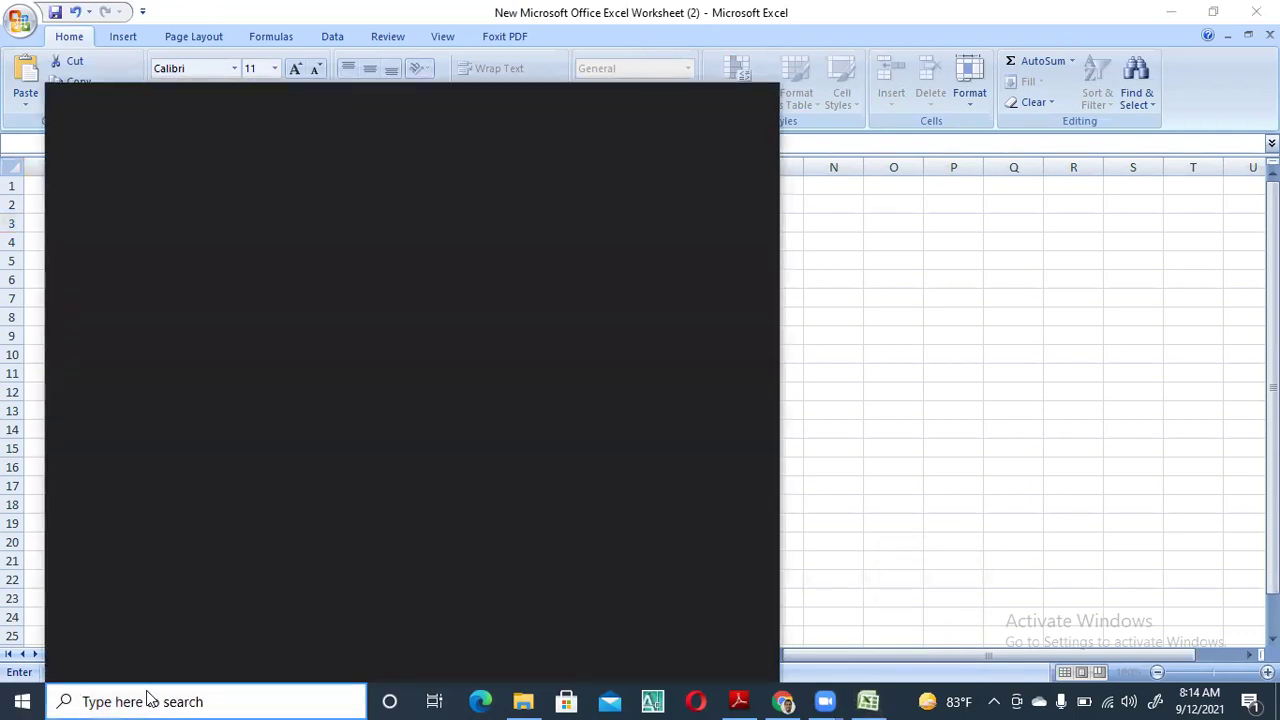
{"action": "type", "text": "bij"}
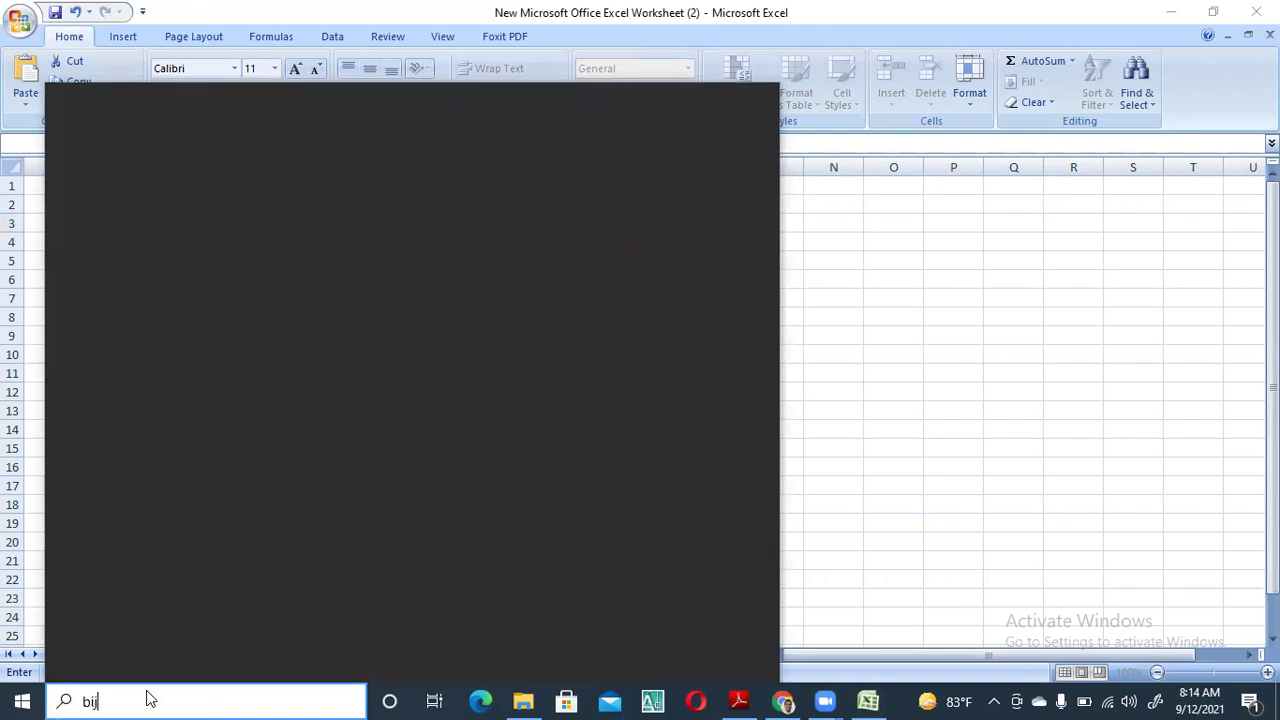
{"action": "type", "text": "oy"}
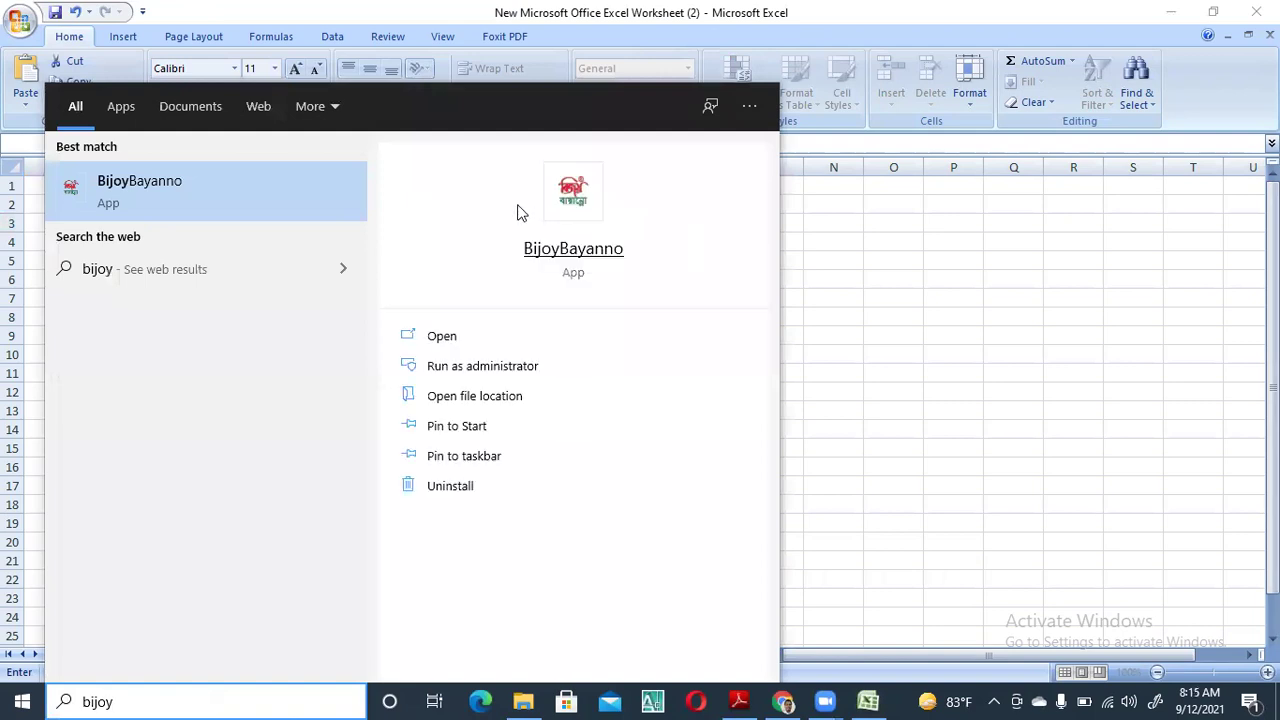
{"action": "left_click", "coordinate": [586, 251]}
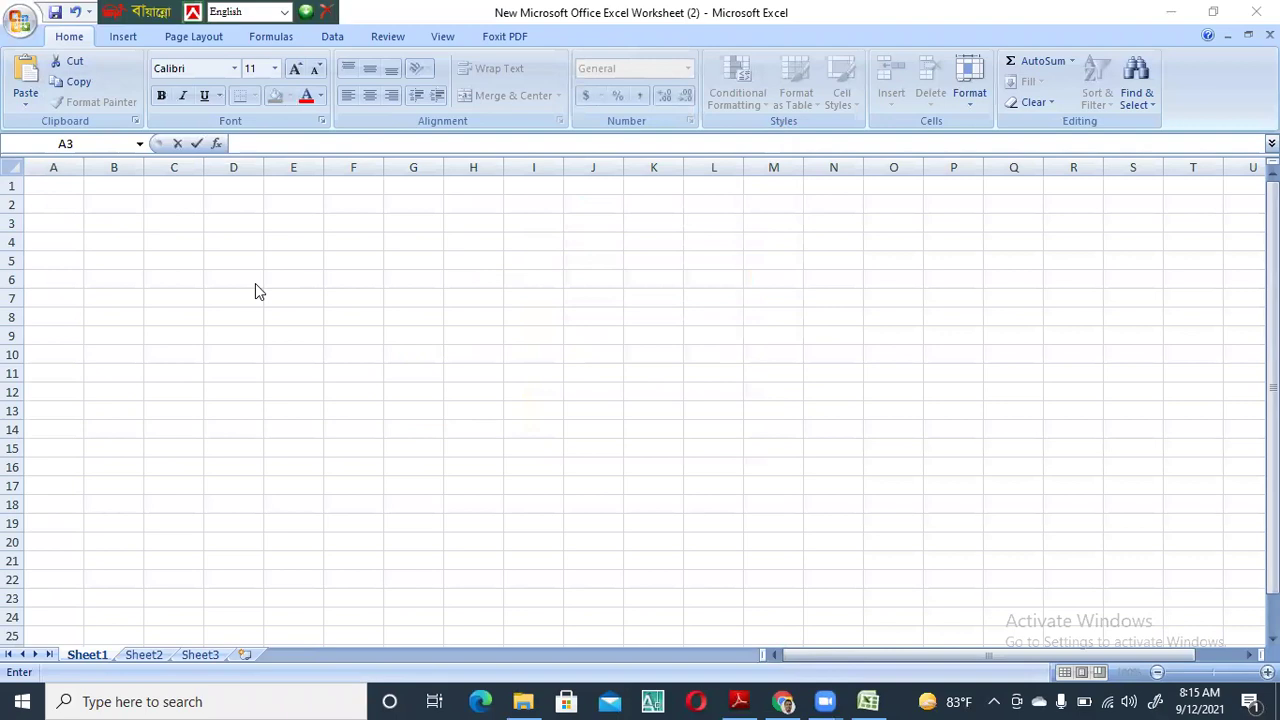
Return to the worksheet and set the Bijoy keyboard mode to Unicode
{"action": "left_click", "coordinate": [70, 248]}
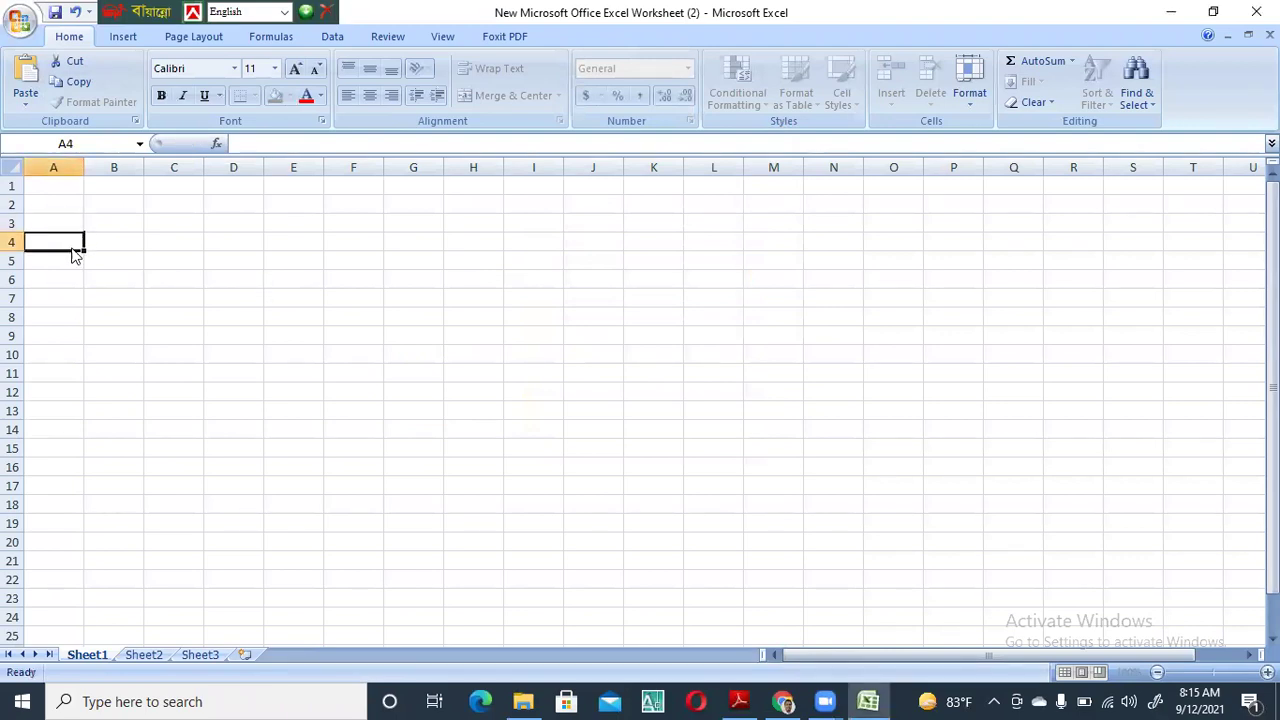
{"action": "left_click", "coordinate": [284, 12]}
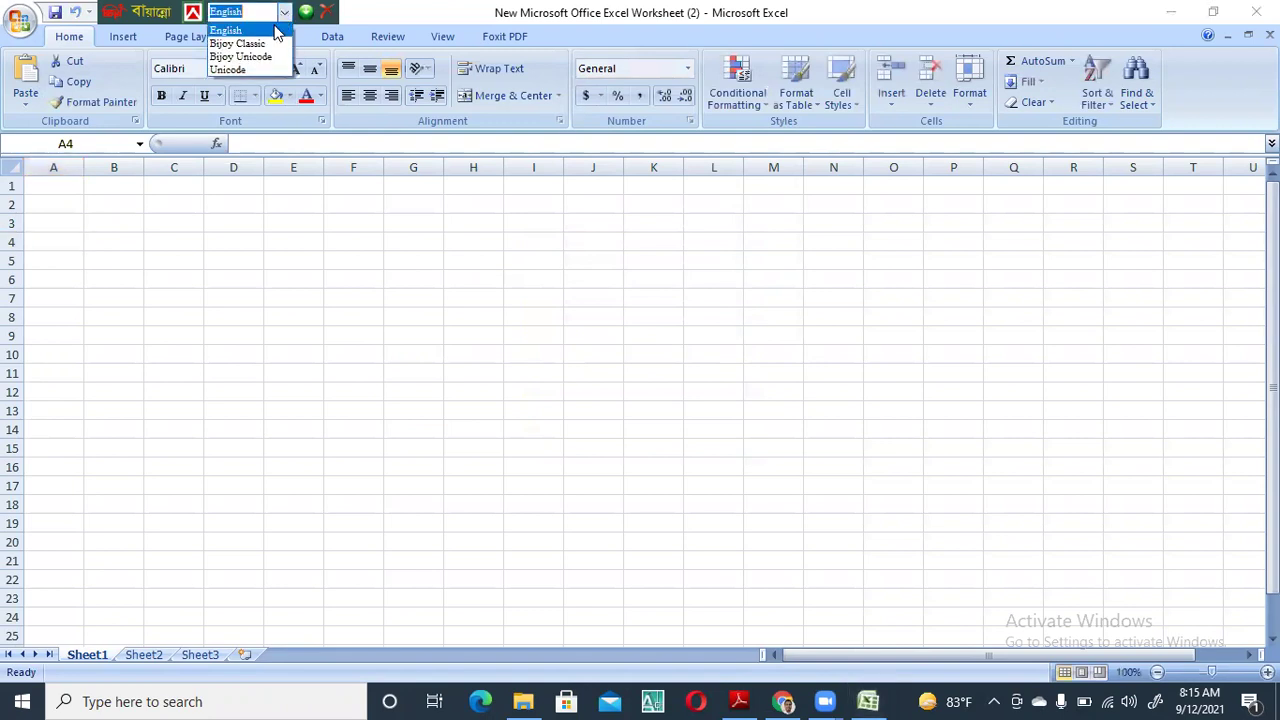
{"action": "left_click", "coordinate": [249, 70]}
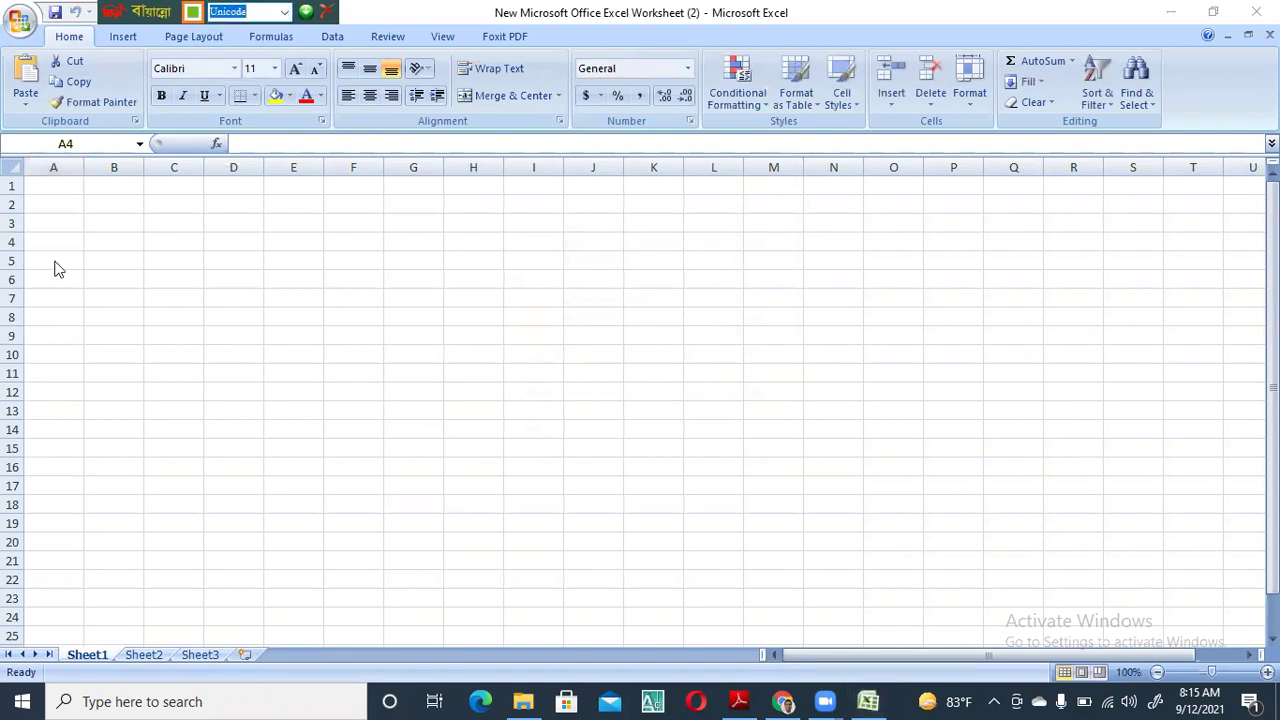
Enter the heading "মূল বেতন" in cell B4
{"action": "left_click", "coordinate": [124, 241]}
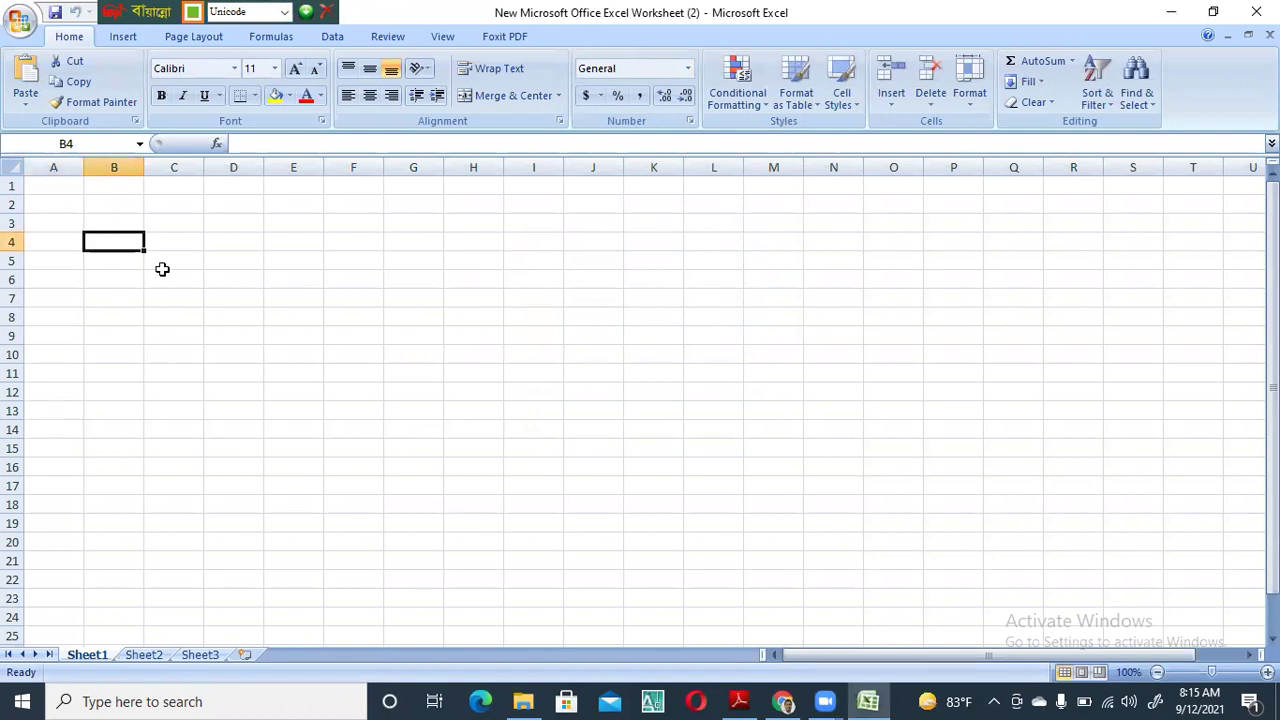
{"action": "key", "text": "F2"}
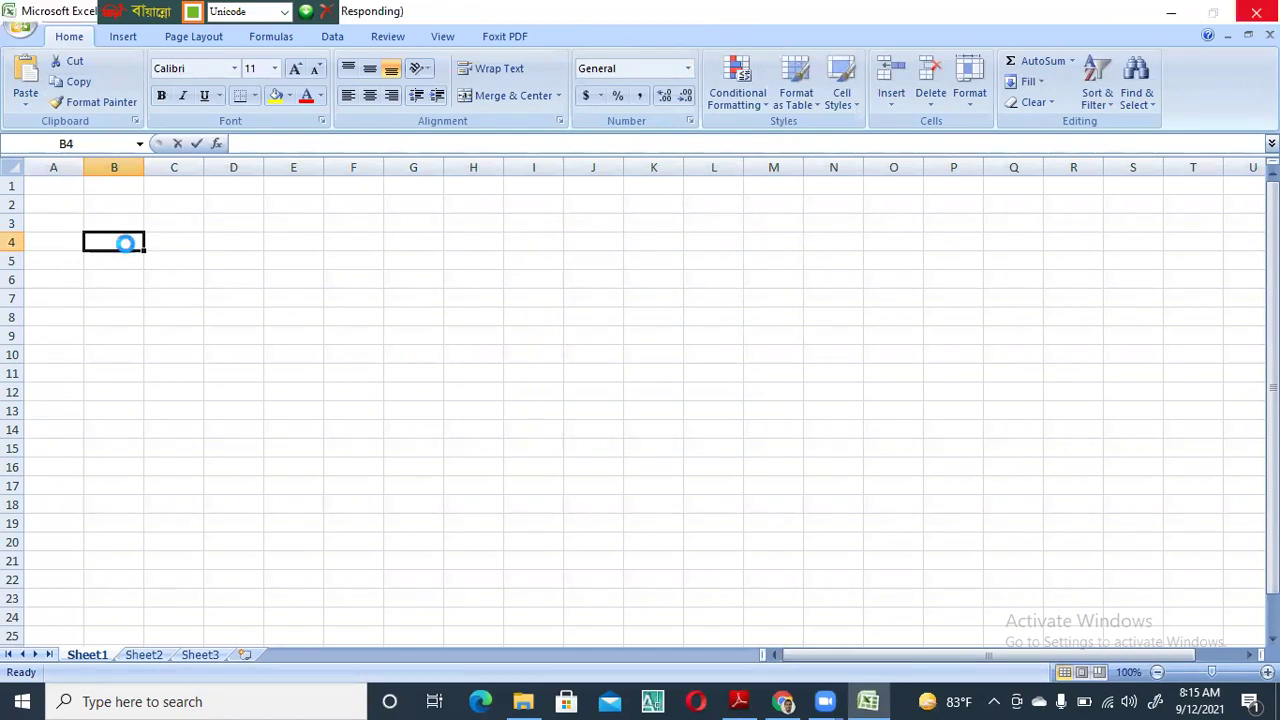
{"action": "type", "text": "ম"}
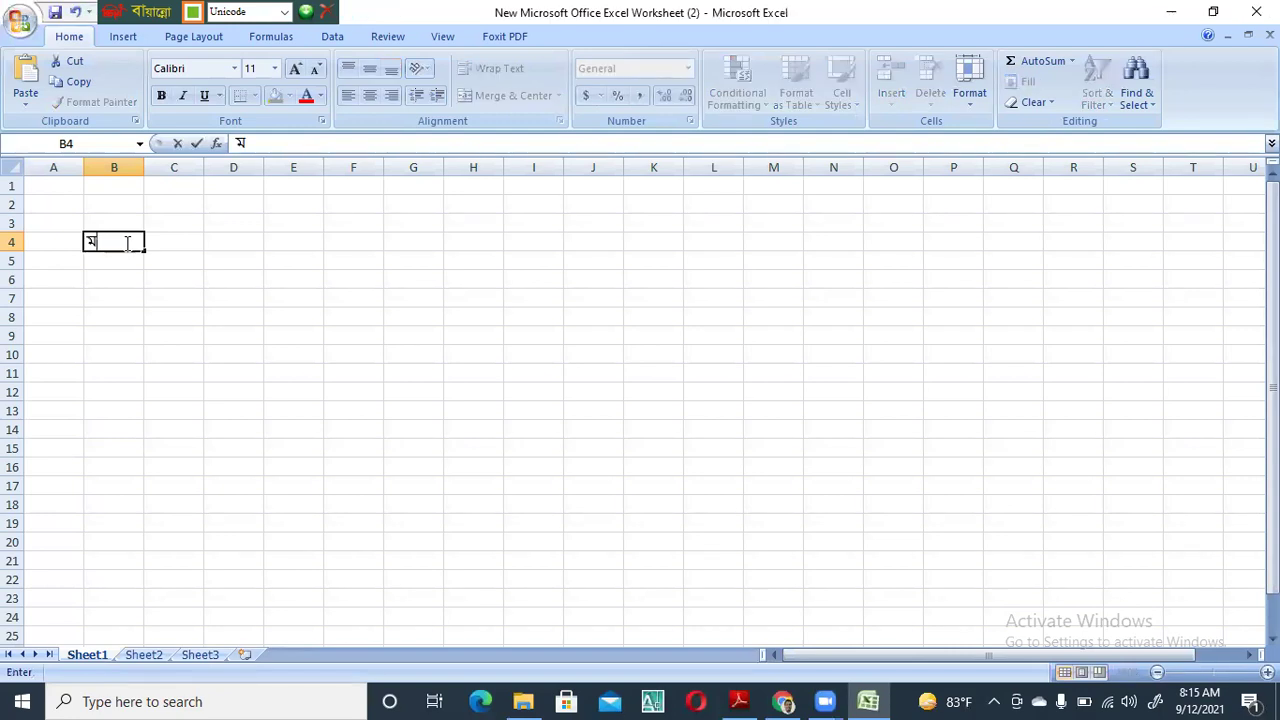
{"action": "type", "text": "ূল বেতন"}
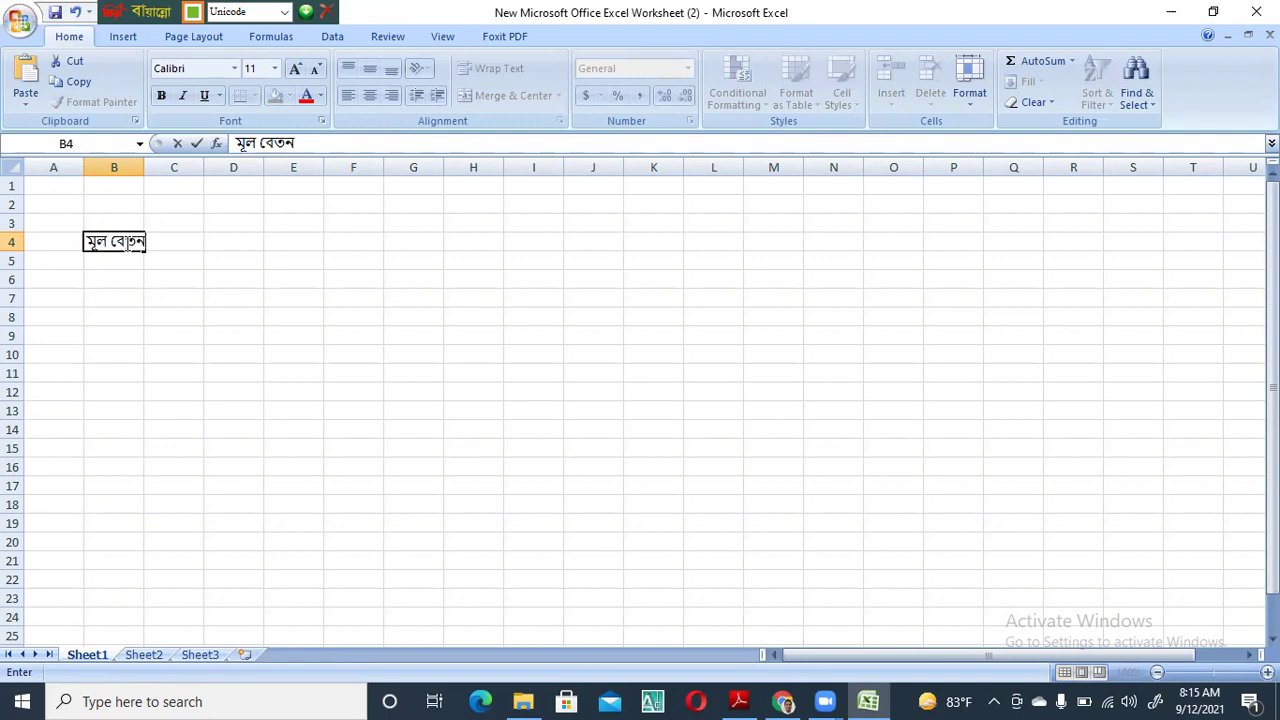
{"action": "left_click", "coordinate": [214, 246]}
Enter the heading "বাড়ি ভাড়া" in cell C4
{"action": "left_click", "coordinate": [186, 246]}
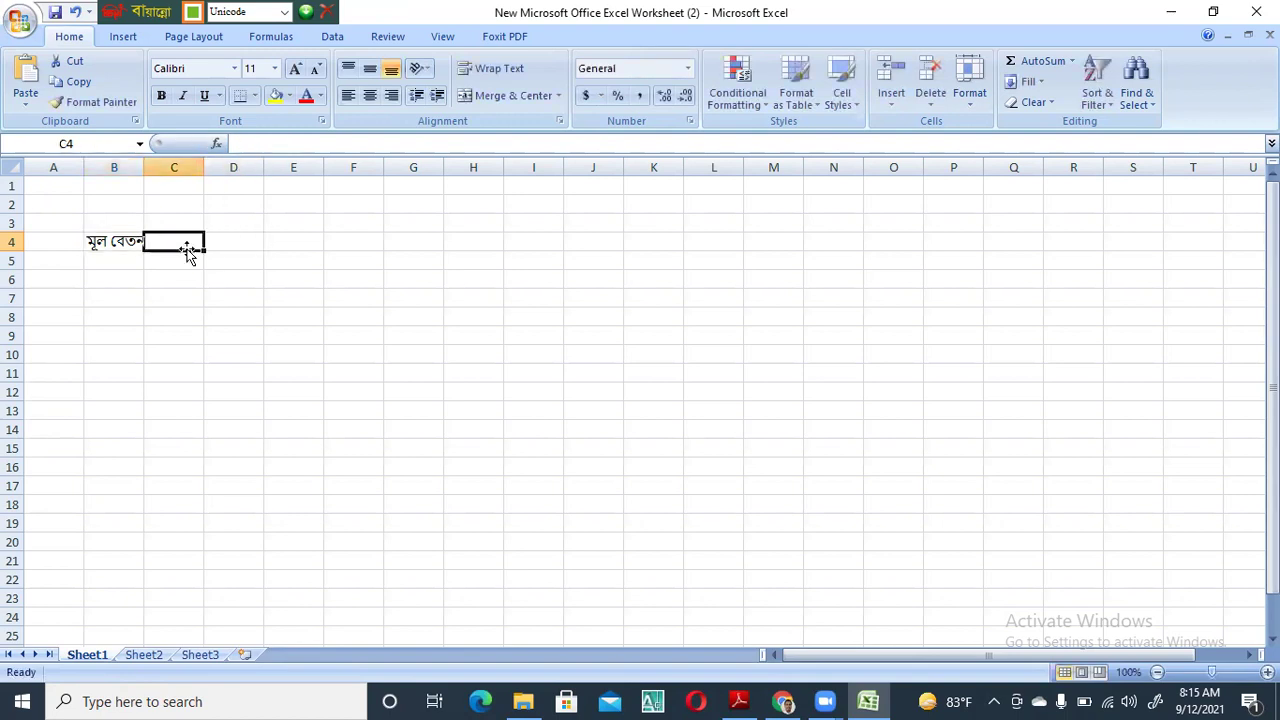
{"action": "type", "text": "বা"}
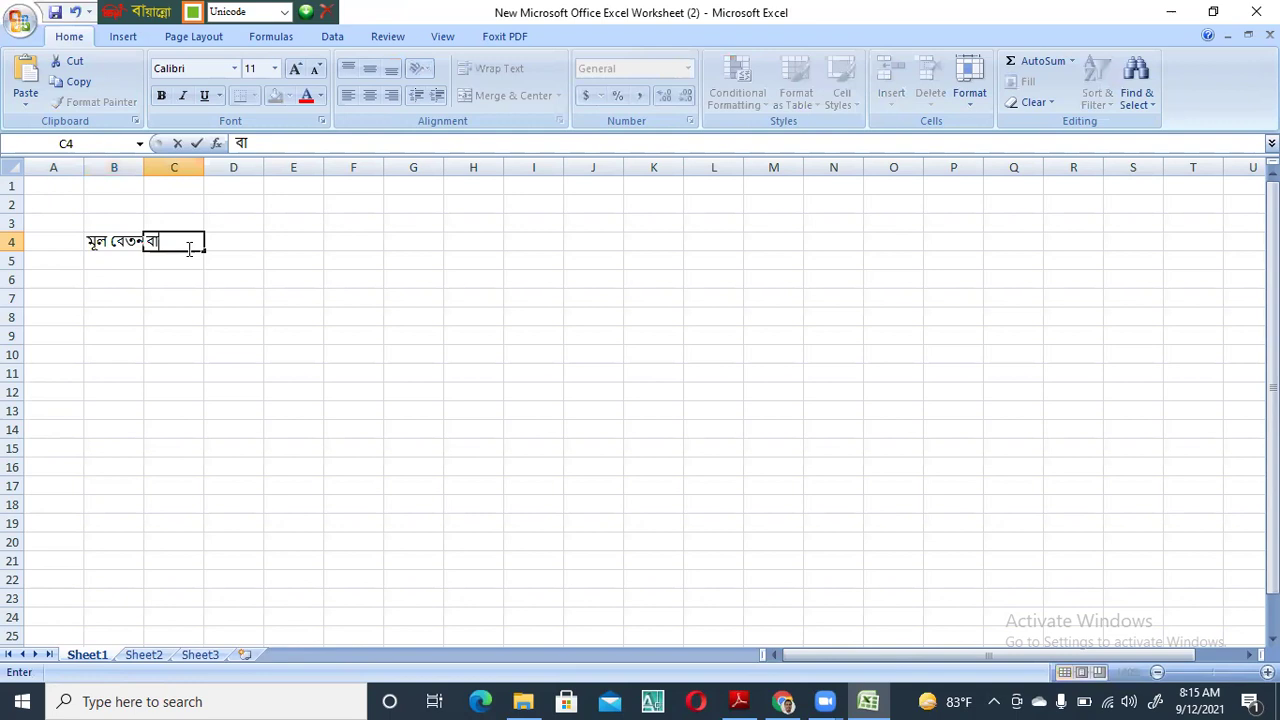
{"action": "type", "text": "ড়ি ভাড়"}
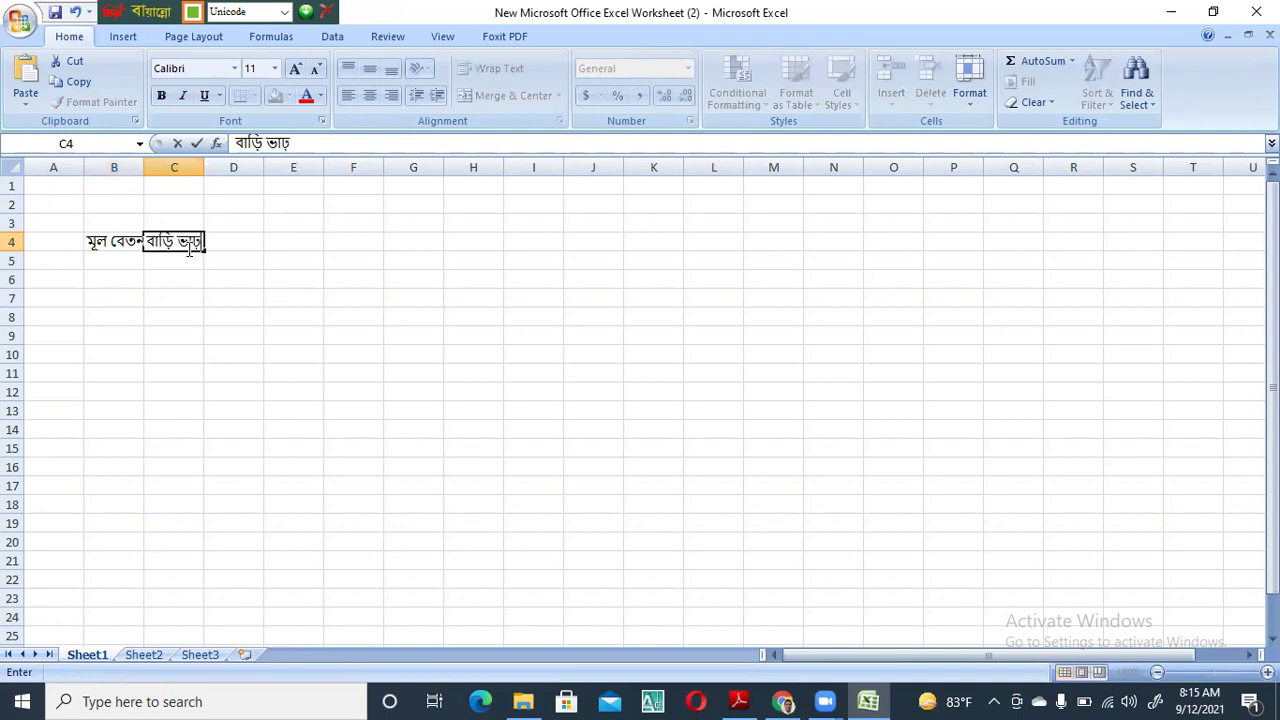
{"action": "key", "text": "BackSpace"}
{"action": "type", "text": "ড়া"}
{"action": "key", "text": "F2"}
Enter the heading "চিকিৎসা ভাতা" in cell D4 and widen columns B to D so their headings fit
{"action": "left_click", "coordinate": [250, 241]}
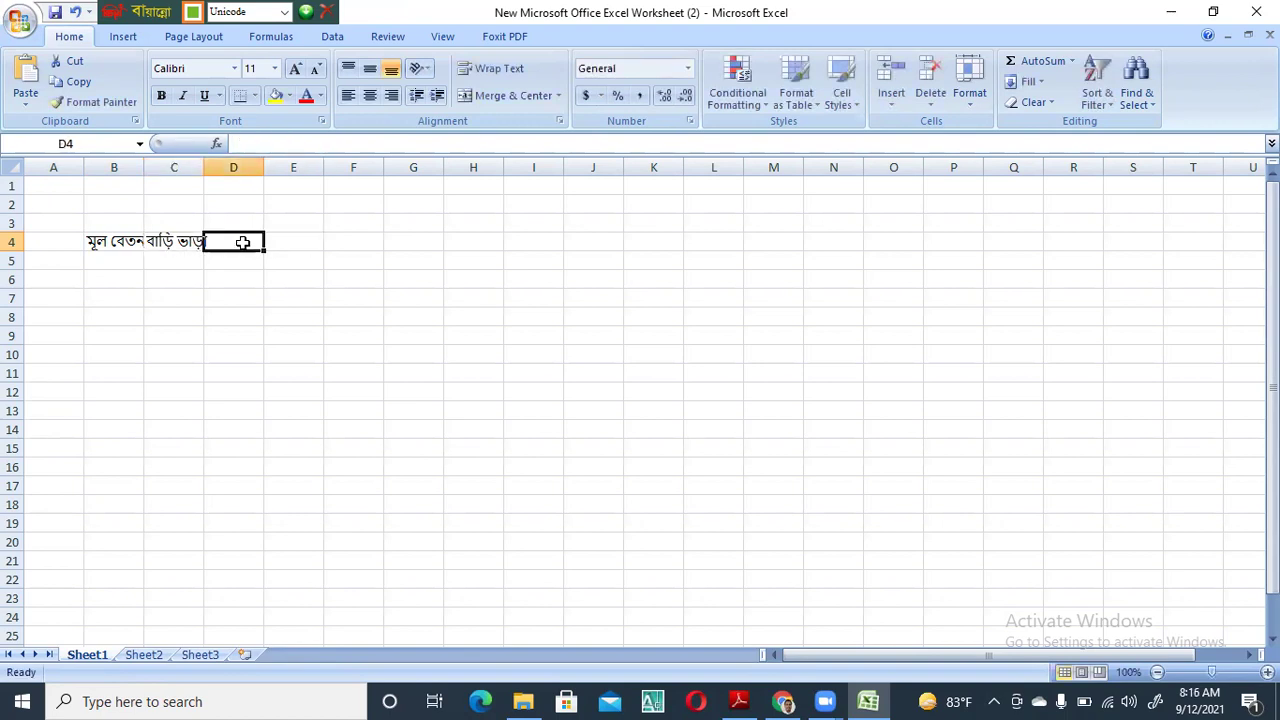
{"action": "type", "text": "চিকি"}
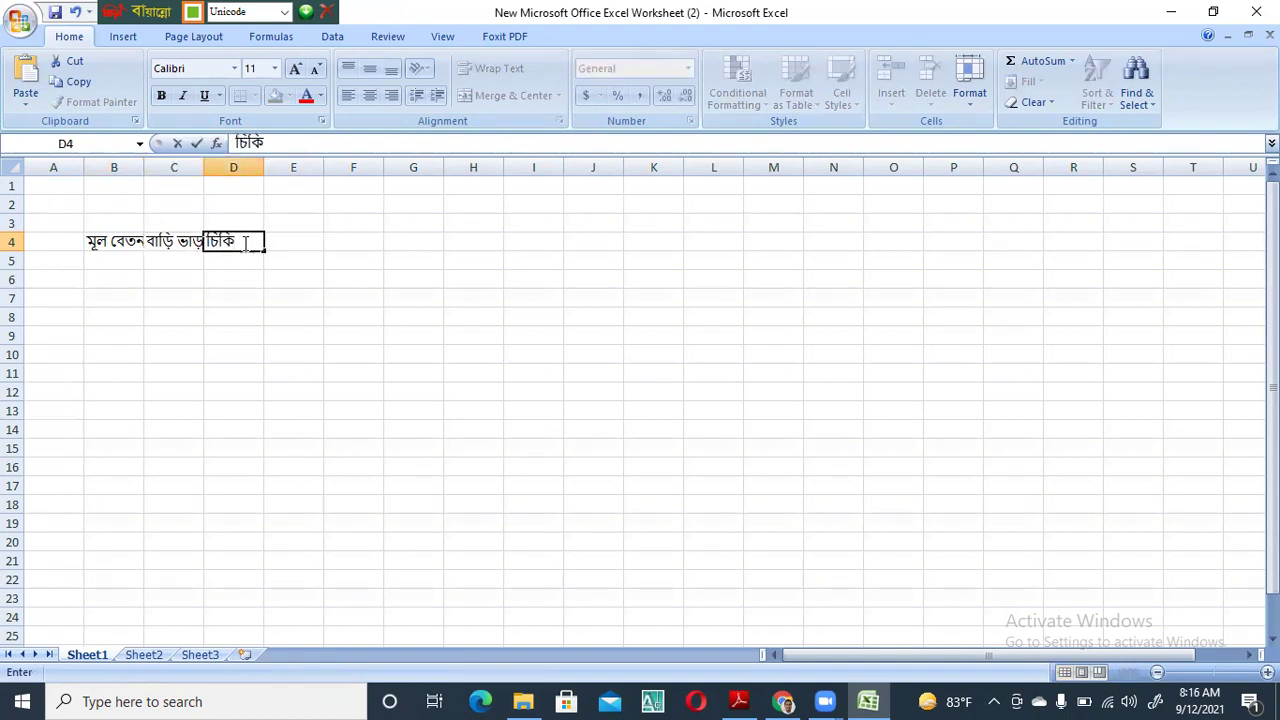
{"action": "type", "text": "ৎসা ভাতা"}
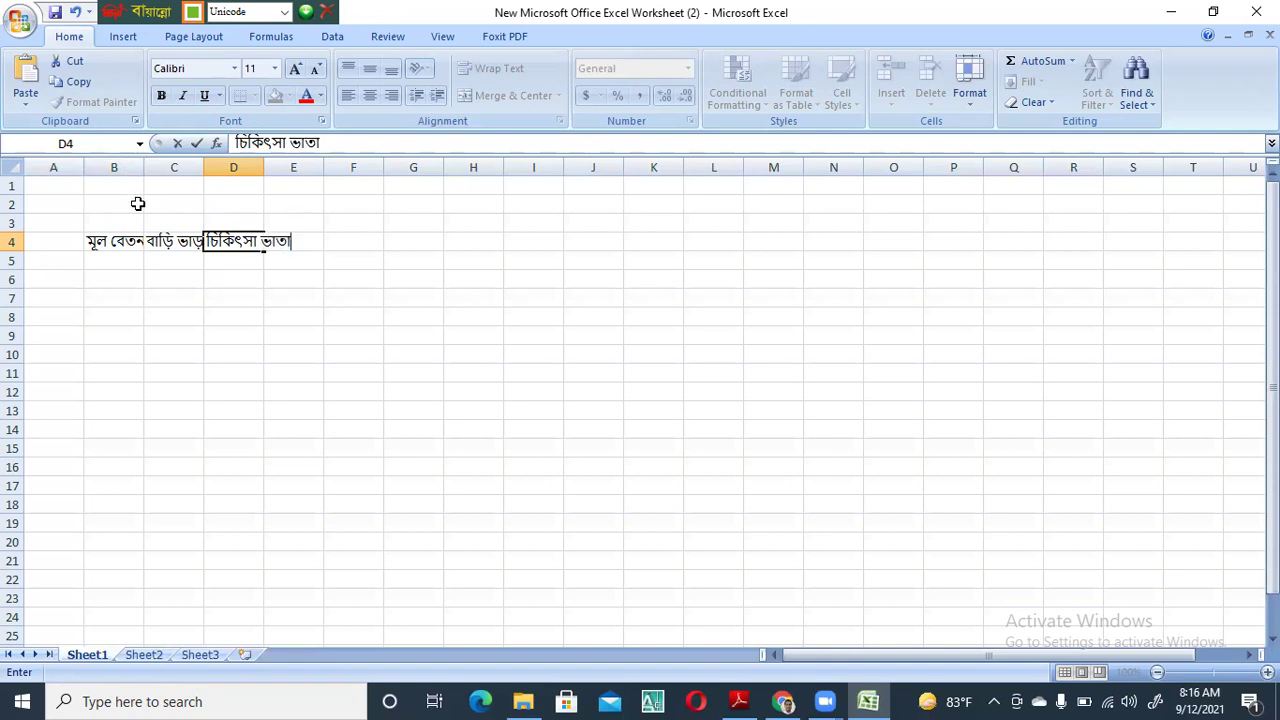
{"action": "left_click", "coordinate": [130, 238]}
{"action": "left_click_drag", "start_coordinate": [144, 168], "coordinate": [350, 163]}
{"action": "left_click", "coordinate": [391, 241]}
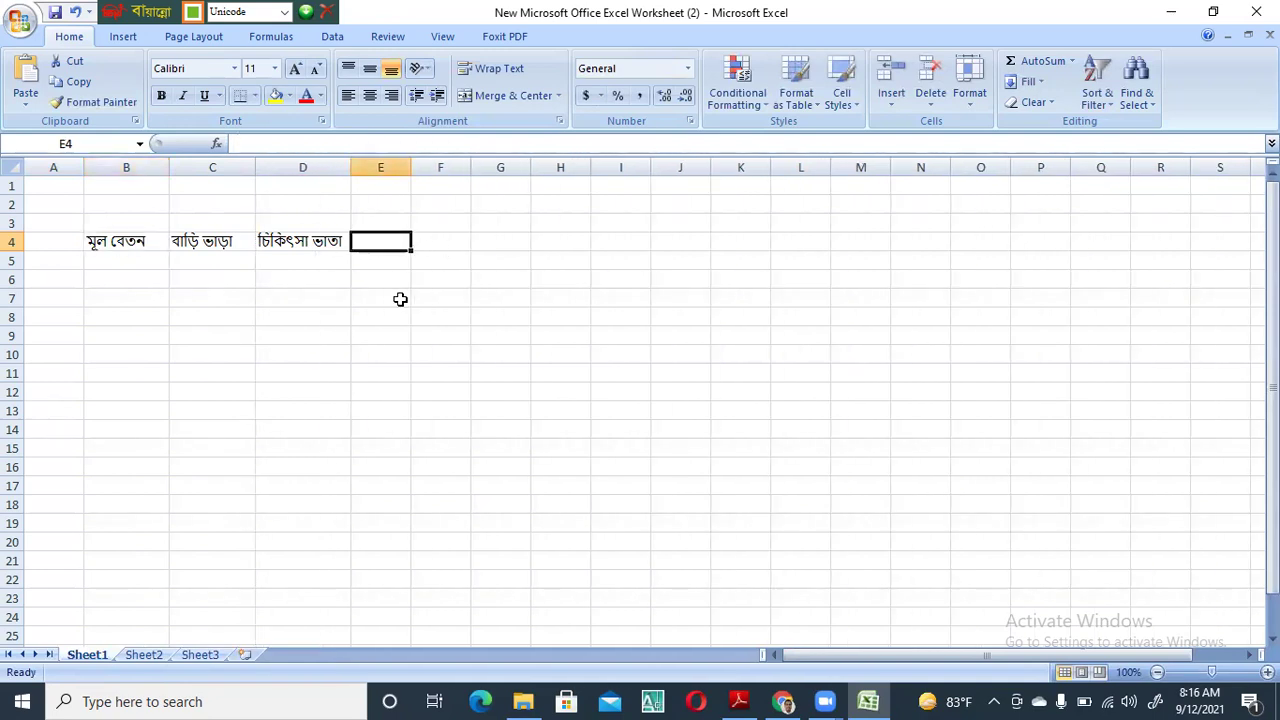
{"action": "type", "text": "মোট"}
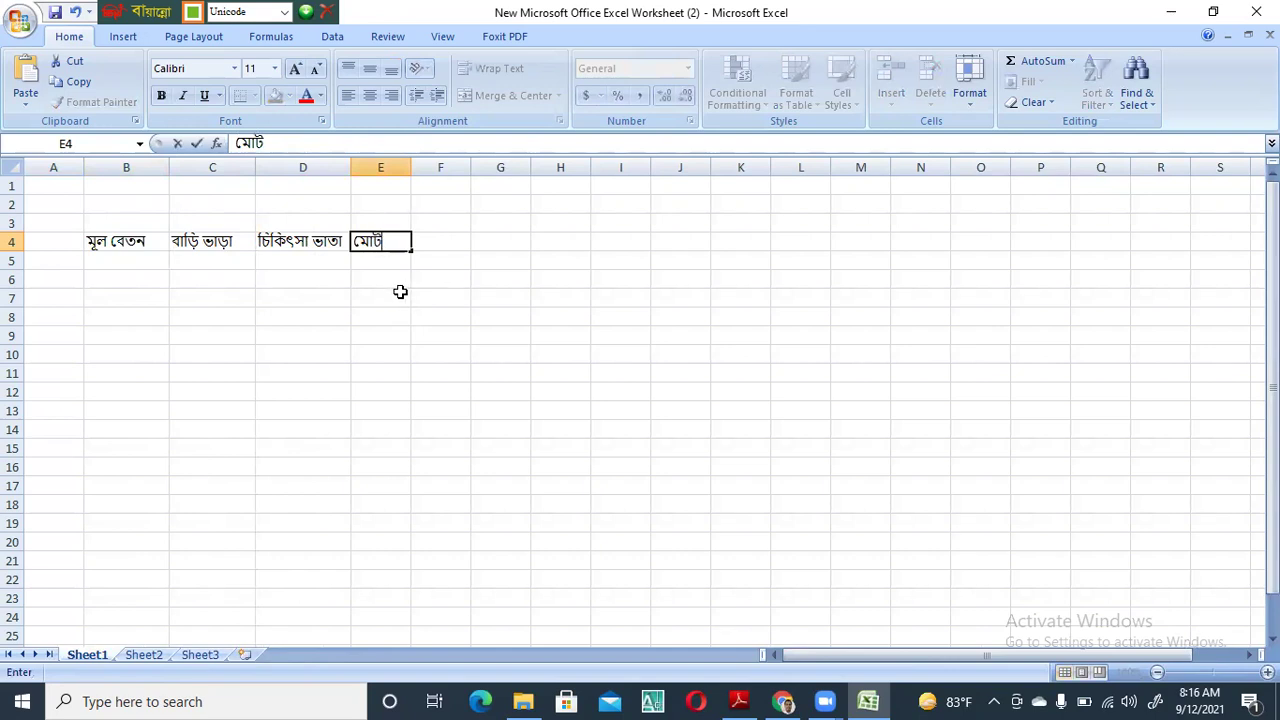
{"action": "key", "text": "BackSpace"}
{"action": "key", "text": "BackSpace"}
{"action": "key", "text": "BackSpace"}
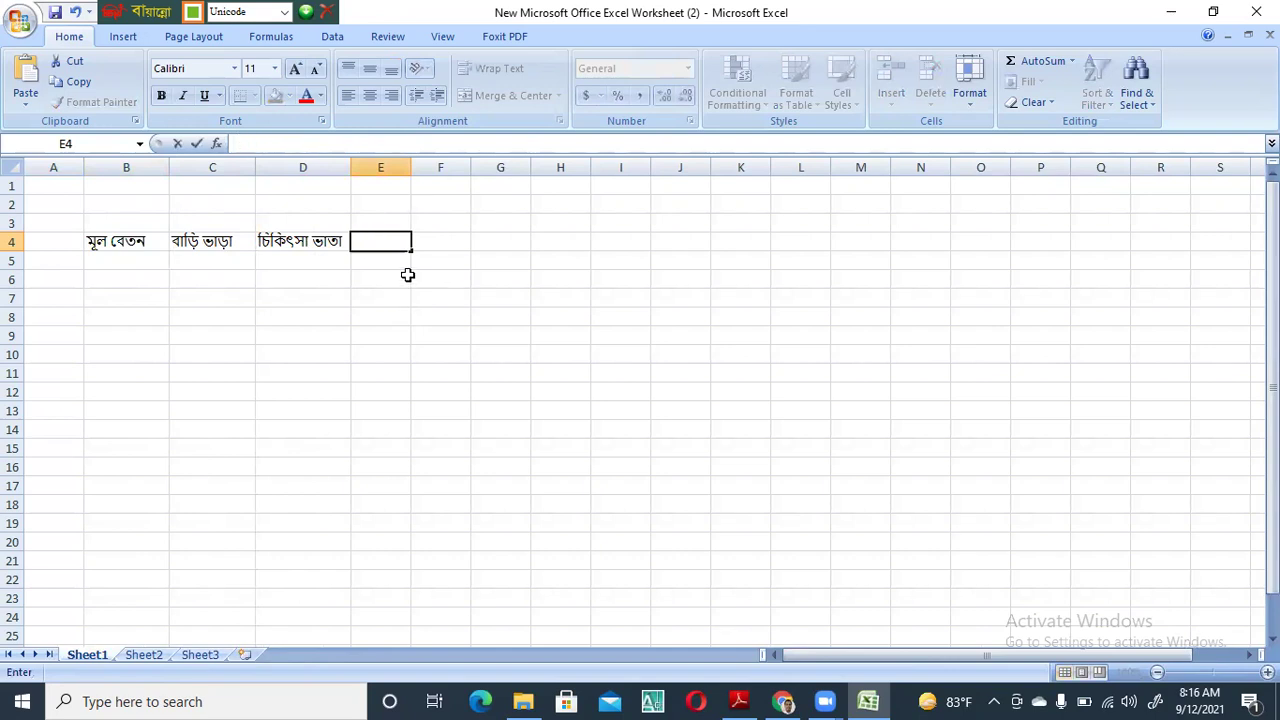
{"action": "key", "text": "Escape"}
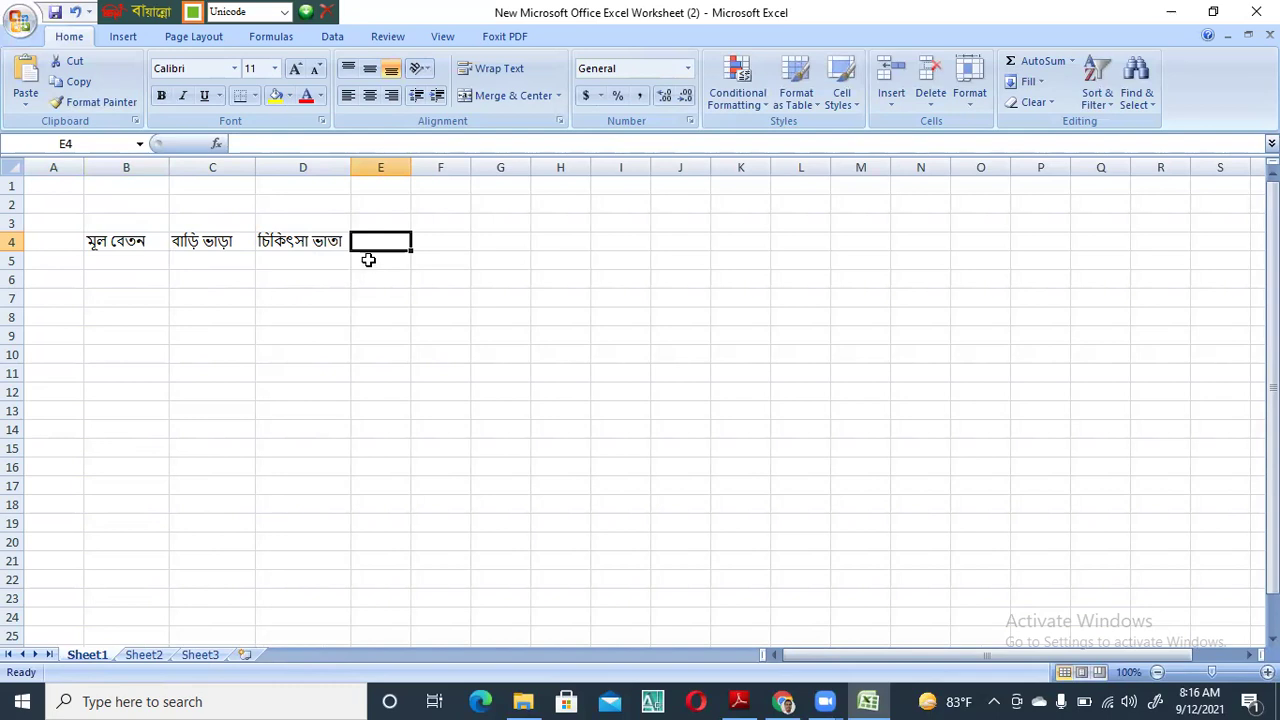
Enter the heading "মোট বেতন" in cell E4 and widen column E so the heading fits
{"action": "left_click", "coordinate": [420, 242]}
{"action": "left_click", "coordinate": [392, 242]}
{"action": "type", "text": "মে"}
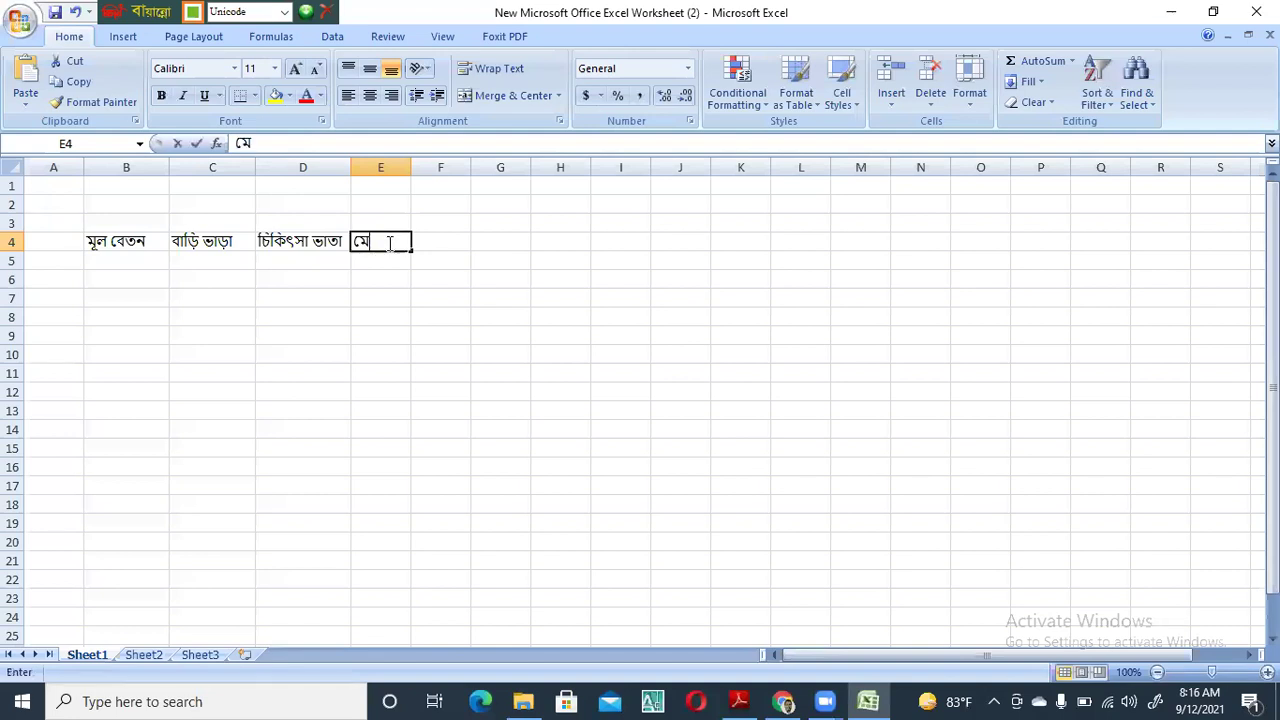
{"action": "type", "text": "া"}
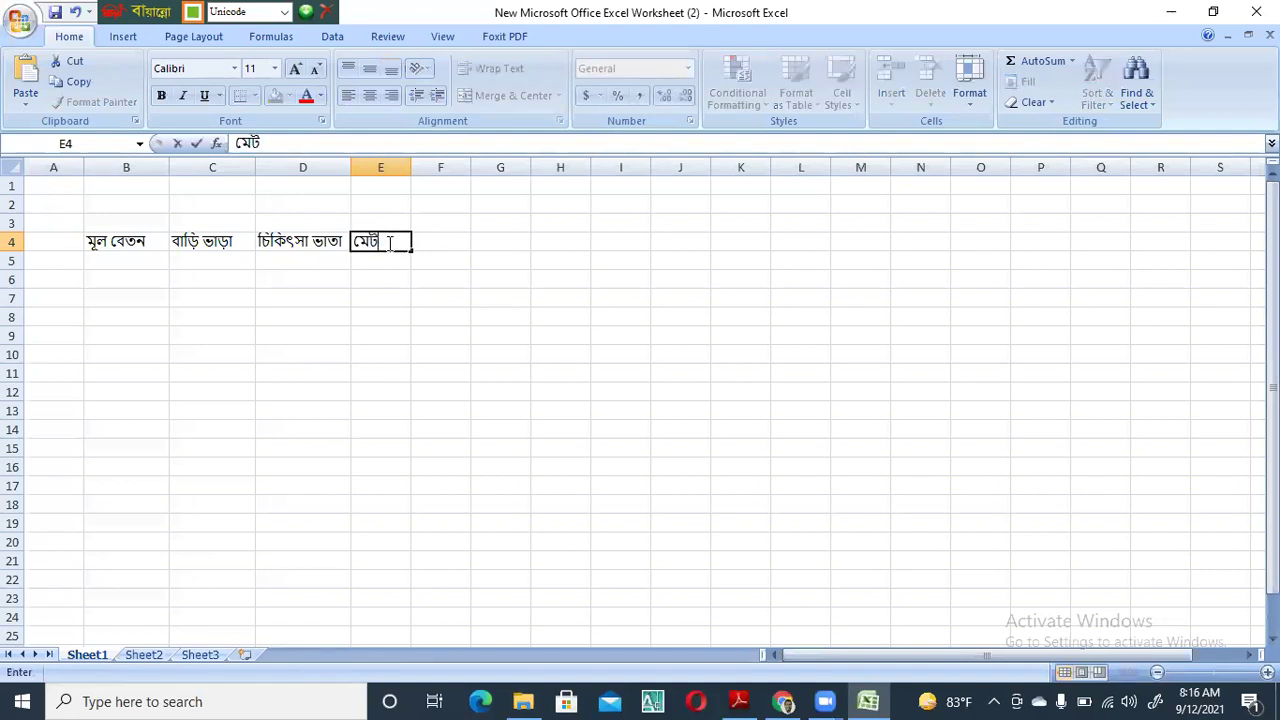
{"action": "key", "text": "BackSpace"}
{"action": "type", "text": "ট বেতন"}
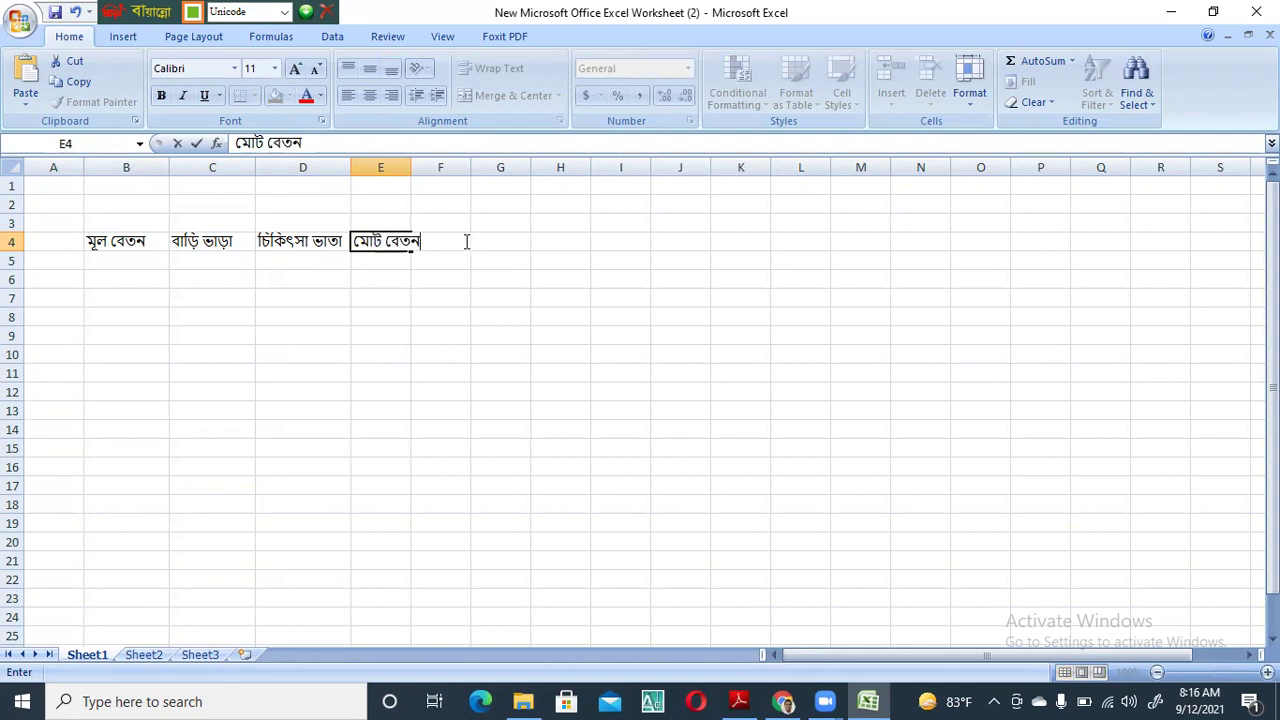
{"action": "left_click", "coordinate": [457, 245]}
{"action": "key", "text": "Tab"}
{"action": "left_click", "coordinate": [386, 240]}
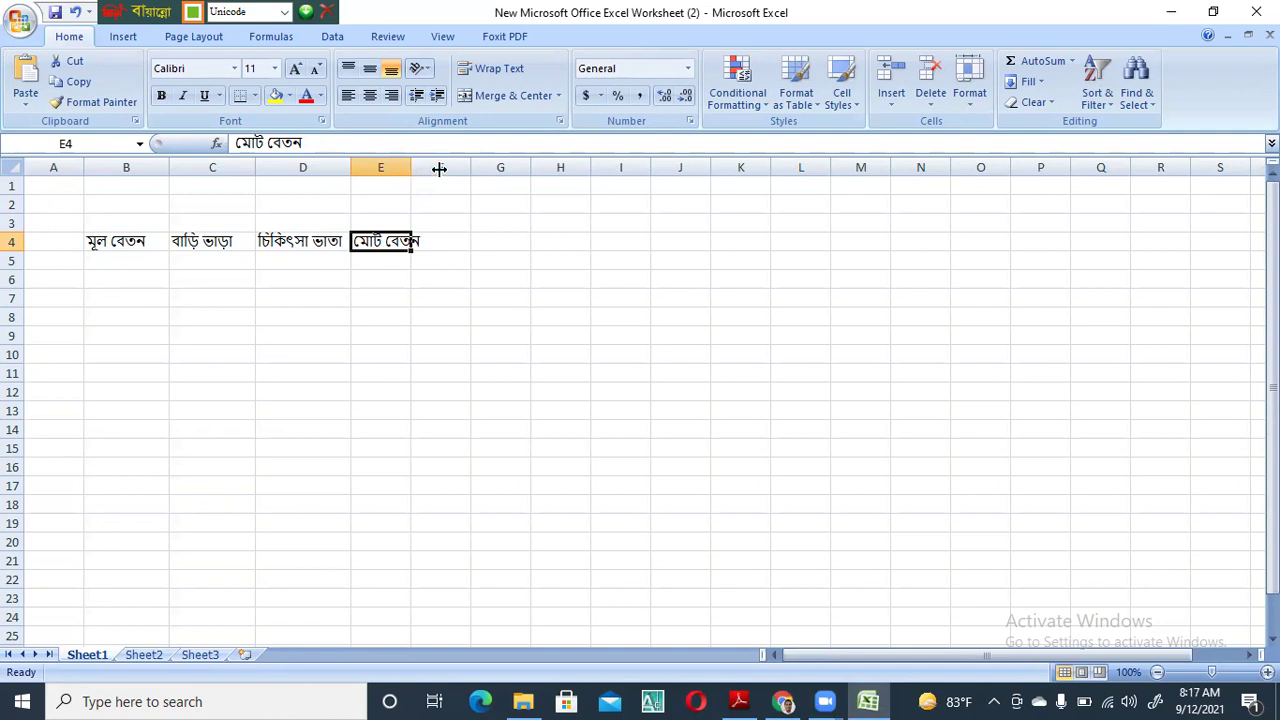
{"action": "left_click_drag", "start_coordinate": [439, 169], "coordinate": [445, 169]}
Enter the serial-number heading "ক্রমিক" in cell A4
{"action": "left_click", "coordinate": [68, 244]}
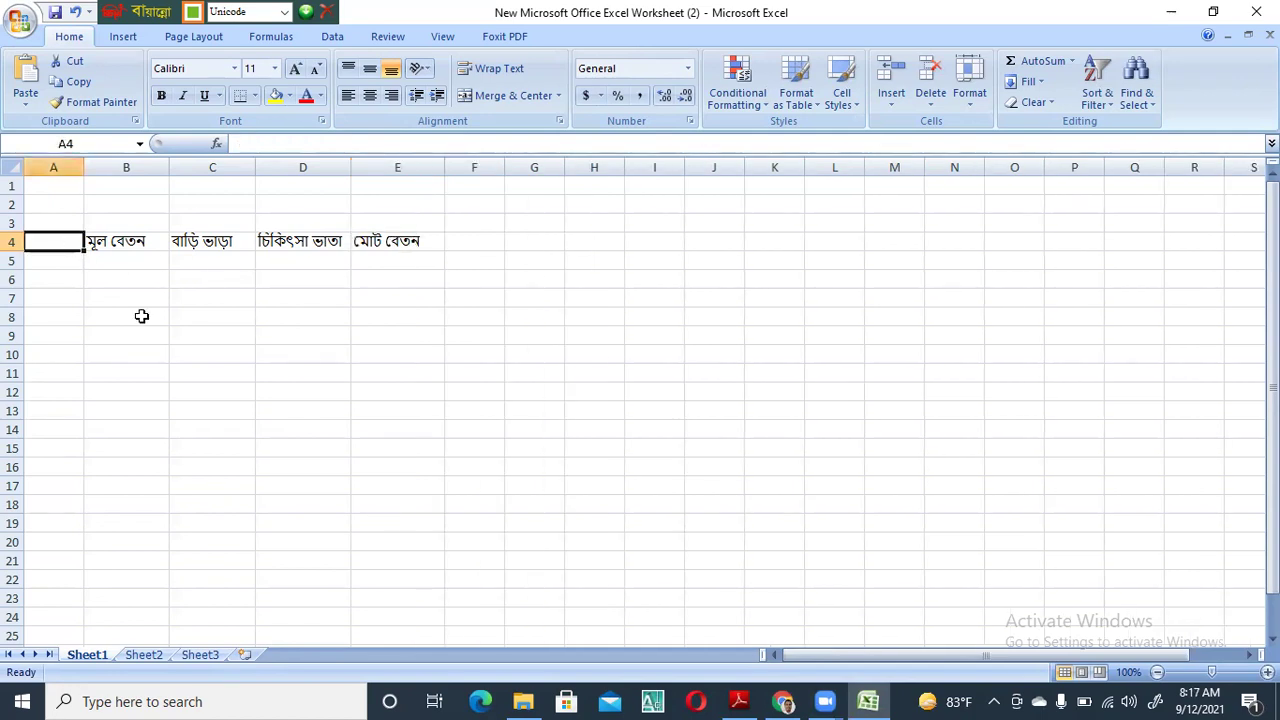
{"action": "type", "text": "ক্রমি"}
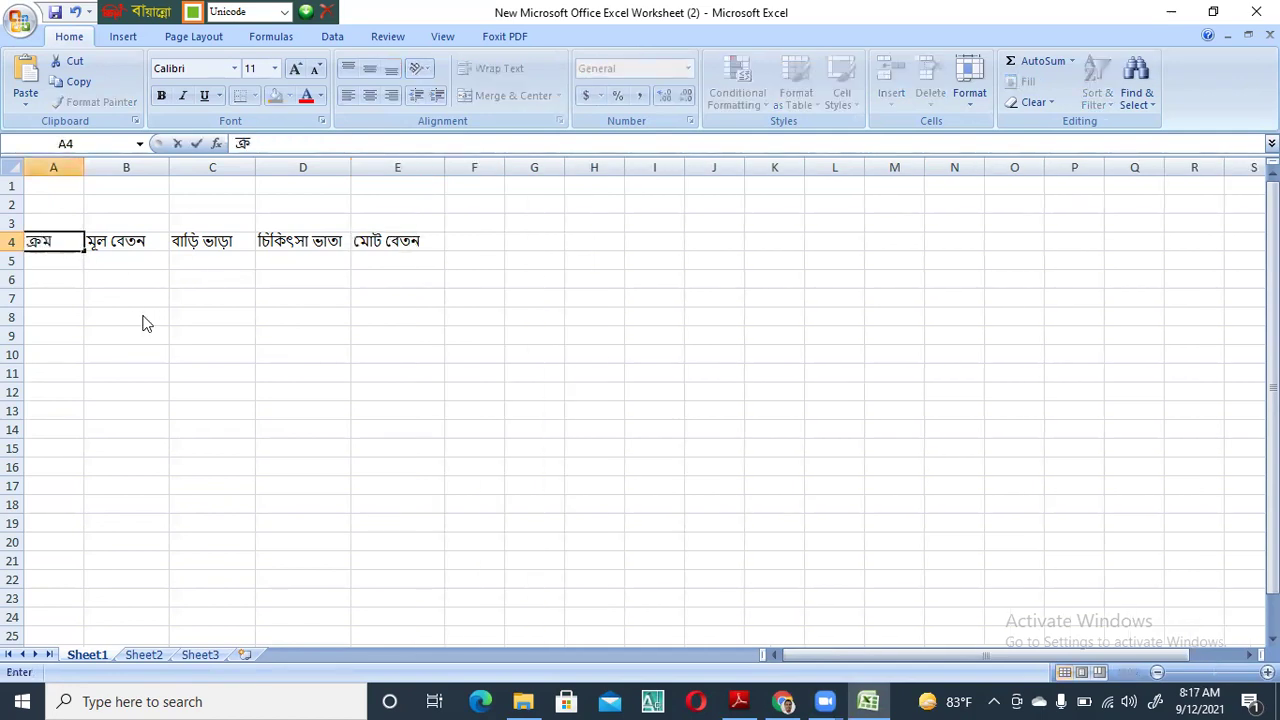
{"action": "type", "text": "ক"}
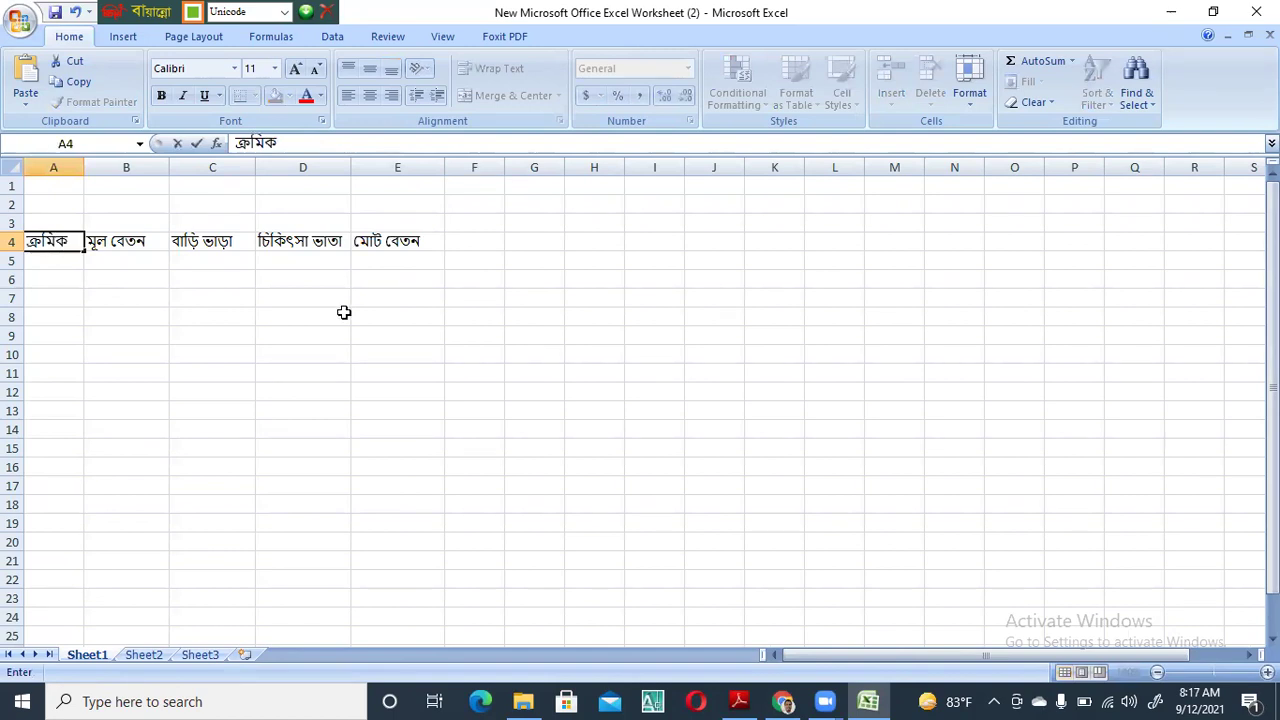
{"action": "key", "text": "Return"}
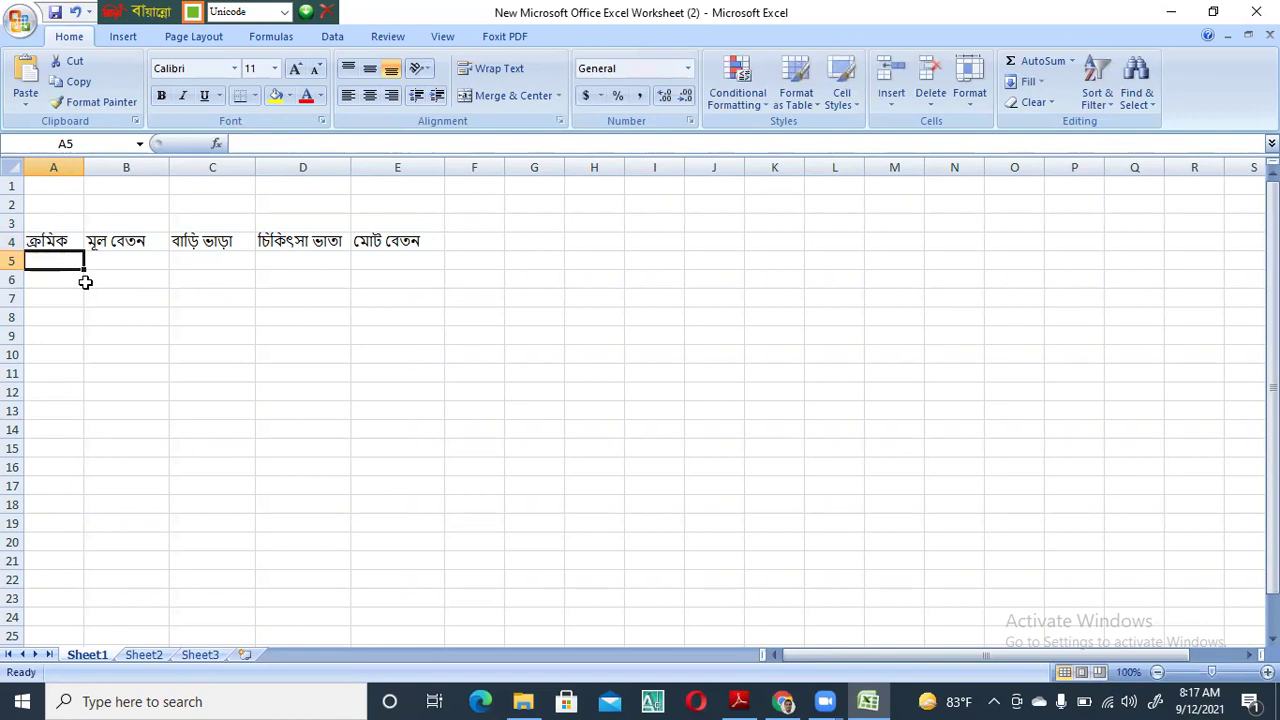
Enter the Bengali serial numbers ১, ২ and ৩ in cells A5 to A7
{"action": "type", "text": "১"}
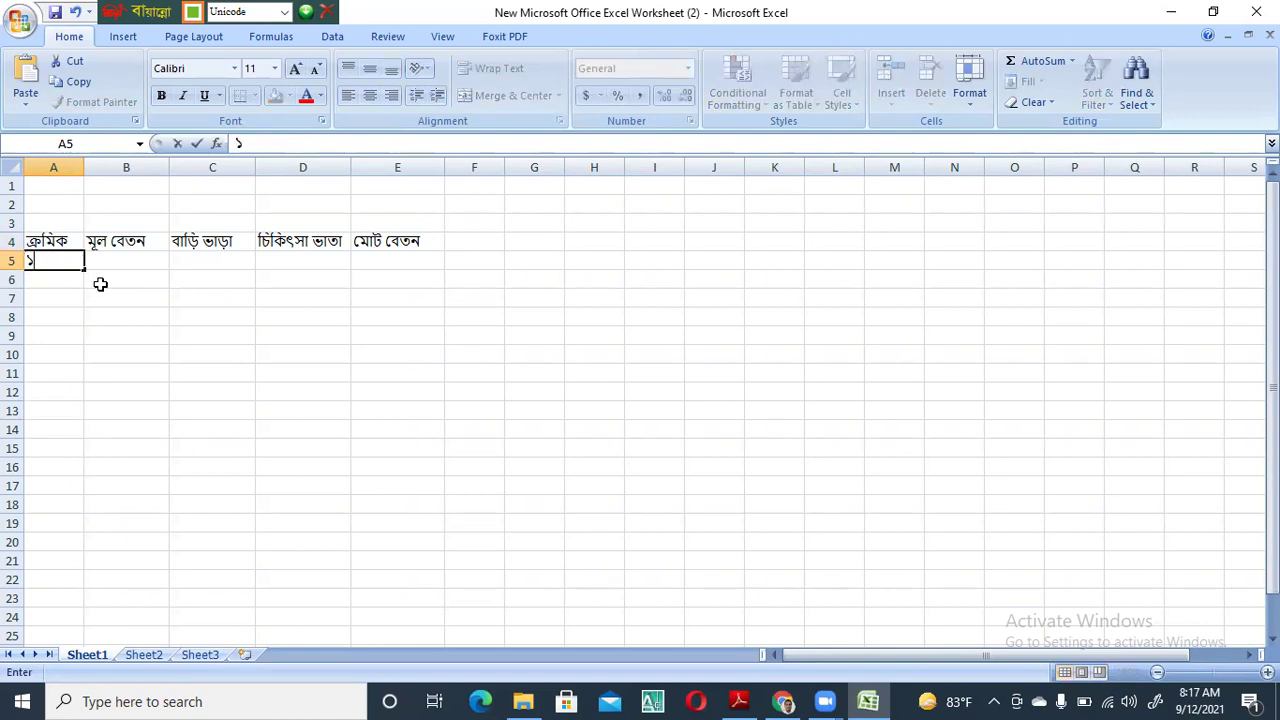
{"action": "key", "text": "Return"}
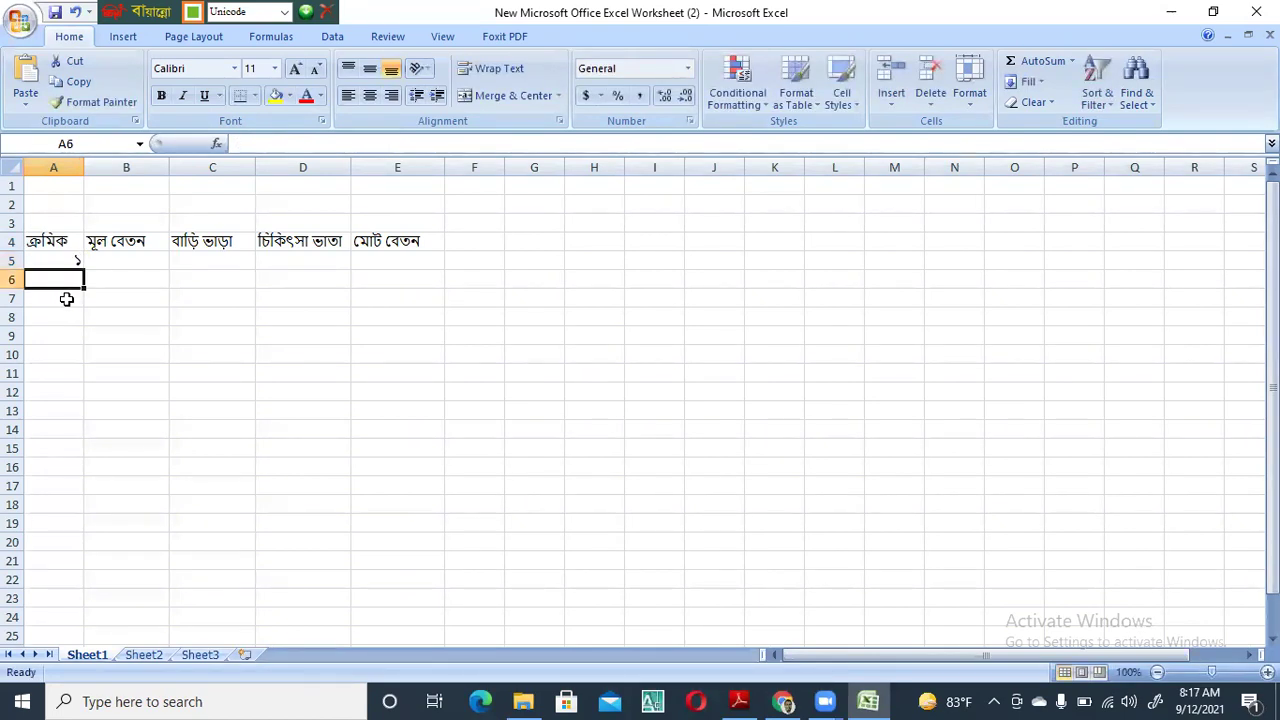
{"action": "type", "text": "২"}
{"action": "key", "text": "Return"}
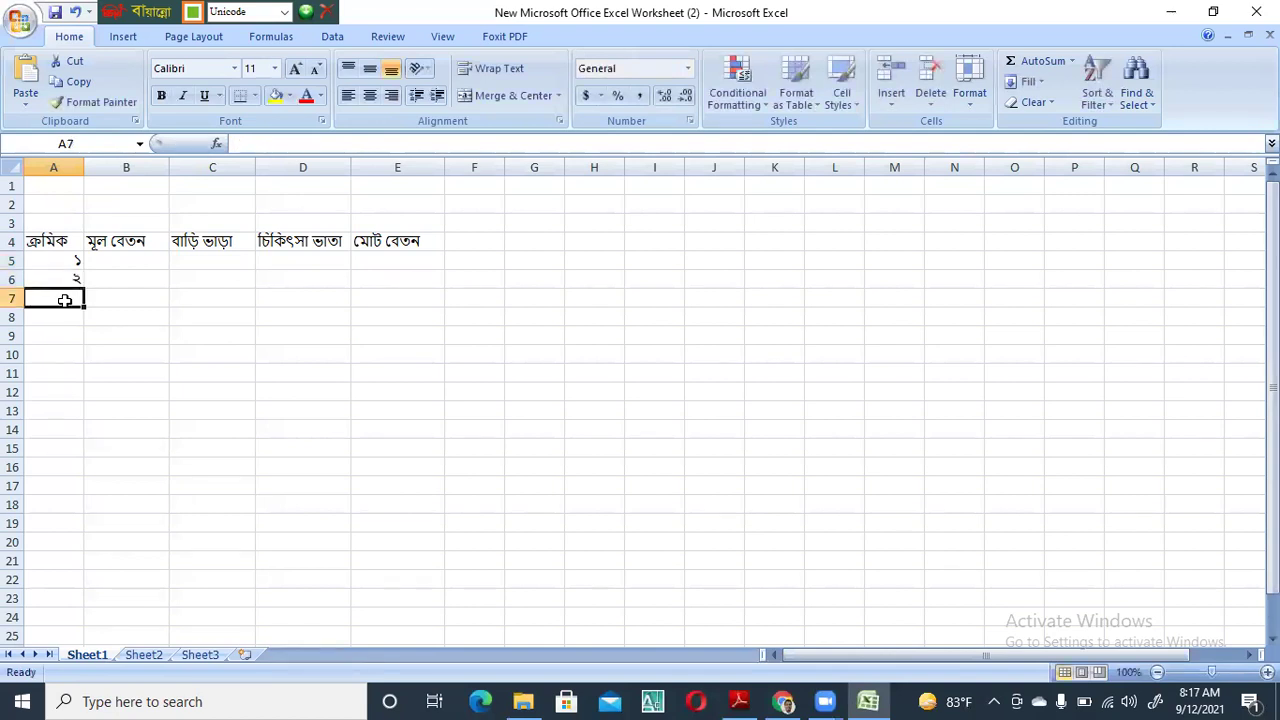
{"action": "type", "text": "৩"}
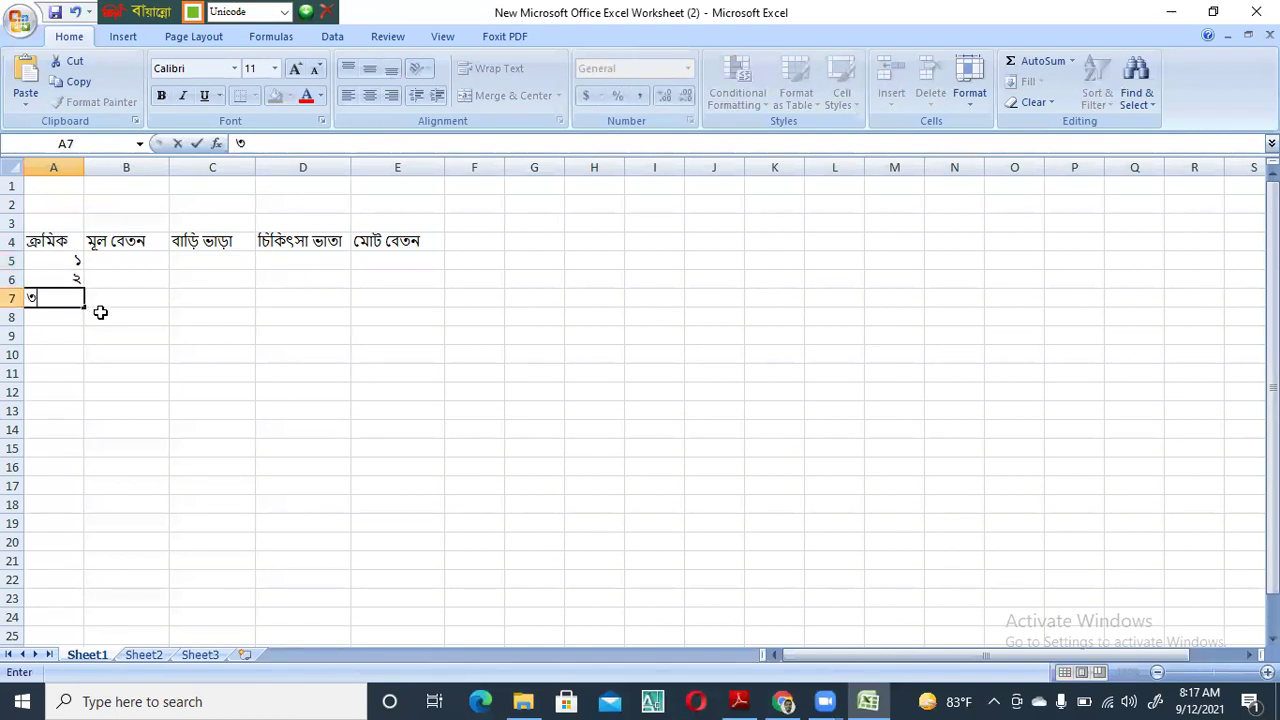
{"action": "left_click", "coordinate": [108, 300]}
Enter 16500 as the basic salary in cell B5
{"action": "left_click", "coordinate": [127, 262]}
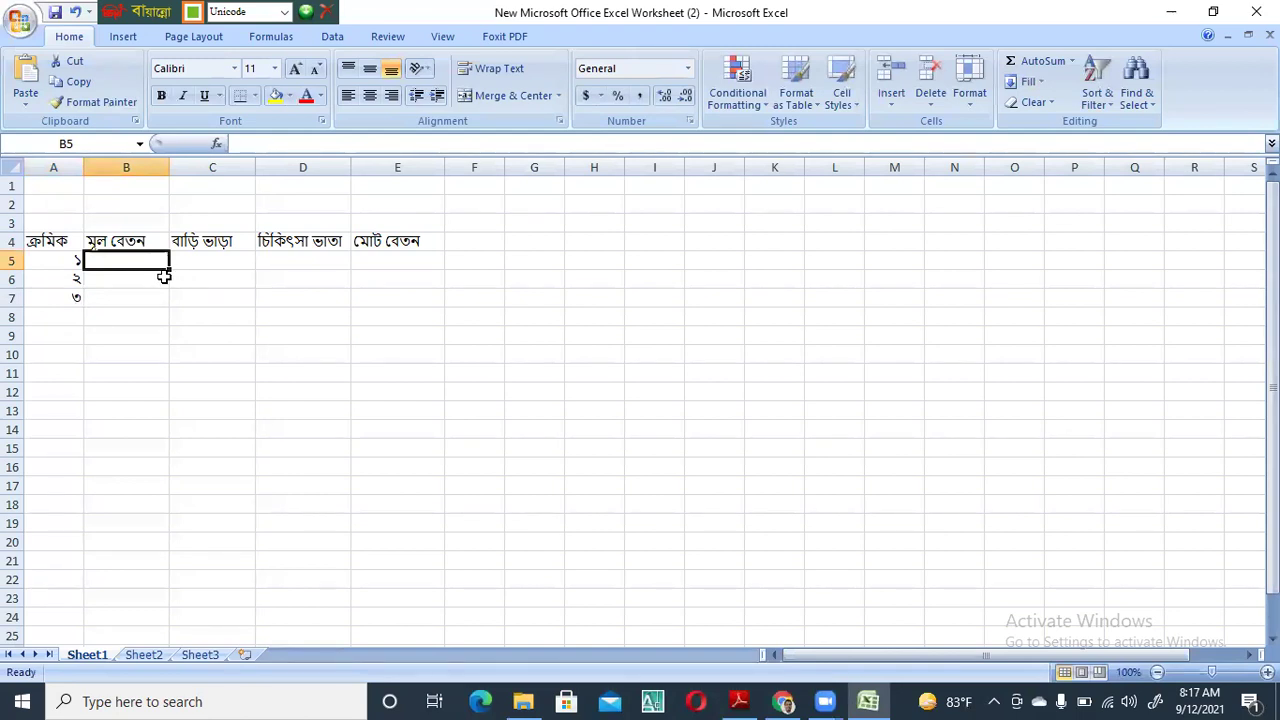
{"action": "type", "text": "16"}
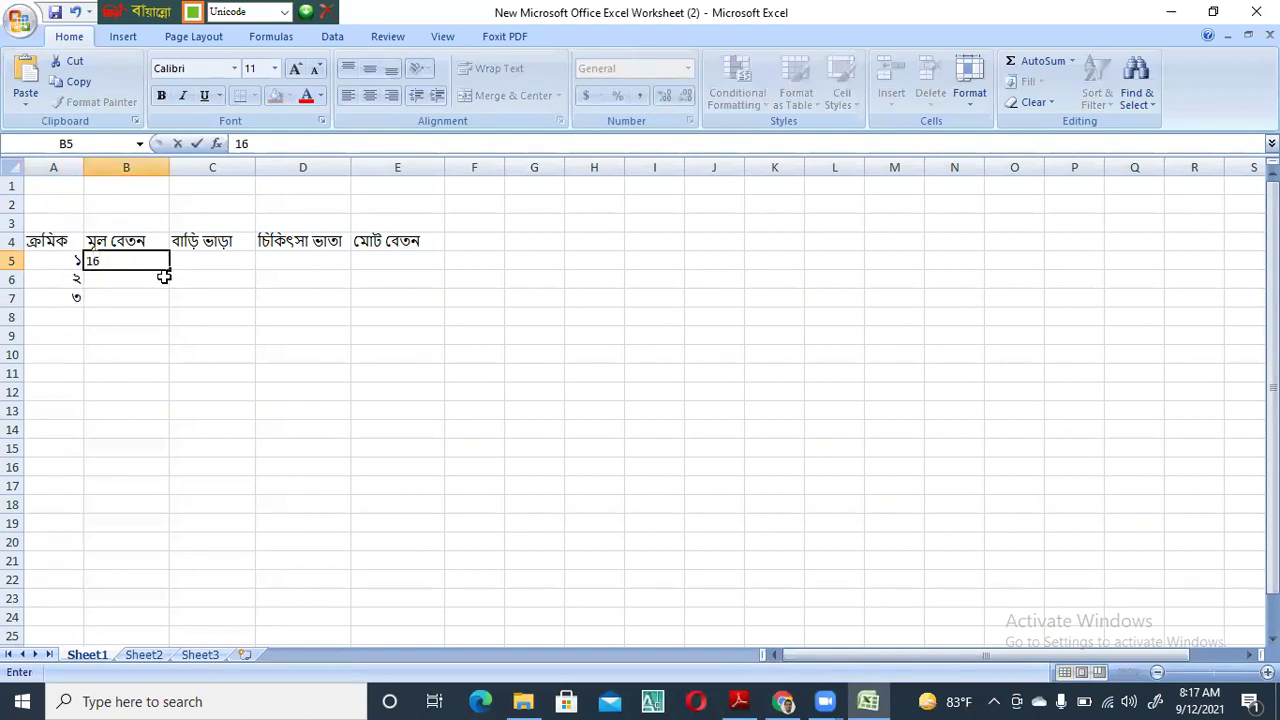
{"action": "type", "text": "500"}
Calculate the house rent in cell C5 as 55% of the basic salary with the formula =B5*.55
{"action": "left_click", "coordinate": [193, 262]}
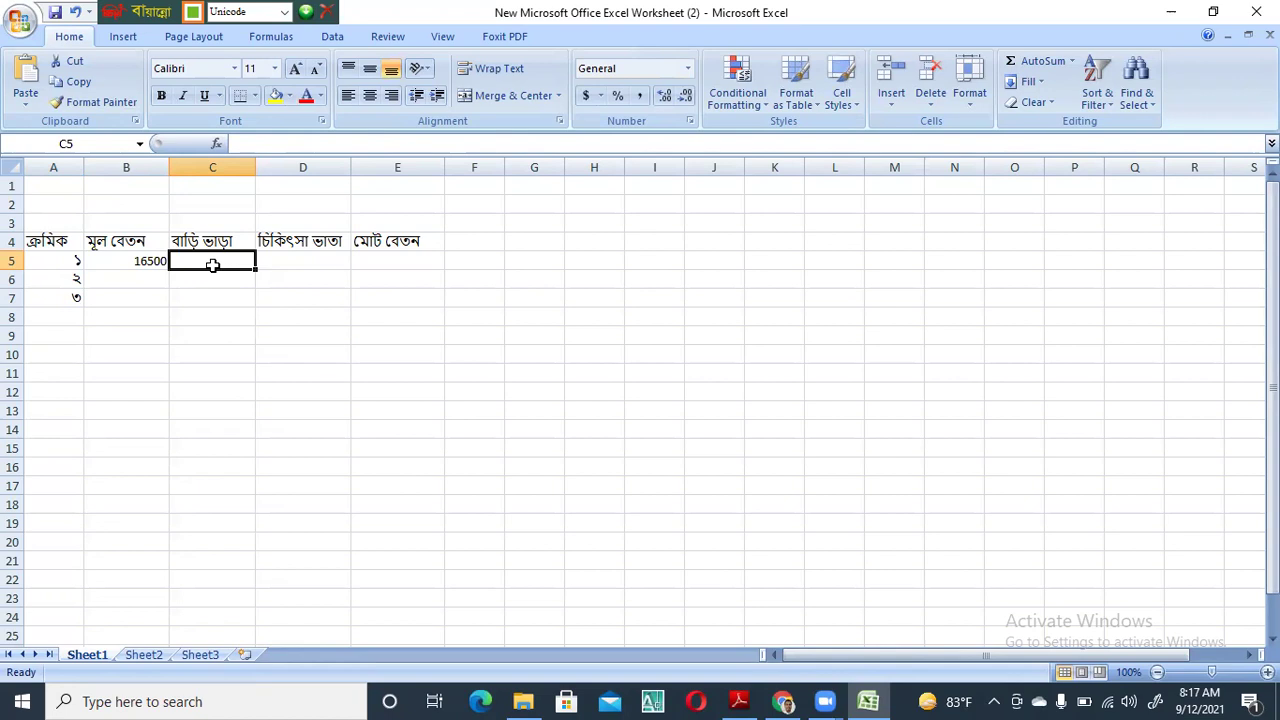
{"action": "type", "text": "="}
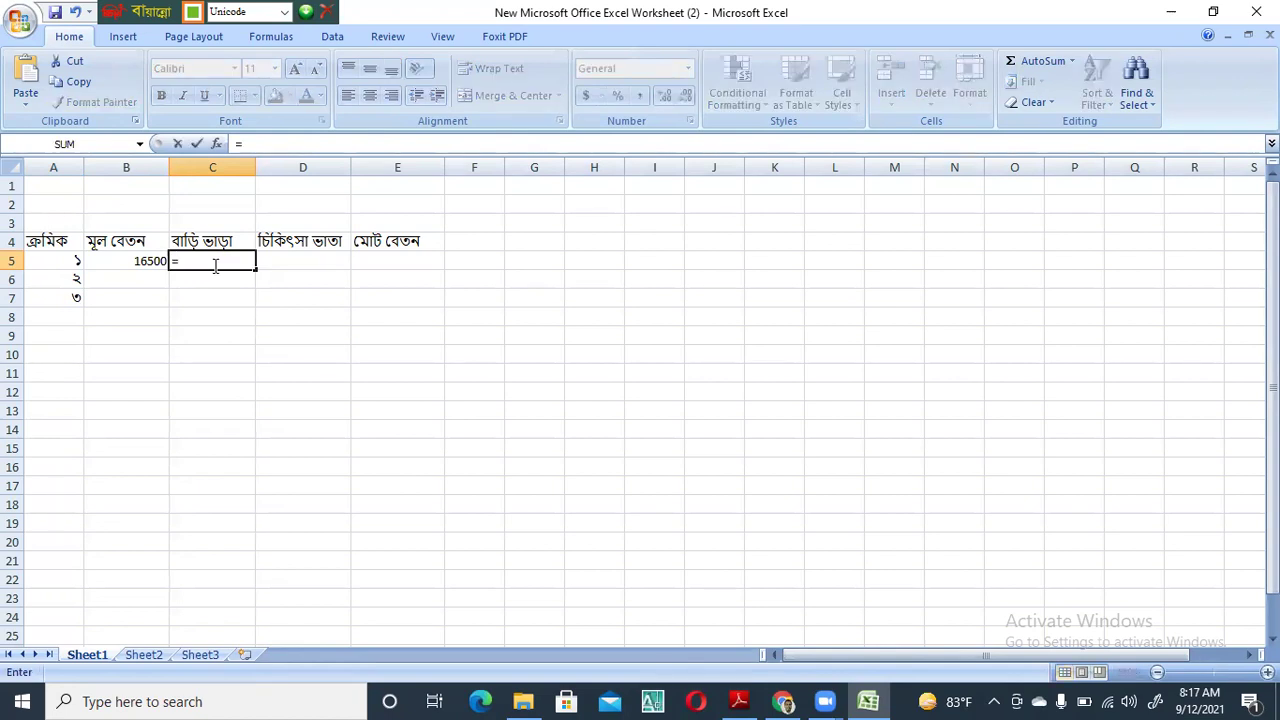
{"action": "left_click", "coordinate": [286, 260]}
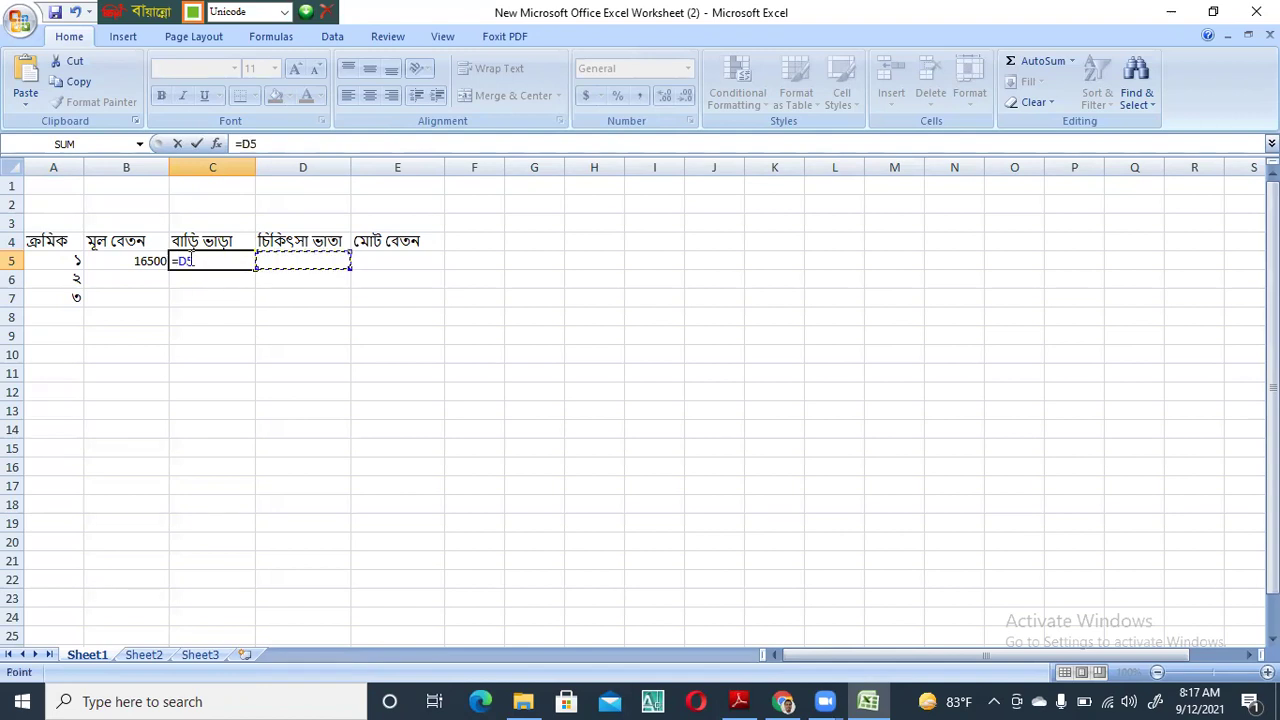
{"action": "key", "text": "F2"}
{"action": "key", "text": "BackSpace"}
{"action": "key", "text": "BackSpace"}
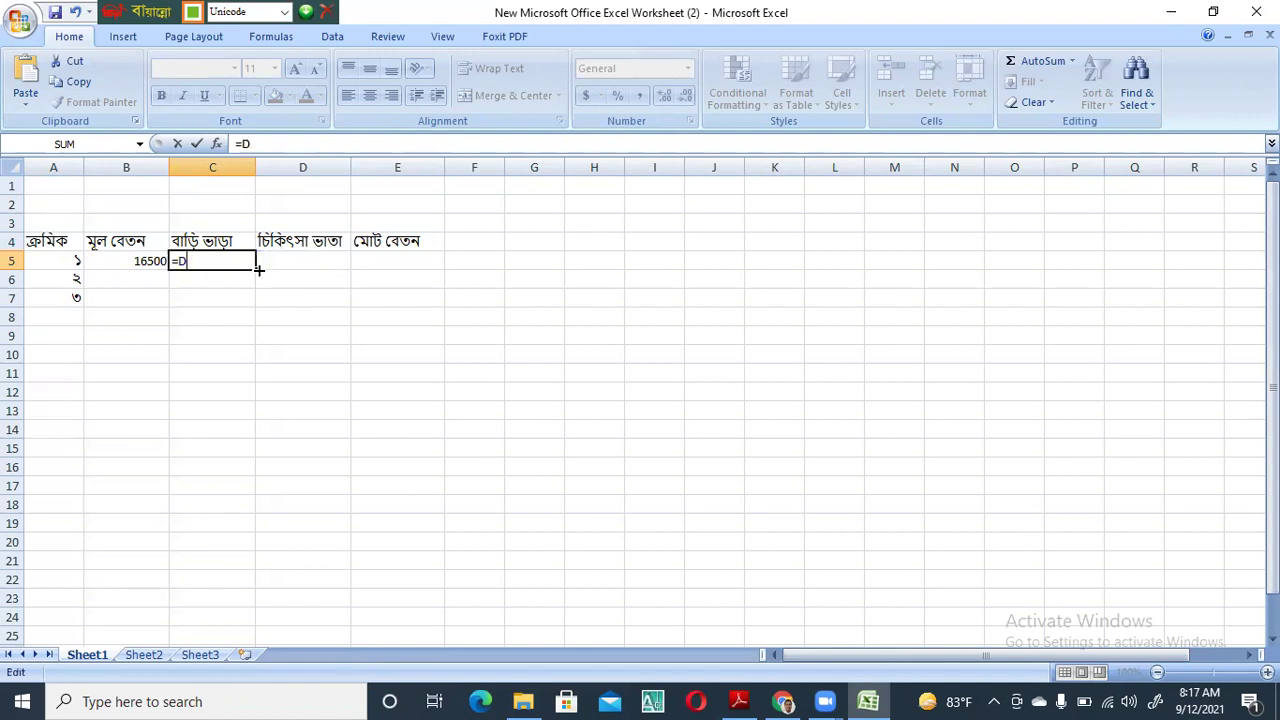
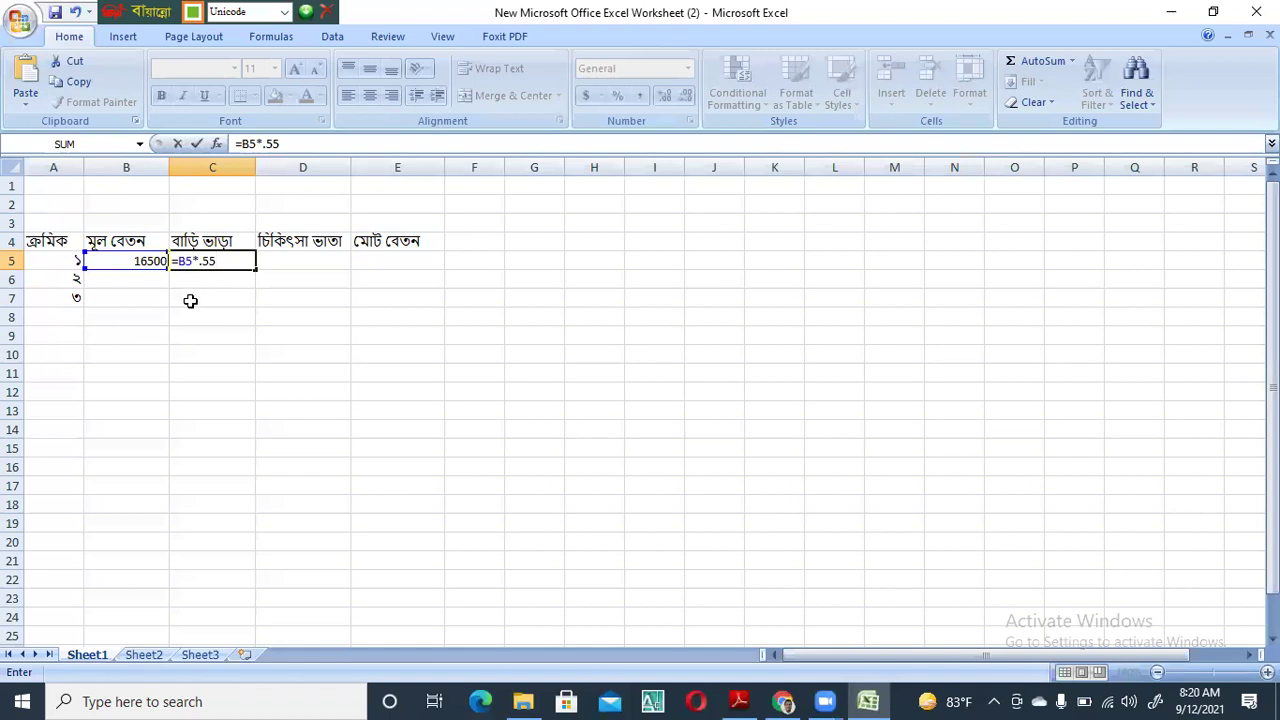
{"action": "key", "text": "Return"}
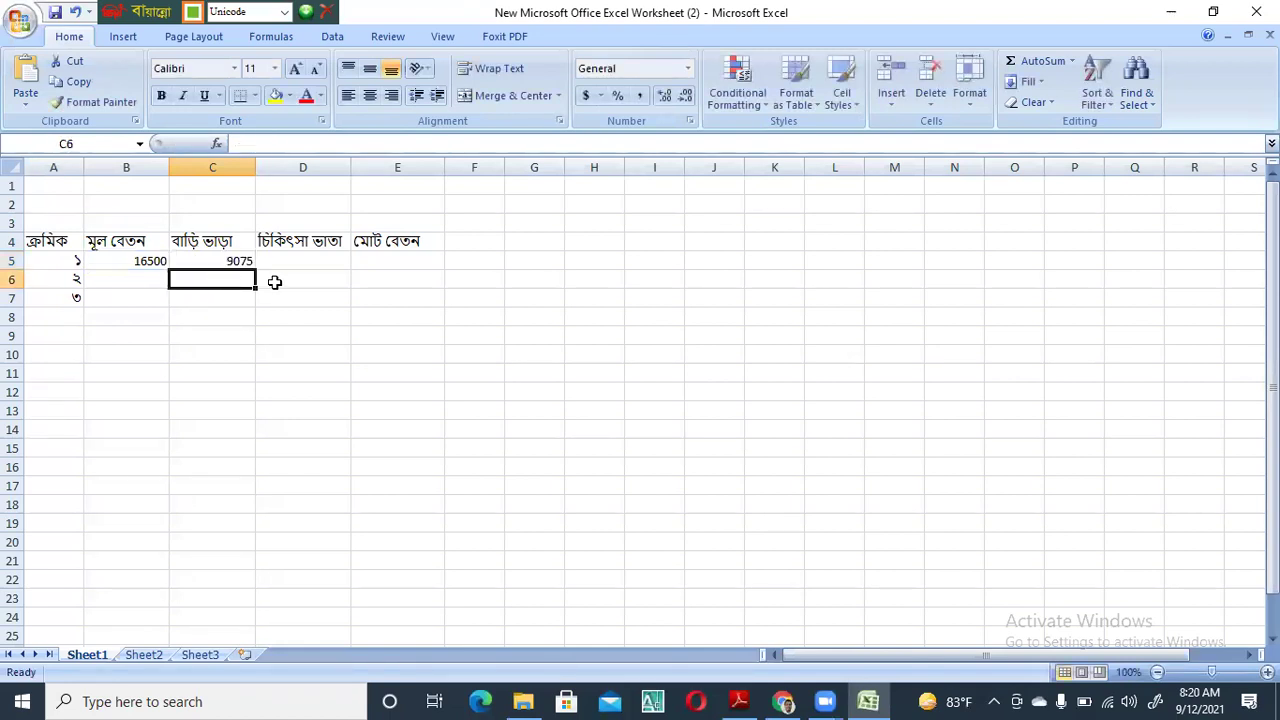
Enter 700 as the medical allowance in cell D5
{"action": "left_click", "coordinate": [208, 261]}
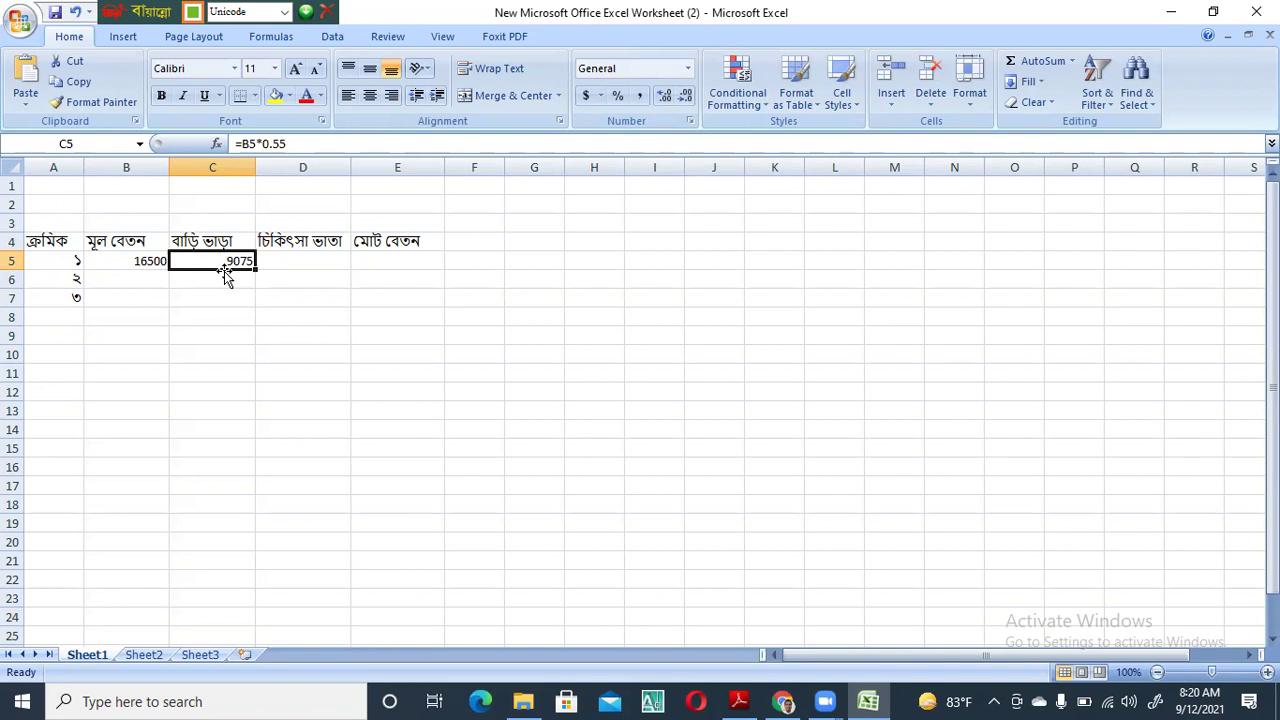
{"action": "left_click", "coordinate": [297, 258]}
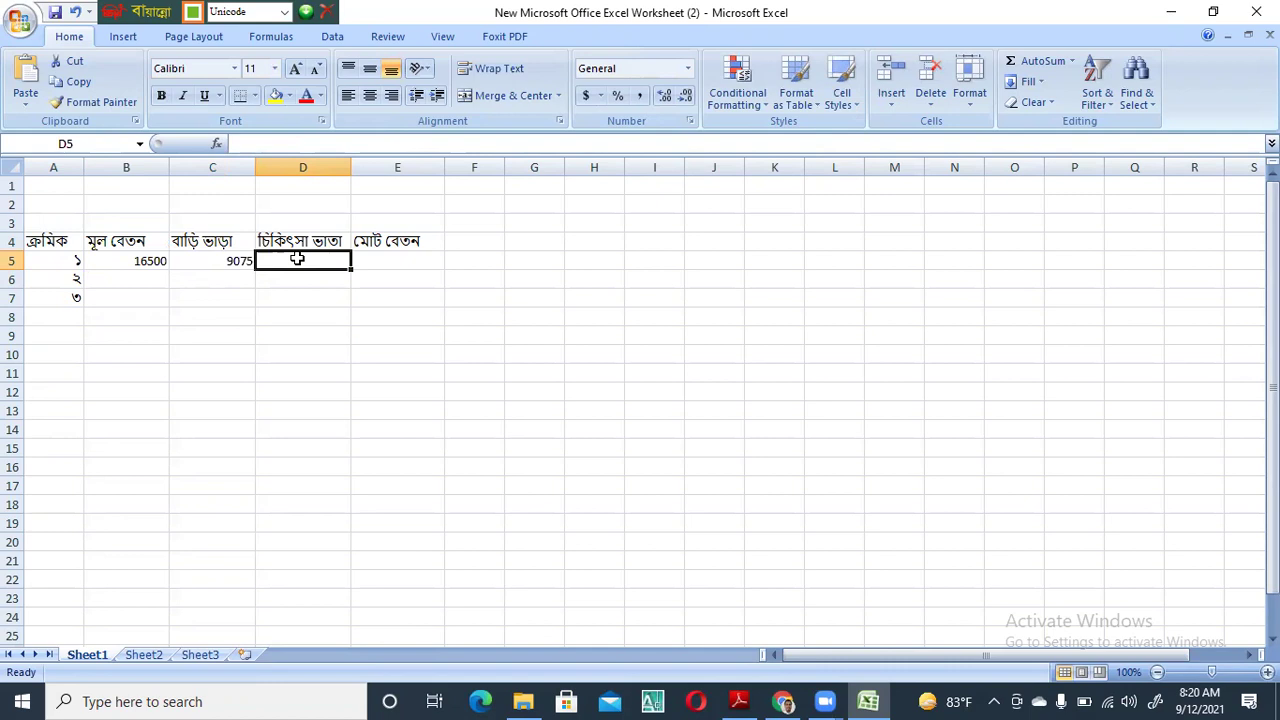
{"action": "type", "text": "700"}
Calculate the total salary in cell E5 with the formula =B5+C5+D5
{"action": "left_click", "coordinate": [406, 261]}
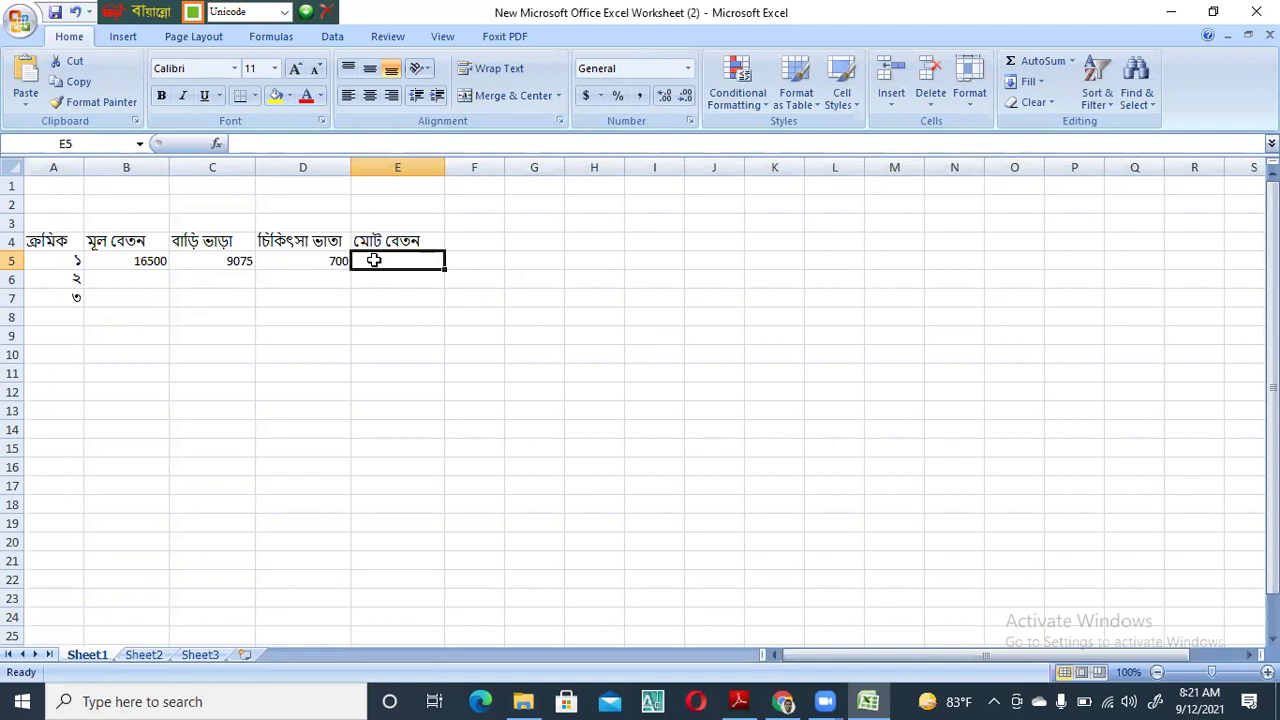
{"action": "type", "text": "="}
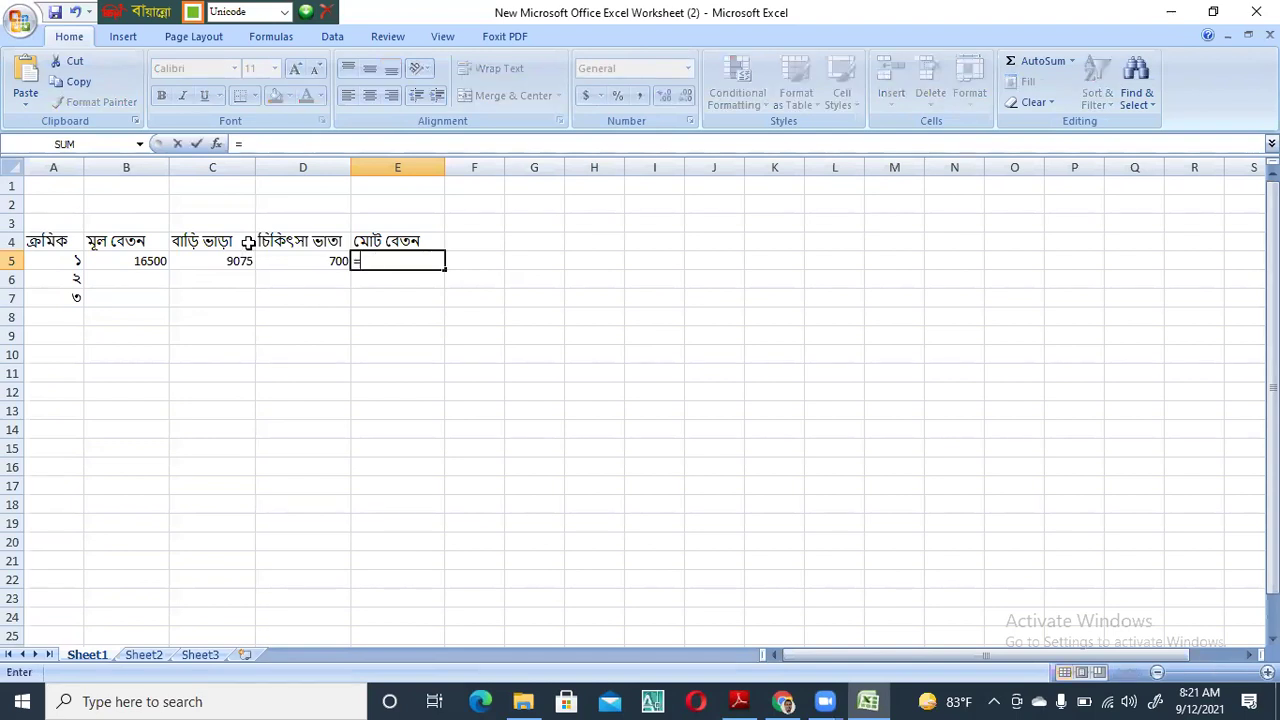
{"action": "left_click", "coordinate": [144, 269]}
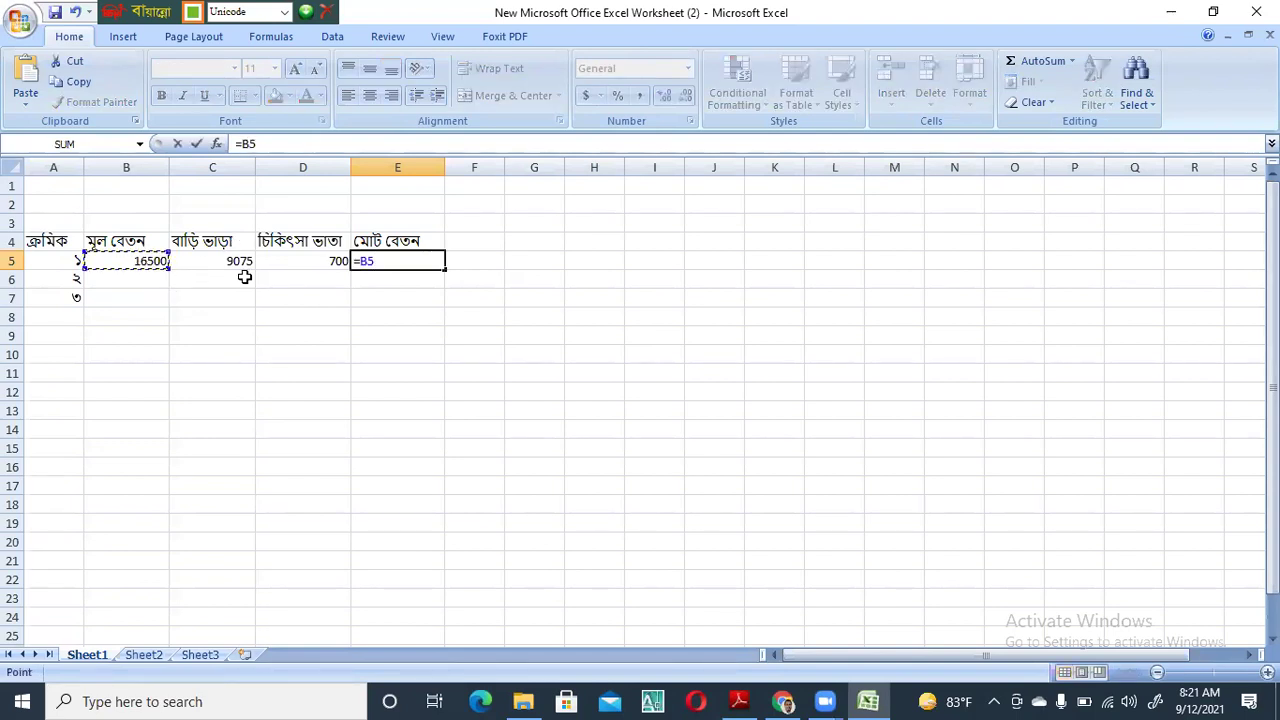
{"action": "type", "text": "+"}
{"action": "left_click", "coordinate": [240, 261]}
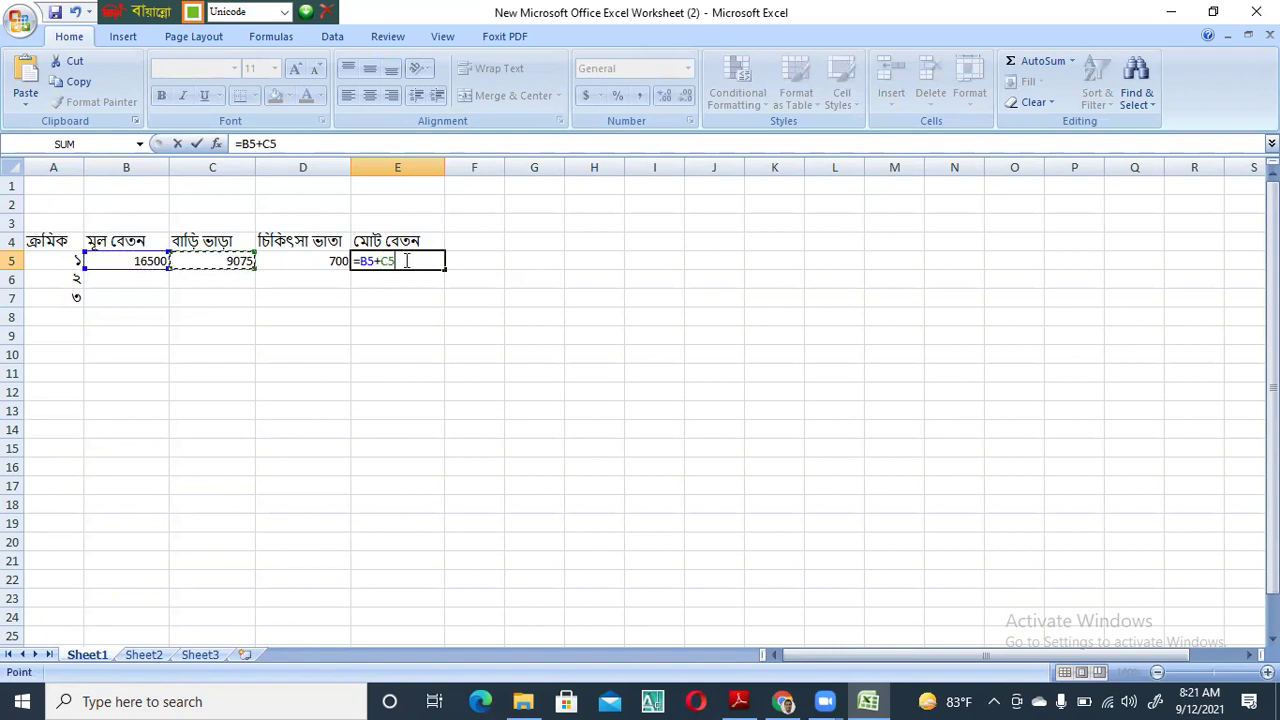
{"action": "type", "text": "+"}
{"action": "left_click", "coordinate": [309, 259]}
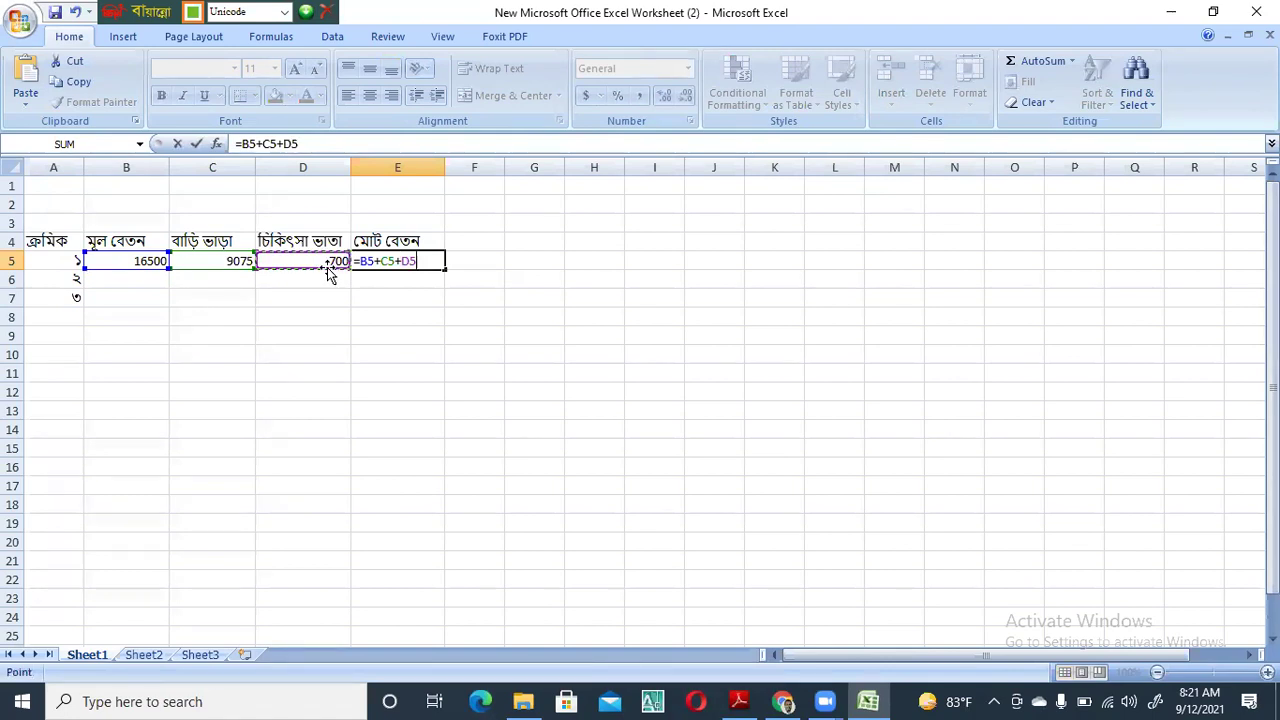
{"action": "key", "text": "Return"}
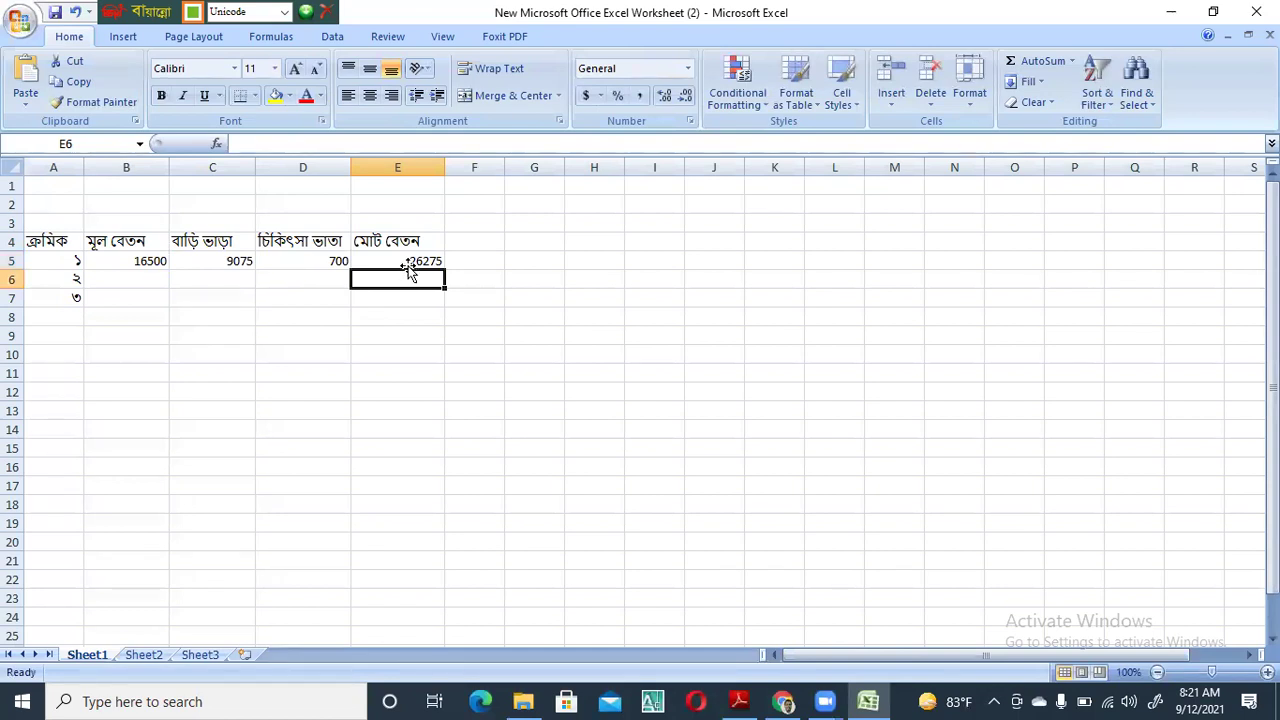
{"action": "left_click", "coordinate": [395, 258]}
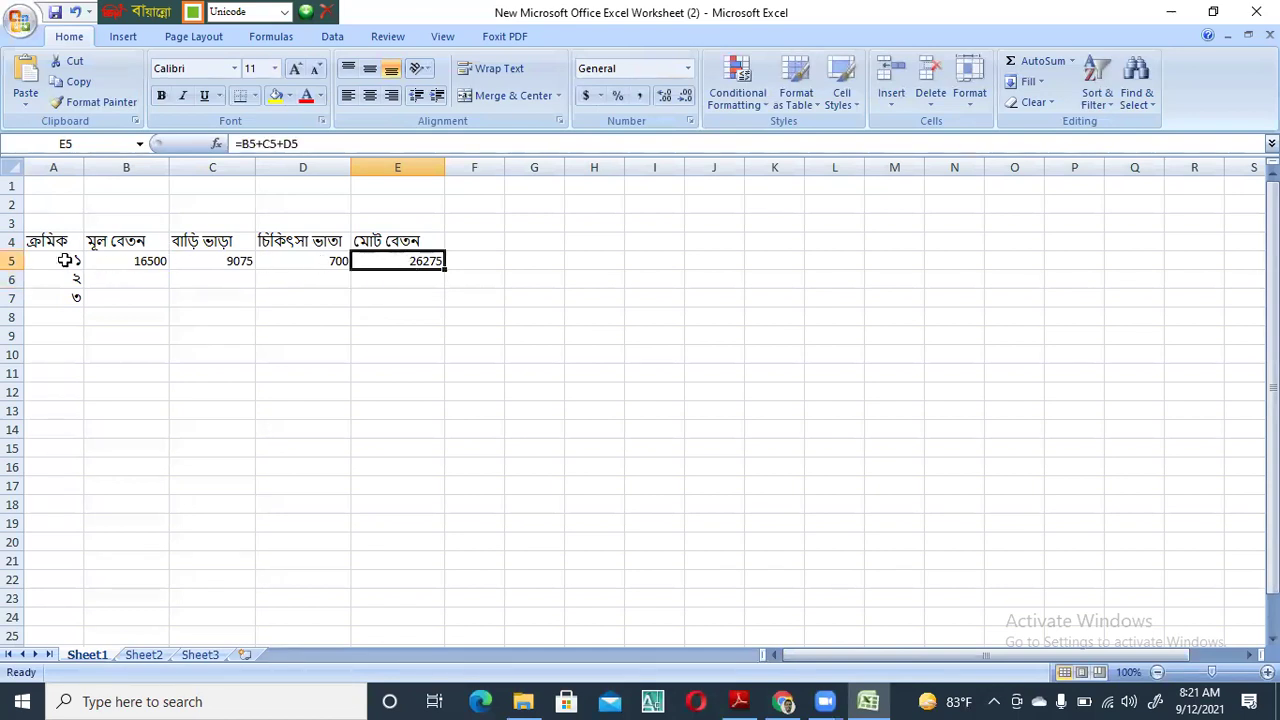
Center the contents of the table range A4:E8 horizontally
{"action": "left_click_drag", "start_coordinate": [45, 244], "coordinate": [405, 321]}
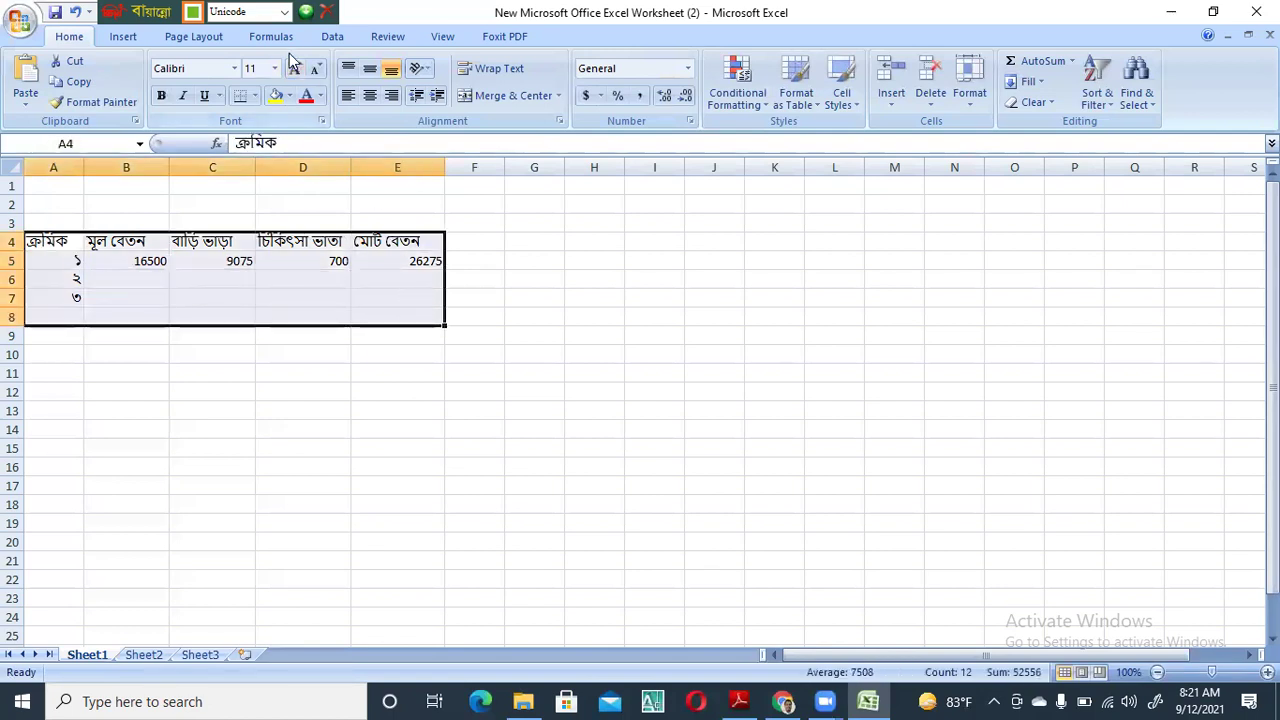
{"action": "left_click", "coordinate": [369, 93]}
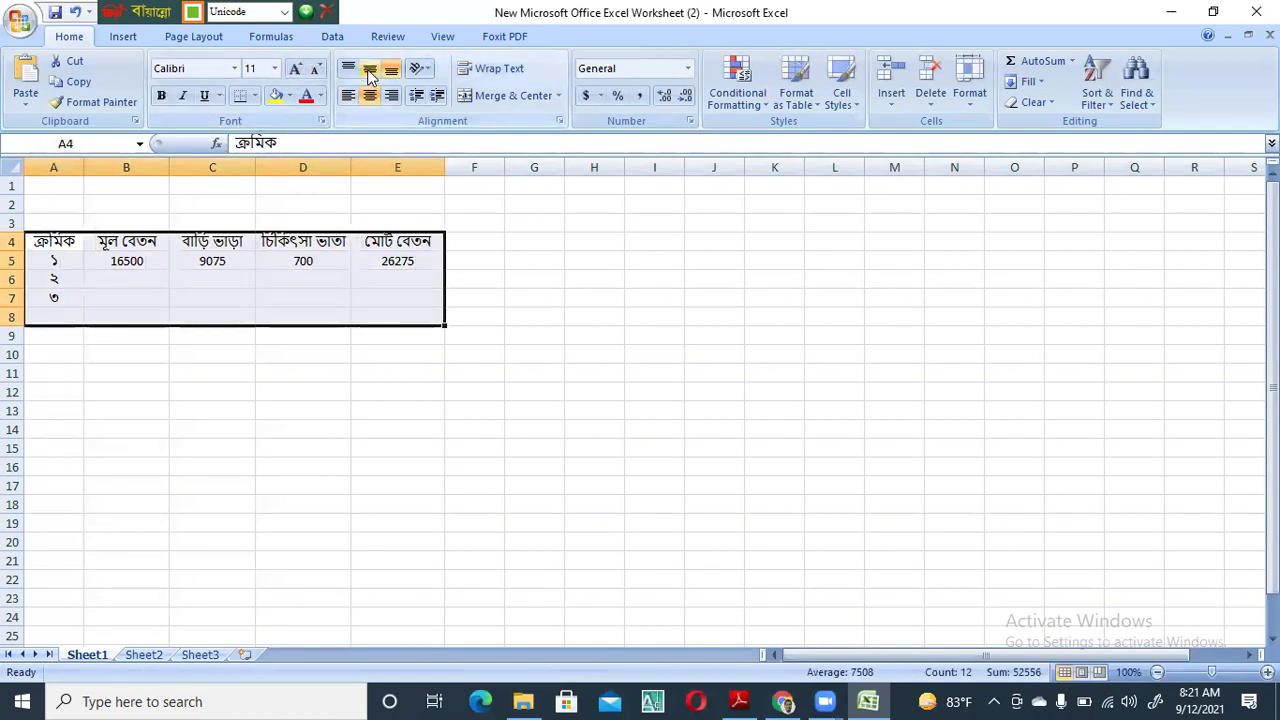
Examine the basic salary, house rent, medical allowance and total salary entries in row 5 and their formulas
{"action": "left_click", "coordinate": [134, 262]}
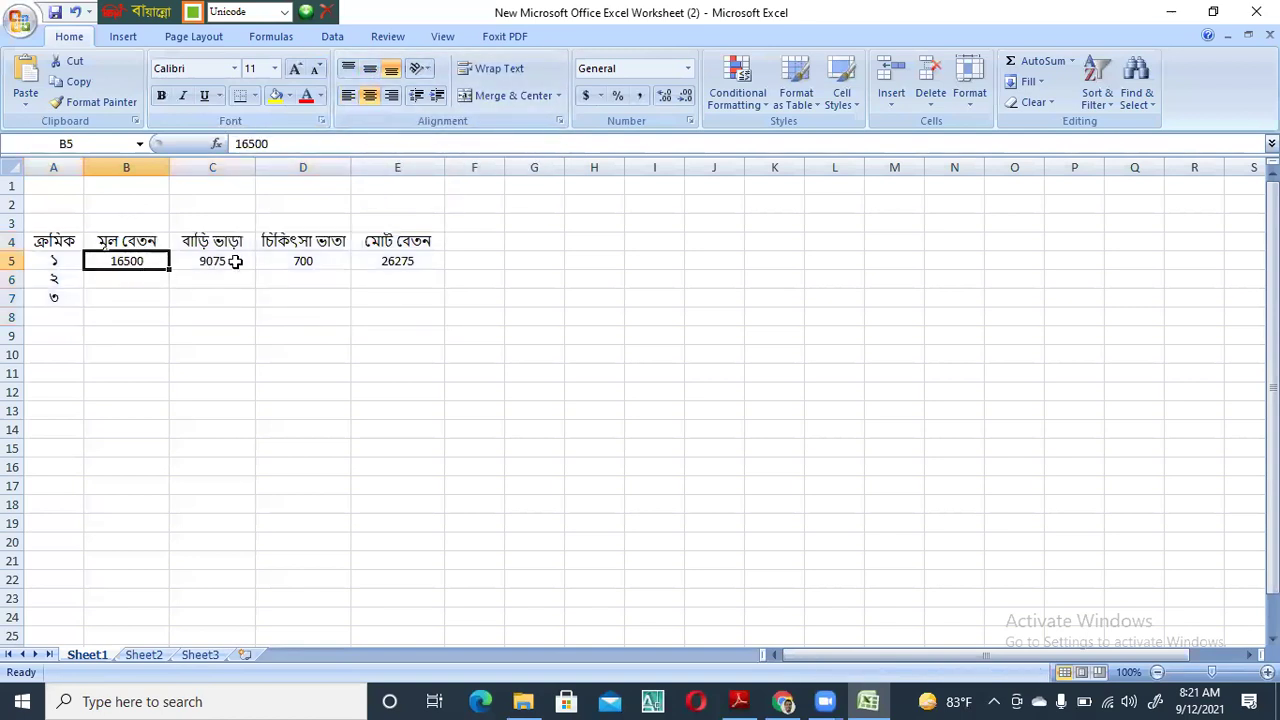
{"action": "left_click", "coordinate": [405, 263]}
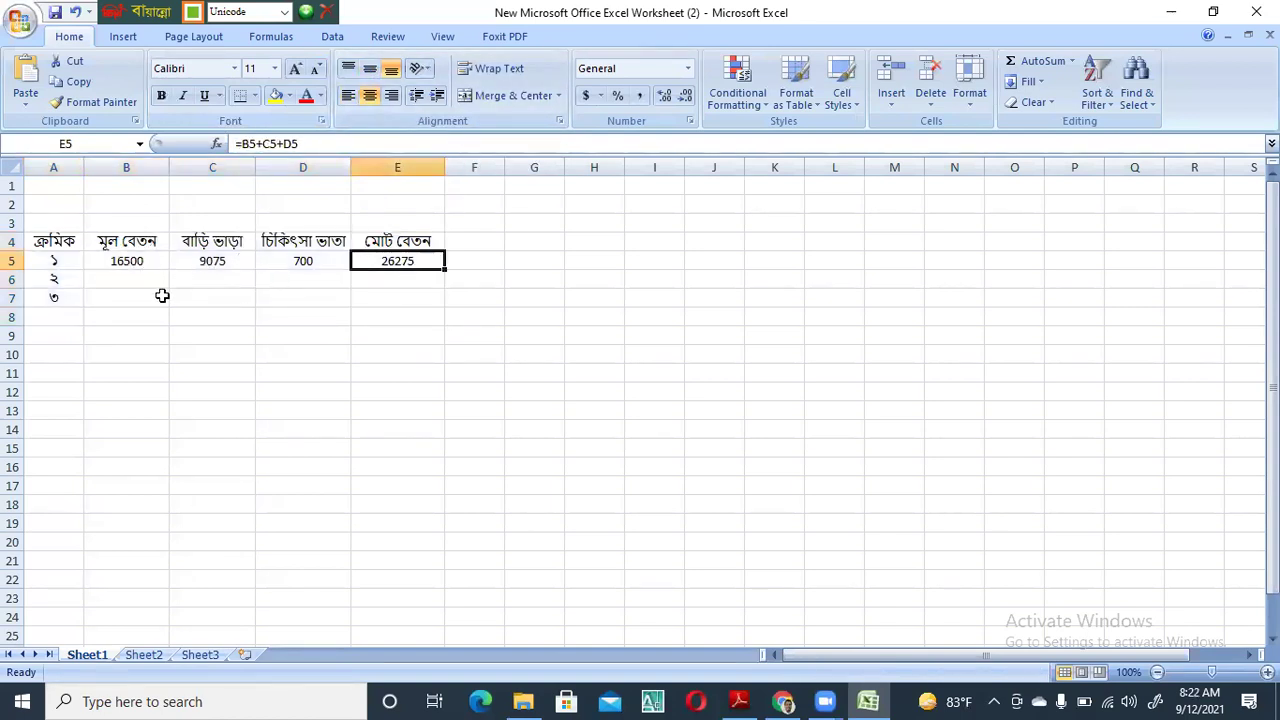
{"action": "left_click", "coordinate": [327, 262]}
{"action": "left_click", "coordinate": [405, 261]}
{"action": "left_click", "coordinate": [221, 255]}
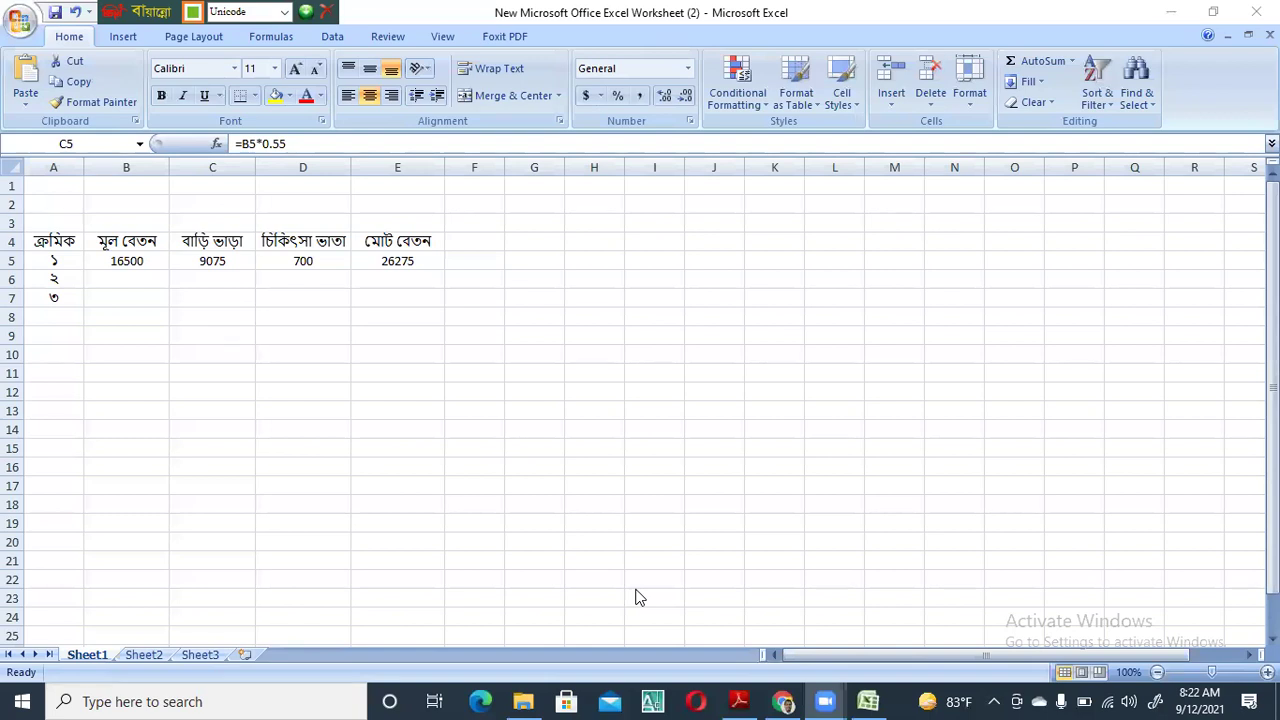
{"action": "left_click", "coordinate": [120, 261]}
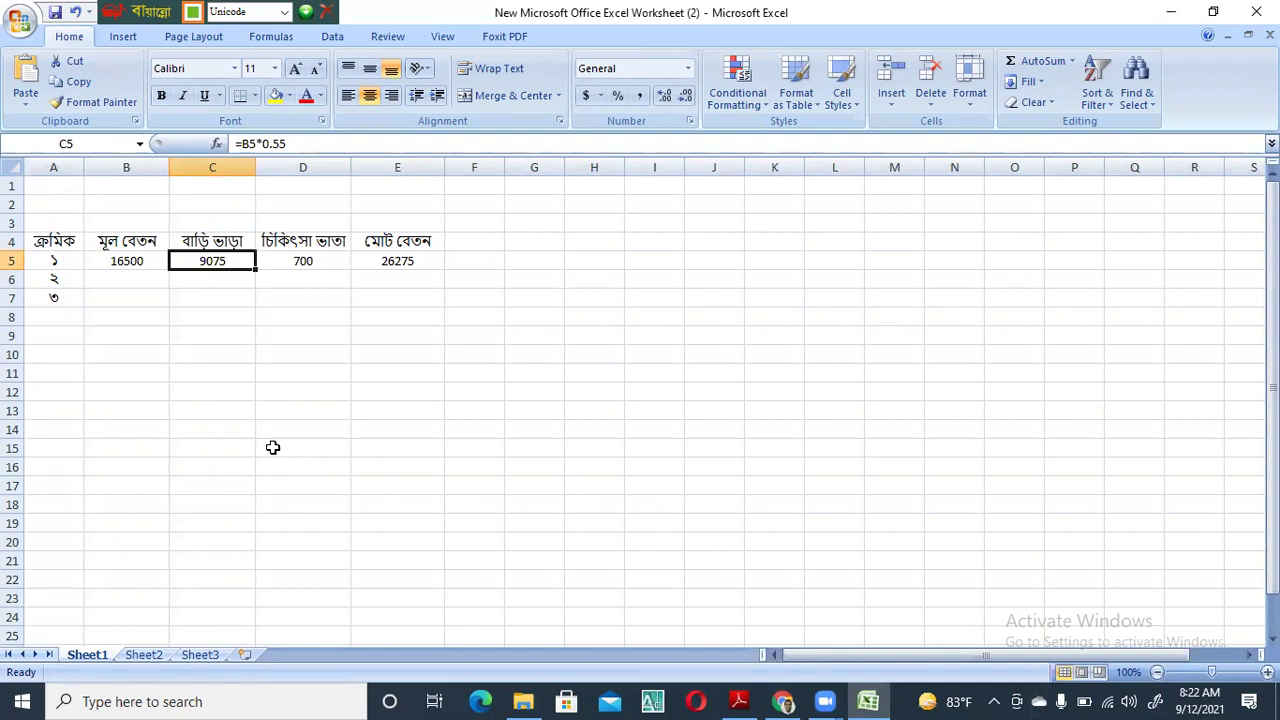
{"action": "left_click", "coordinate": [313, 261]}
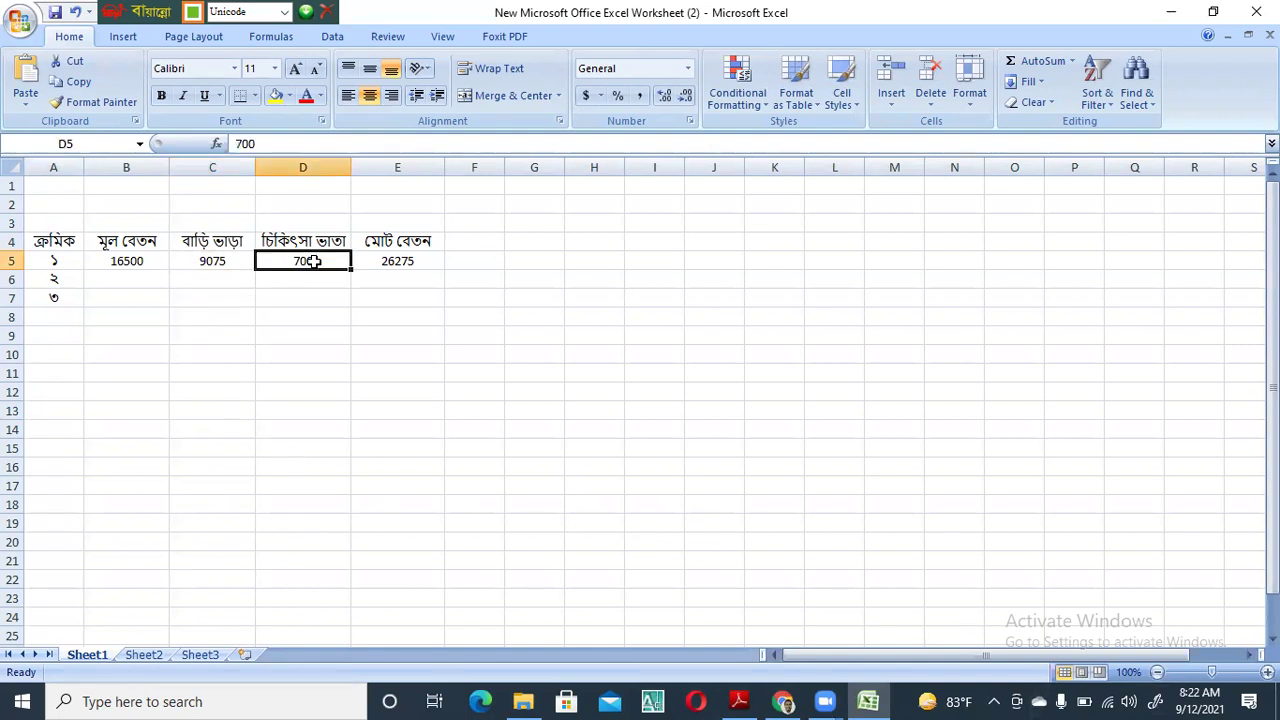
{"action": "left_click", "coordinate": [216, 264]}
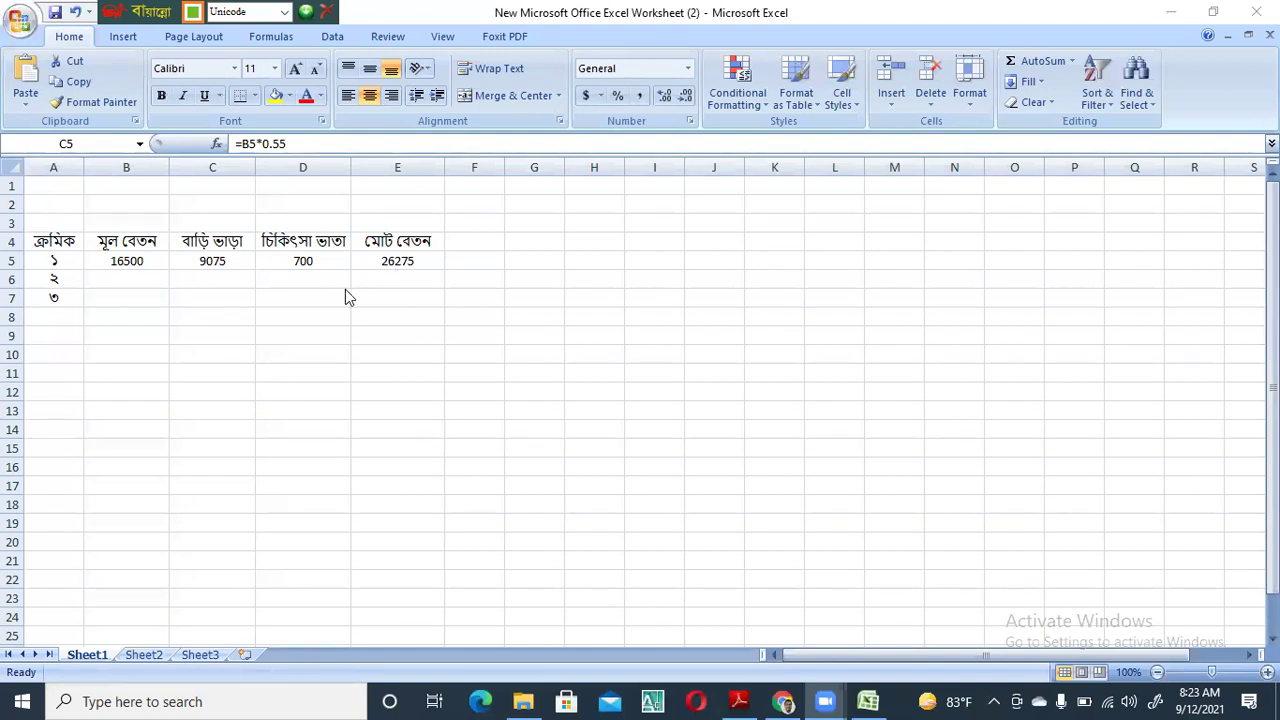
{"action": "left_click", "coordinate": [215, 258]}
{"action": "left_click", "coordinate": [403, 268]}
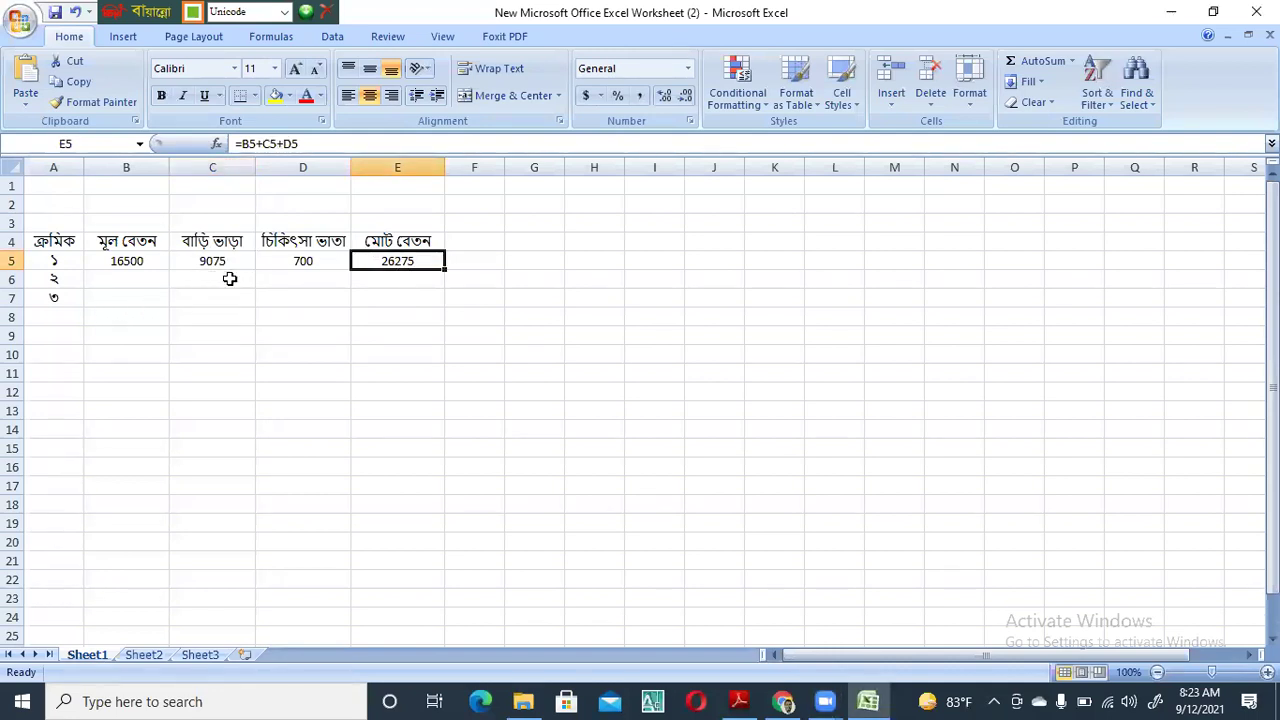
{"action": "left_click", "coordinate": [127, 261]}
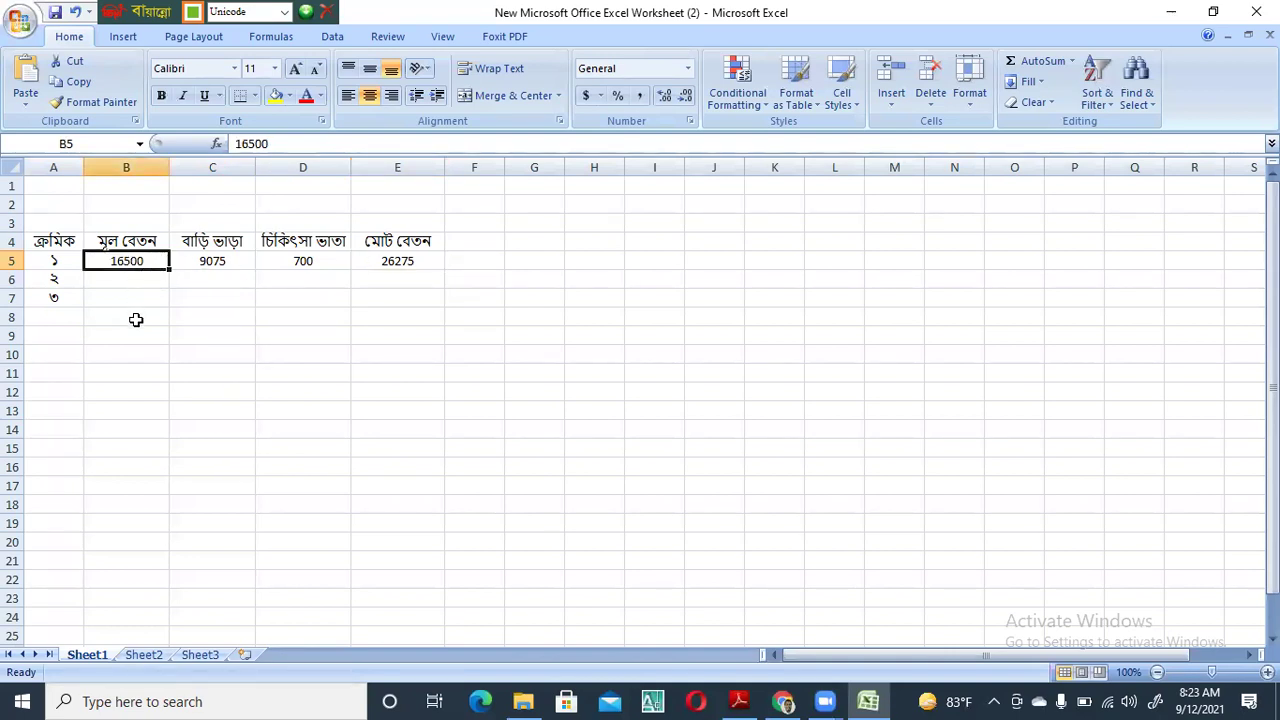
Fill the house rent formula in C5 and the total salary formula in E5 down to row 7
{"action": "left_click", "coordinate": [235, 264]}
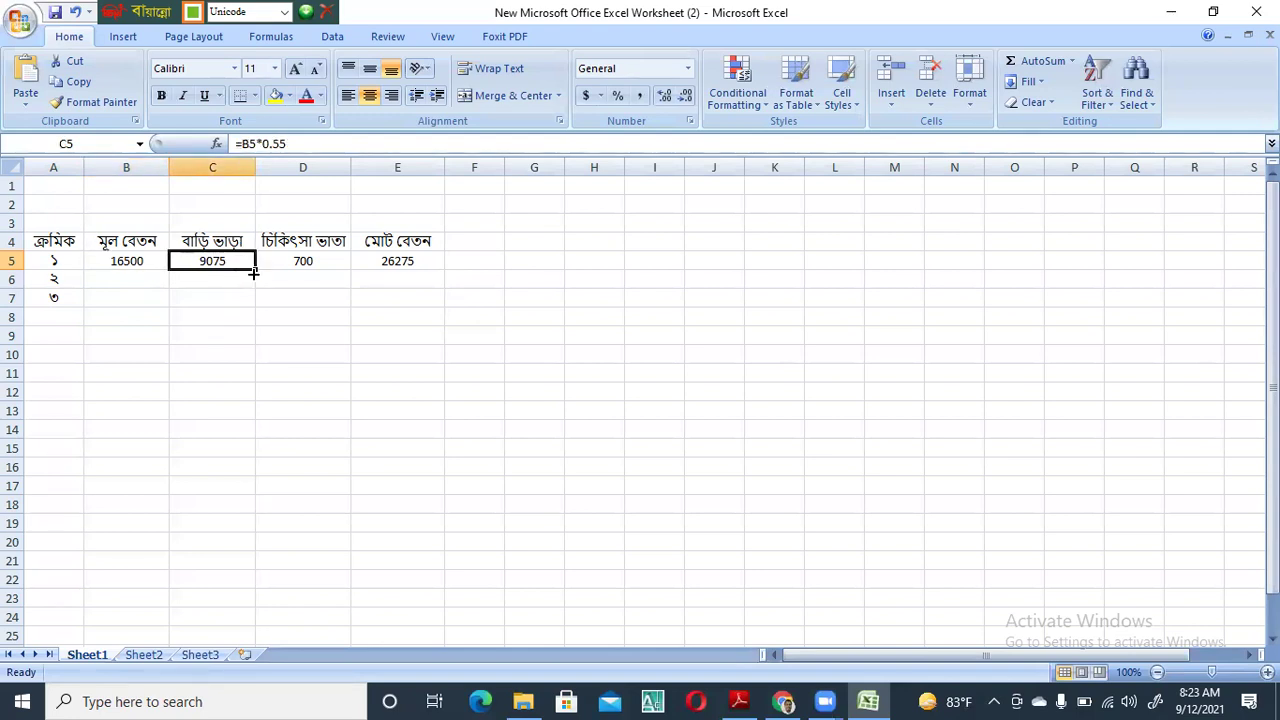
{"action": "left_click_drag", "start_coordinate": [255, 268], "coordinate": [253, 305]}
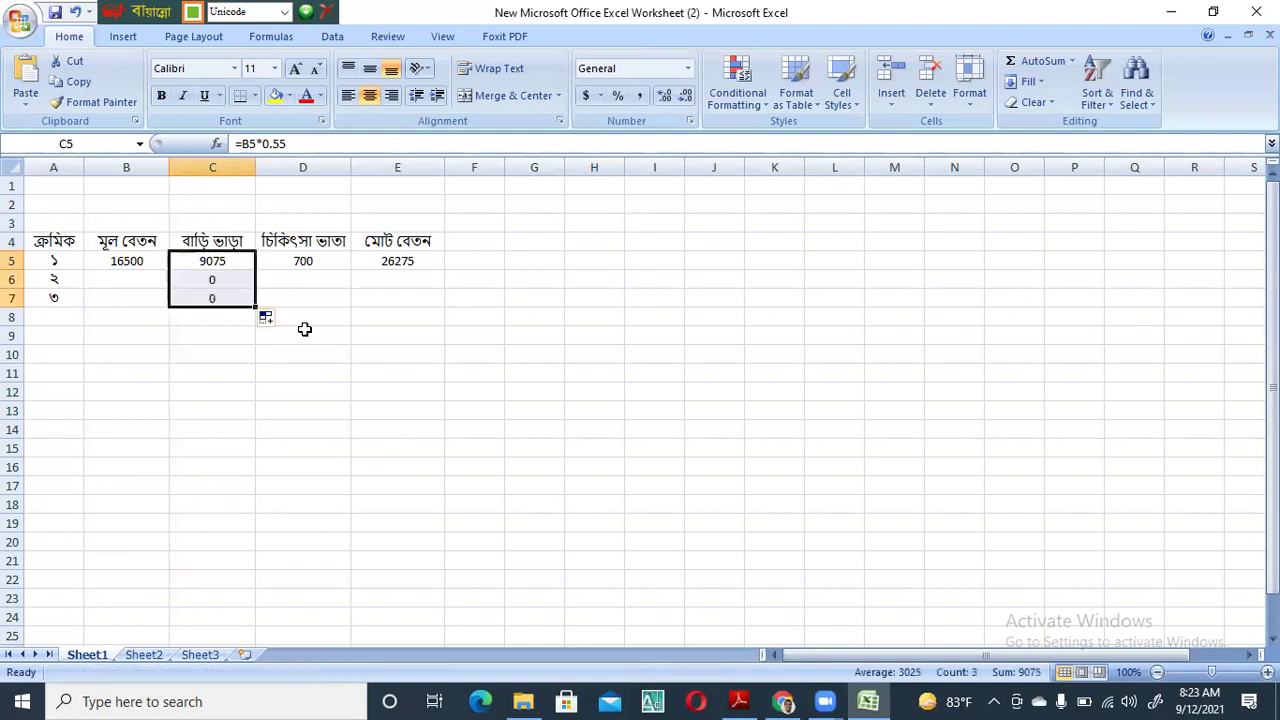
{"action": "left_click", "coordinate": [408, 262]}
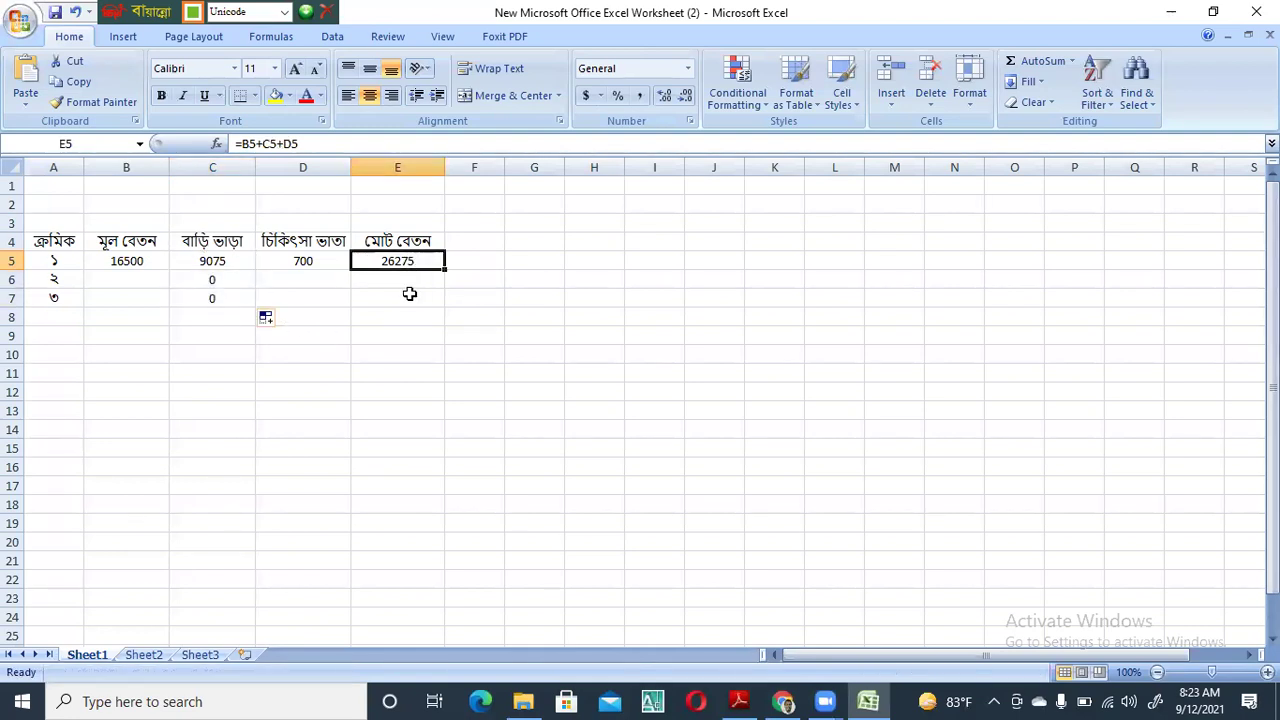
{"action": "left_click_drag", "start_coordinate": [444, 267], "coordinate": [444, 306]}
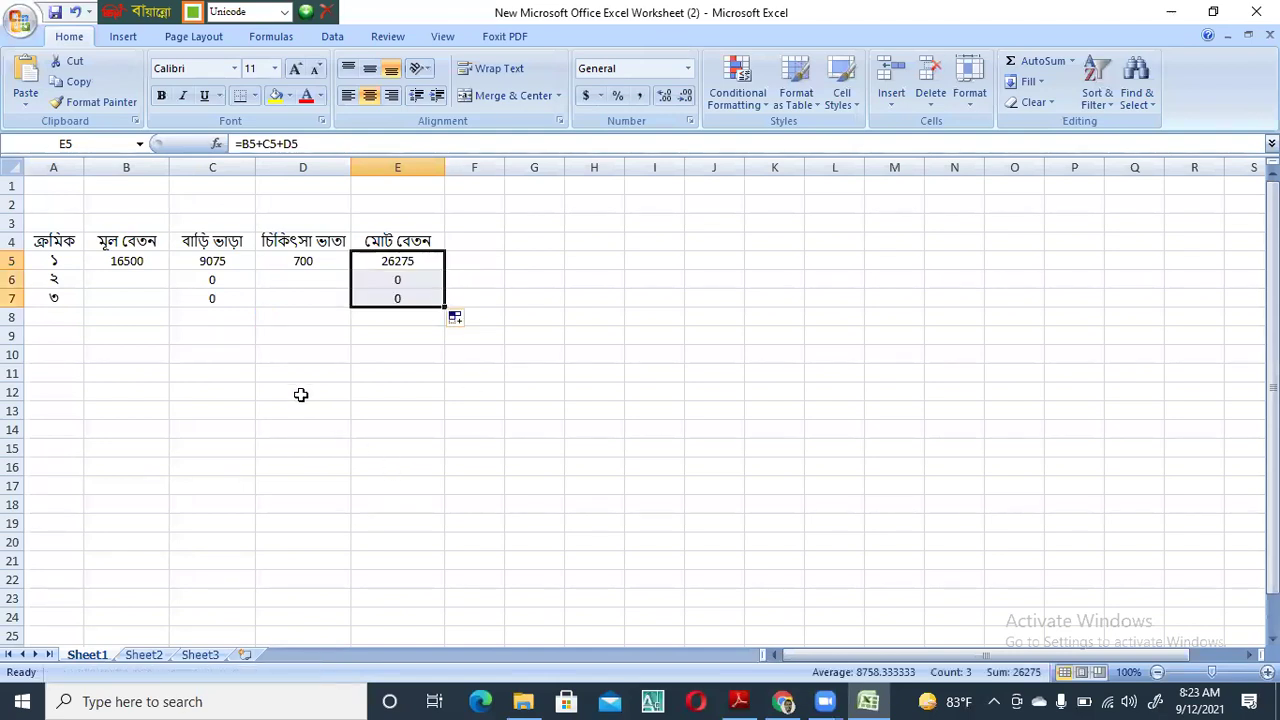
Enter a basic salary of 22000 and a medical allowance of 1000 for the second serial row, in B6 and D6
{"action": "left_click", "coordinate": [143, 283]}
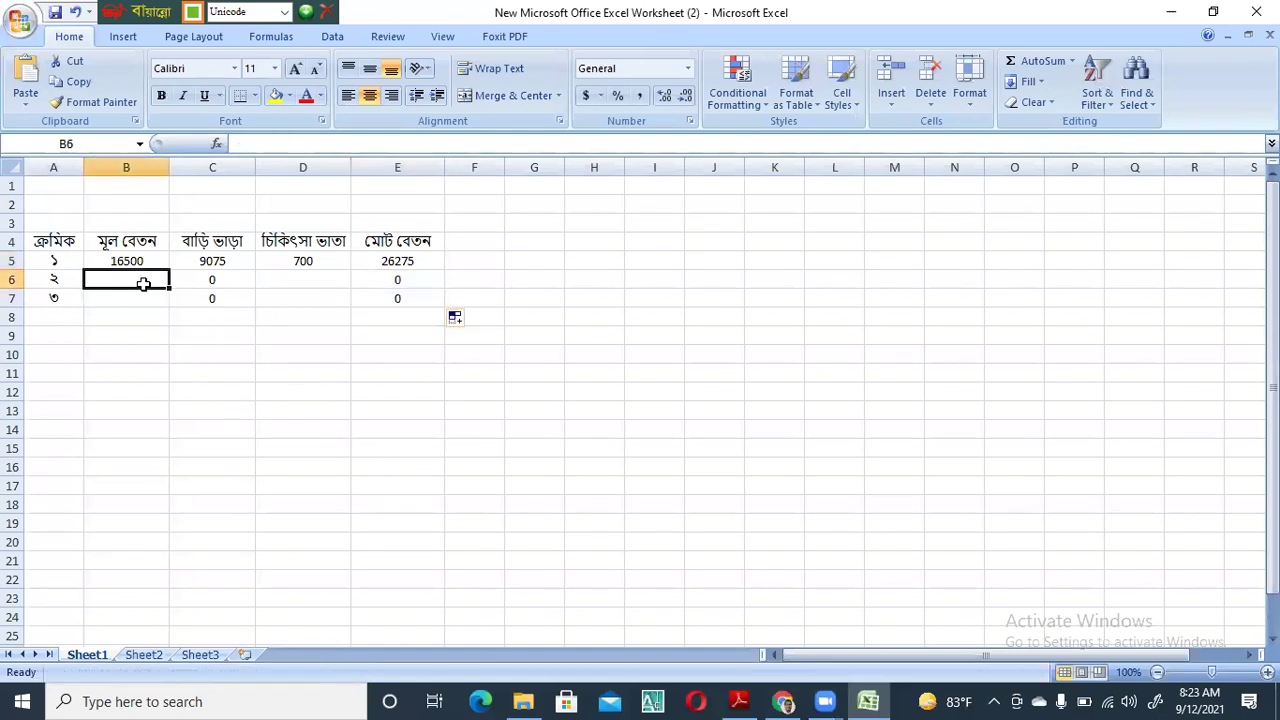
{"action": "type", "text": "22000"}
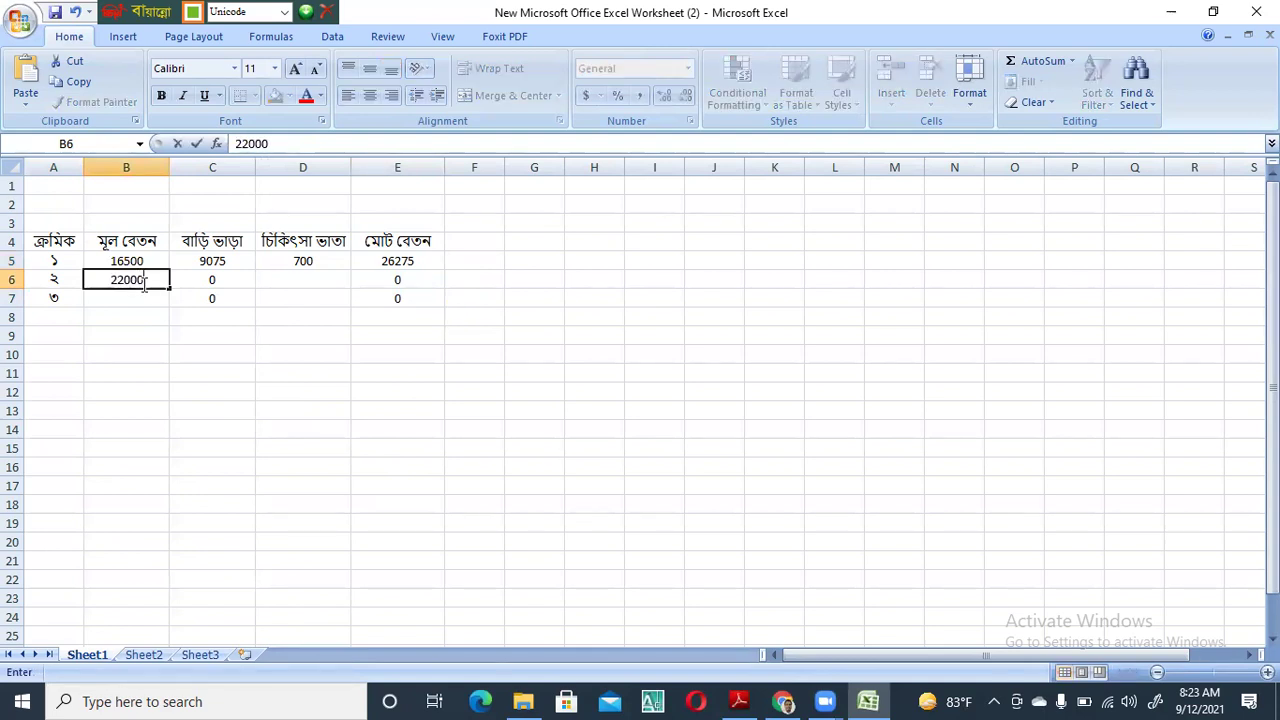
{"action": "left_click", "coordinate": [297, 286]}
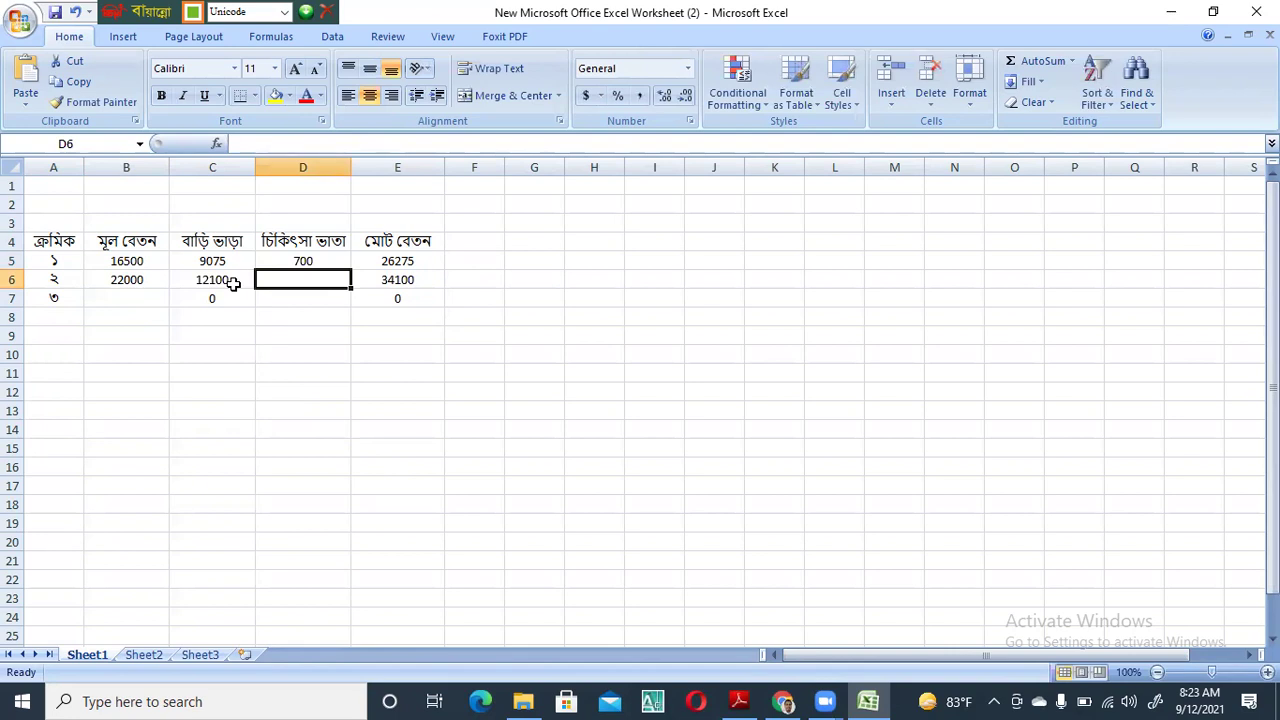
{"action": "type", "text": "1000"}
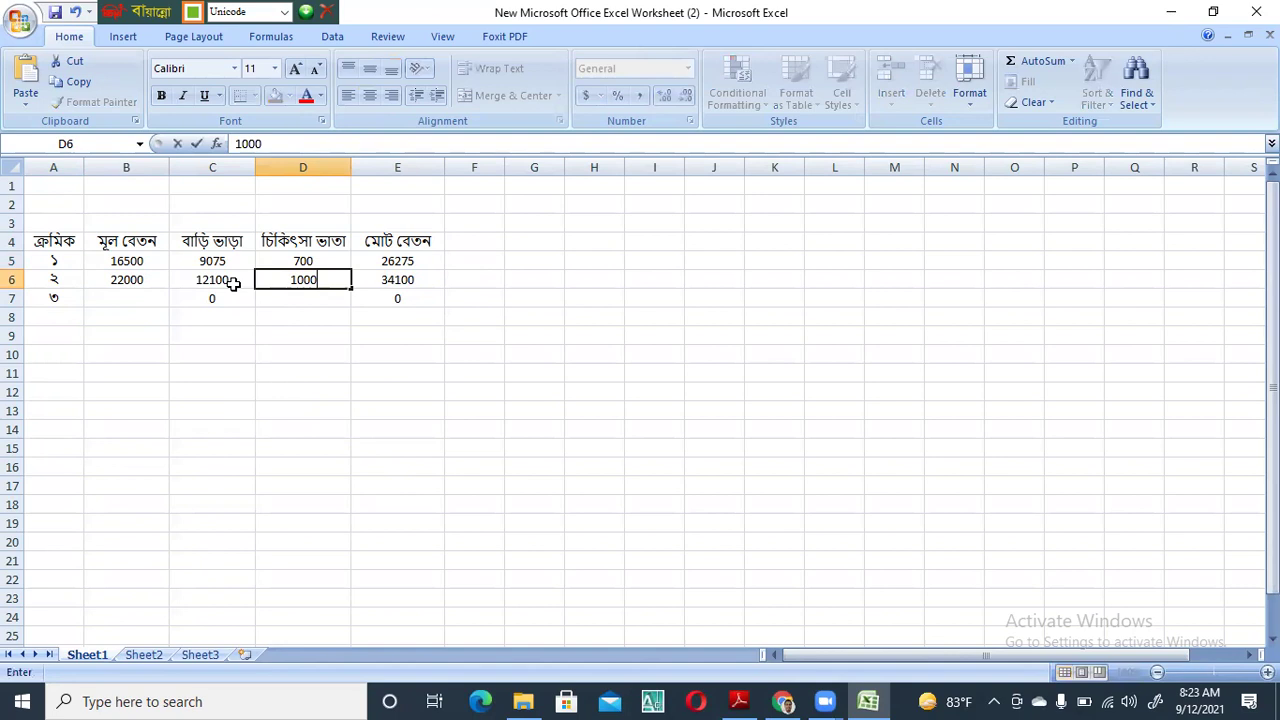
{"action": "left_click", "coordinate": [423, 298]}
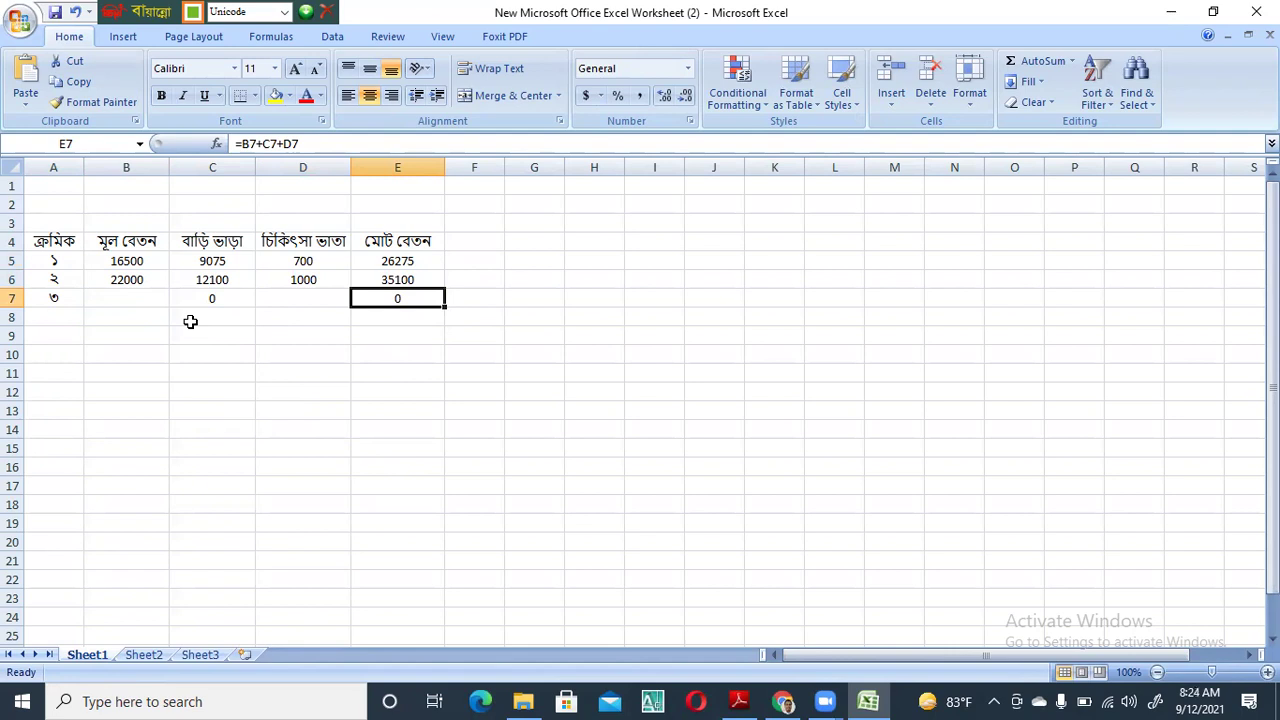
Enter a basic salary of 16000 and a medical allowance of 700 for the third serial row, in B7 and D7
{"action": "left_click", "coordinate": [152, 300]}
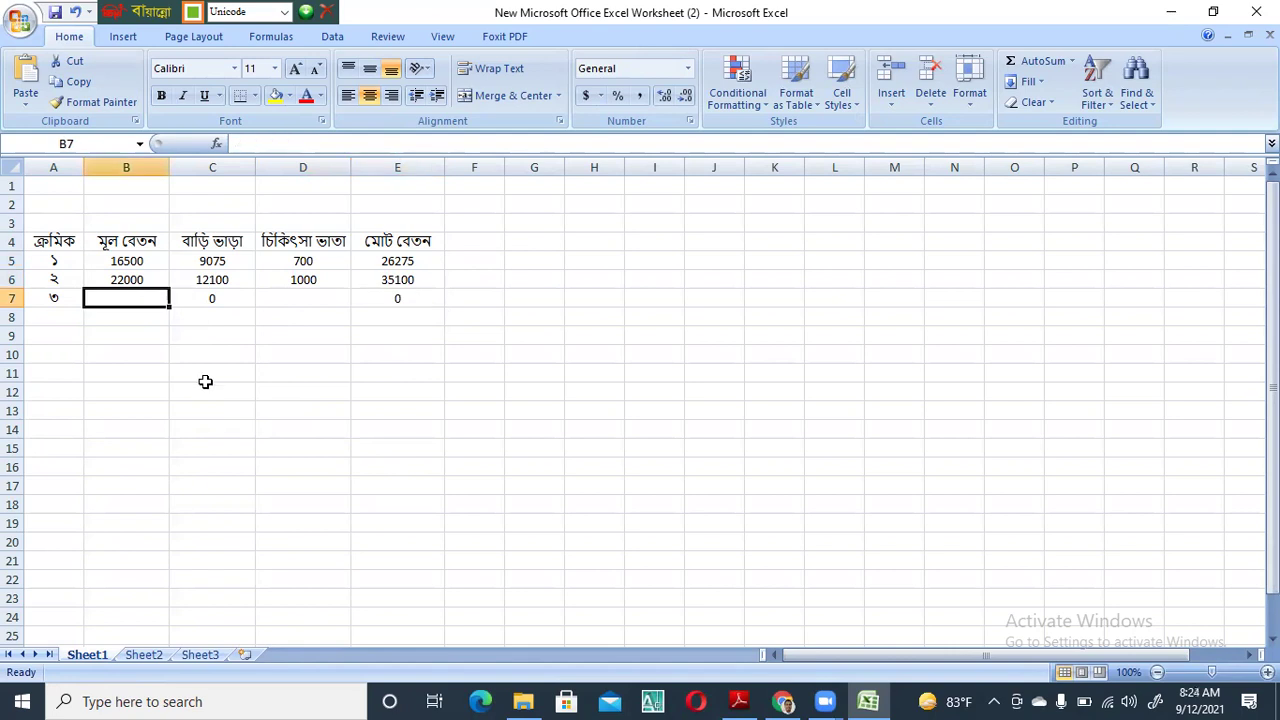
{"action": "type", "text": "1"}
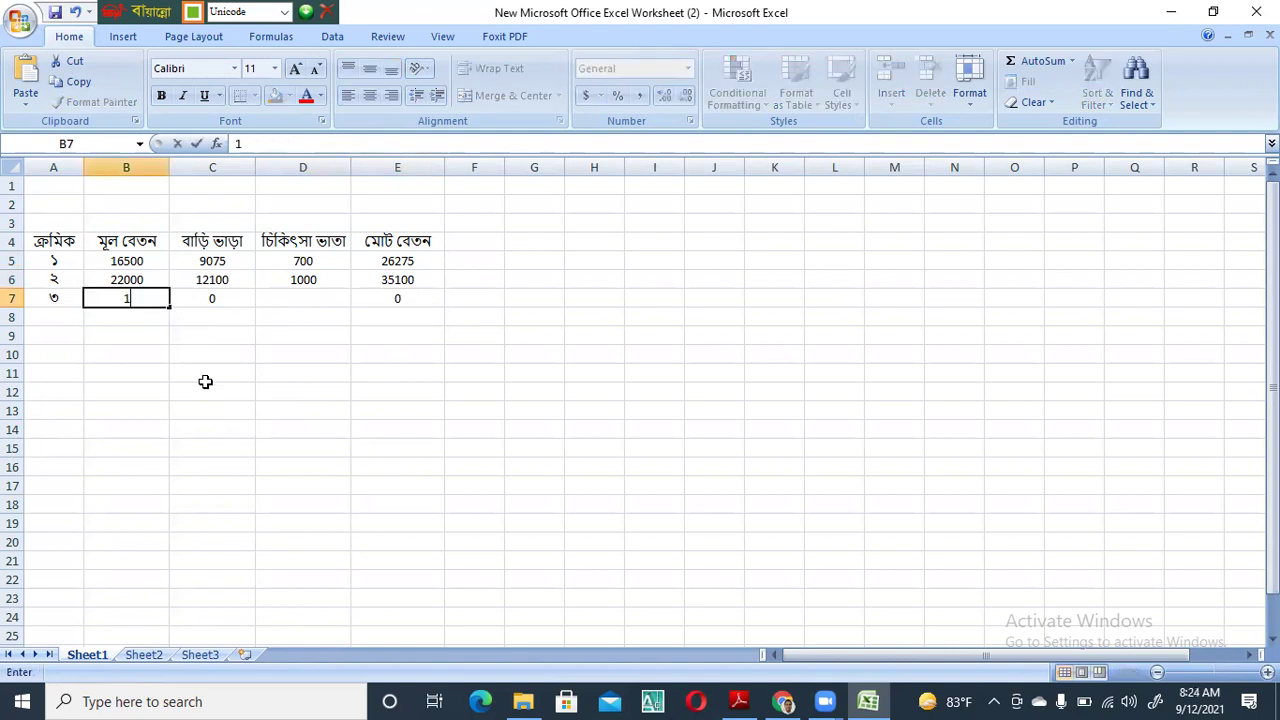
{"action": "type", "text": "6000"}
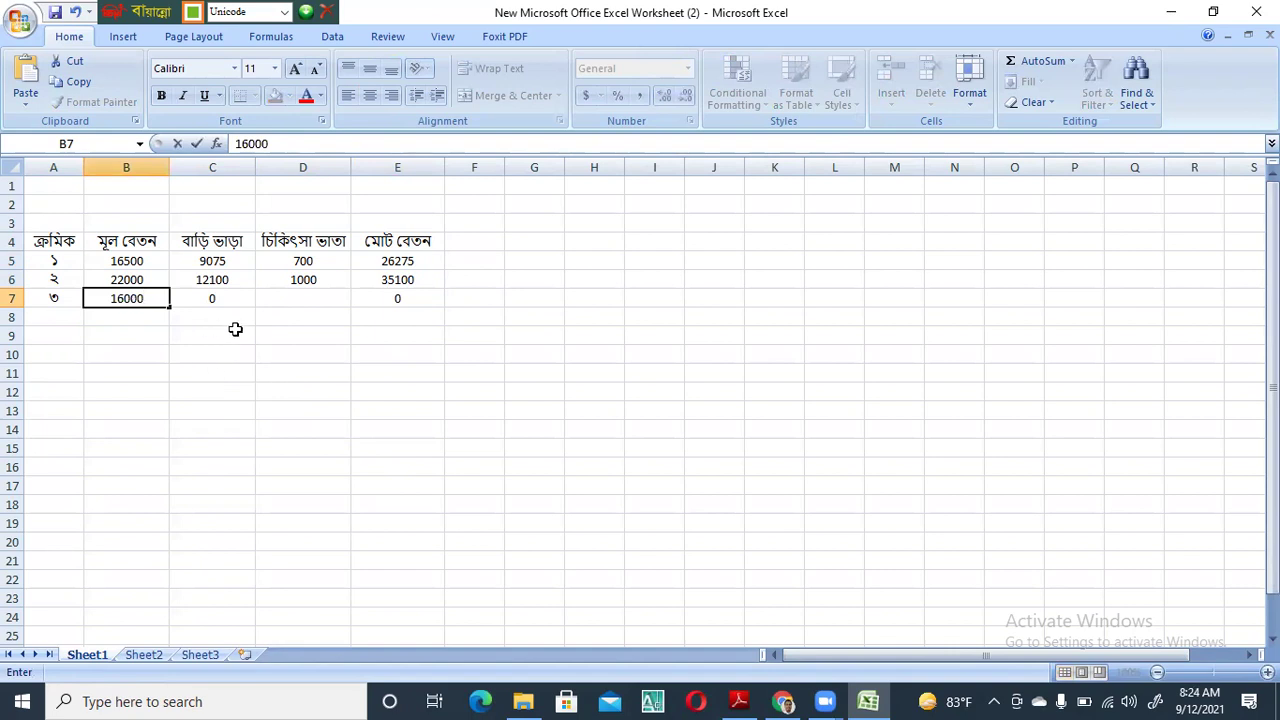
{"action": "left_click", "coordinate": [242, 298]}
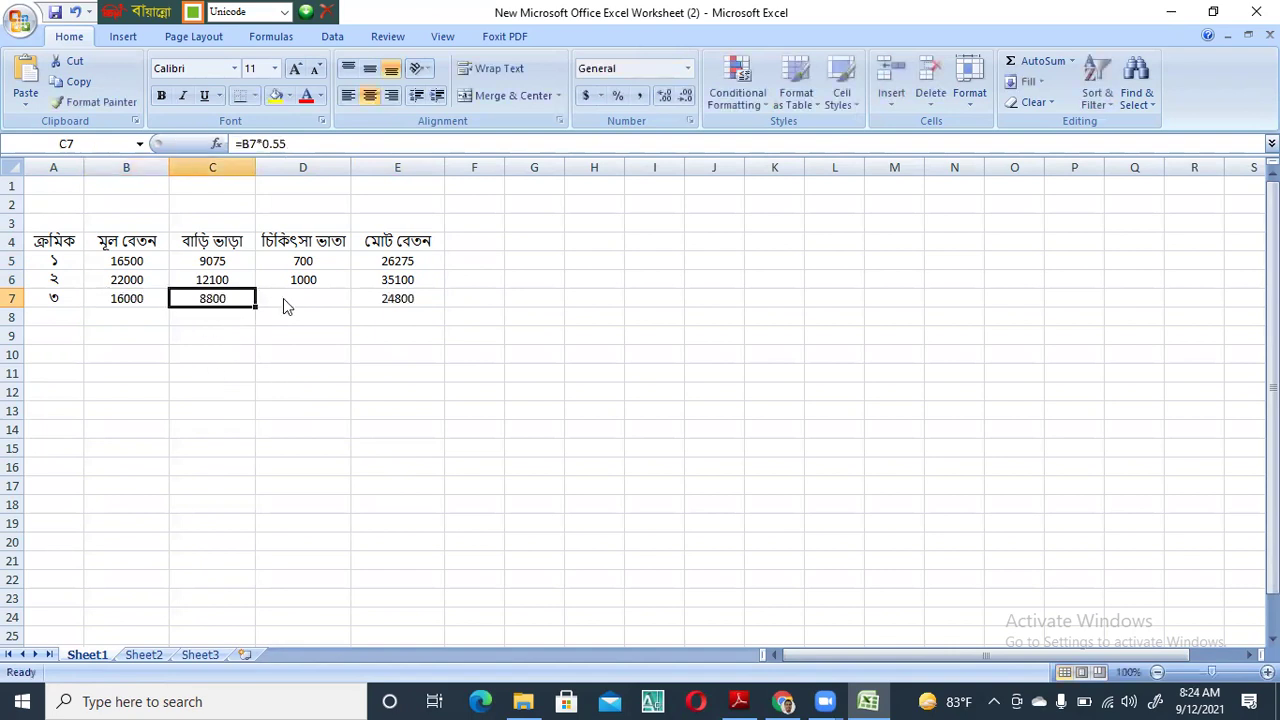
{"action": "left_click", "coordinate": [288, 298]}
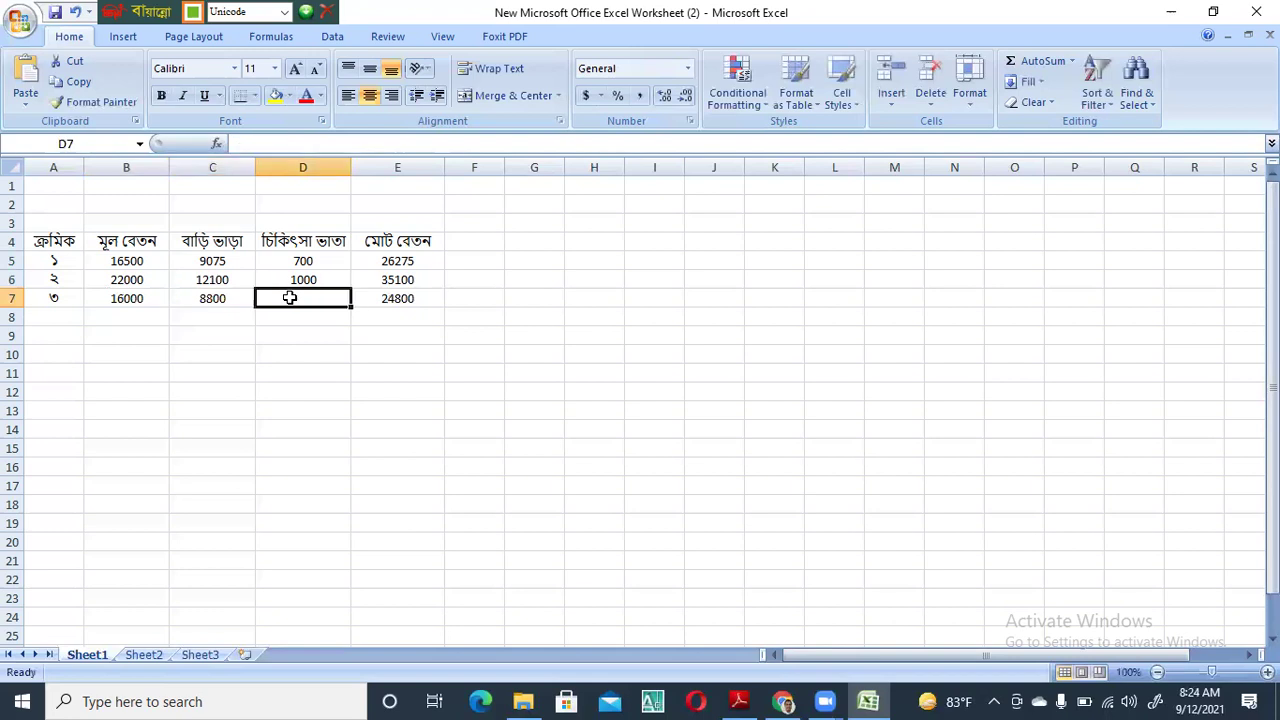
{"action": "type", "text": "700"}
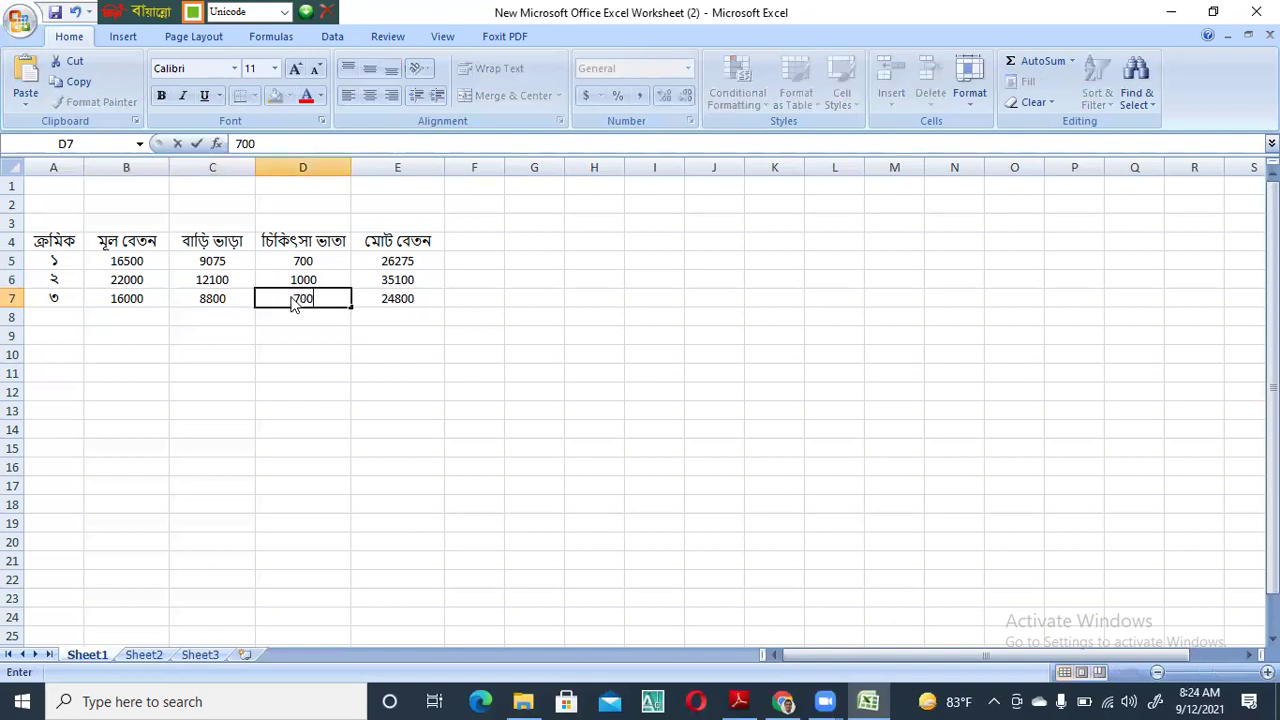
{"action": "left_click", "coordinate": [368, 296]}
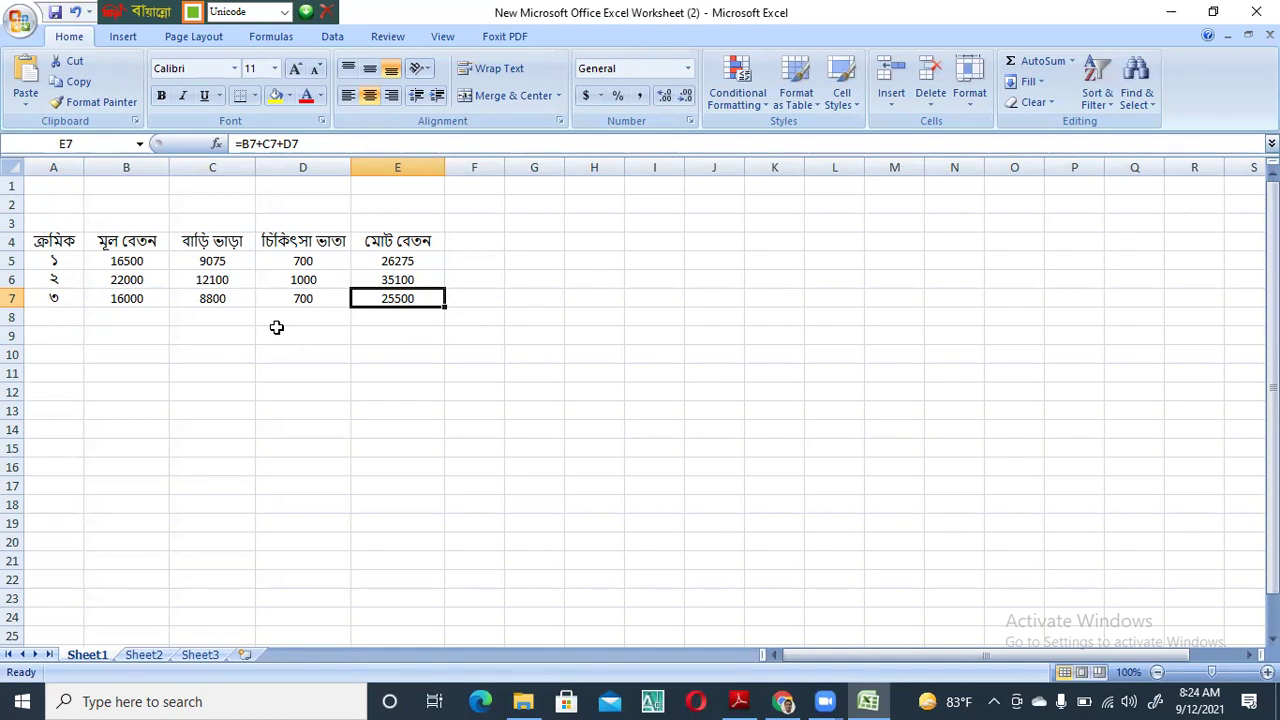
{"action": "left_click", "coordinate": [396, 318]}
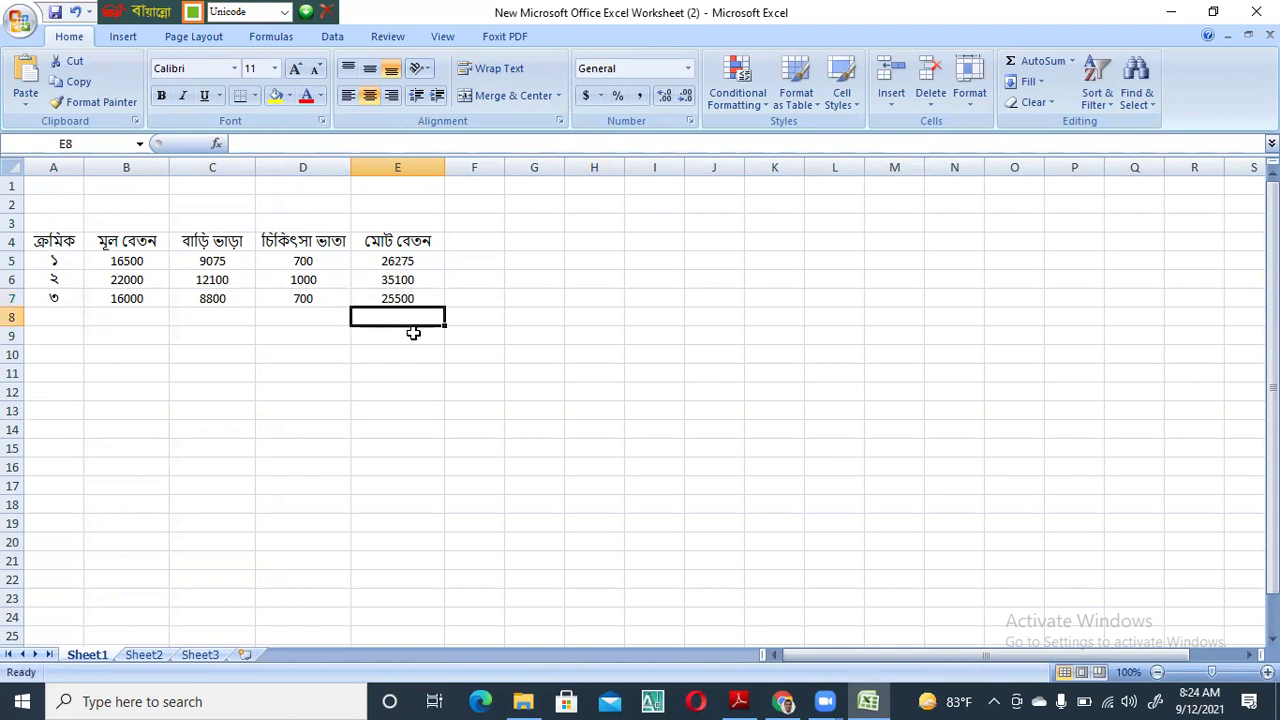
{"action": "type", "text": "="}
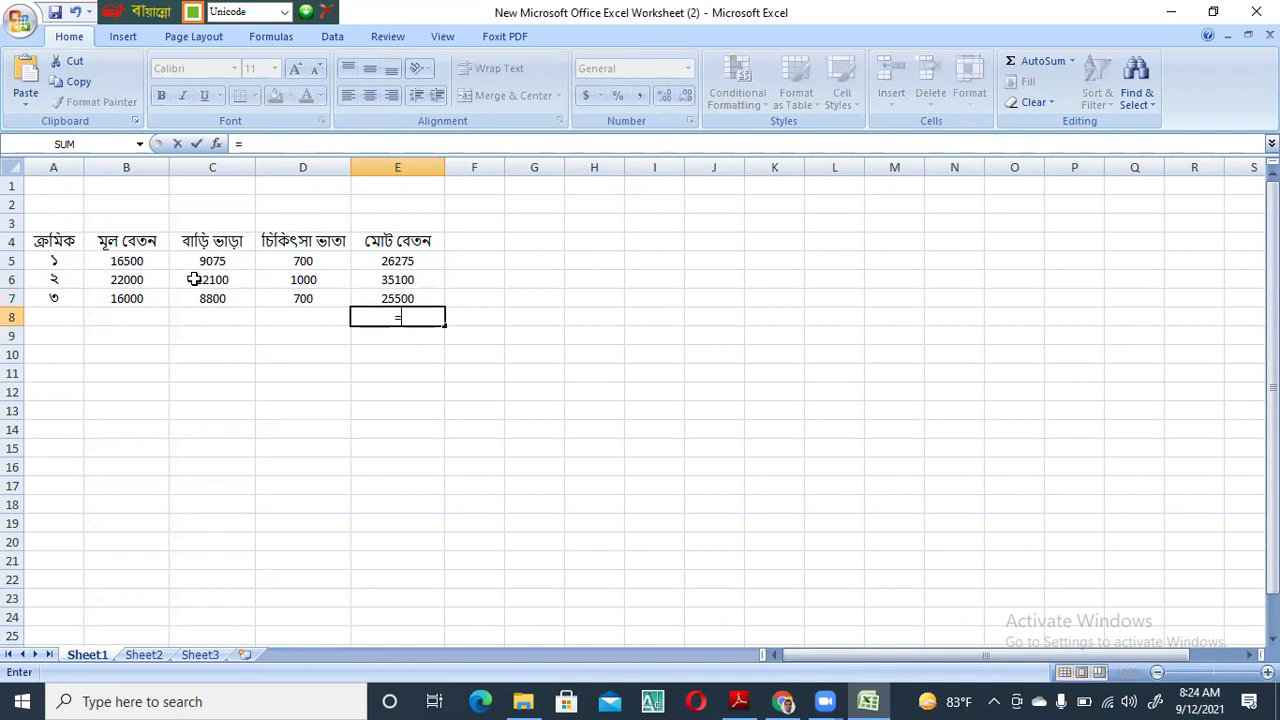
{"action": "left_click", "coordinate": [125, 317]}
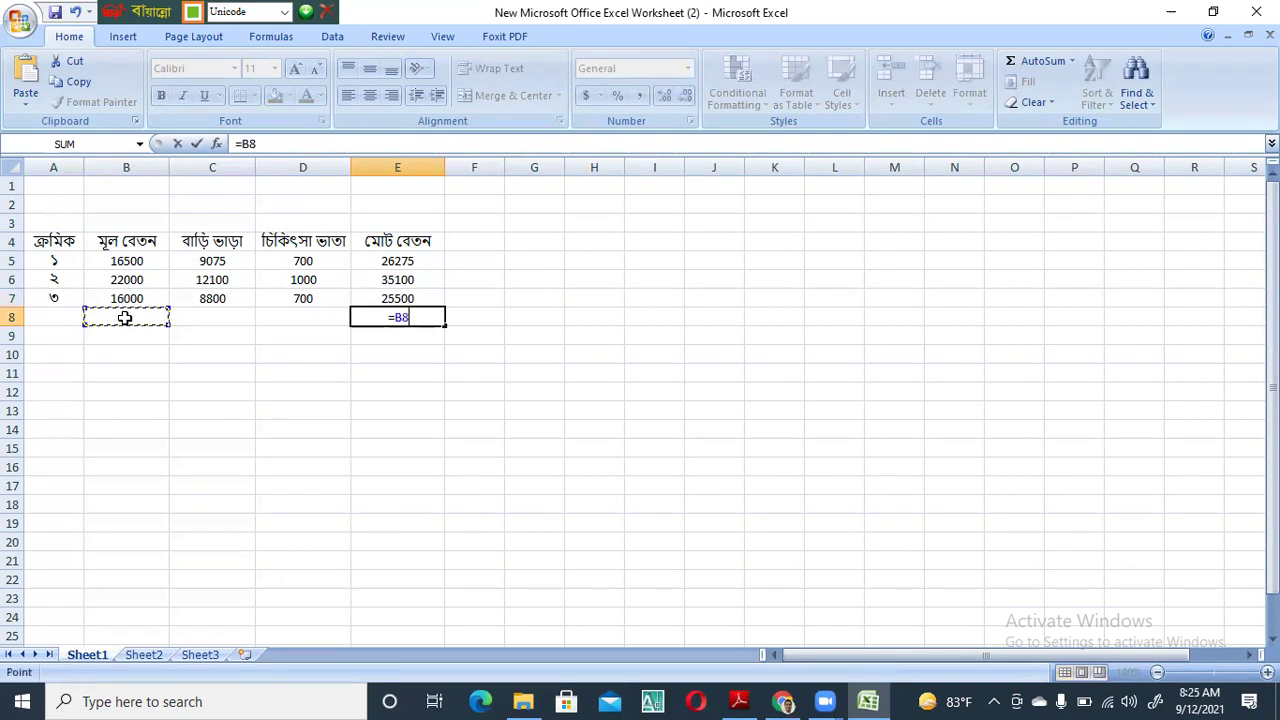
{"action": "type", "text": "+"}
{"action": "left_click", "coordinate": [214, 316]}
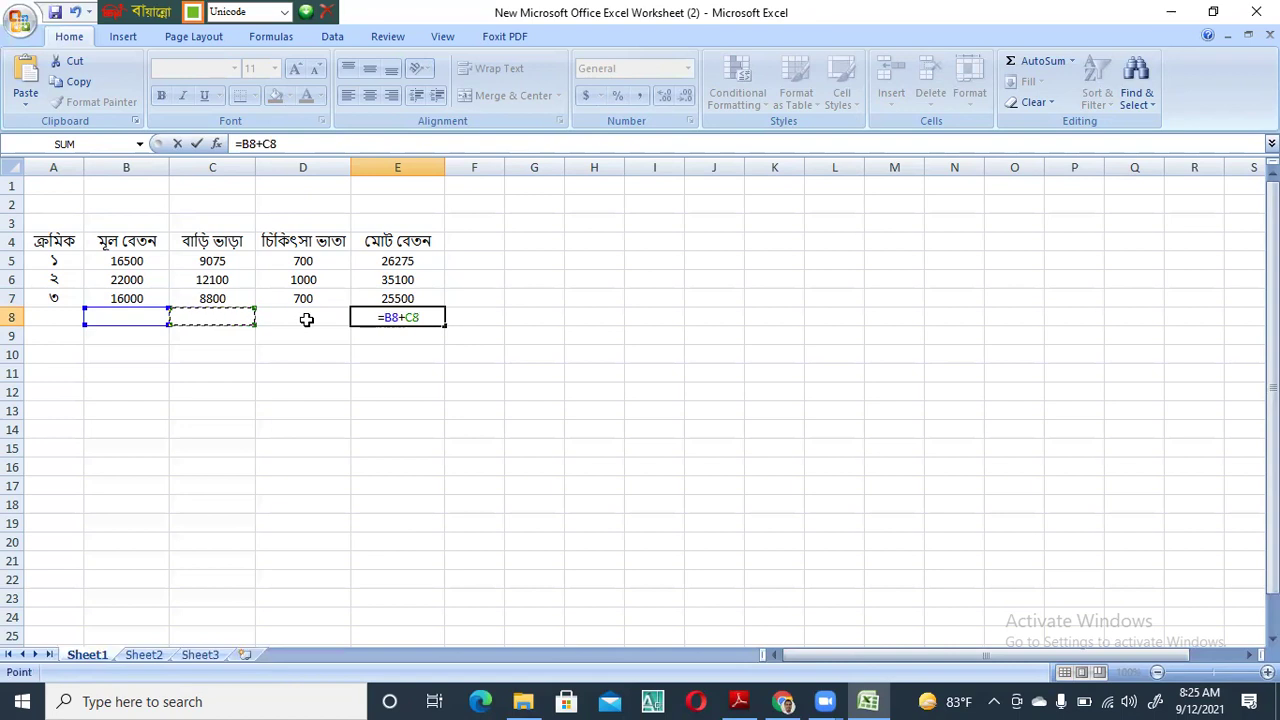
{"action": "type", "text": "+"}
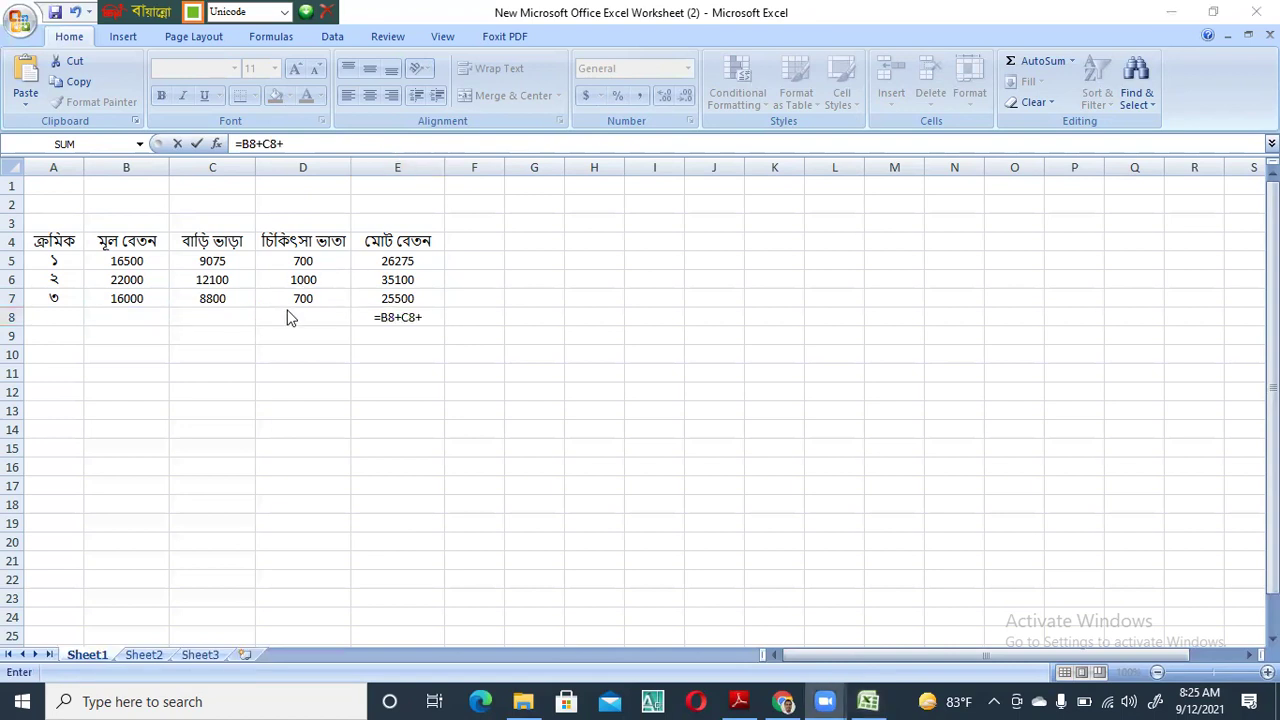
{"action": "left_click", "coordinate": [295, 319]}
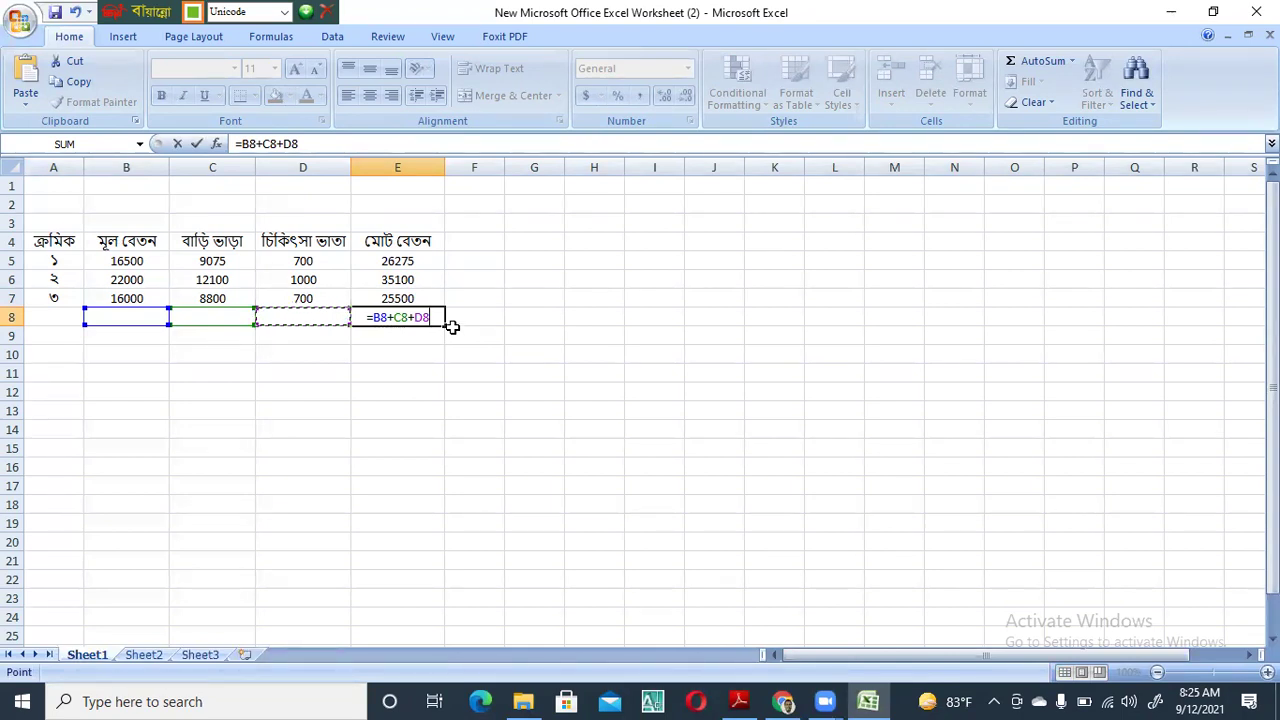
{"action": "key", "text": "BackSpace"}
{"action": "key", "text": "BackSpace"}
{"action": "key", "text": "BackSpace"}
{"action": "key", "text": "BackSpace"}
{"action": "key", "text": "BackSpace"}
{"action": "key", "text": "BackSpace"}
{"action": "key", "text": "BackSpace"}
{"action": "key", "text": "BackSpace"}
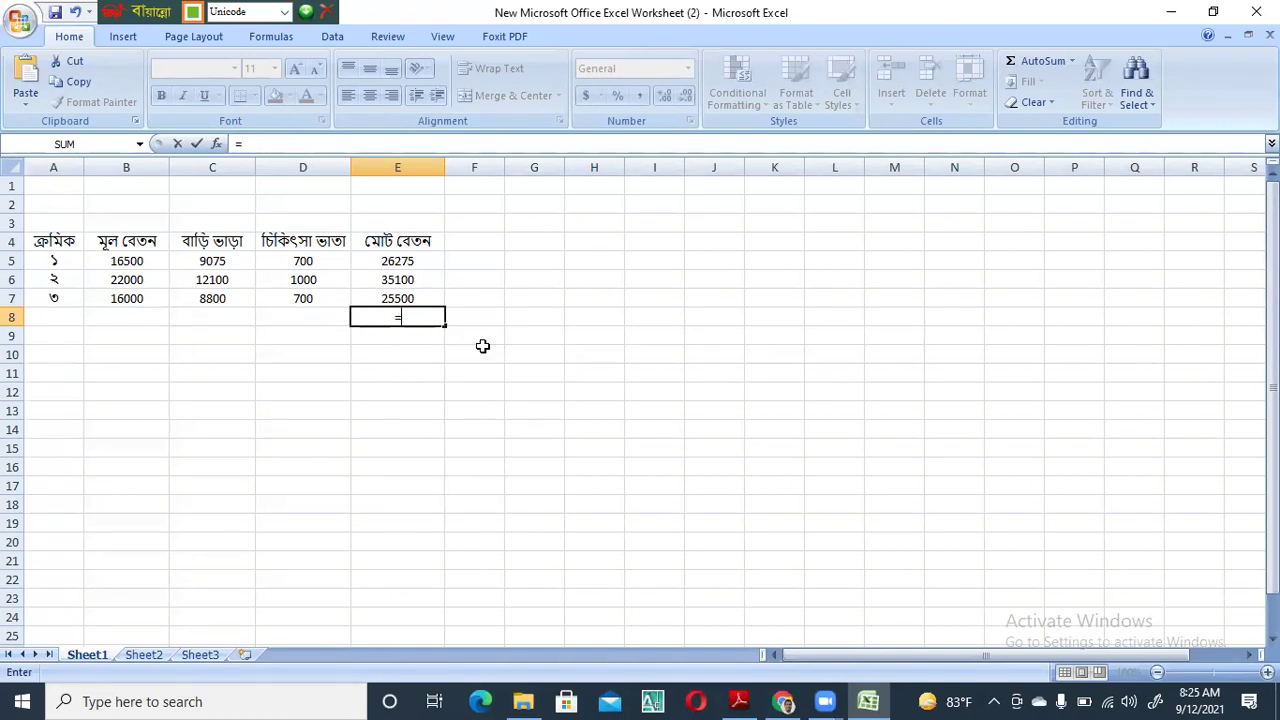
Switch the Bengali typing tool's input mode from Unicode to English and keep only the equals sign in E8
{"action": "type", "text": "ট"}
{"action": "key", "text": "BackSpace"}
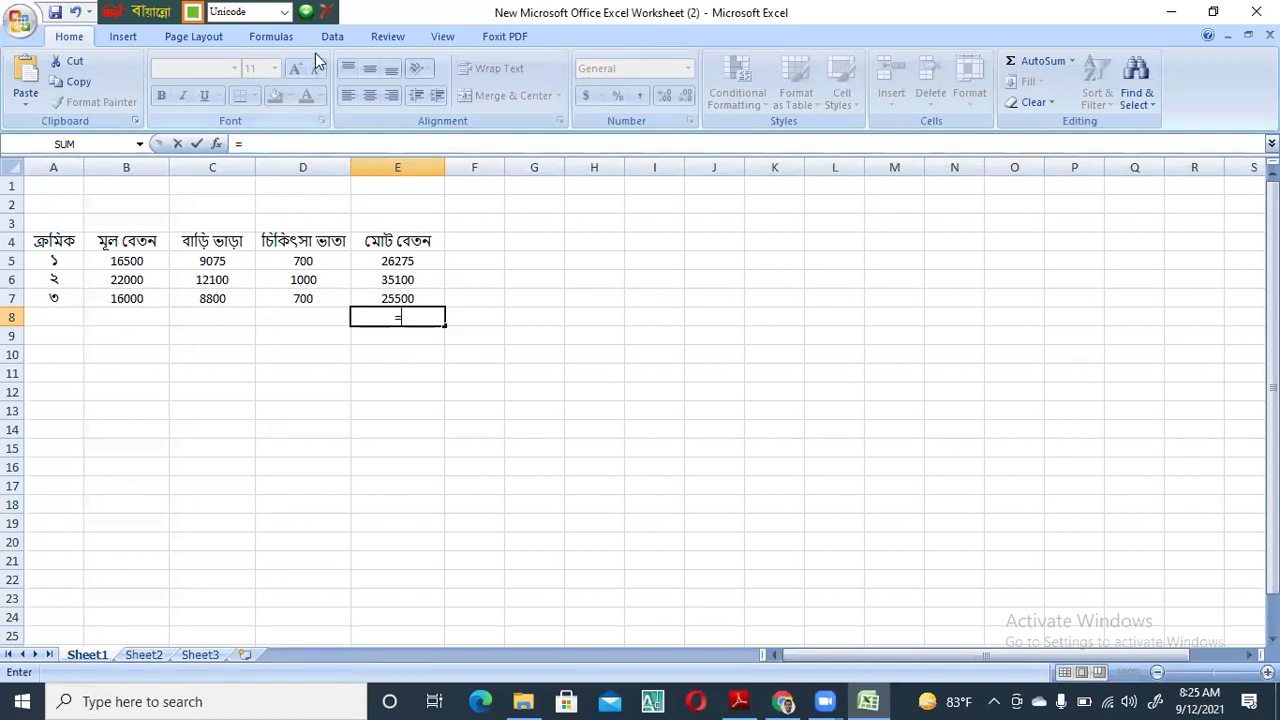
{"action": "left_click", "coordinate": [283, 11]}
{"action": "left_click", "coordinate": [240, 30]}
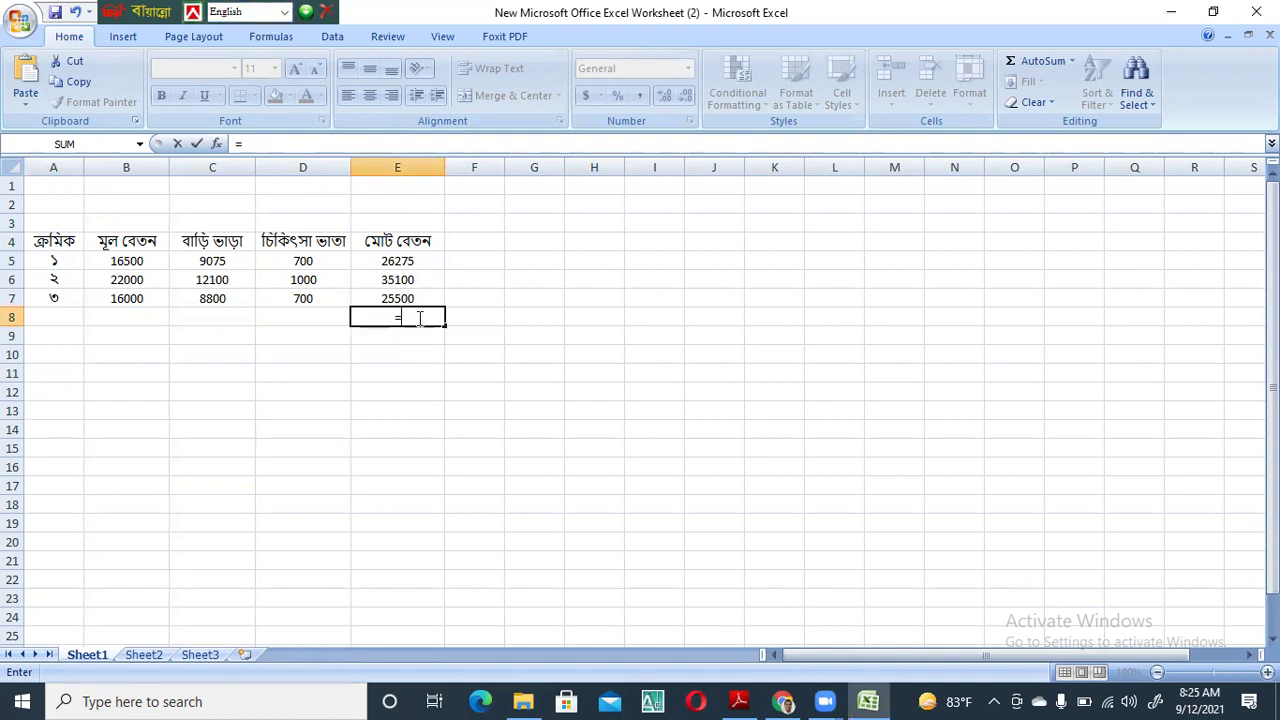
Begin a PRODUCT formula in cell E8 with B8 as the start of its range
{"action": "type", "text": "PRO"}
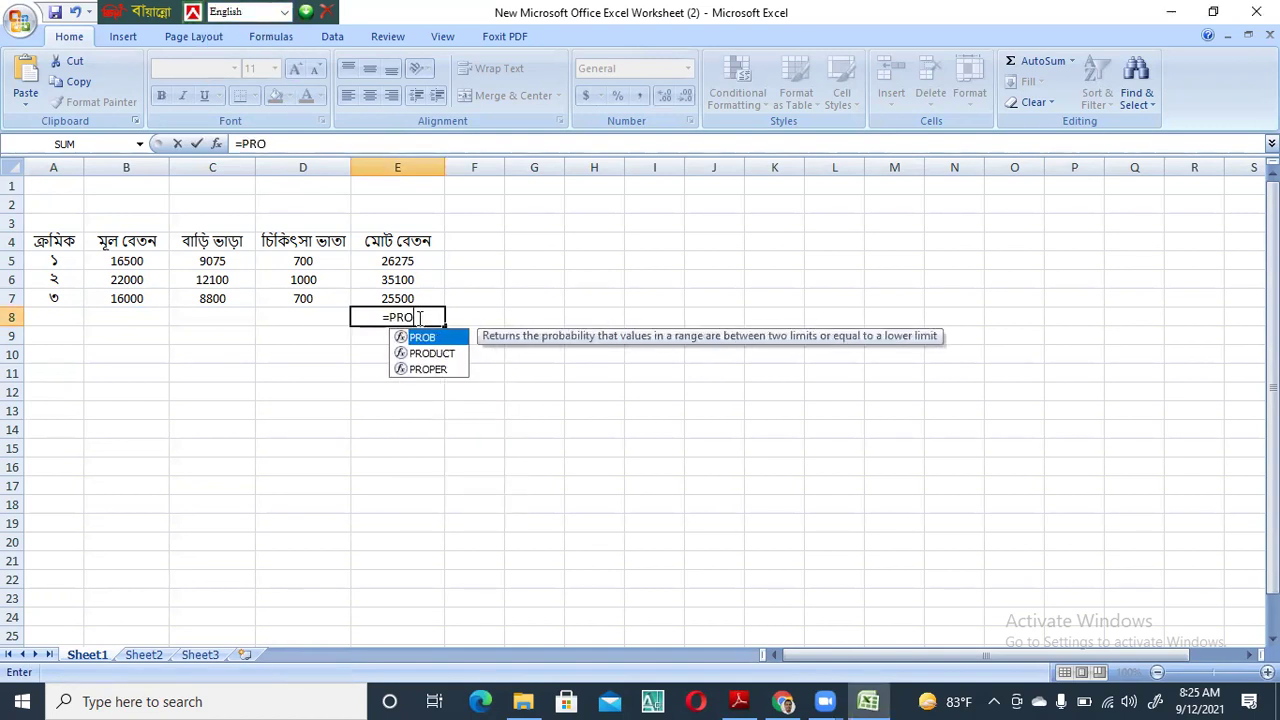
{"action": "type", "text": "DUCT"}
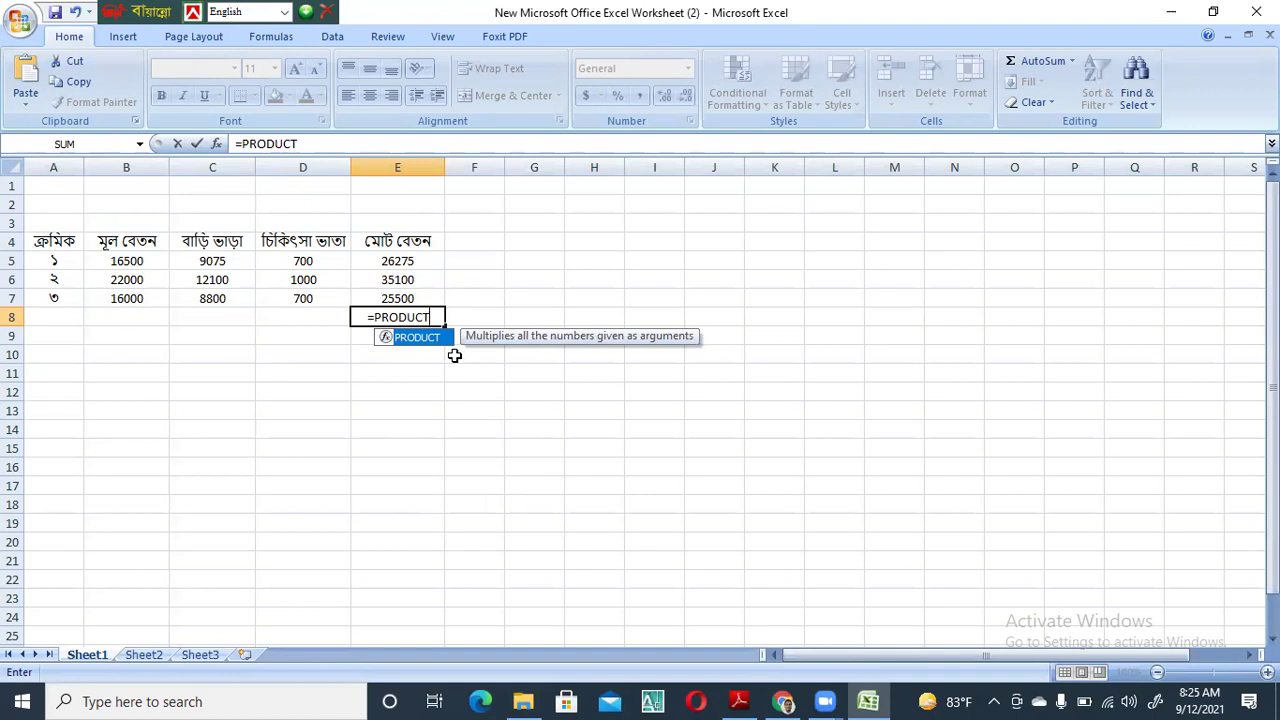
{"action": "type", "text": "("}
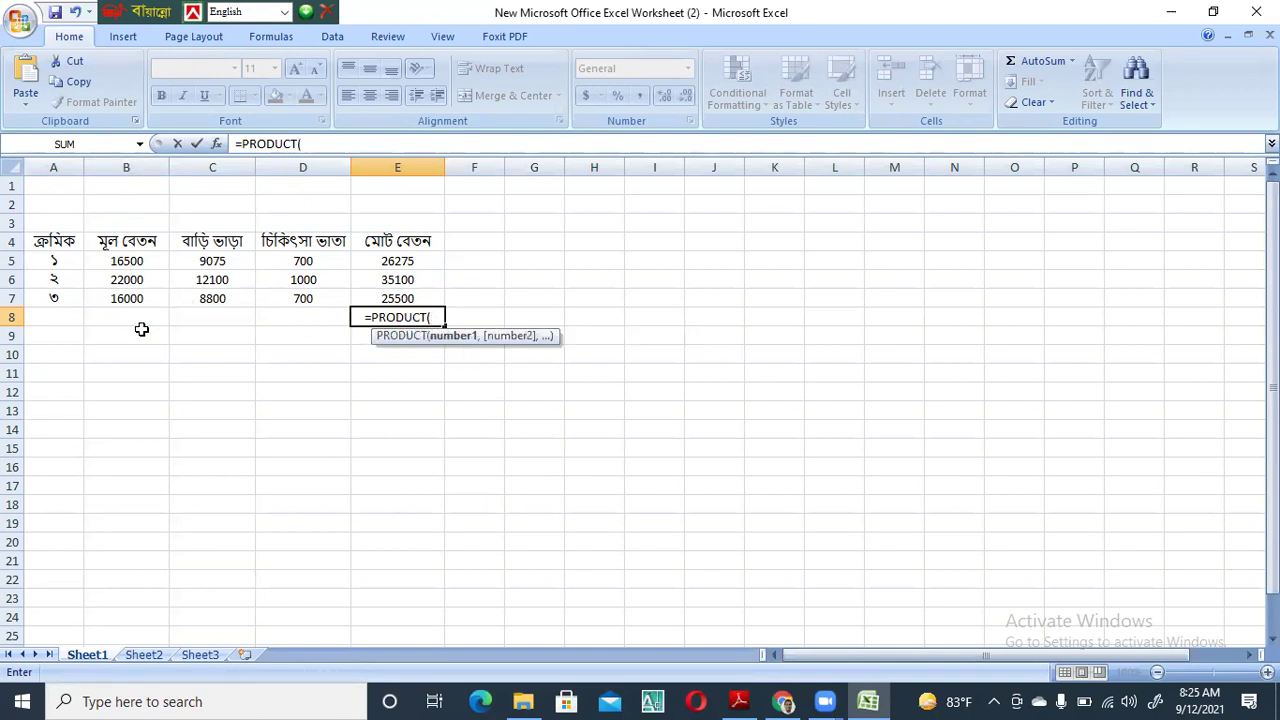
{"action": "left_click", "coordinate": [142, 318]}
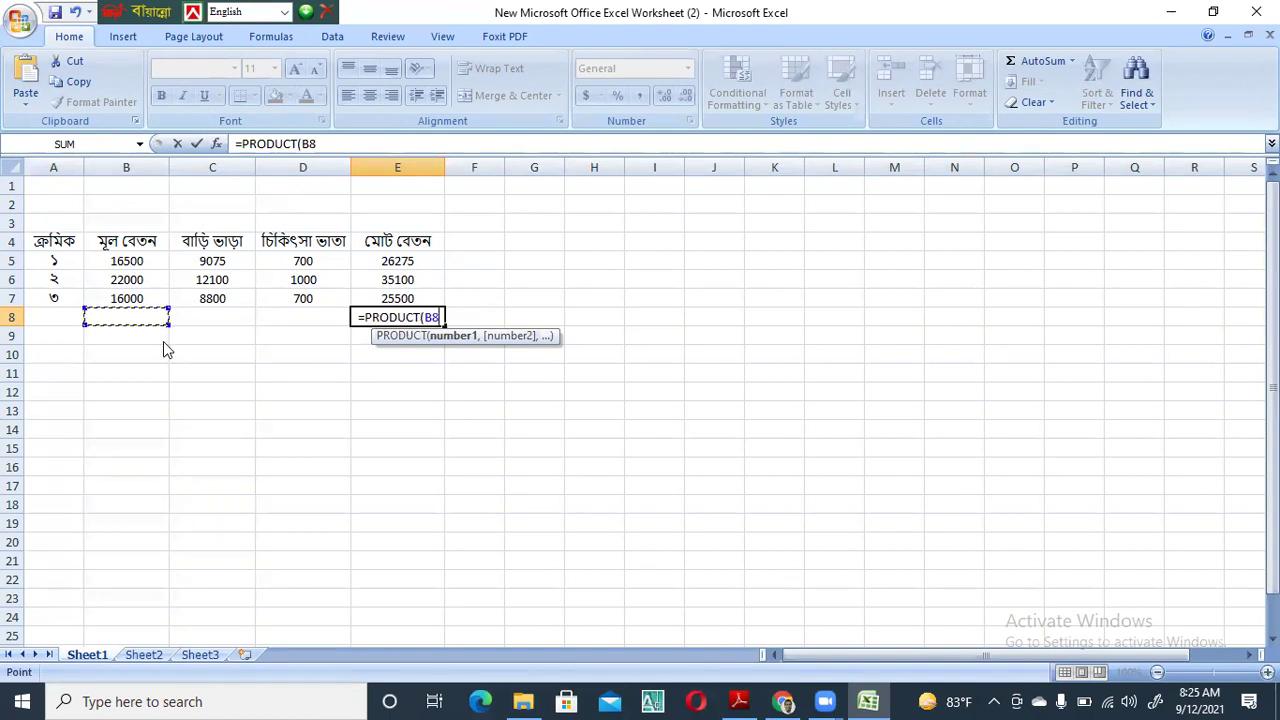
{"action": "key", "text": "F8"}
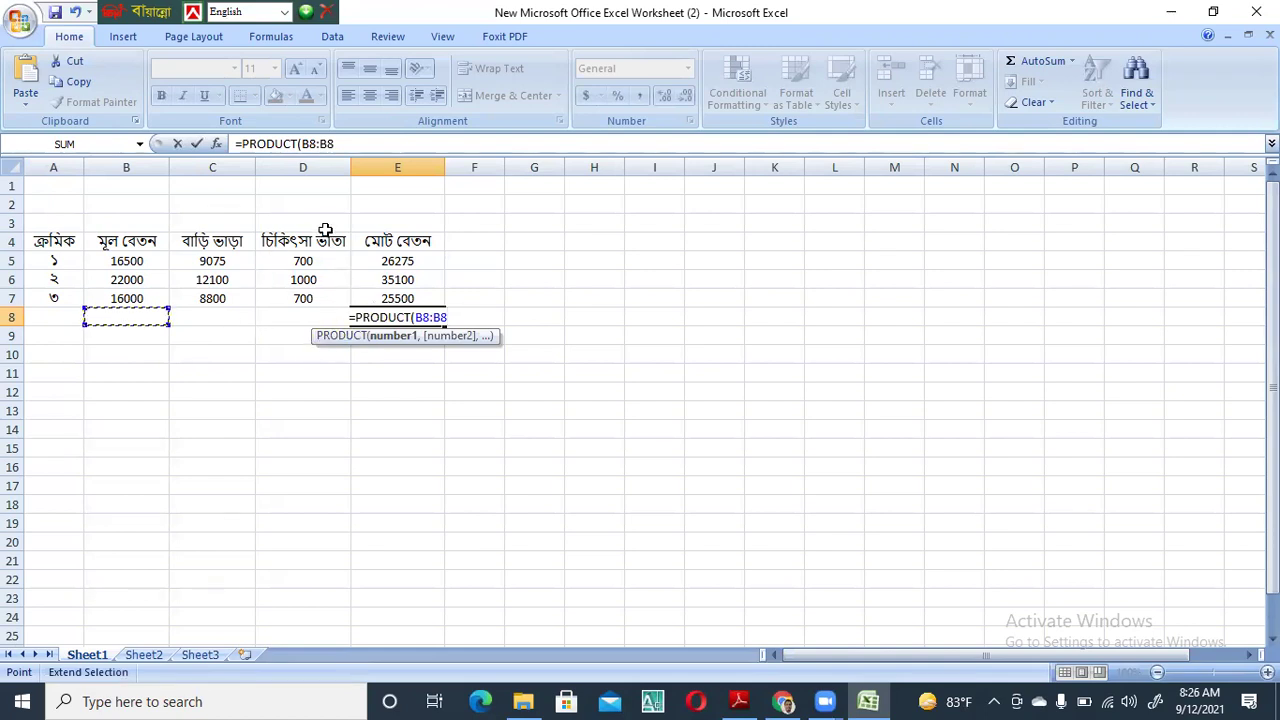
{"action": "key", "text": "BackSpace"}
{"action": "key", "text": "BackSpace"}
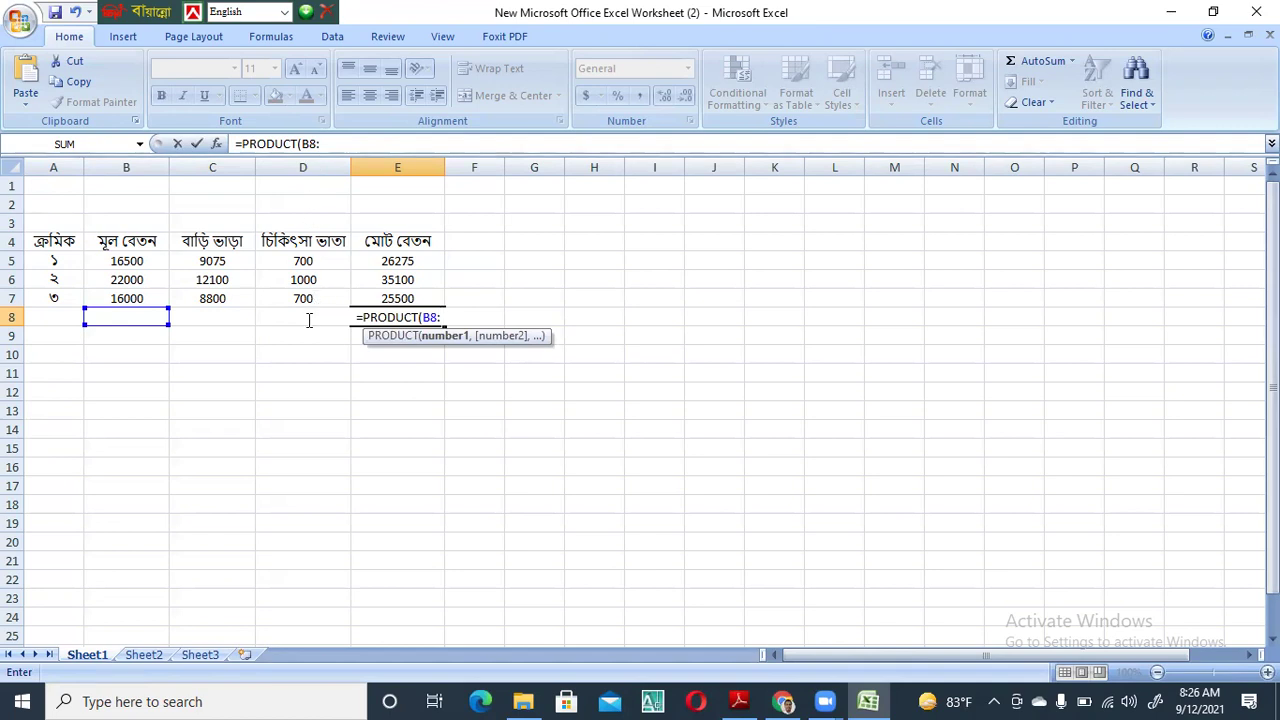
{"action": "key", "text": "F2"}
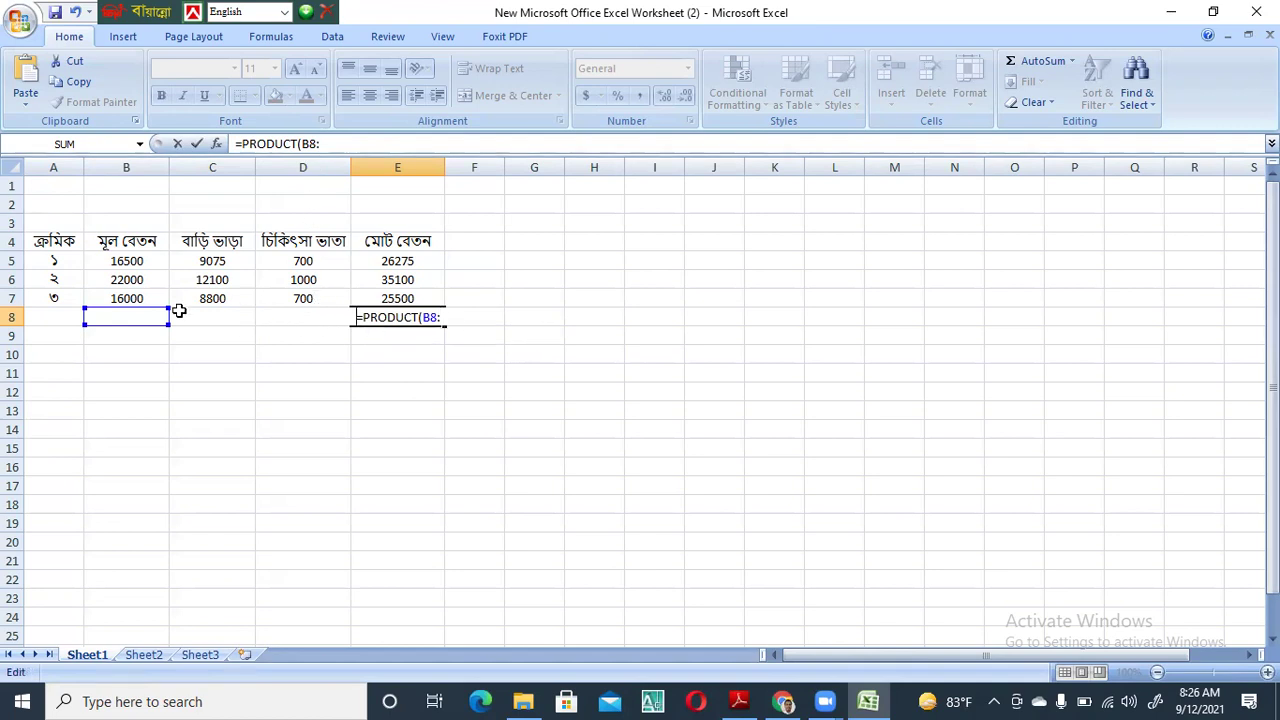
{"action": "left_click", "coordinate": [288, 316]}
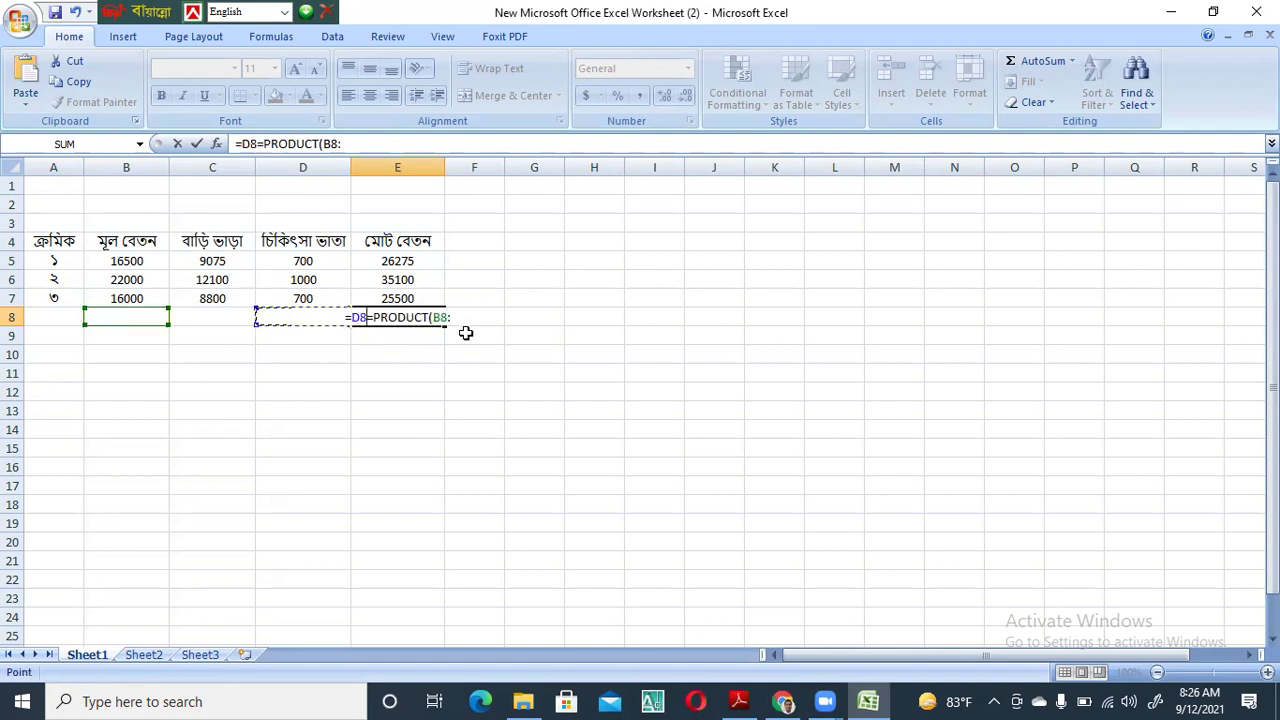
{"action": "key", "text": "BackSpace"}
{"action": "key", "text": "BackSpace"}
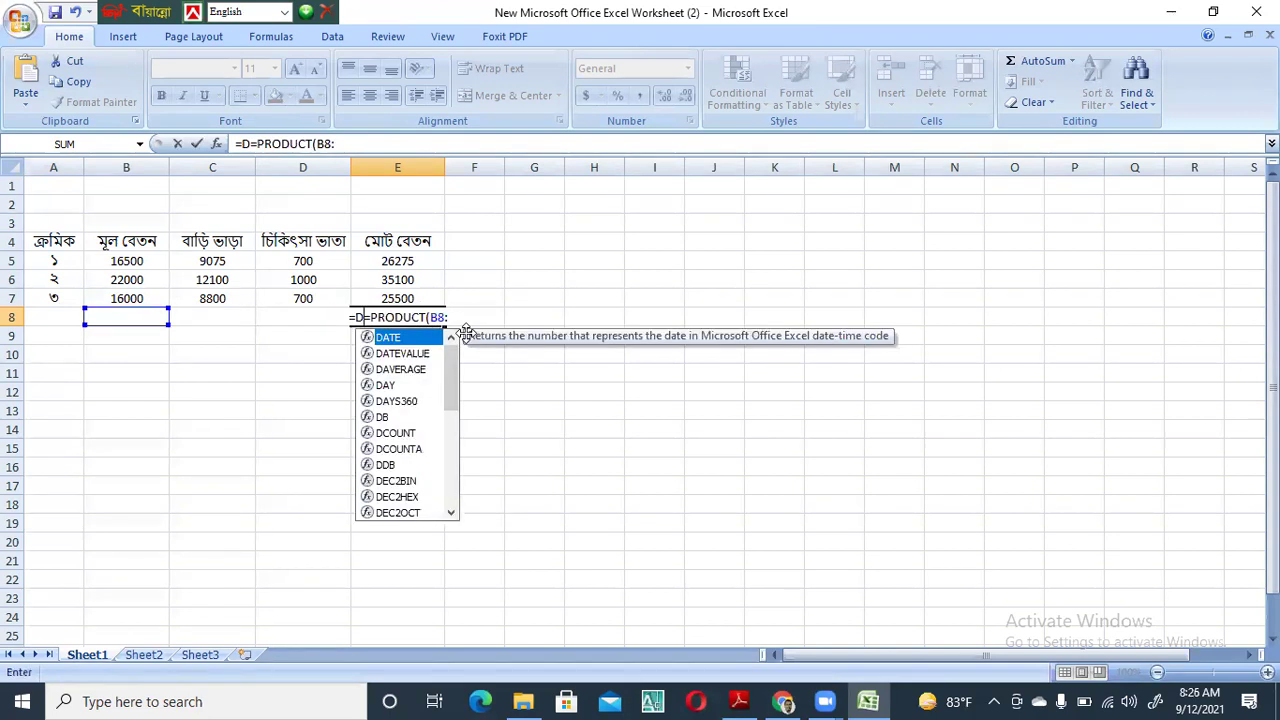
{"action": "key", "text": "BackSpace"}
{"action": "key", "text": "Right"}
{"action": "key", "text": "Right"}
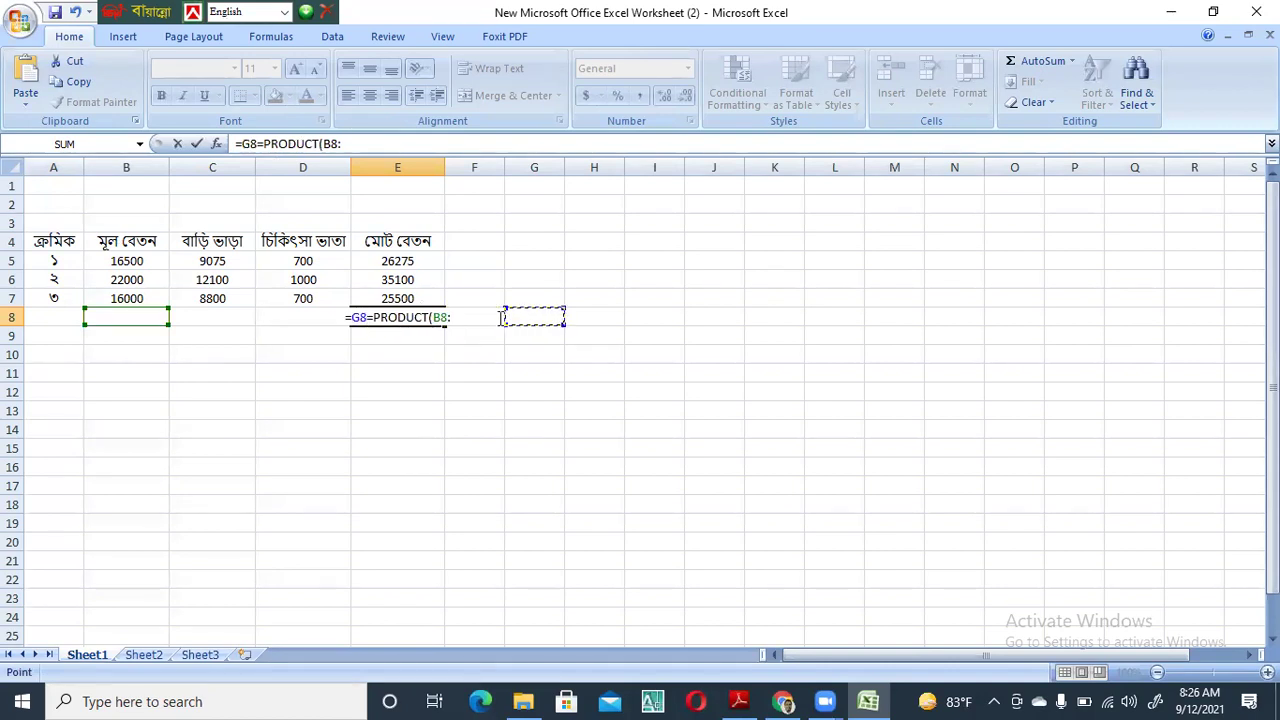
{"action": "left_click", "coordinate": [408, 317]}
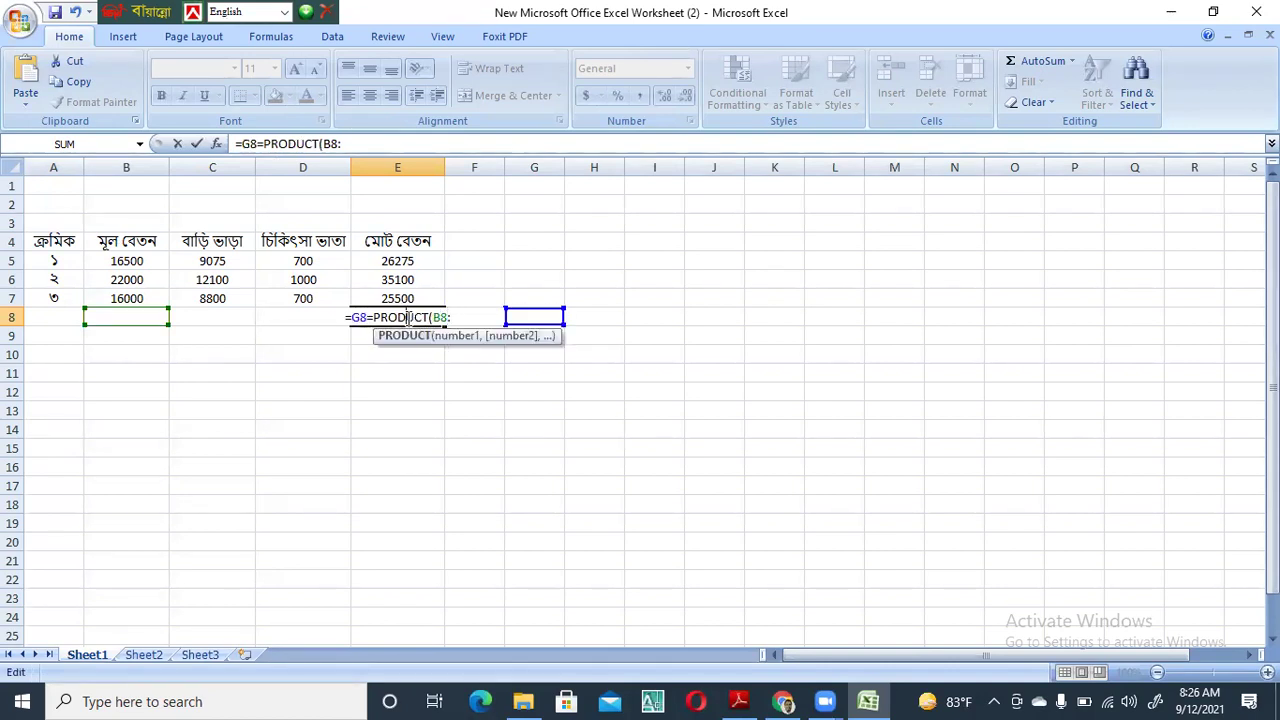
{"action": "key", "text": "Return"}
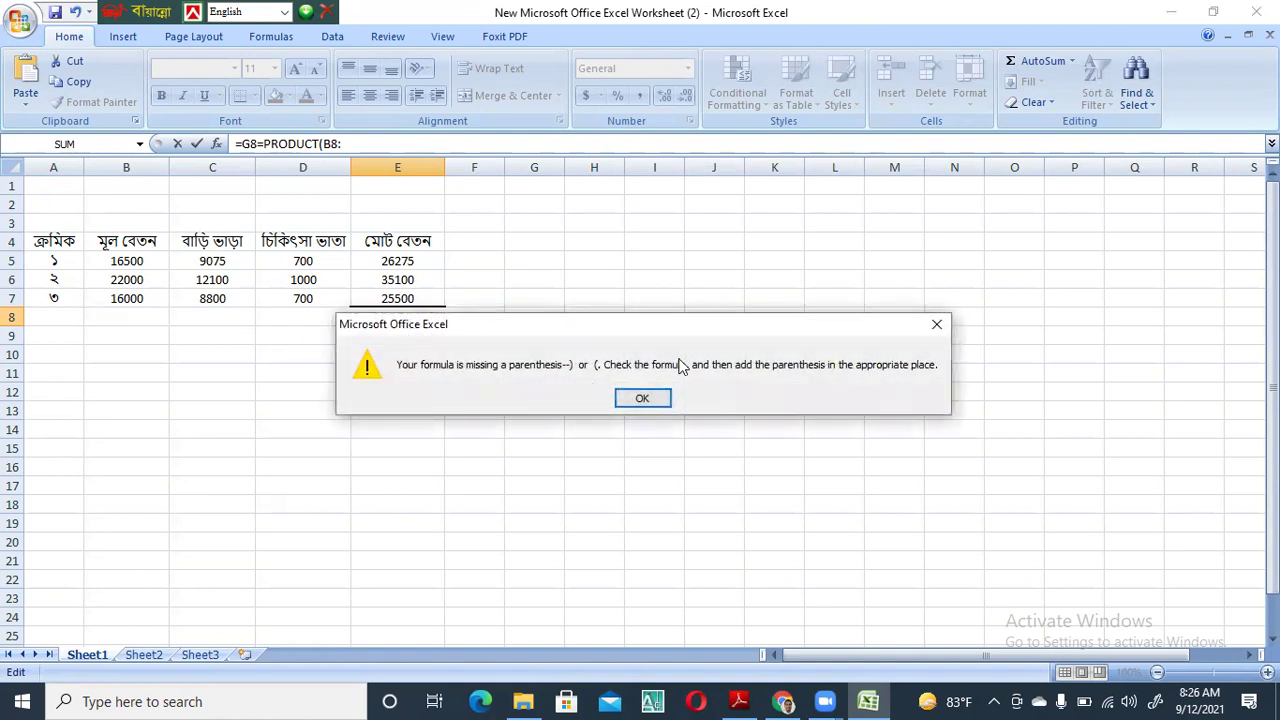
{"action": "left_click", "coordinate": [936, 324]}
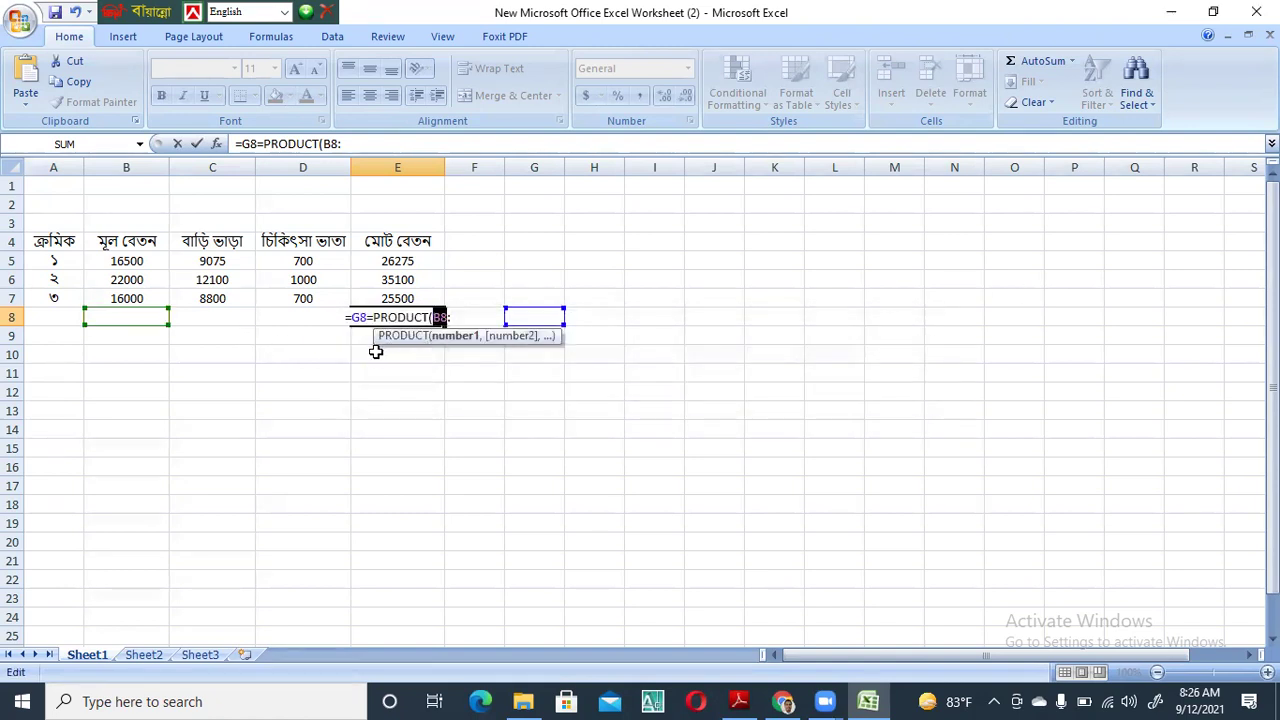
{"action": "left_click", "coordinate": [314, 344]}
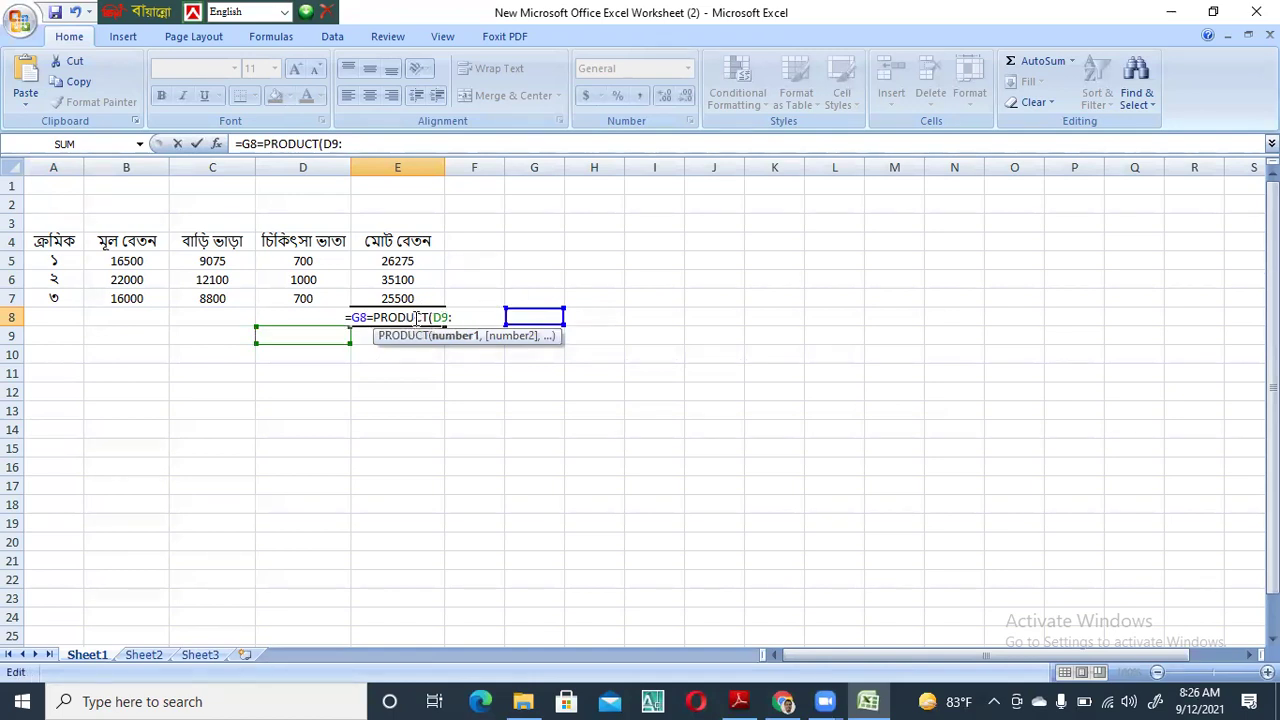
{"action": "left_click", "coordinate": [414, 298]}
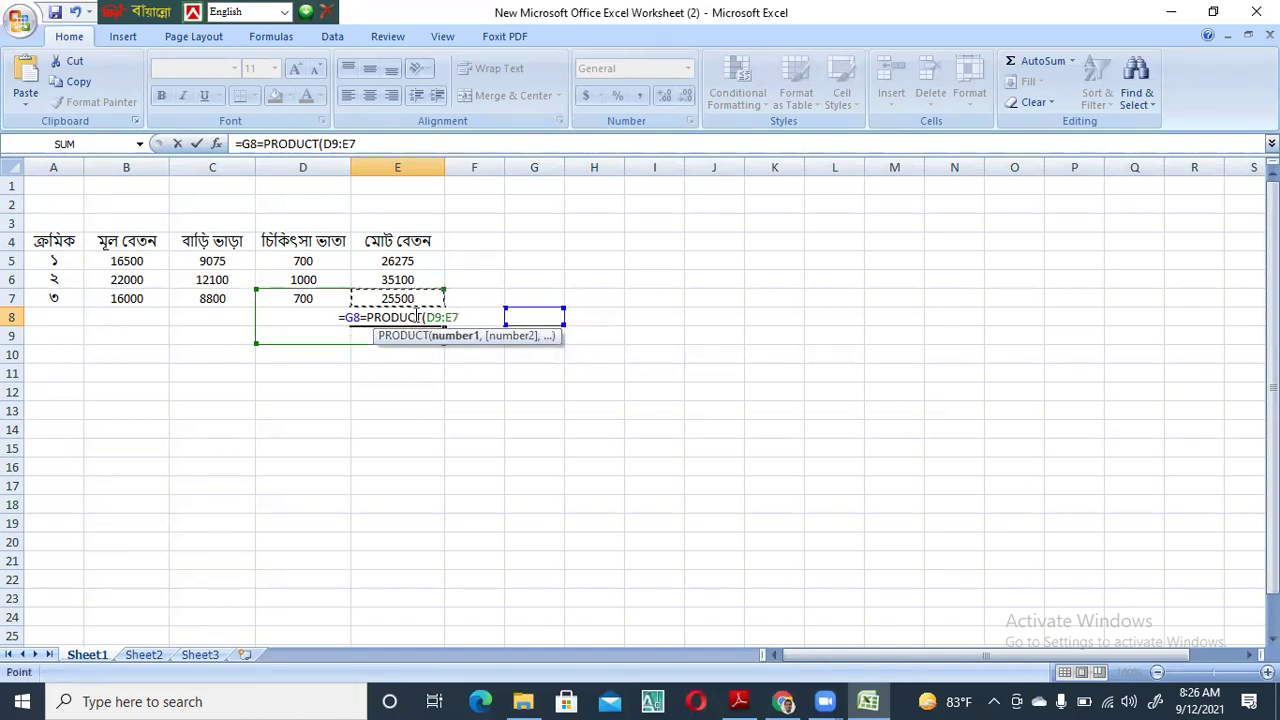
Delete the unfinished PRODUCT formula from cell E8 so that the cell is empty
{"action": "key", "text": "BackSpace"}
{"action": "key", "text": "BackSpace"}
{"action": "key", "text": "BackSpace"}
{"action": "key", "text": "BackSpace"}
{"action": "key", "text": "BackSpace"}
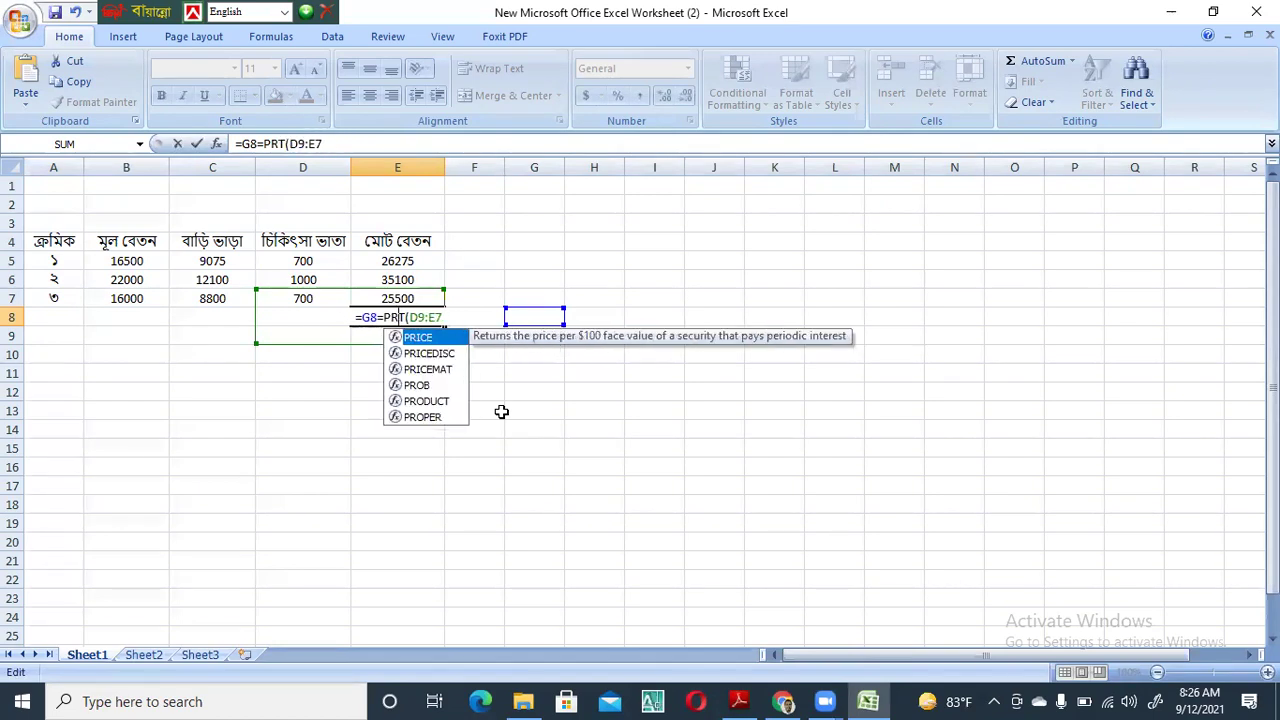
{"action": "key", "text": "BackSpace"}
{"action": "key", "text": "BackSpace"}
{"action": "key", "text": "BackSpace"}
{"action": "key", "text": "BackSpace"}
{"action": "key", "text": "BackSpace"}
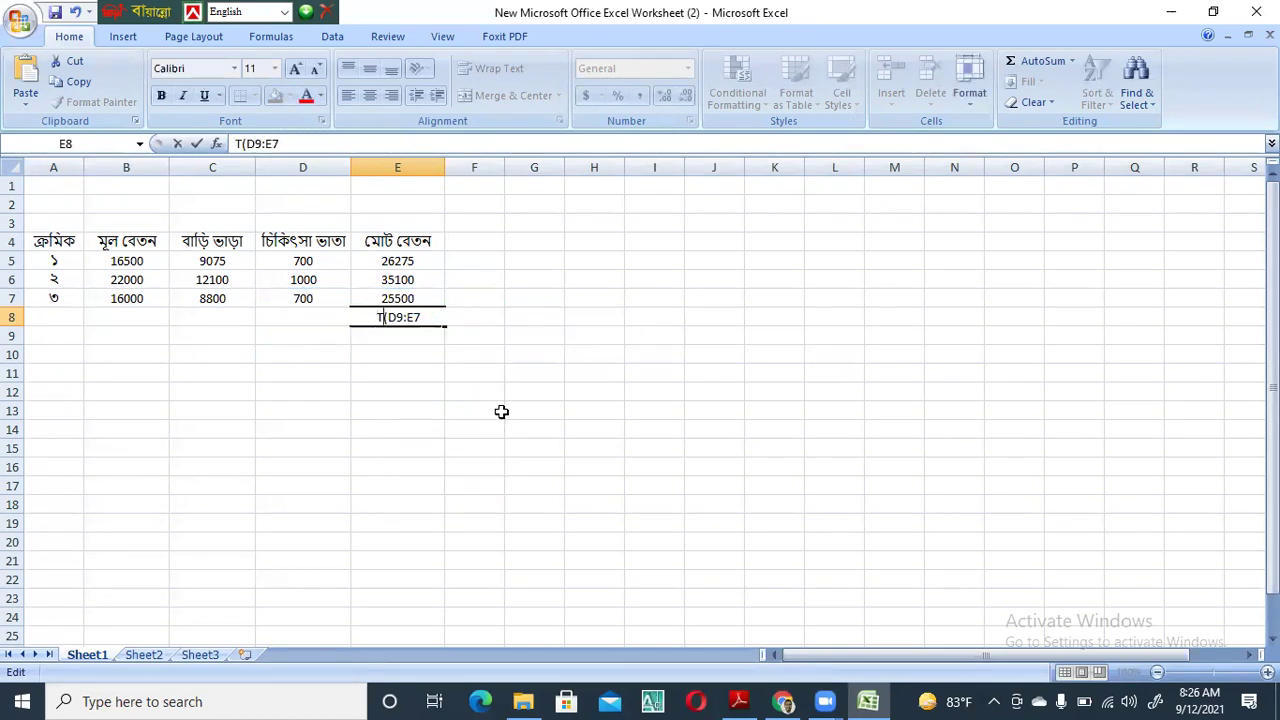
{"action": "key", "text": "End"}
{"action": "key", "text": "ctrl+Return"}
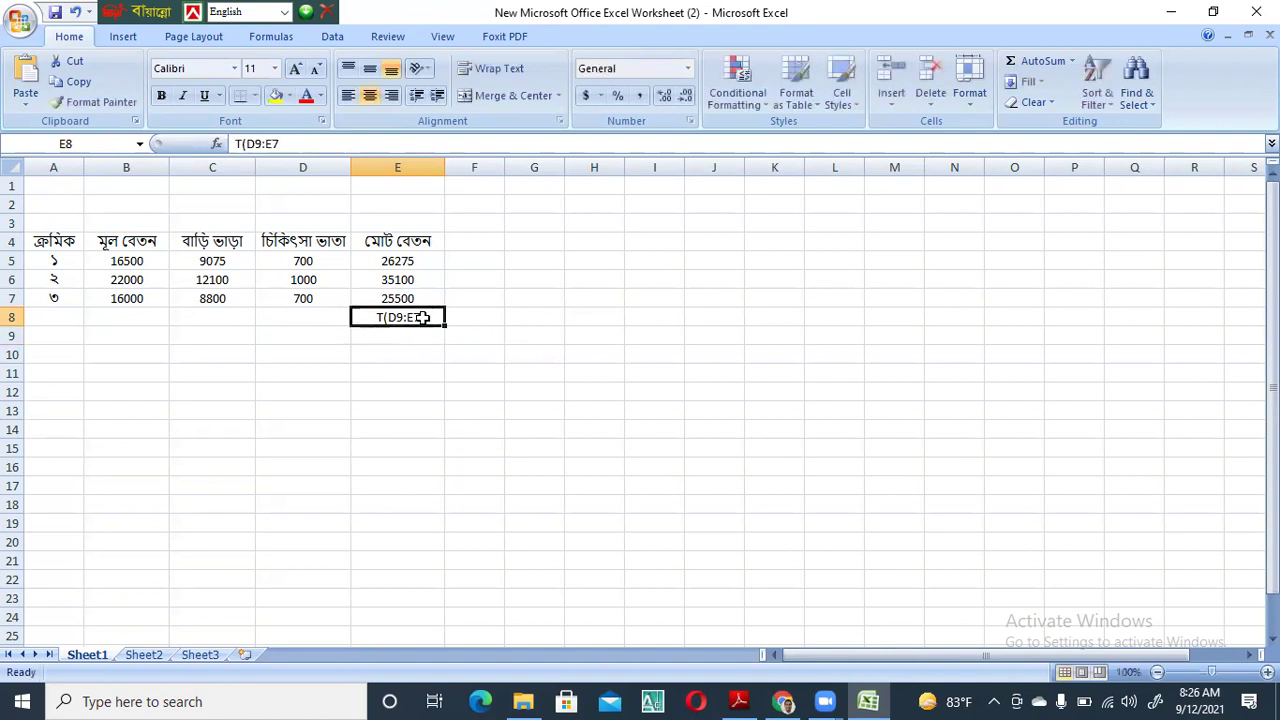
{"action": "key", "text": "Delete"}
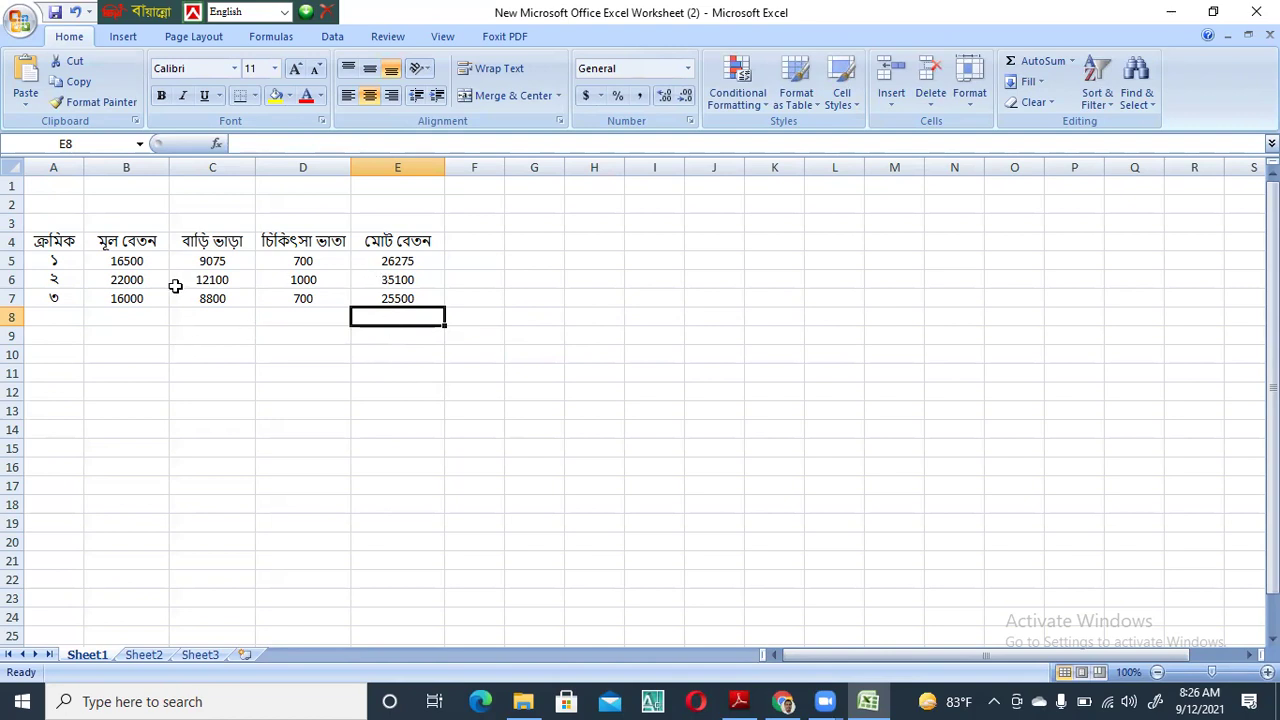
Enter the house rent formula =B8*.55 in cell C8, following the pattern of the formula in C5
{"action": "left_click", "coordinate": [231, 266]}
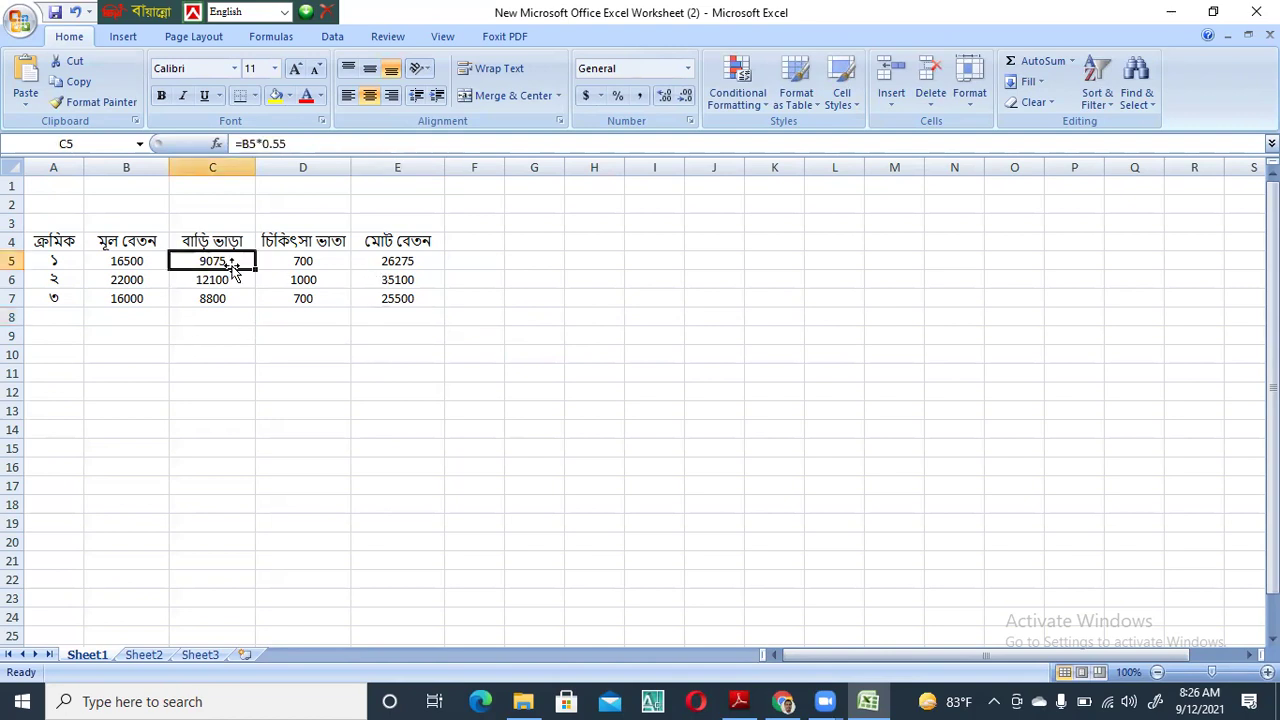
{"action": "left_click", "coordinate": [218, 321]}
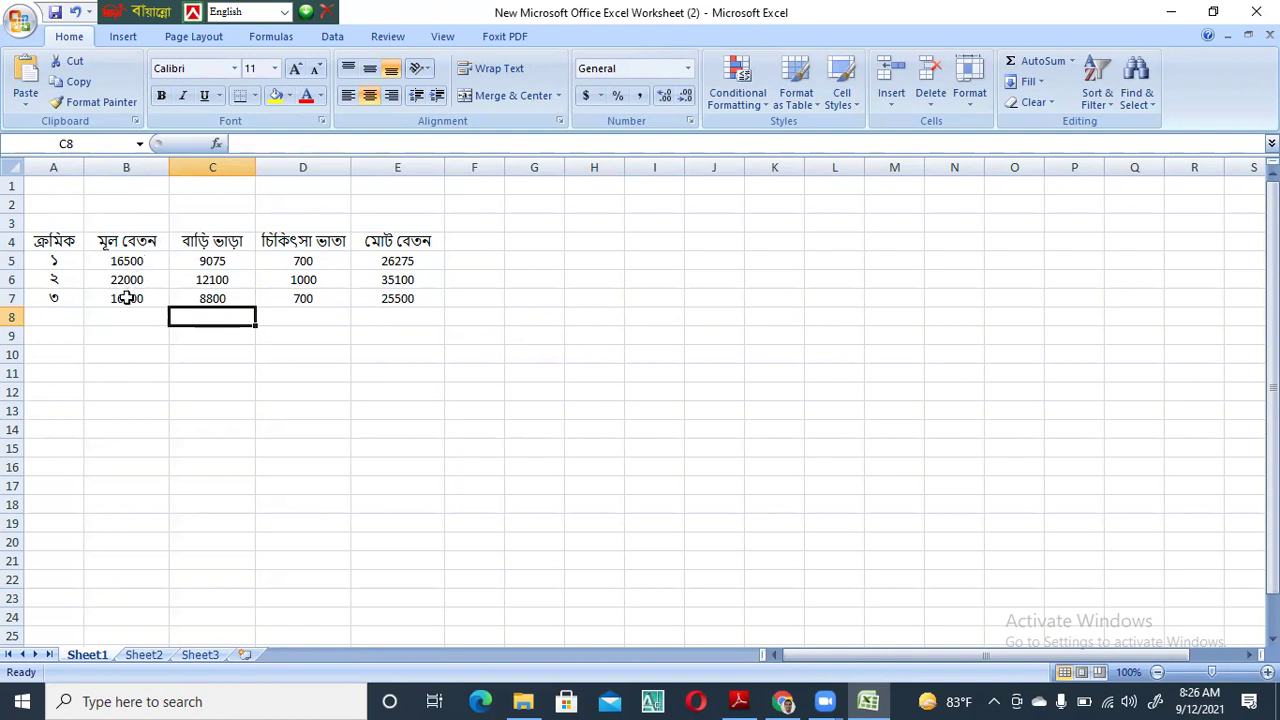
{"action": "type", "text": "="}
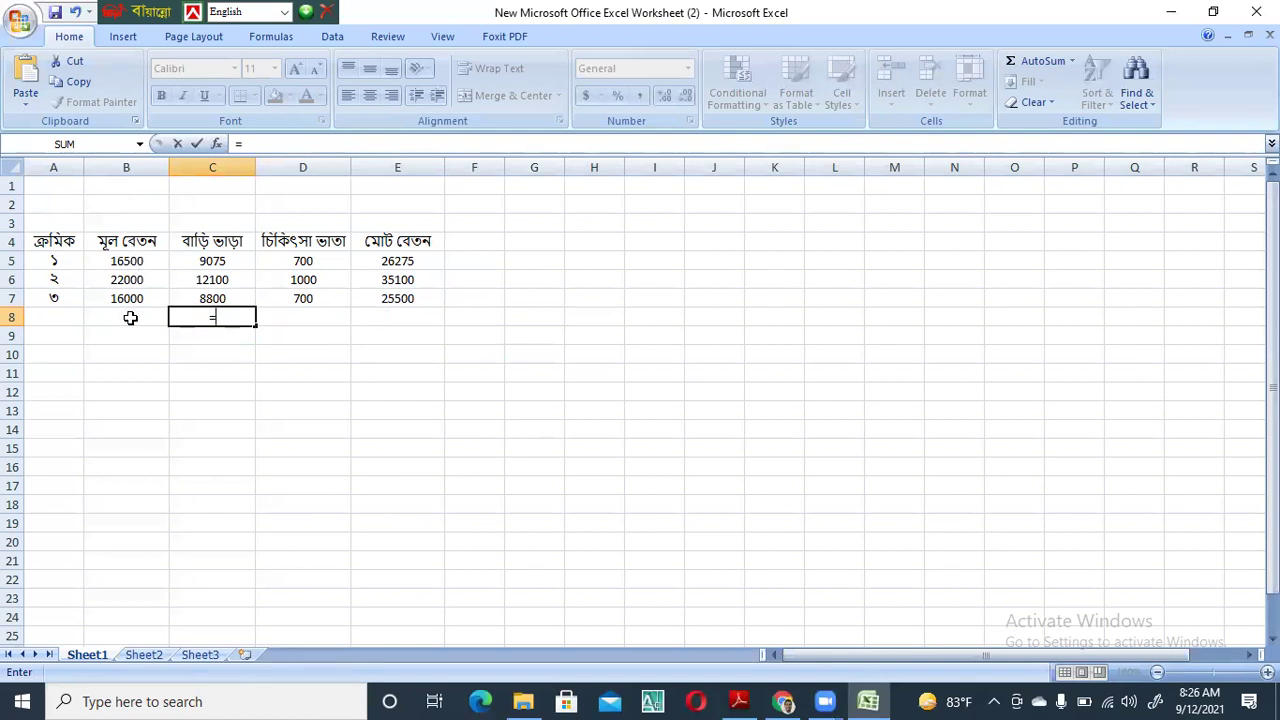
{"action": "left_click", "coordinate": [130, 317]}
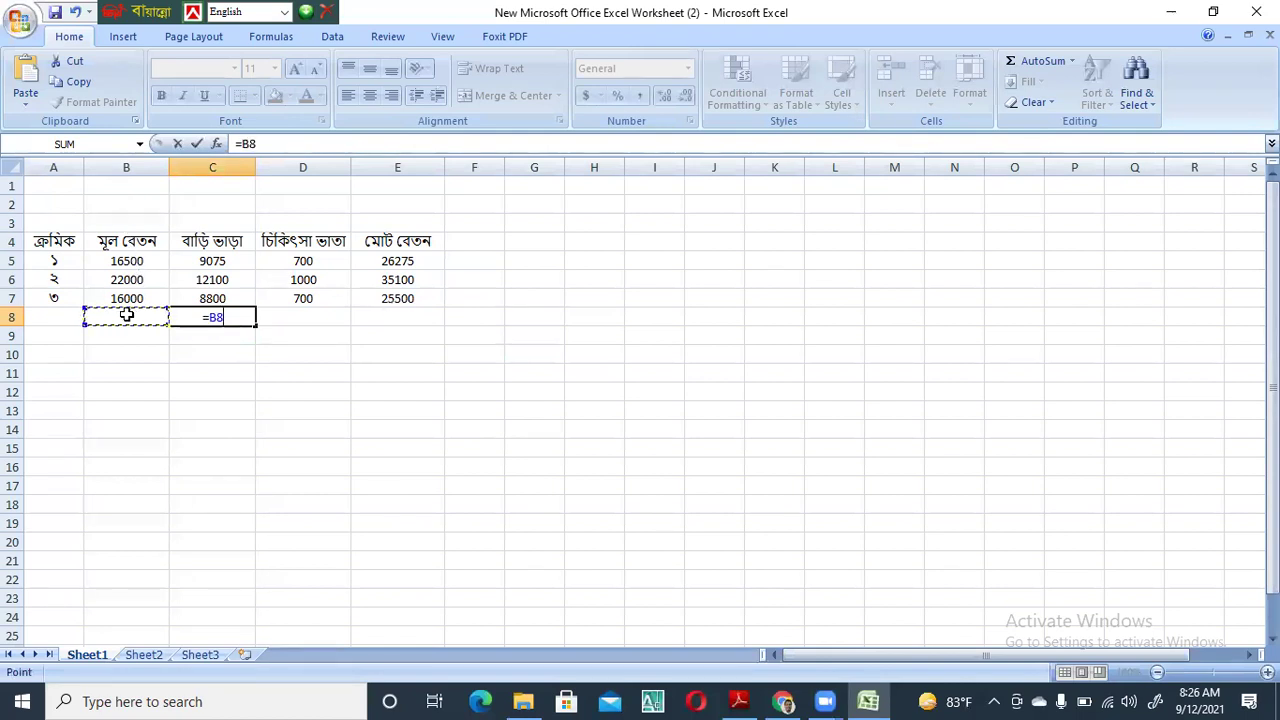
{"action": "type", "text": "*."}
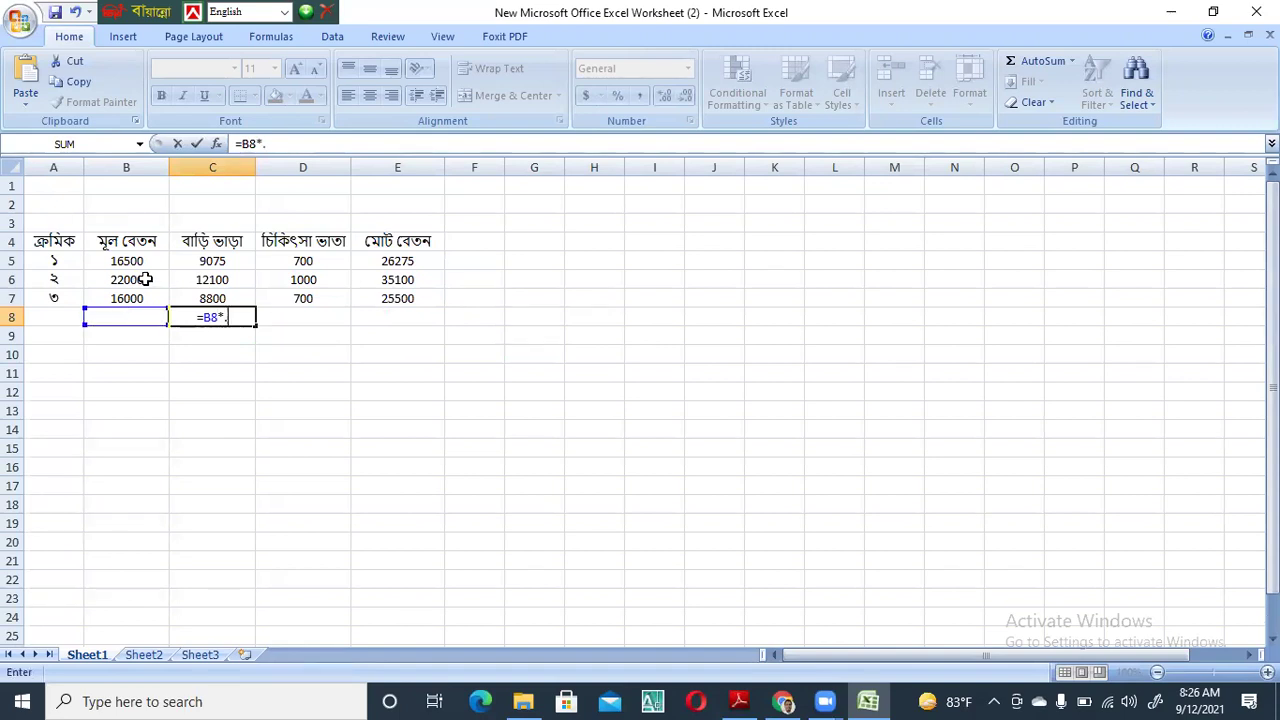
{"action": "type", "text": "55"}
{"action": "key", "text": "Return"}
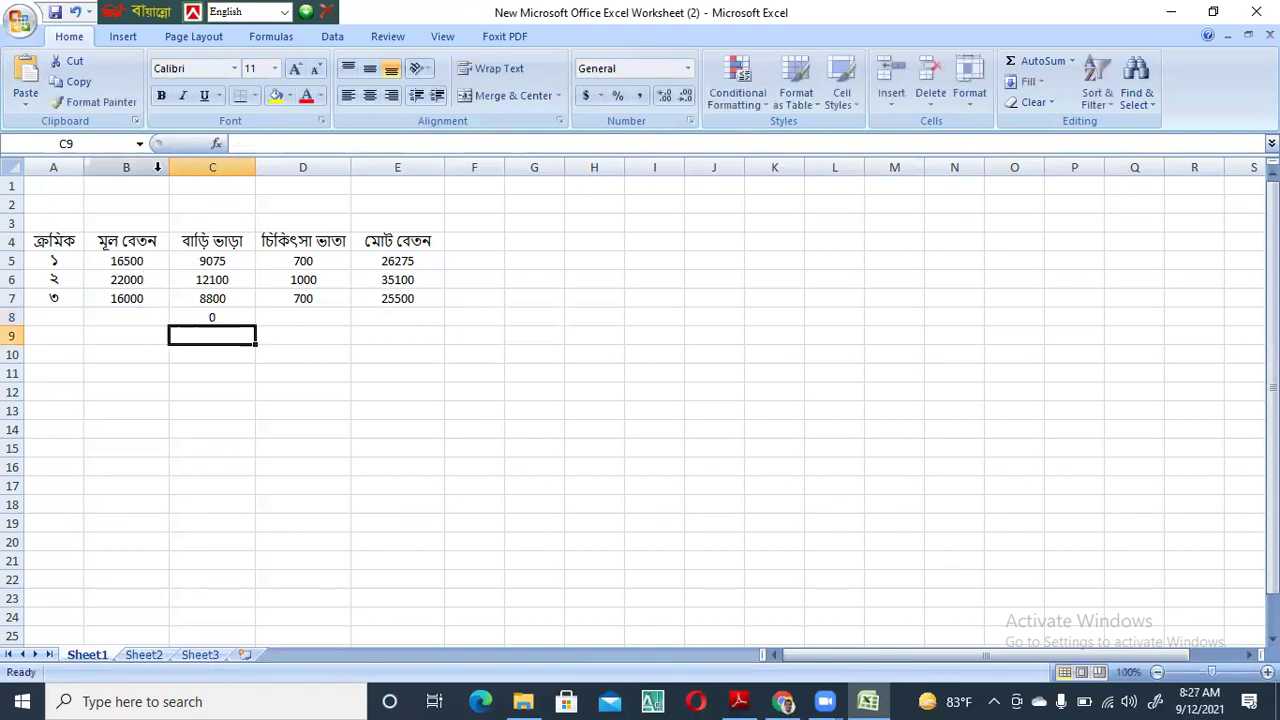
Enter a basic salary of 4500 in B8 and check the house rent formula in C8
{"action": "left_click", "coordinate": [127, 317]}
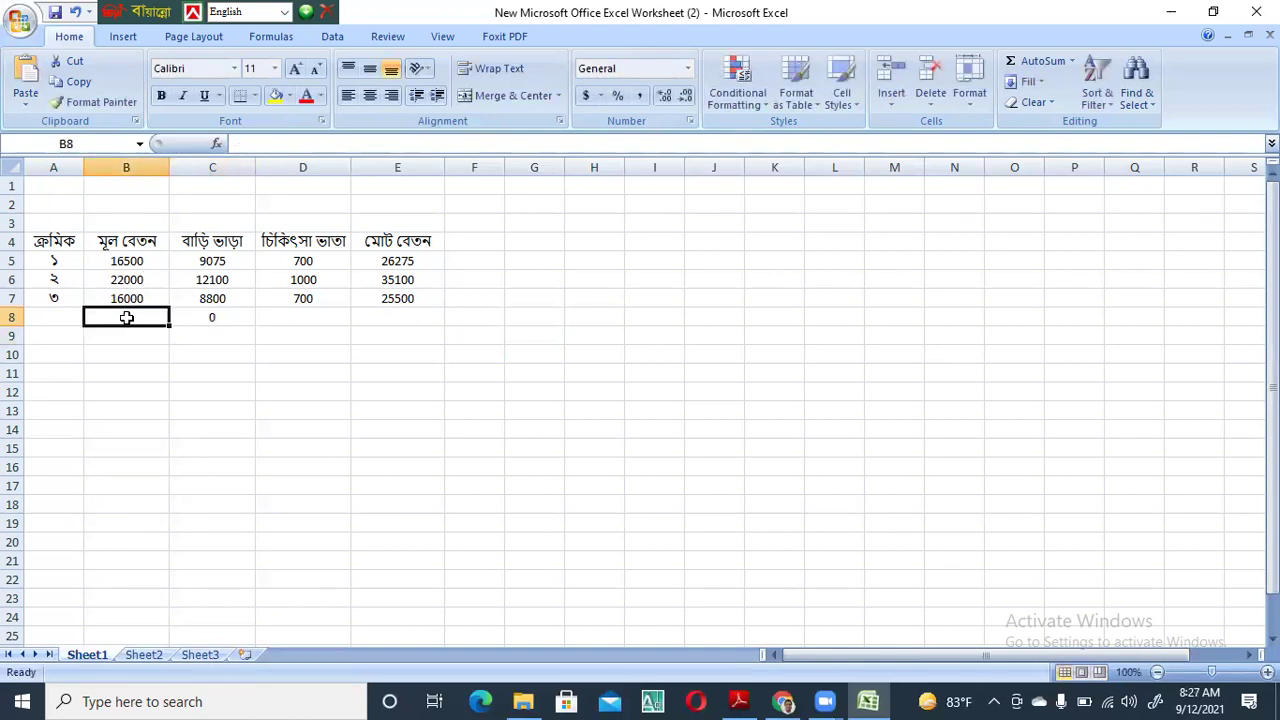
{"action": "type", "text": "4500"}
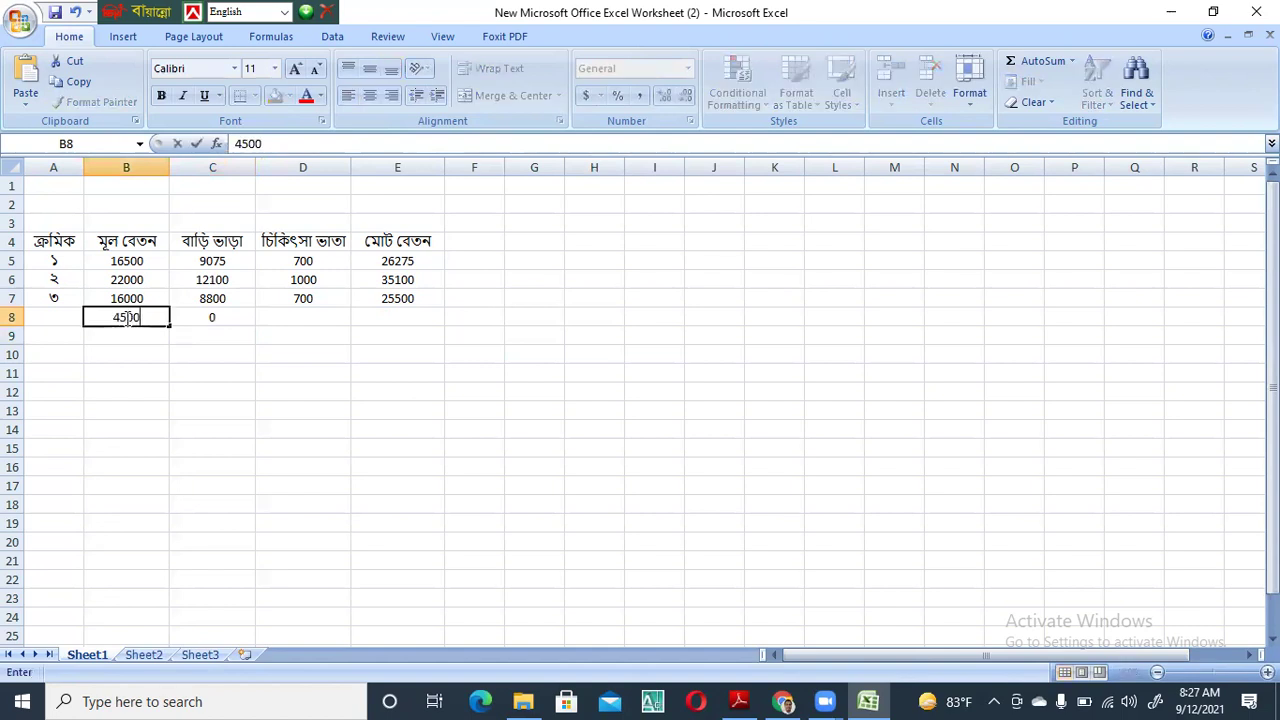
{"action": "left_click", "coordinate": [278, 312]}
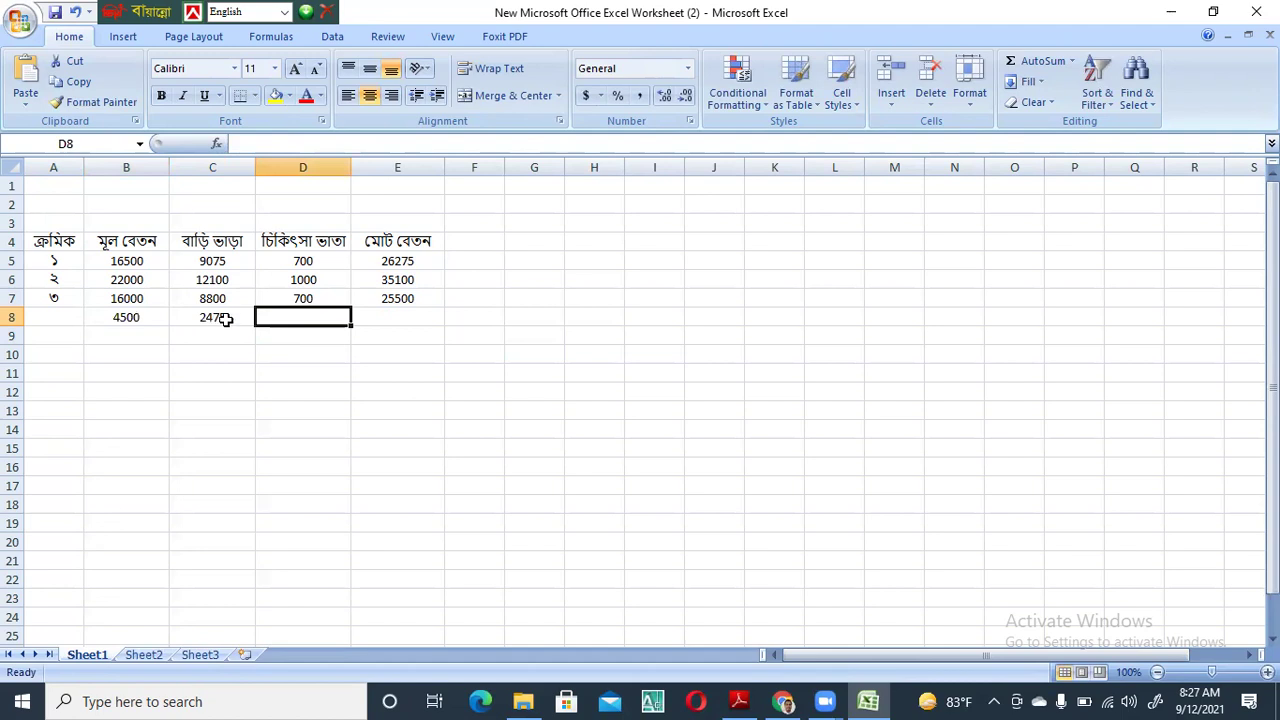
{"action": "left_click", "coordinate": [228, 317]}
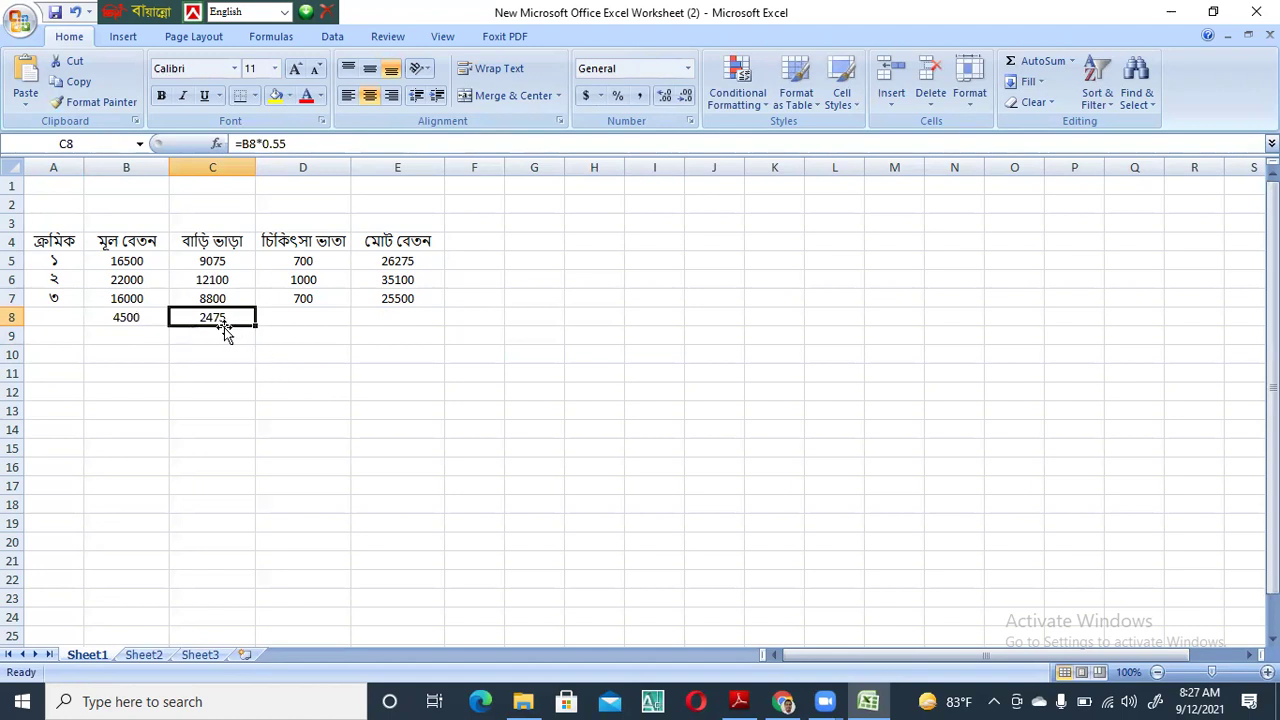
{"action": "left_click", "coordinate": [291, 317]}
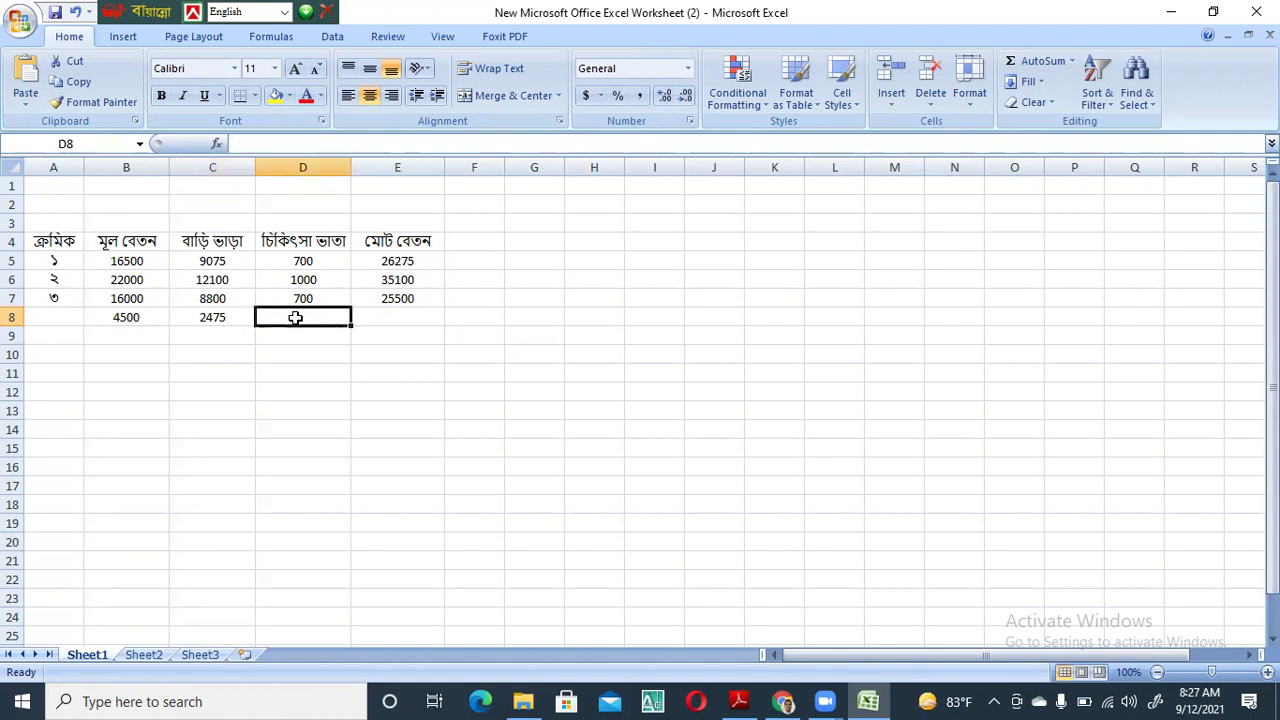
{"action": "left_click", "coordinate": [218, 318]}
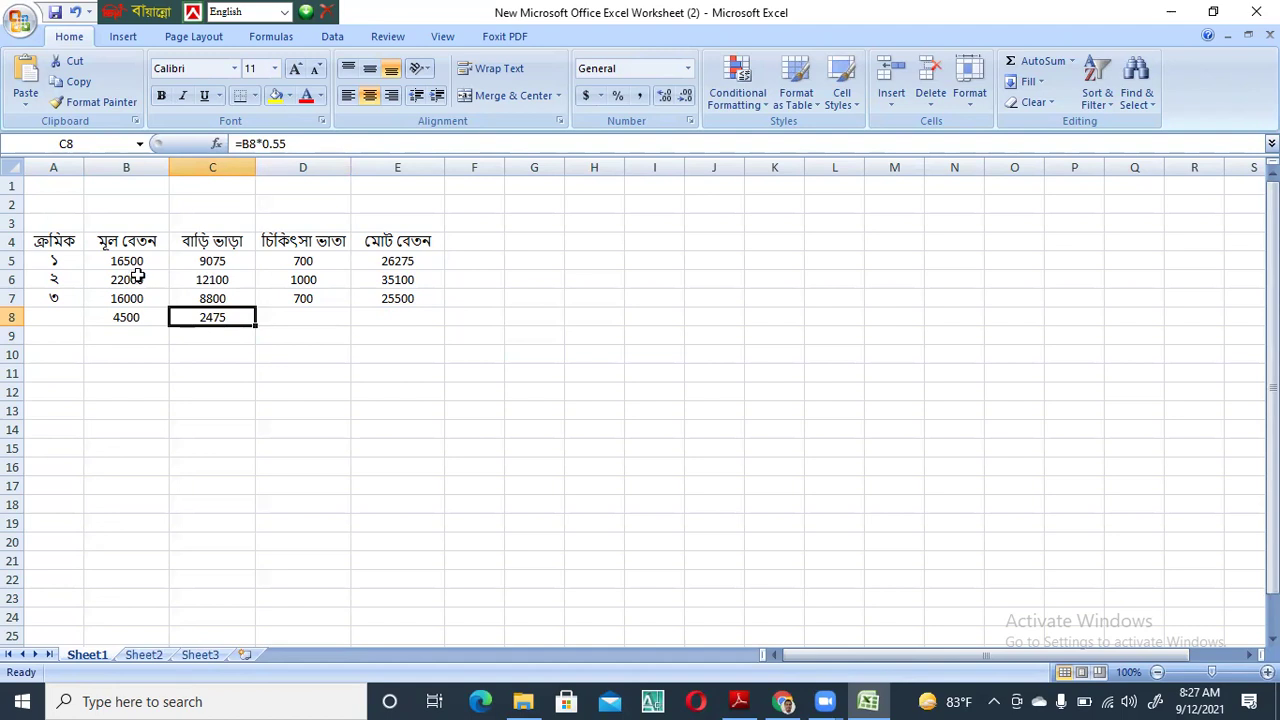
{"action": "left_click", "coordinate": [330, 318]}
{"action": "left_click", "coordinate": [384, 316]}
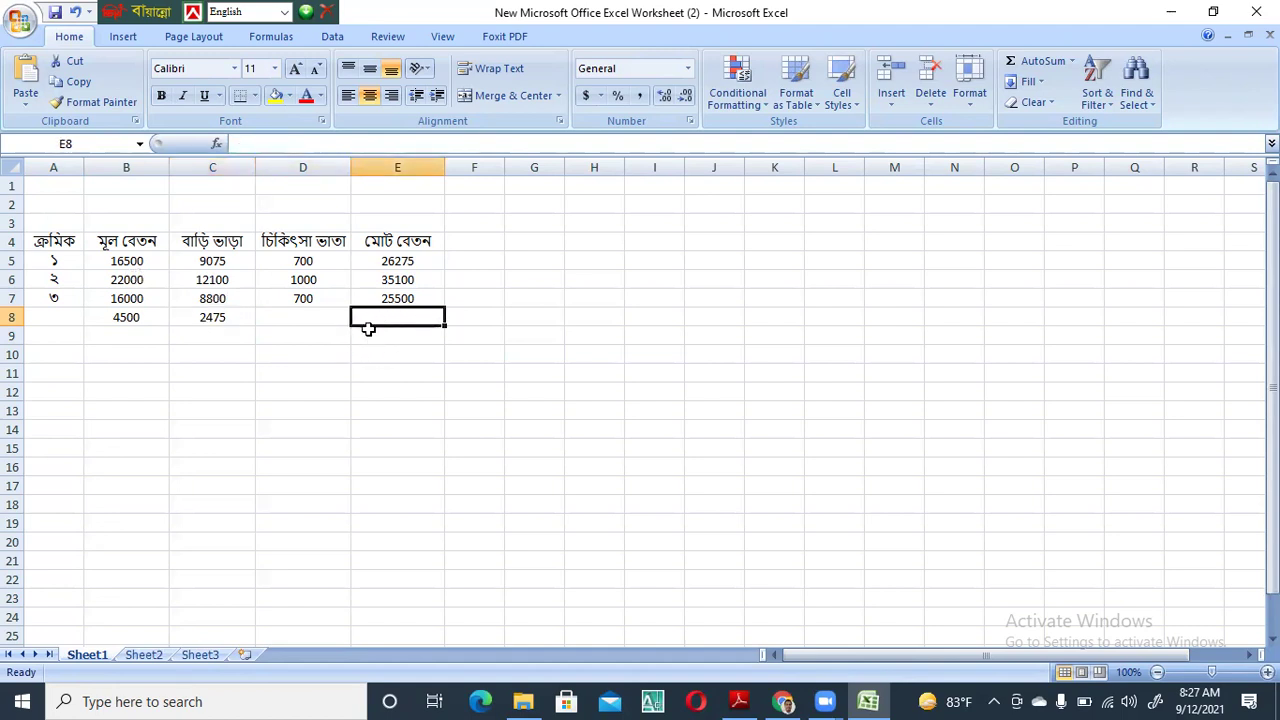
{"action": "left_click", "coordinate": [317, 321]}
{"action": "left_click", "coordinate": [376, 320]}
{"action": "left_click", "coordinate": [307, 321]}
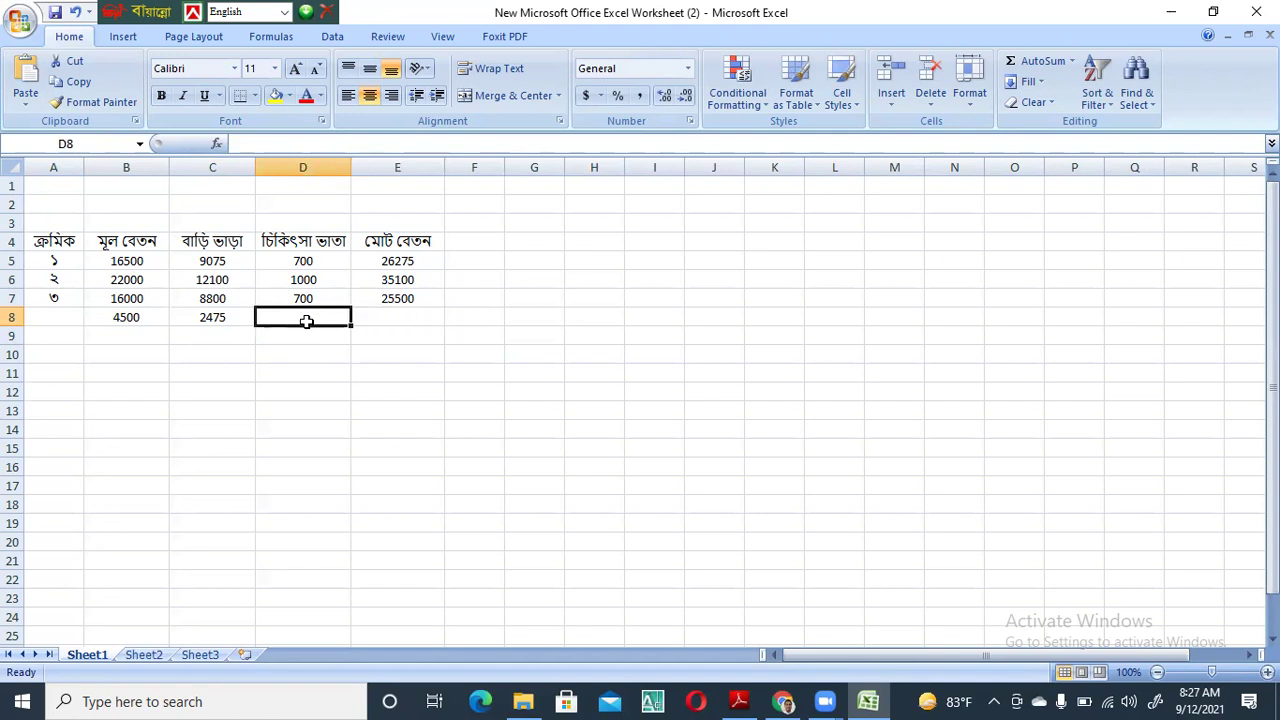
{"action": "left_click", "coordinate": [384, 324]}
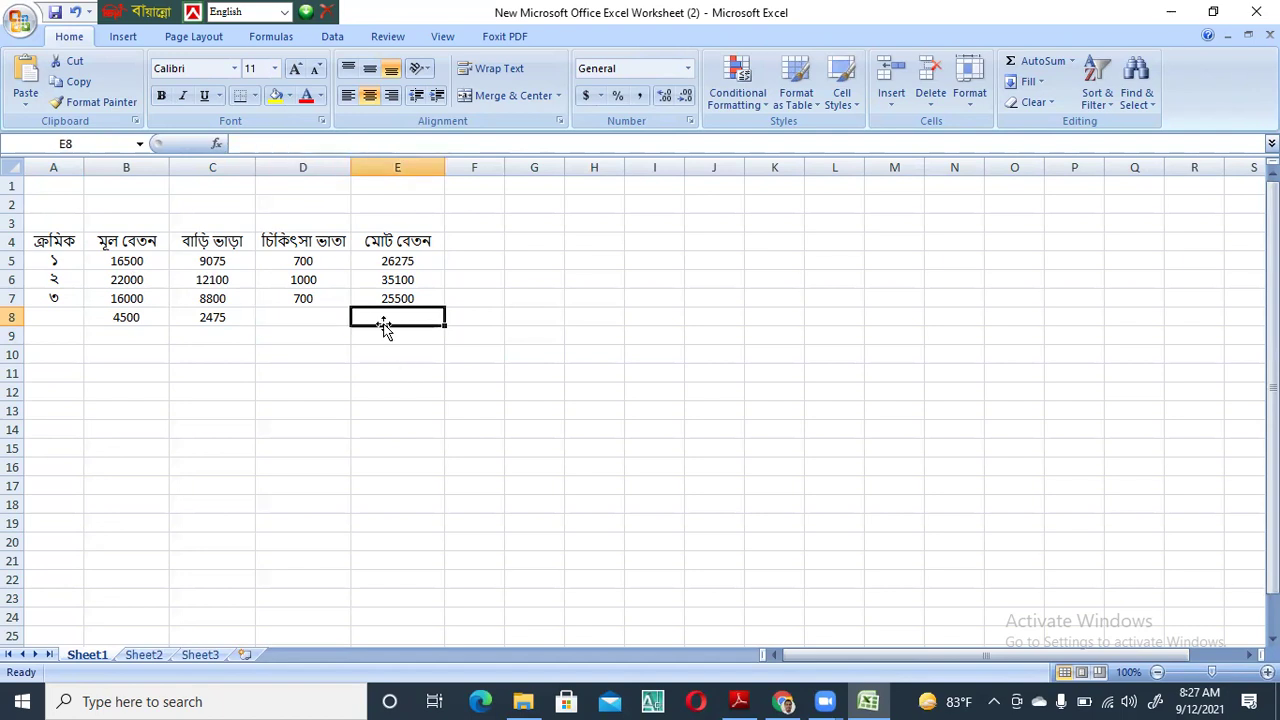
{"action": "left_click", "coordinate": [300, 319]}
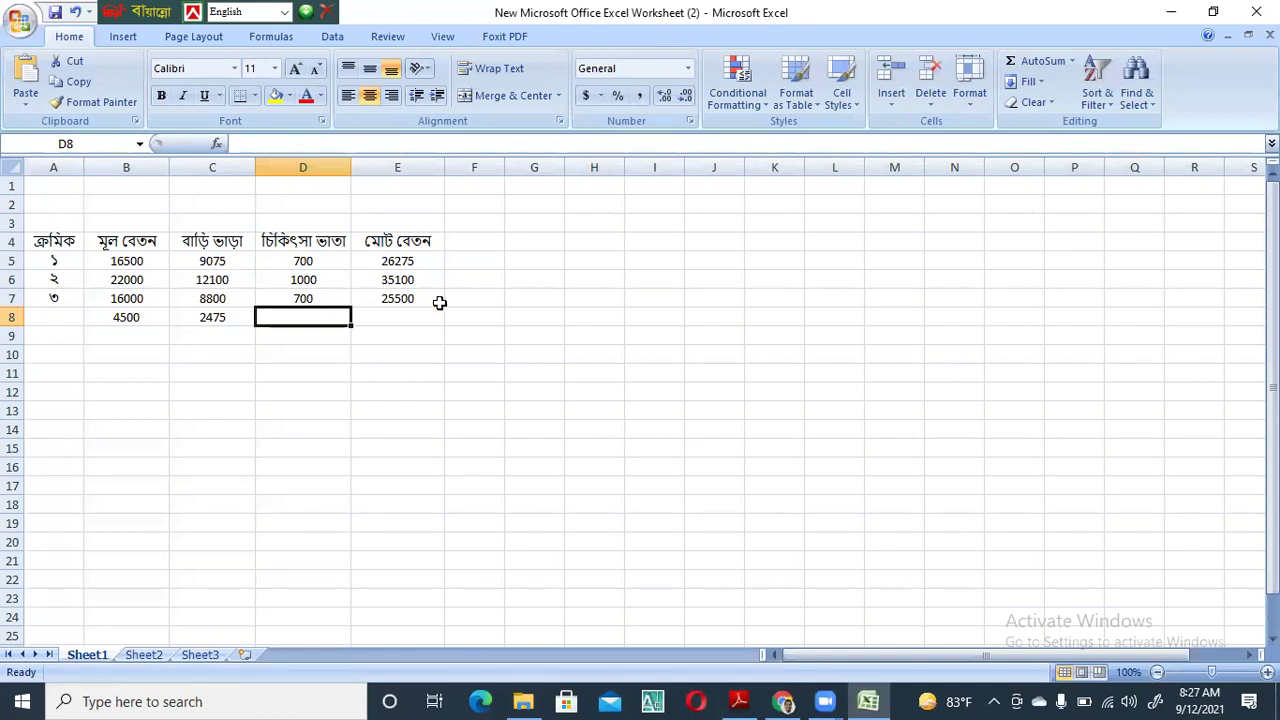
{"action": "left_click", "coordinate": [389, 321]}
{"action": "left_click", "coordinate": [296, 319]}
Switch to the textbook PDF in Adobe Reader and examine the PRODUCT formula example on page 66
{"action": "left_click", "coordinate": [739, 701]}
{"action": "scroll", "coordinate": [597, 437], "scroll_direction": "down", "scroll_amount": 15}
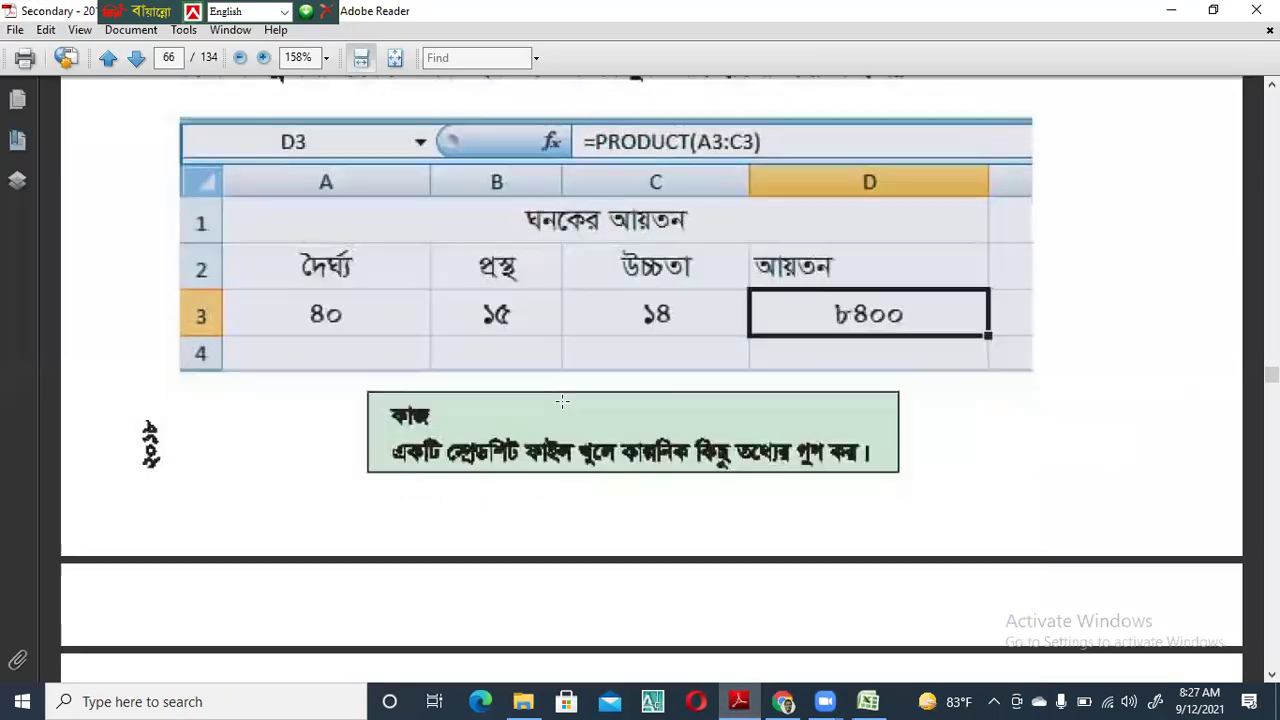
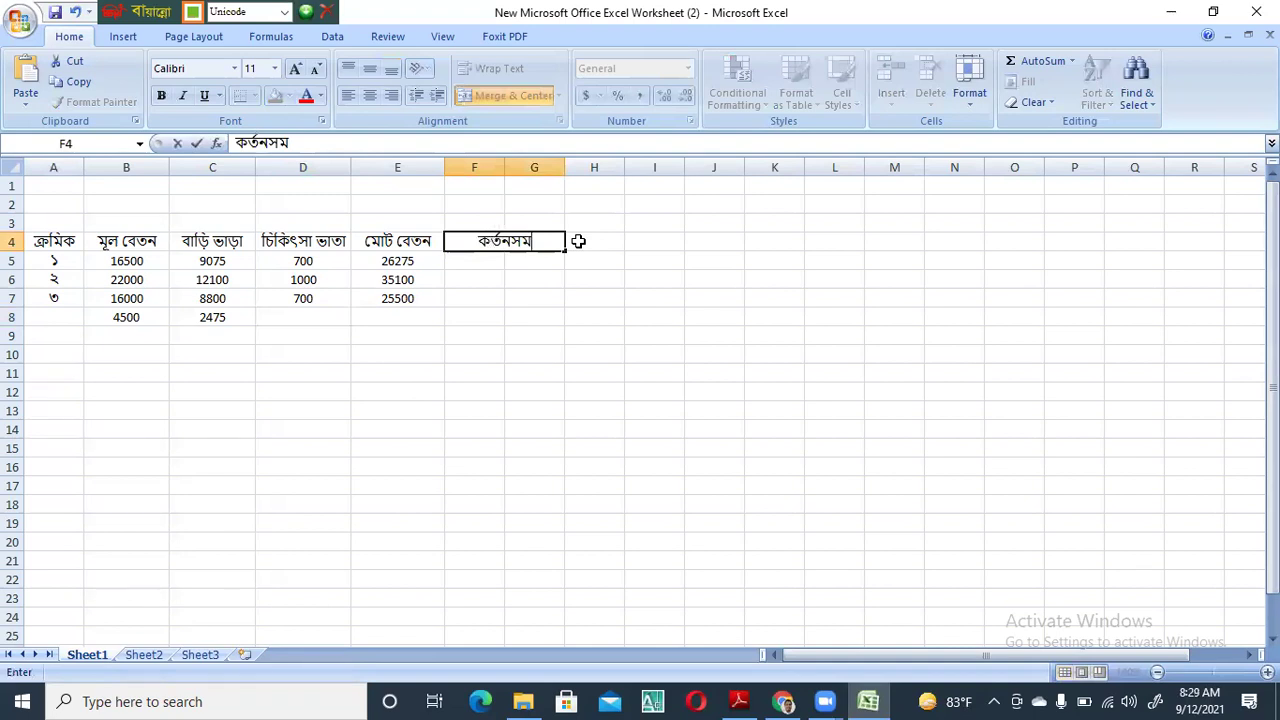
Complete the heading কর্তনসমুহ in merged cell F4:G4 and enter কল্যাণ in F5 and চাঁদা in G5
{"action": "type", "text": "ুহ"}
{"action": "left_click", "coordinate": [578, 241]}
{"action": "left_click", "coordinate": [492, 263]}
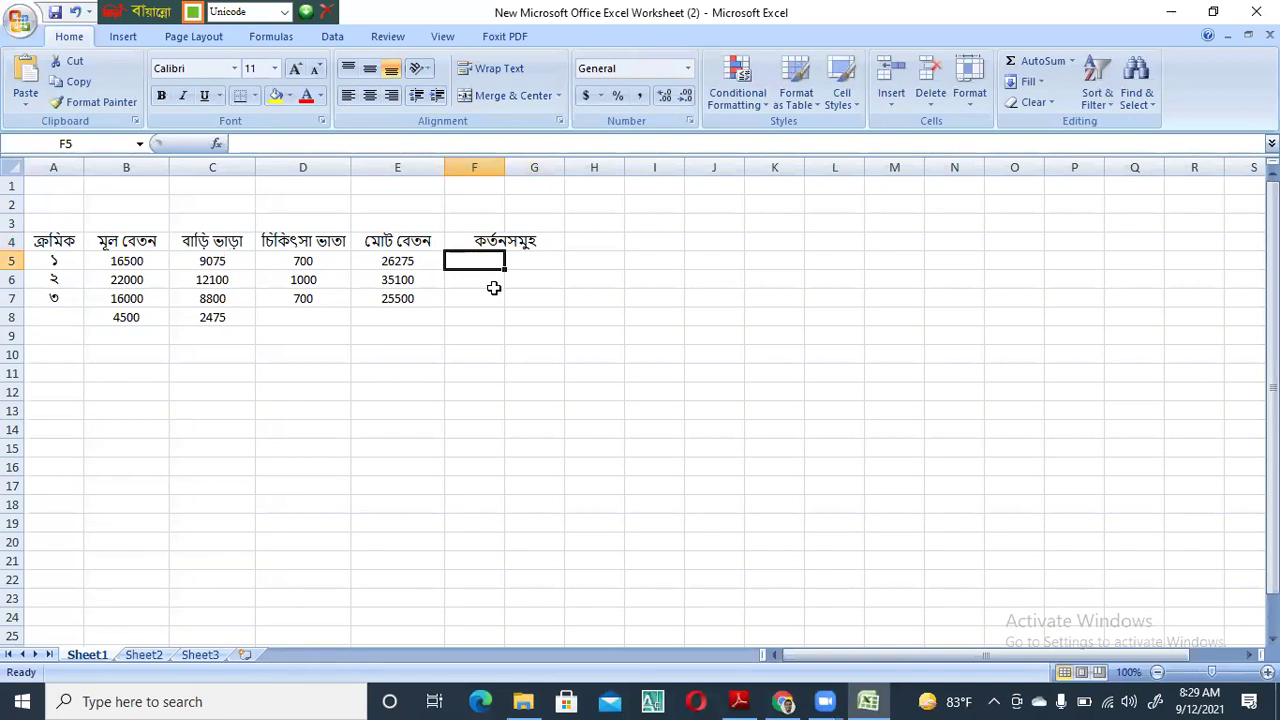
{"action": "type", "text": "কল"}
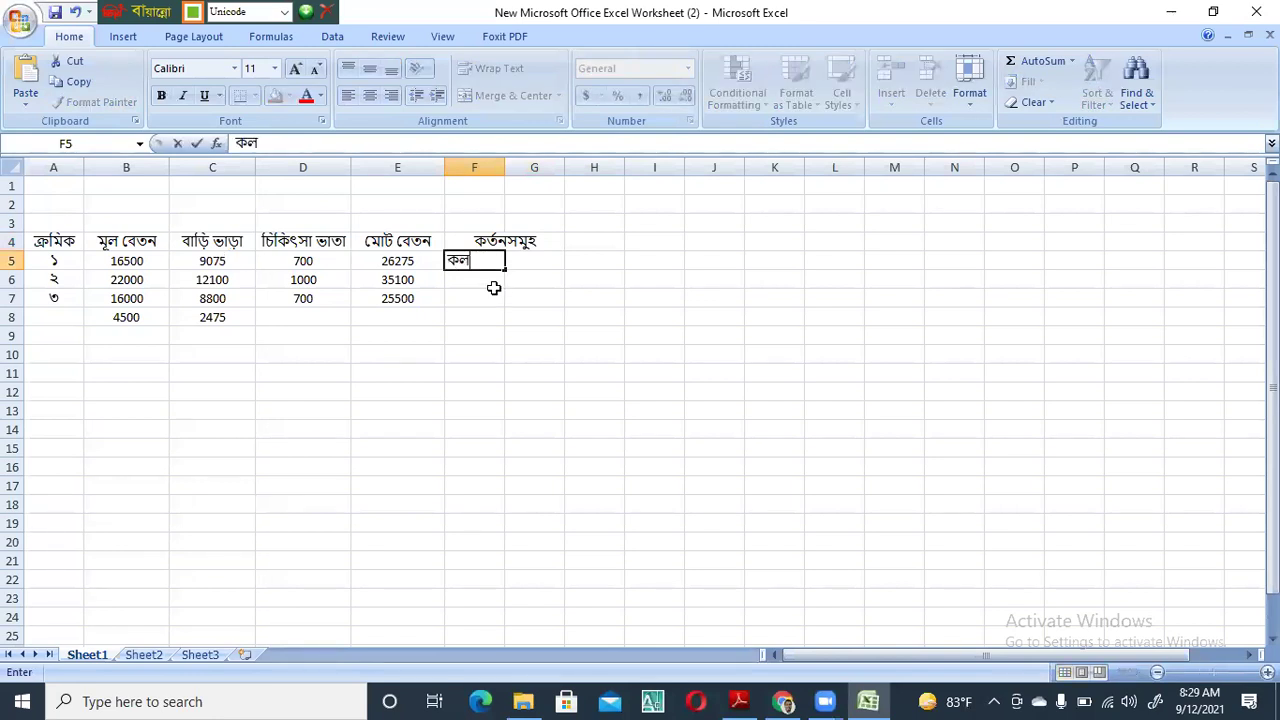
{"action": "type", "text": "্যাণ"}
{"action": "left_click", "coordinate": [540, 264]}
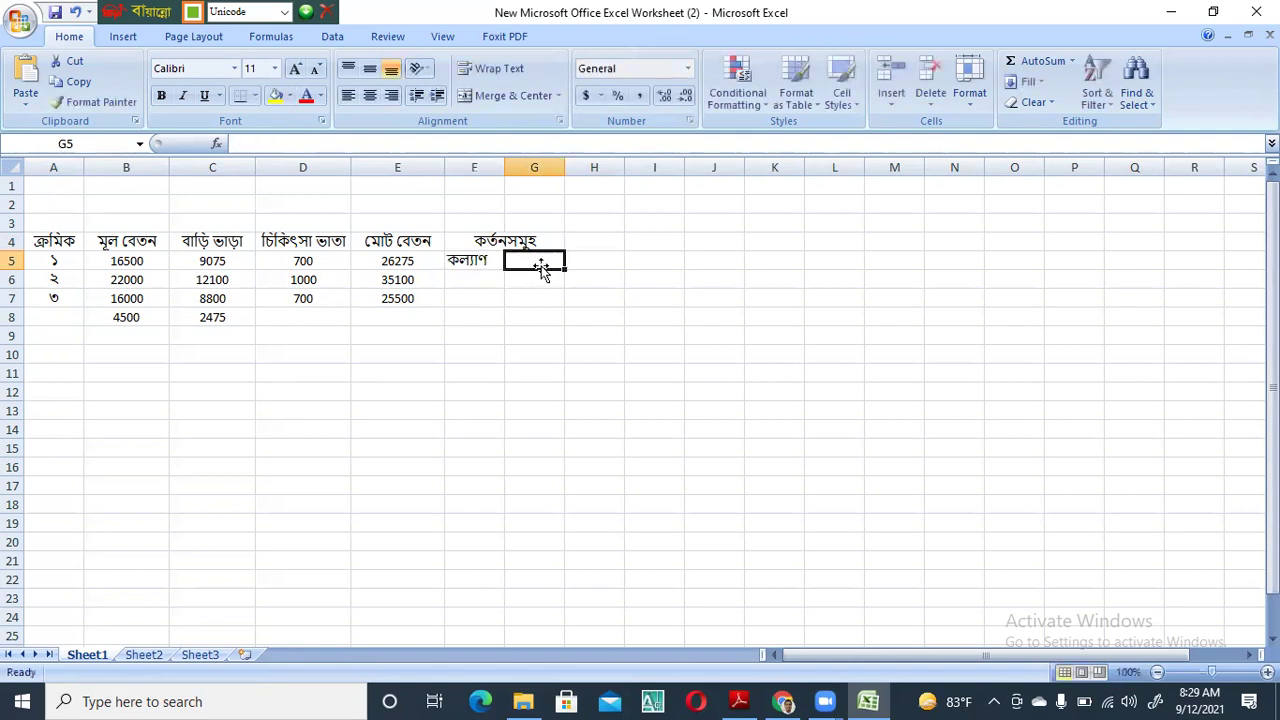
{"action": "type", "text": "চাঁদা"}
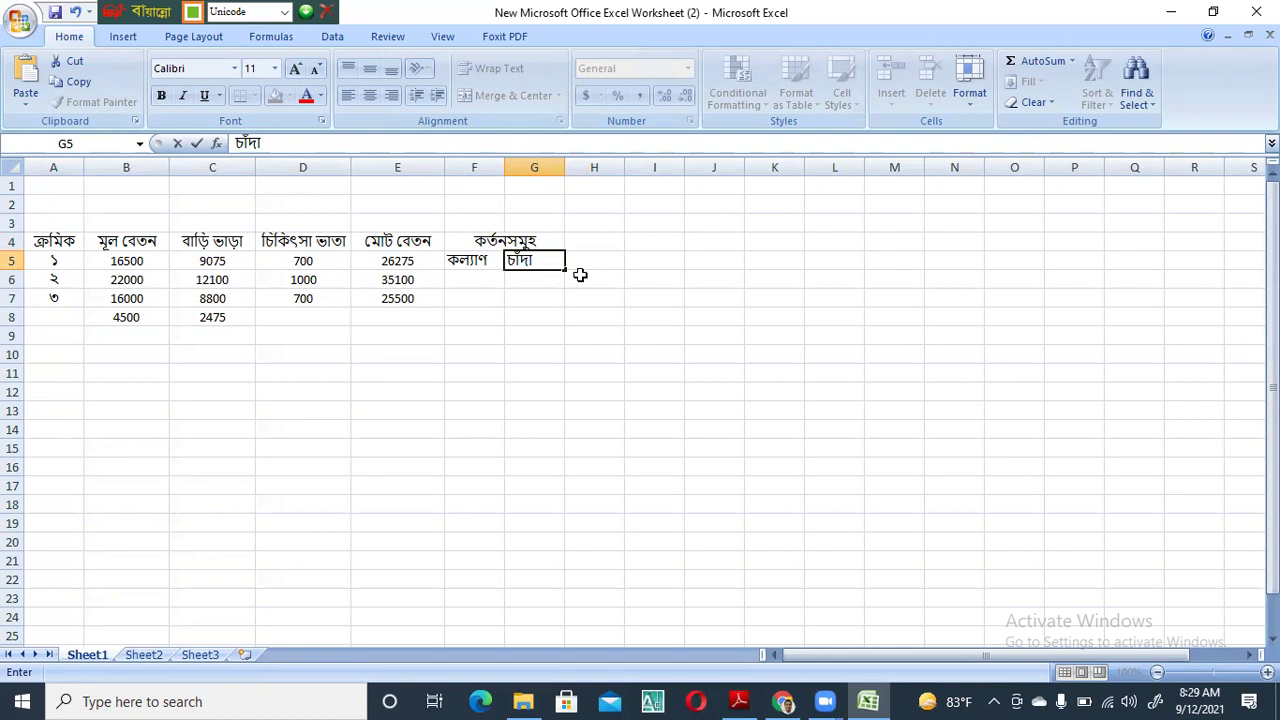
Merge and center H4:H5, enter the heading মোট কর্দন, and apply text wrapping with vertical middle alignment
{"action": "left_click", "coordinate": [590, 260]}
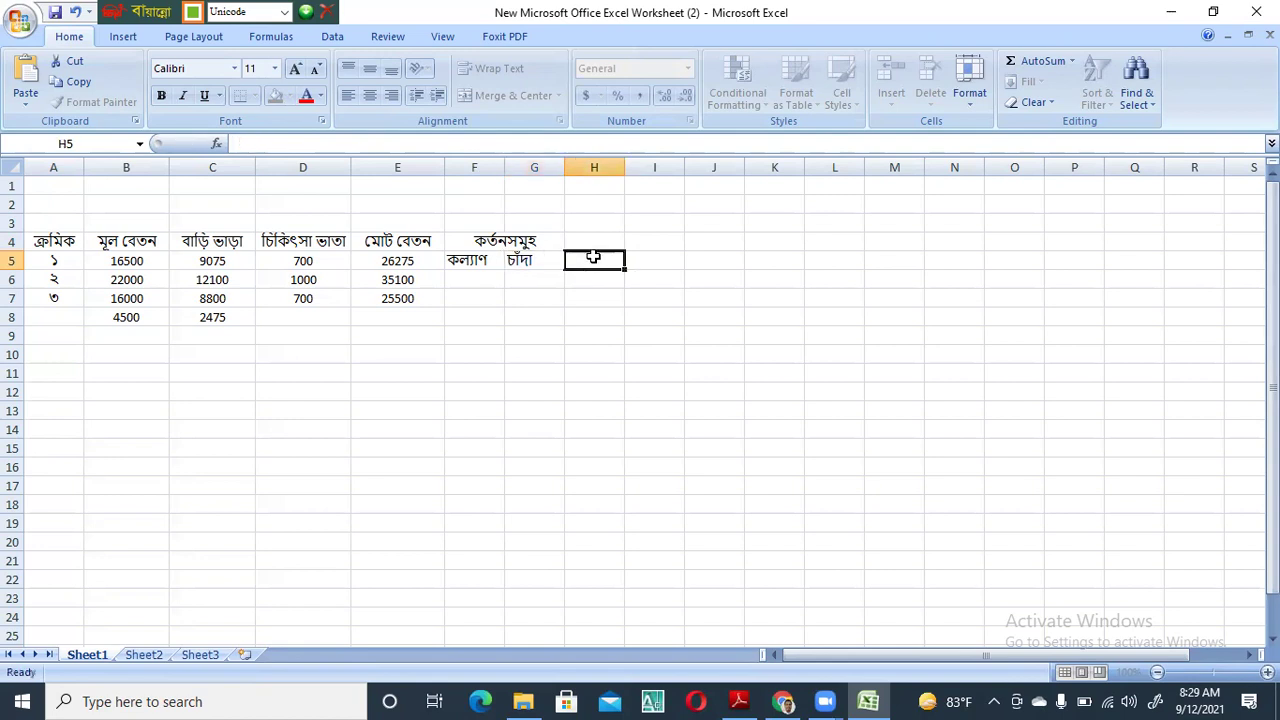
{"action": "left_click_drag", "start_coordinate": [594, 243], "coordinate": [592, 258]}
{"action": "left_click", "coordinate": [495, 95]}
{"action": "type", "text": "মোট কর্দন"}
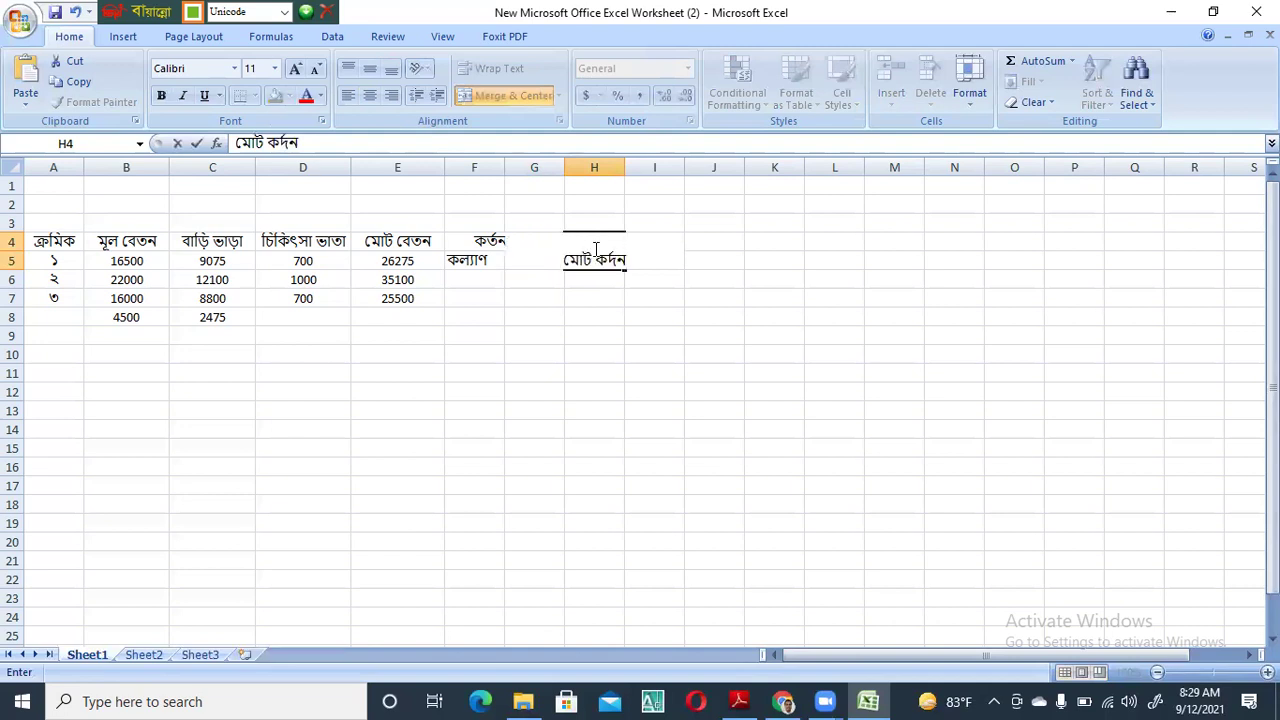
{"action": "left_click", "coordinate": [659, 286]}
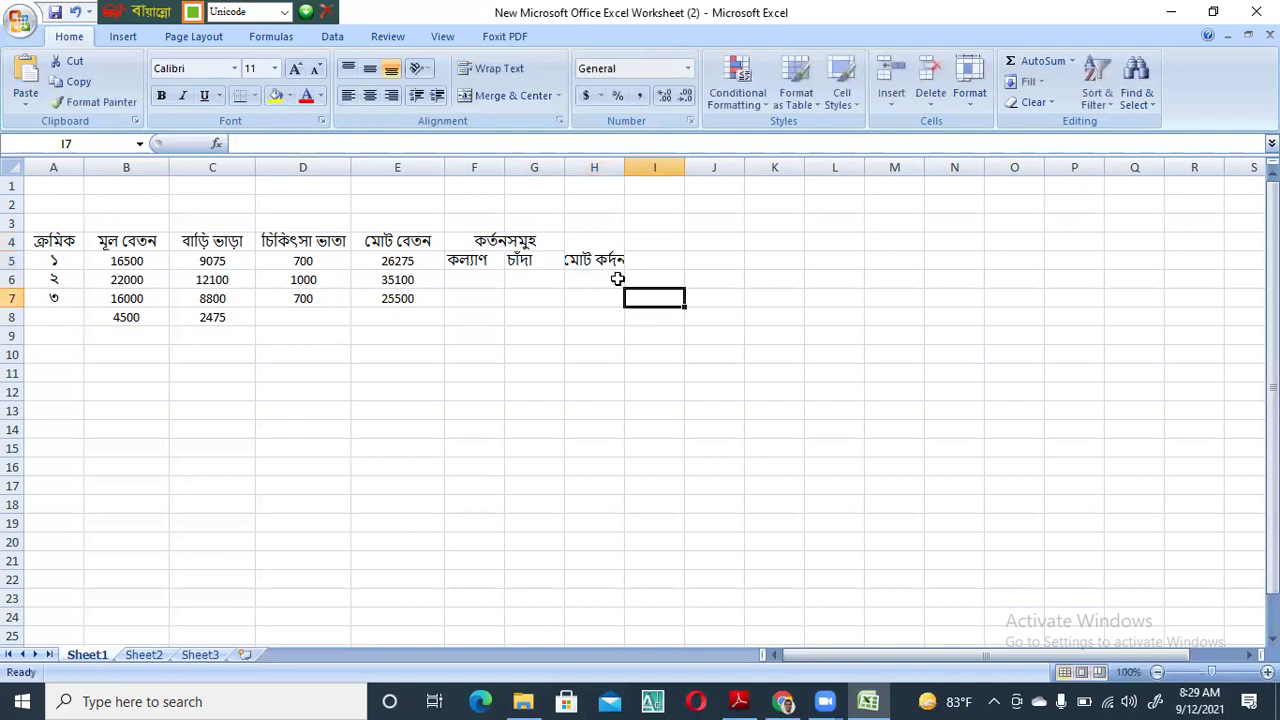
{"action": "left_click", "coordinate": [600, 263]}
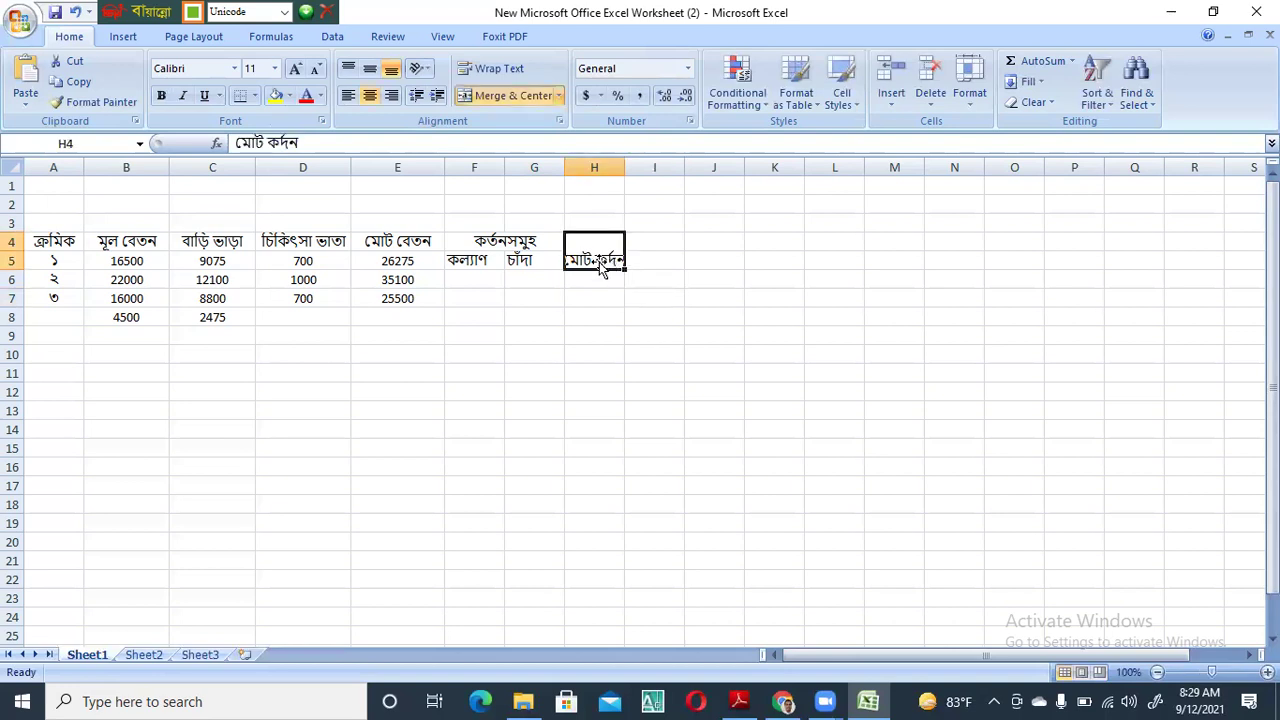
{"action": "left_click", "coordinate": [490, 70]}
{"action": "left_click", "coordinate": [369, 68]}
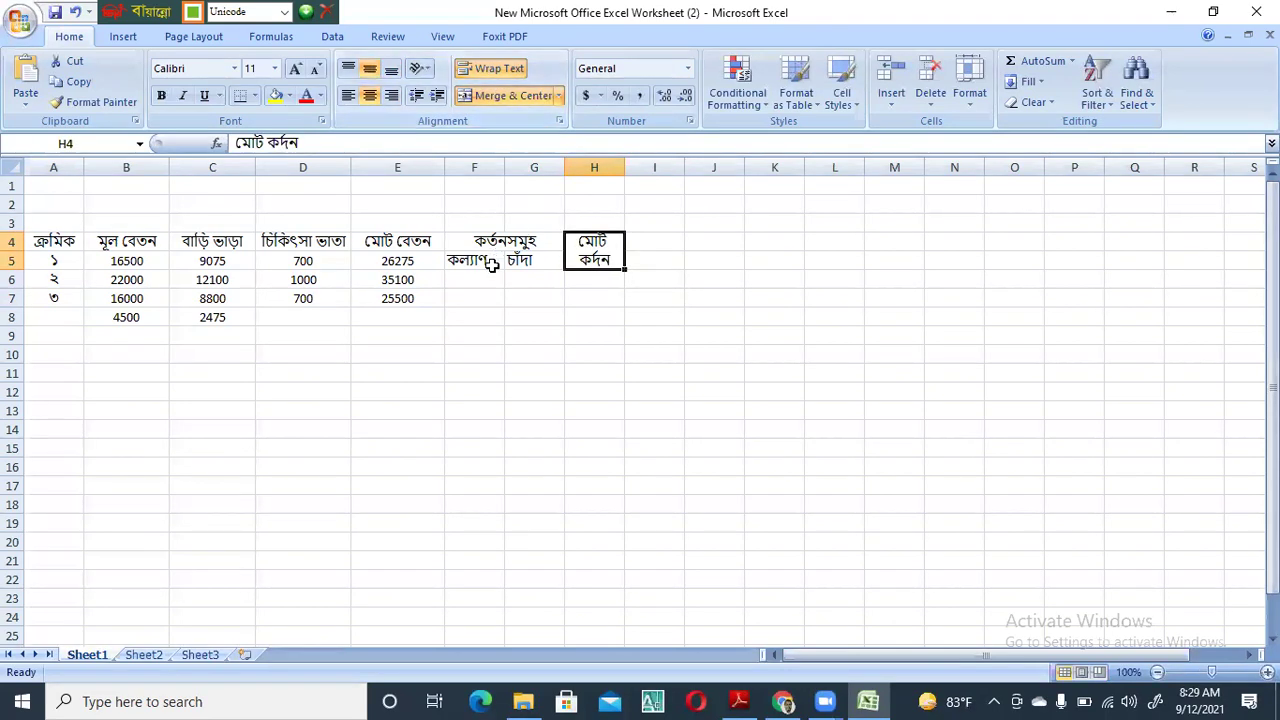
Correct the spelling of the heading in merged cell H4:H5 to মোট কর্তন
{"action": "double_click", "coordinate": [604, 261]}
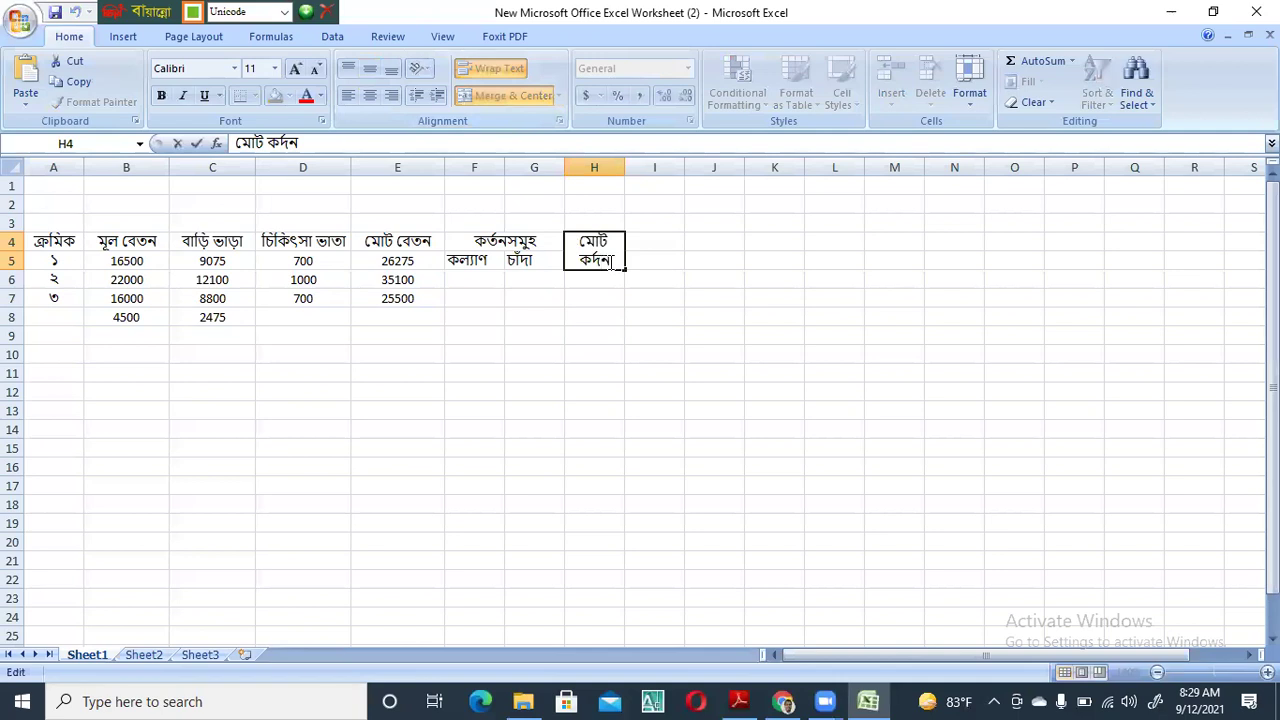
{"action": "key", "text": "BackSpace"}
{"action": "key", "text": "BackSpace"}
{"action": "key", "text": "BackSpace"}
{"action": "key", "text": "BackSpace"}
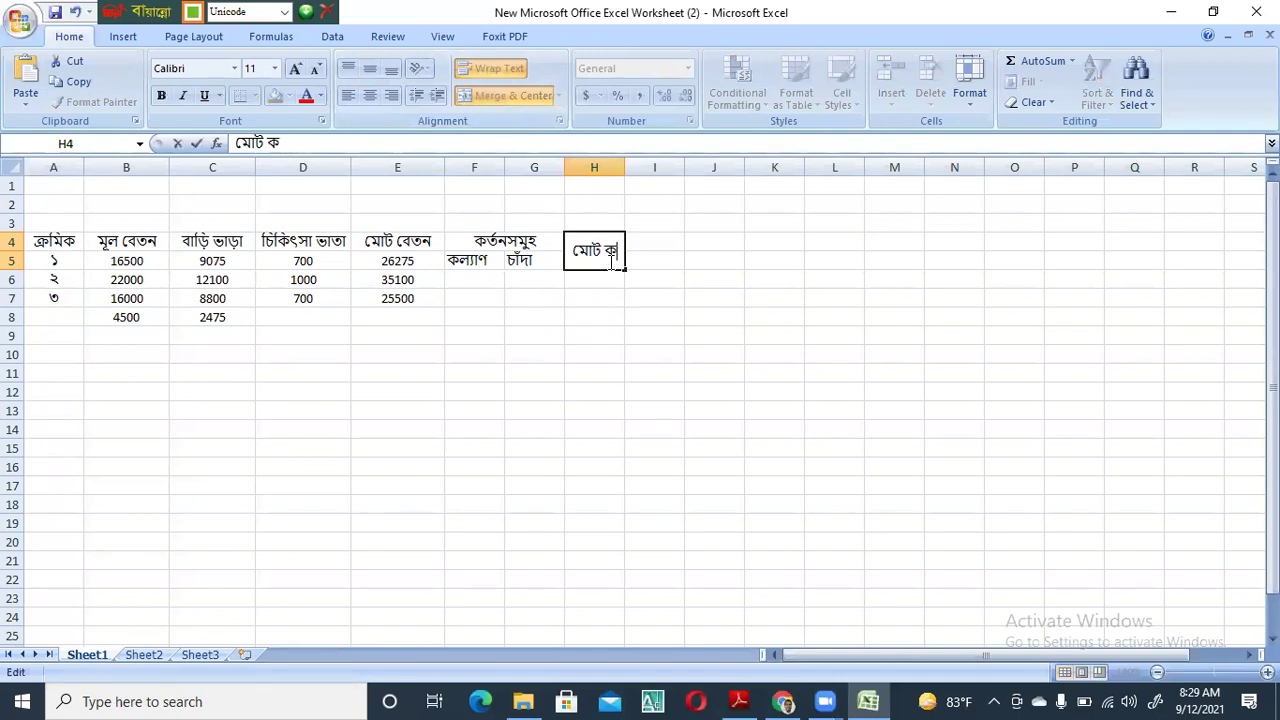
{"action": "type", "text": "র্তন"}
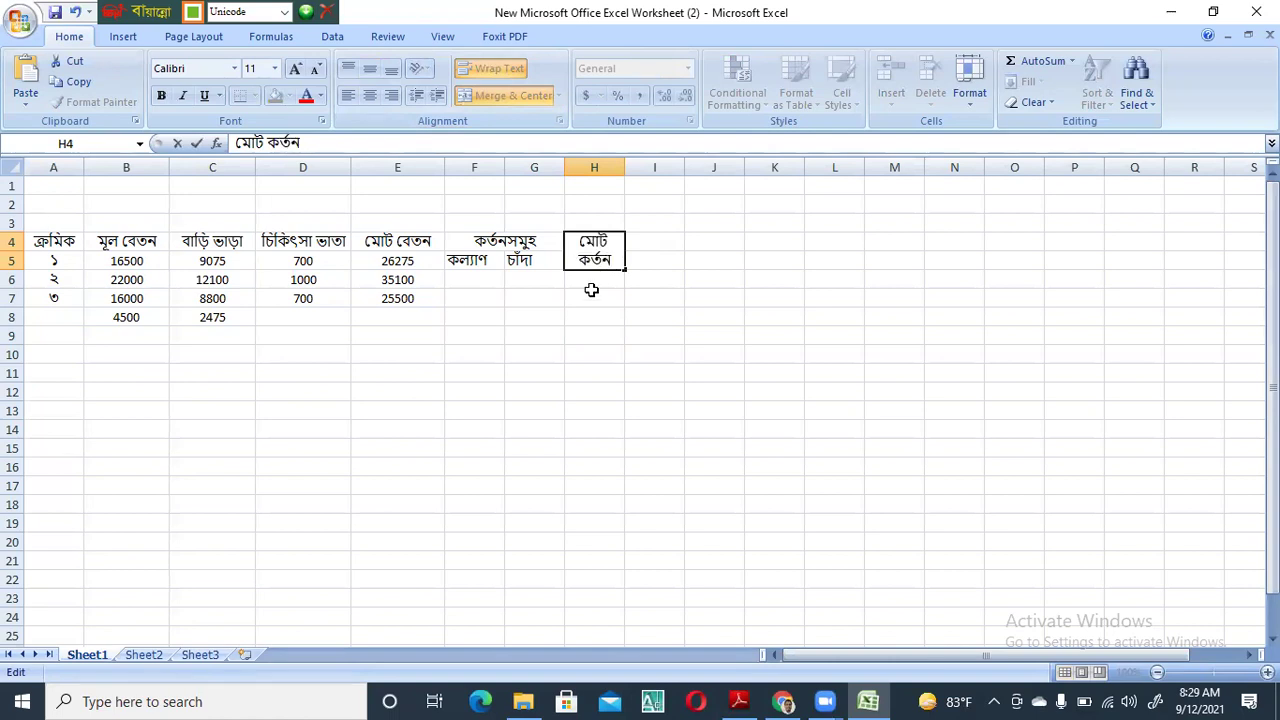
{"action": "left_click", "coordinate": [593, 285]}
{"action": "left_click", "coordinate": [484, 279]}
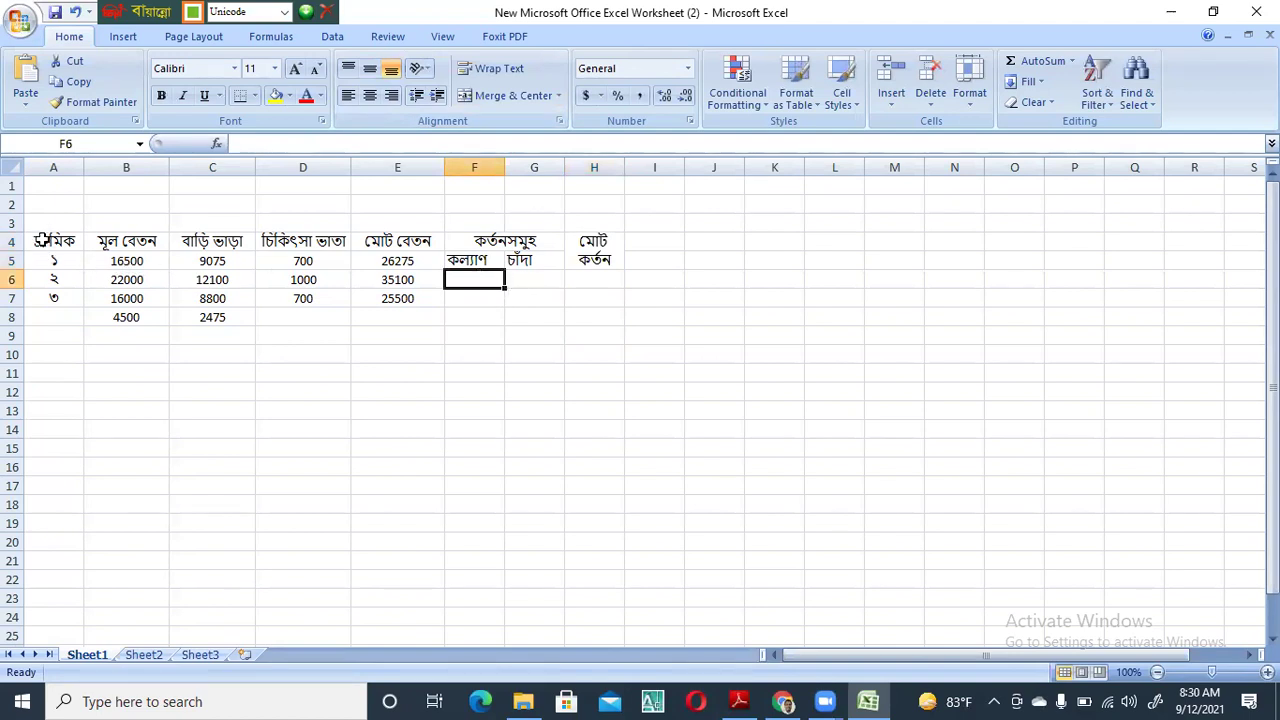
Renumber the serials as ১ in A6 and ২ in A7, and clear the contents of A5:E5
{"action": "left_click", "coordinate": [50, 280]}
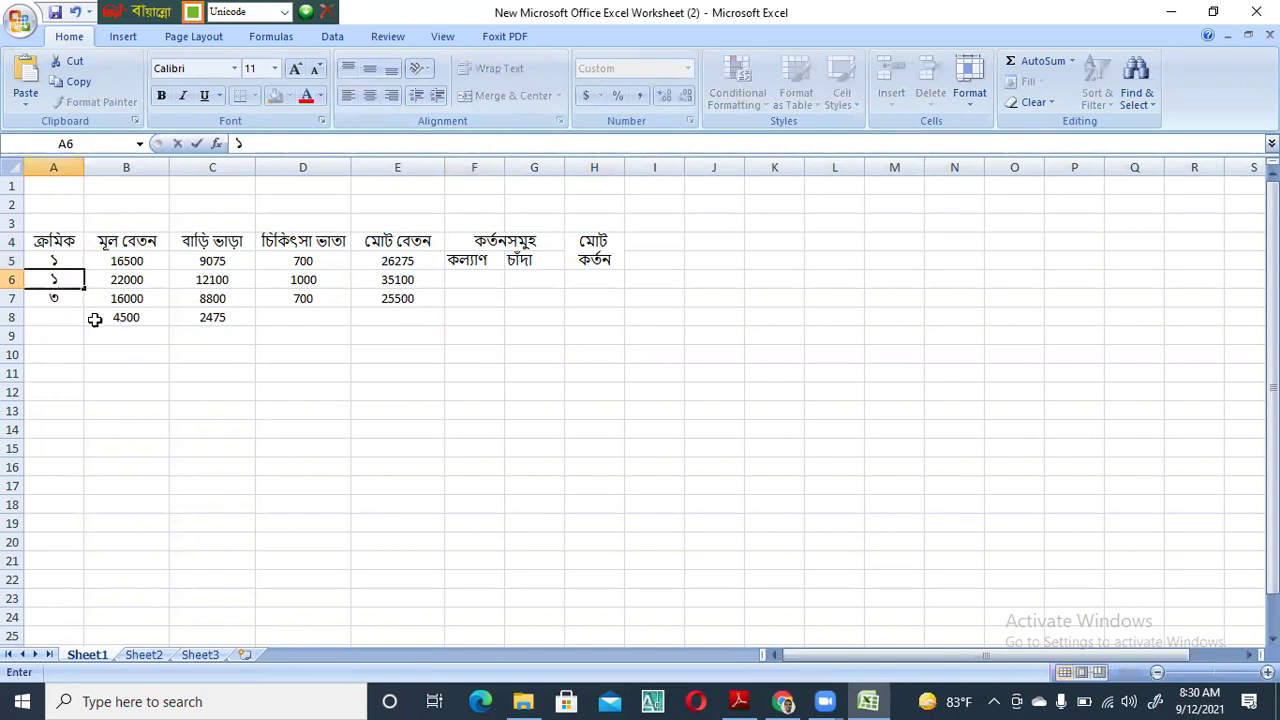
{"action": "left_click", "coordinate": [68, 304]}
{"action": "type", "text": "২"}
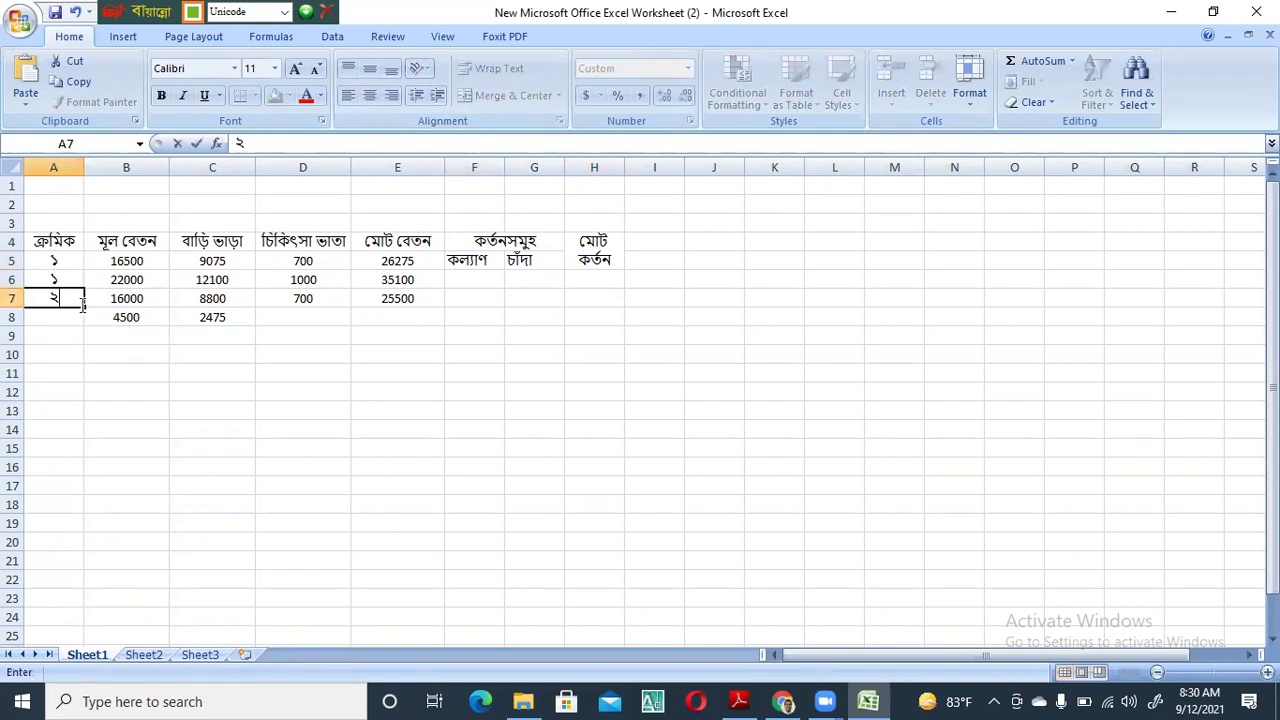
{"action": "left_click_drag", "start_coordinate": [50, 260], "coordinate": [418, 258]}
{"action": "key", "text": "Delete"}
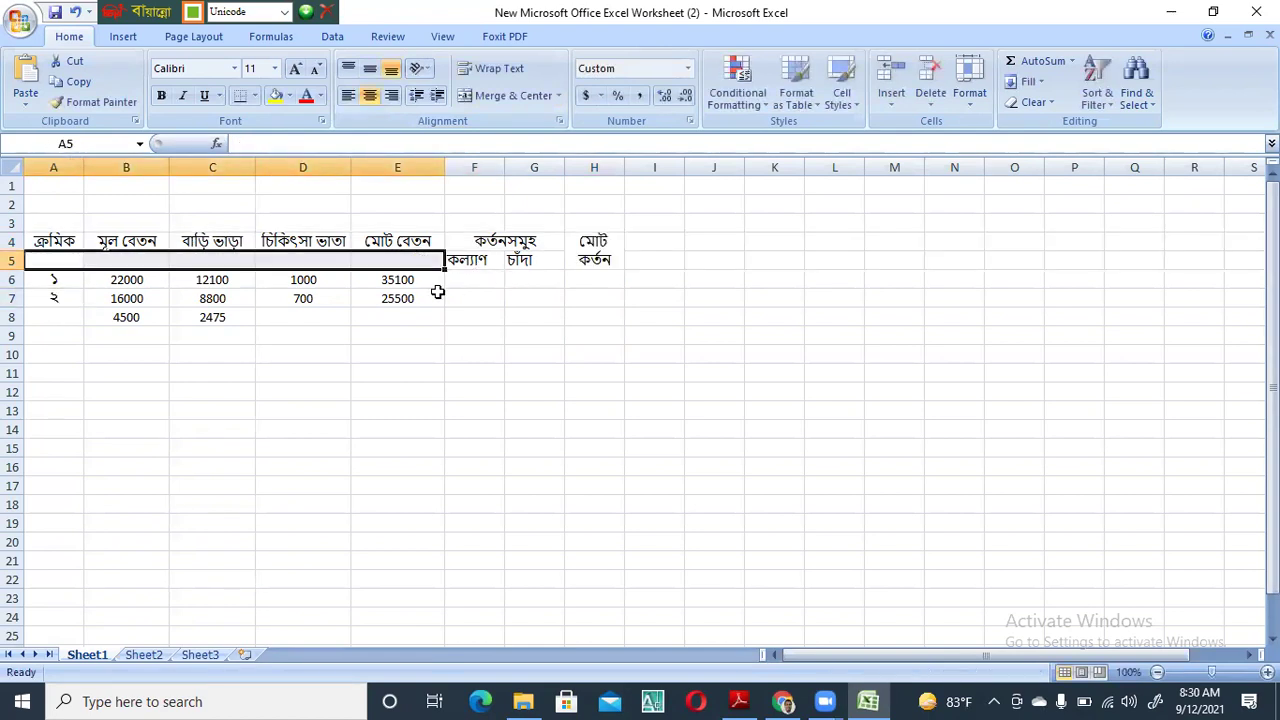
Merge and center each heading in columns A to E across rows 4 and 5, and middle-align them vertically
{"action": "left_click_drag", "start_coordinate": [62, 241], "coordinate": [58, 259]}
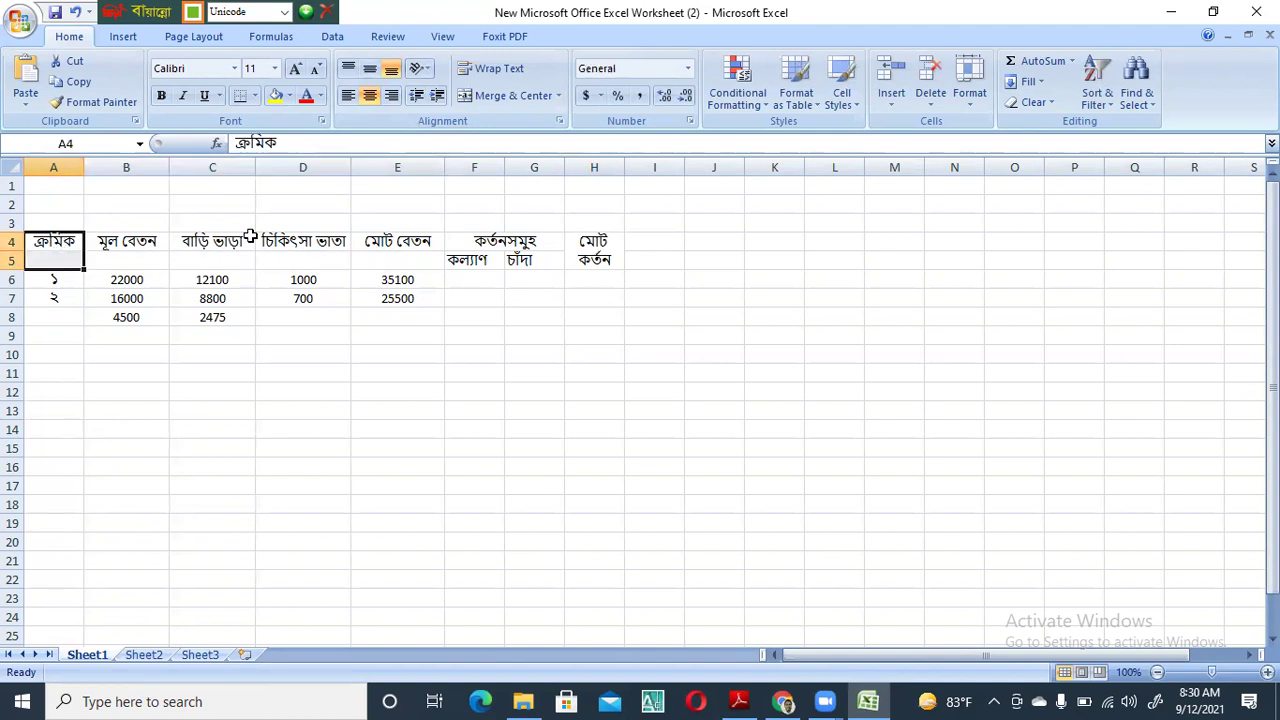
{"action": "left_click", "coordinate": [513, 96]}
{"action": "left_click_drag", "start_coordinate": [130, 241], "coordinate": [206, 258]}
{"action": "left_click", "coordinate": [505, 95]}
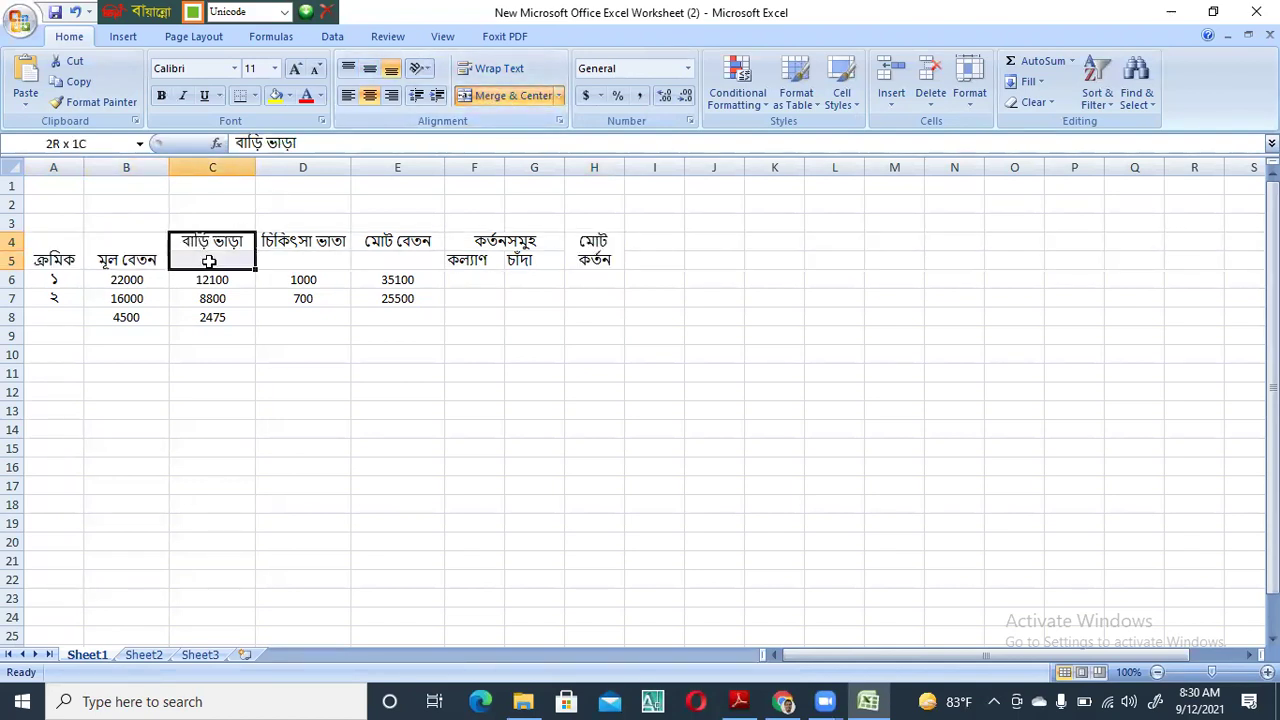
{"action": "left_click", "coordinate": [520, 95]}
{"action": "left_click_drag", "start_coordinate": [300, 240], "coordinate": [305, 259]}
{"action": "left_click", "coordinate": [518, 95]}
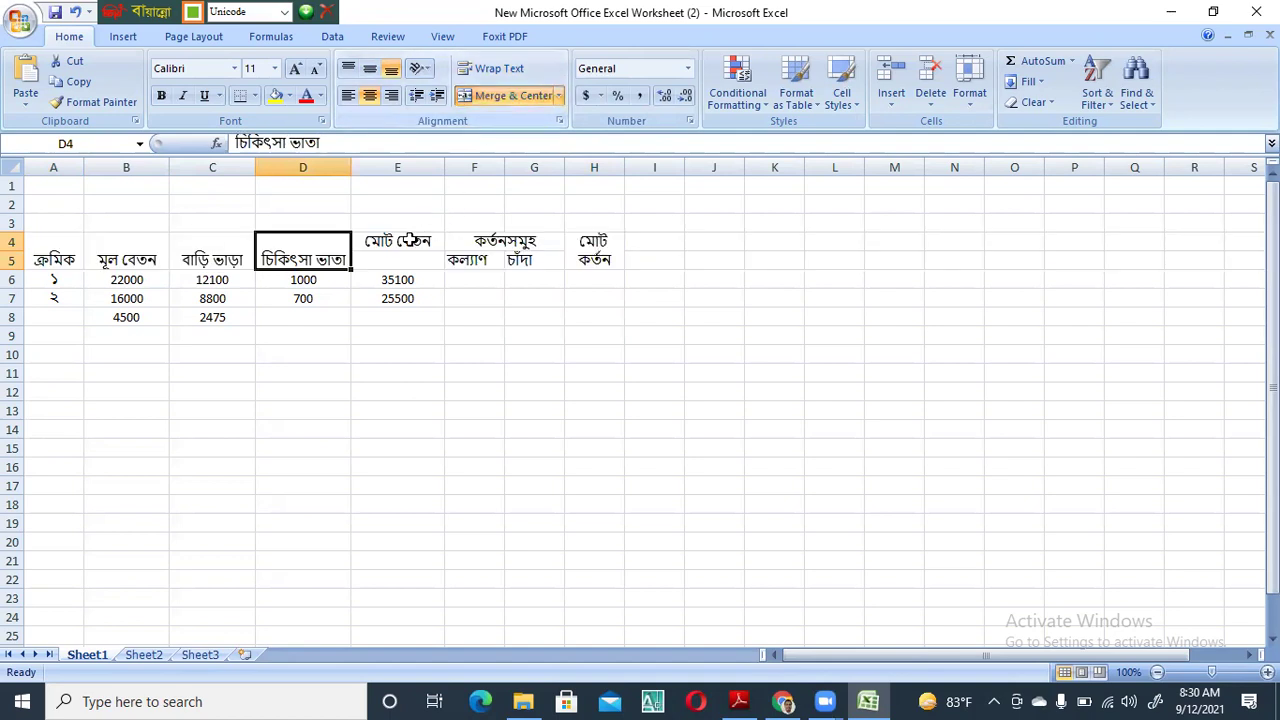
{"action": "left_click", "coordinate": [409, 250]}
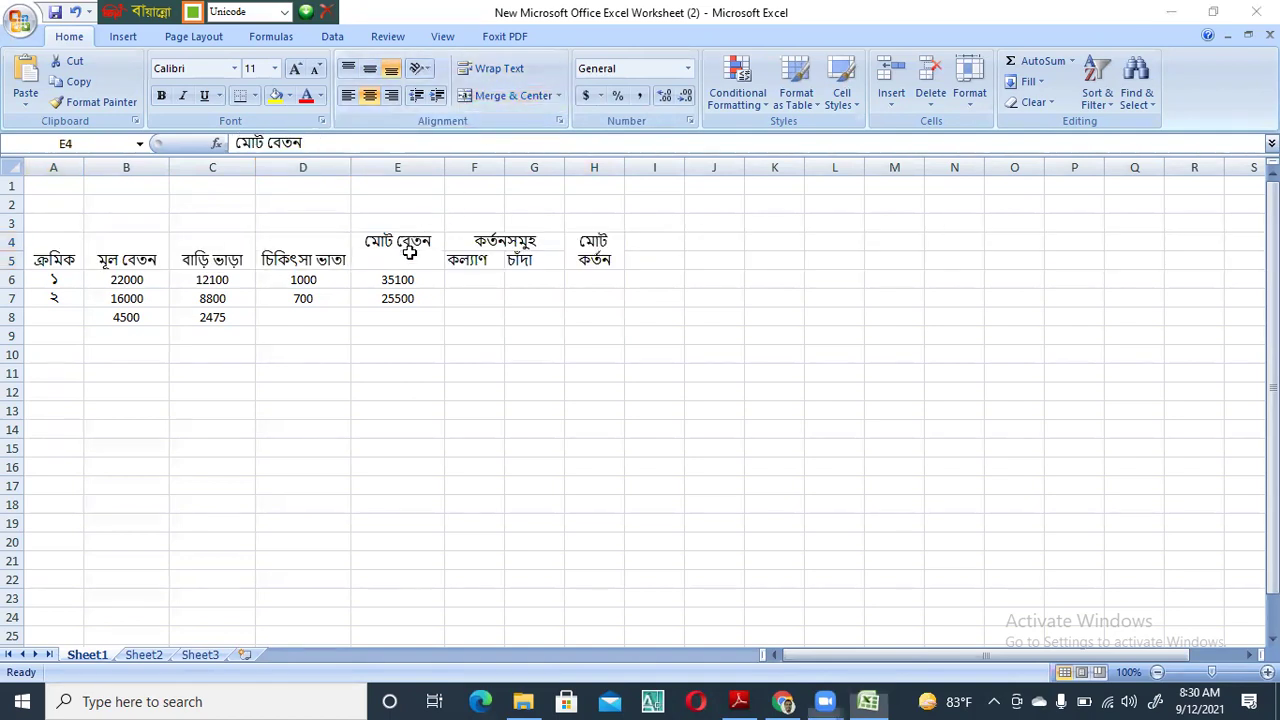
{"action": "left_click_drag", "start_coordinate": [408, 247], "coordinate": [414, 257]}
{"action": "left_click", "coordinate": [518, 97]}
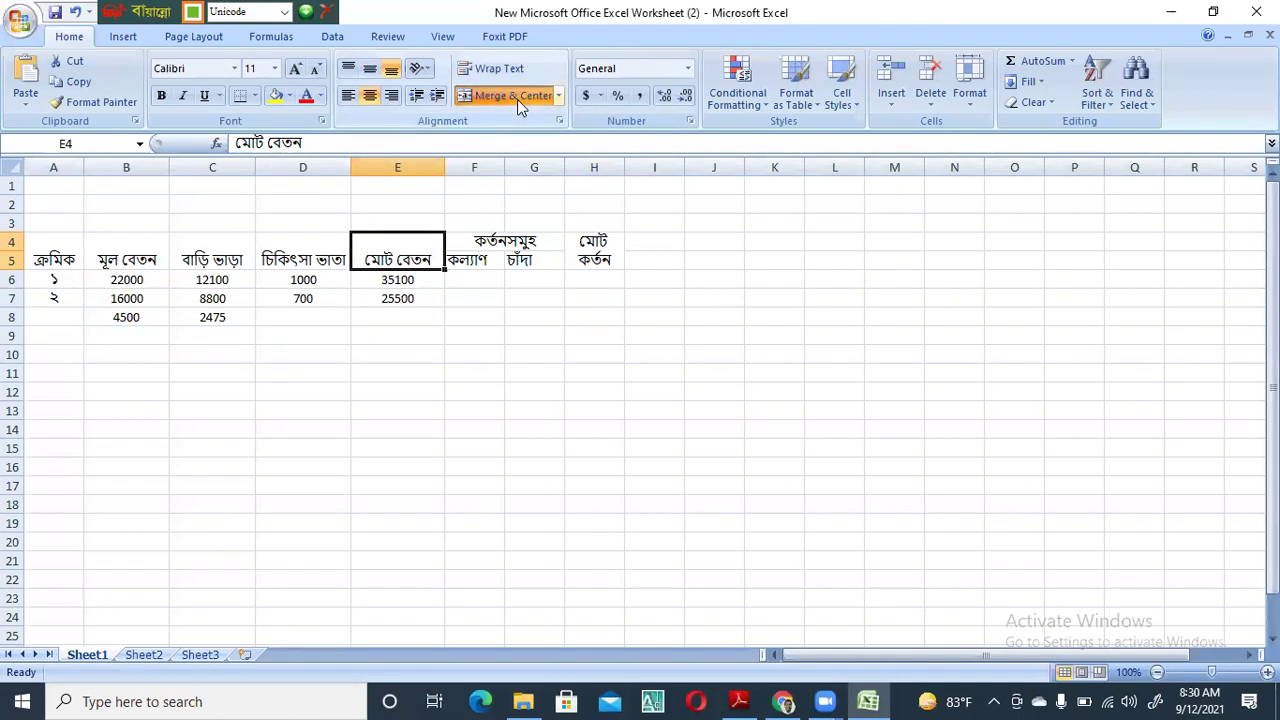
{"action": "left_click_drag", "start_coordinate": [57, 251], "coordinate": [395, 250]}
{"action": "left_click", "coordinate": [369, 68]}
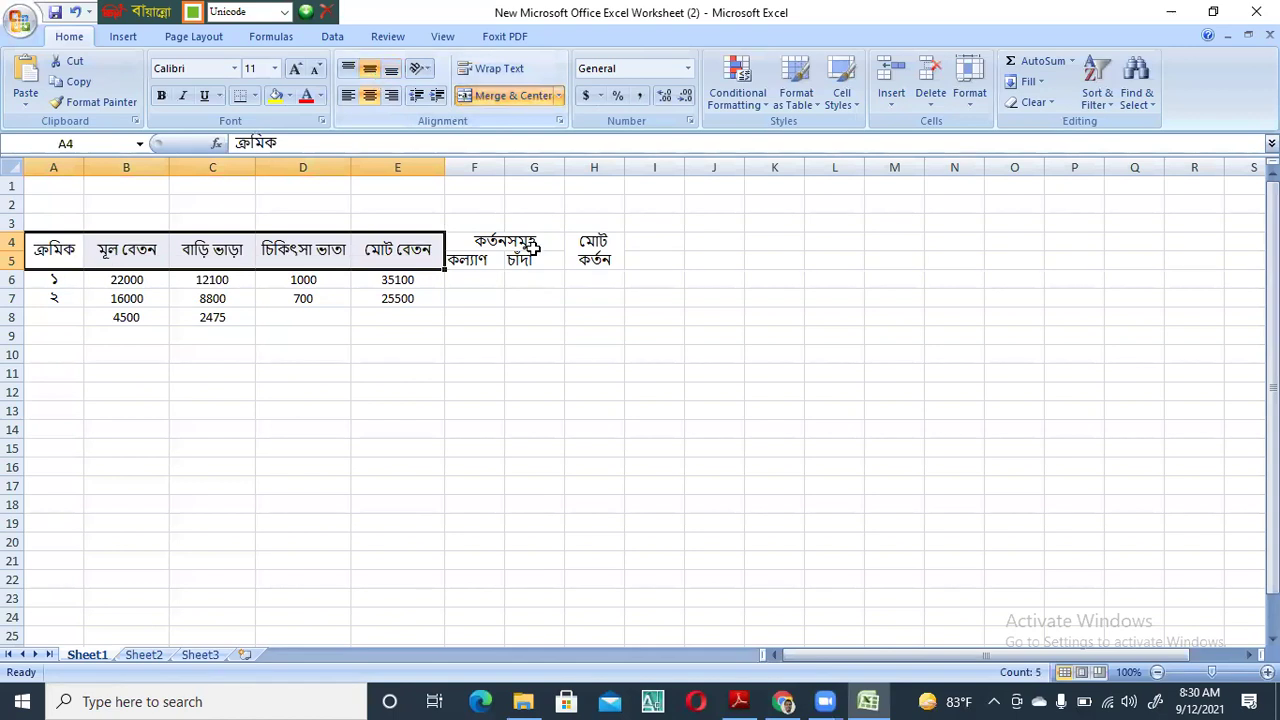
Shorten the heading in merged cell E4:E5 to বেতন
{"action": "left_click", "coordinate": [648, 243]}
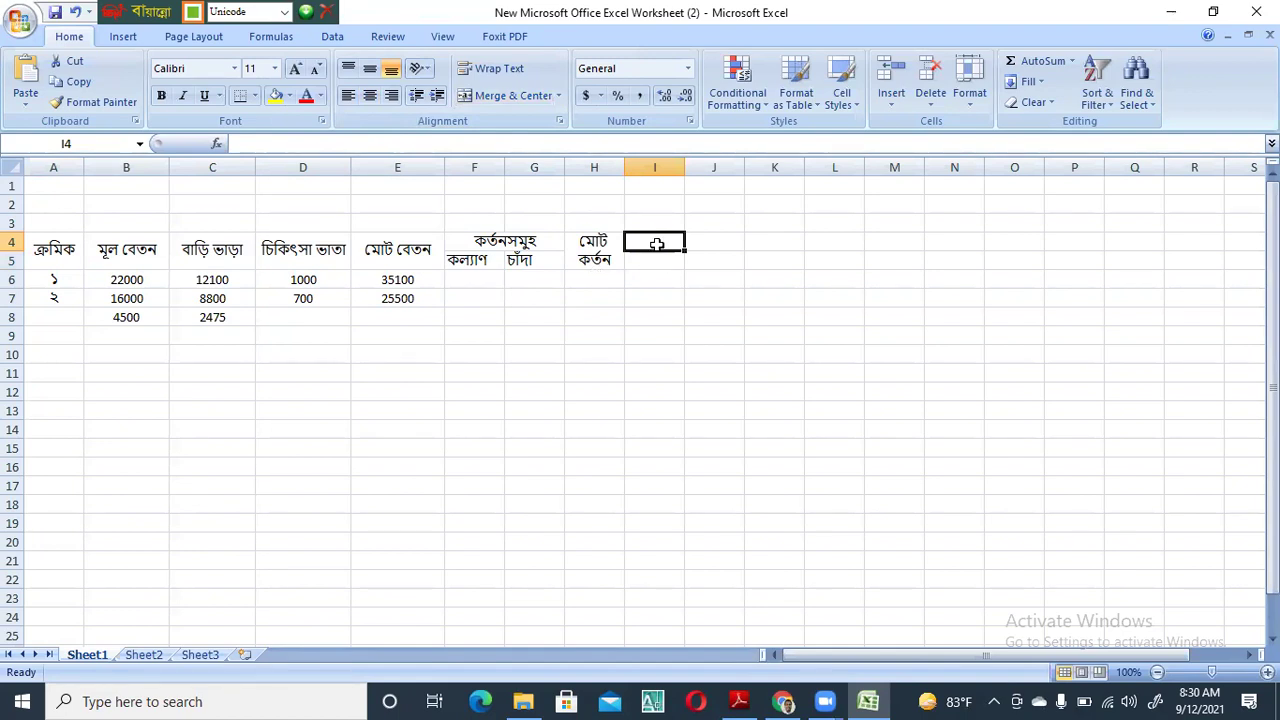
{"action": "left_click_drag", "start_coordinate": [662, 238], "coordinate": [656, 254]}
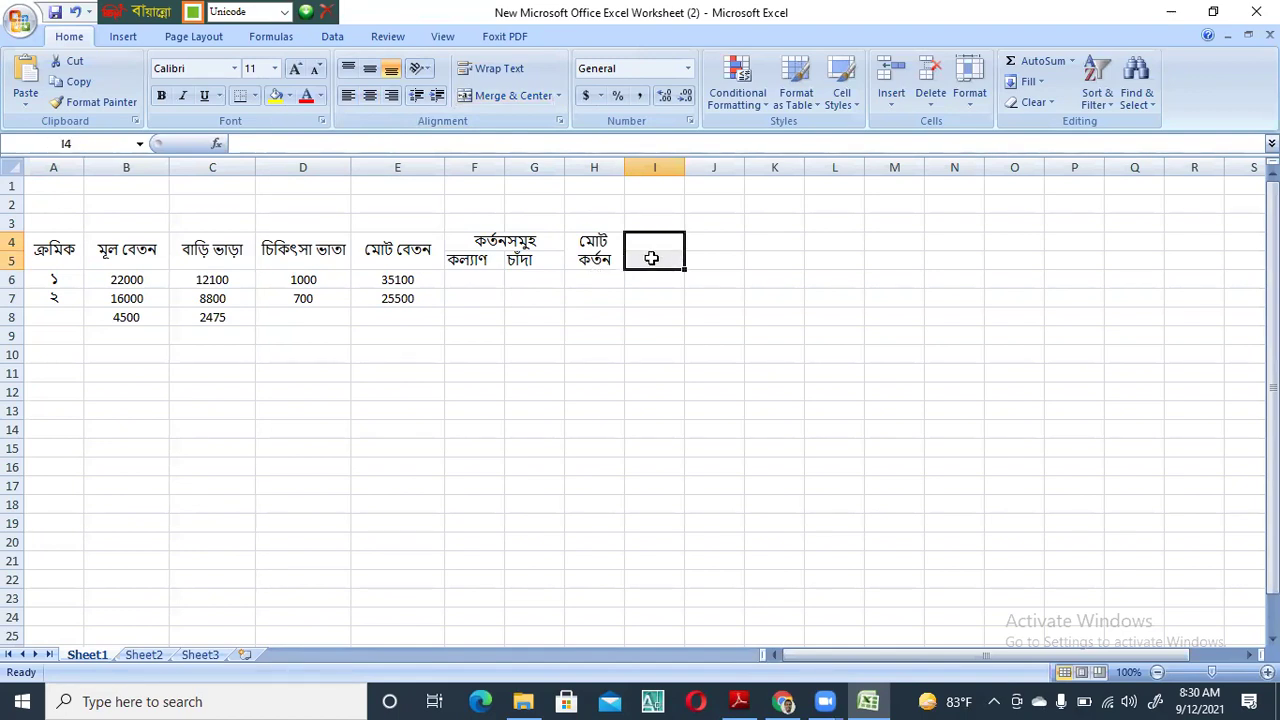
{"action": "left_click", "coordinate": [398, 254]}
{"action": "double_click", "coordinate": [398, 252]}
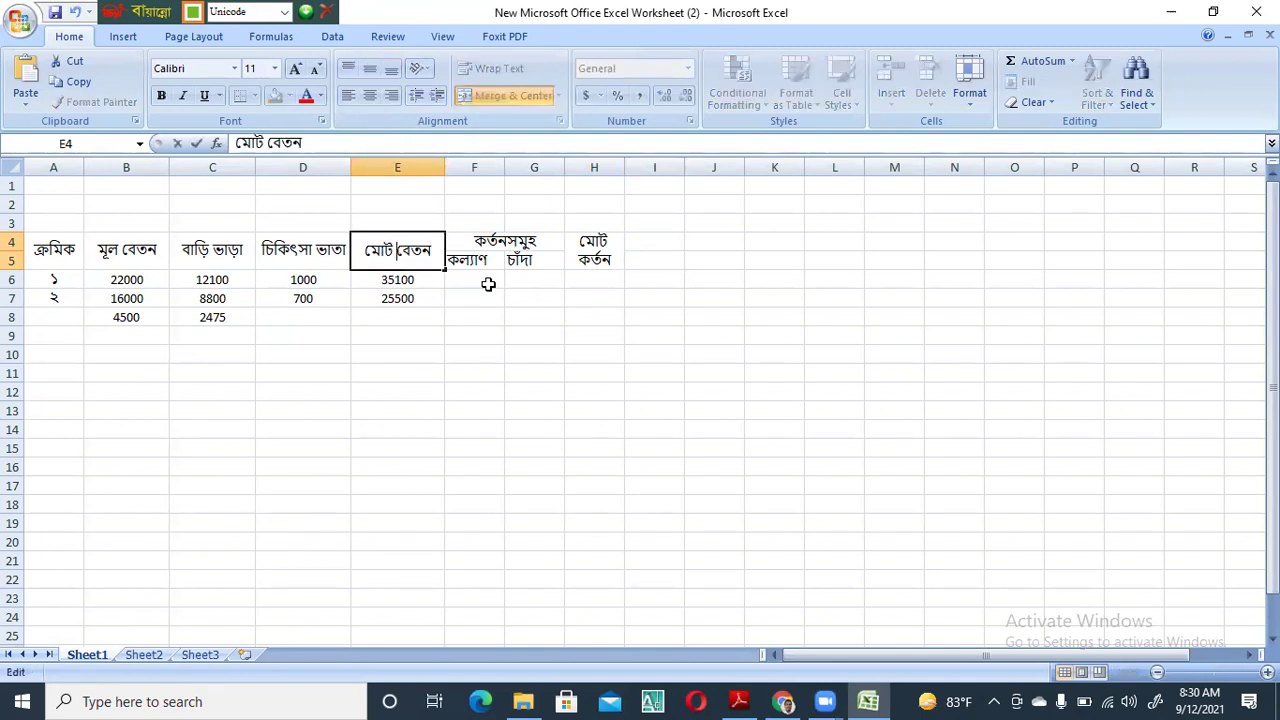
{"action": "key", "text": "BackSpace"}
{"action": "key", "text": "BackSpace"}
{"action": "key", "text": "BackSpace"}
{"action": "key", "text": "BackSpace"}
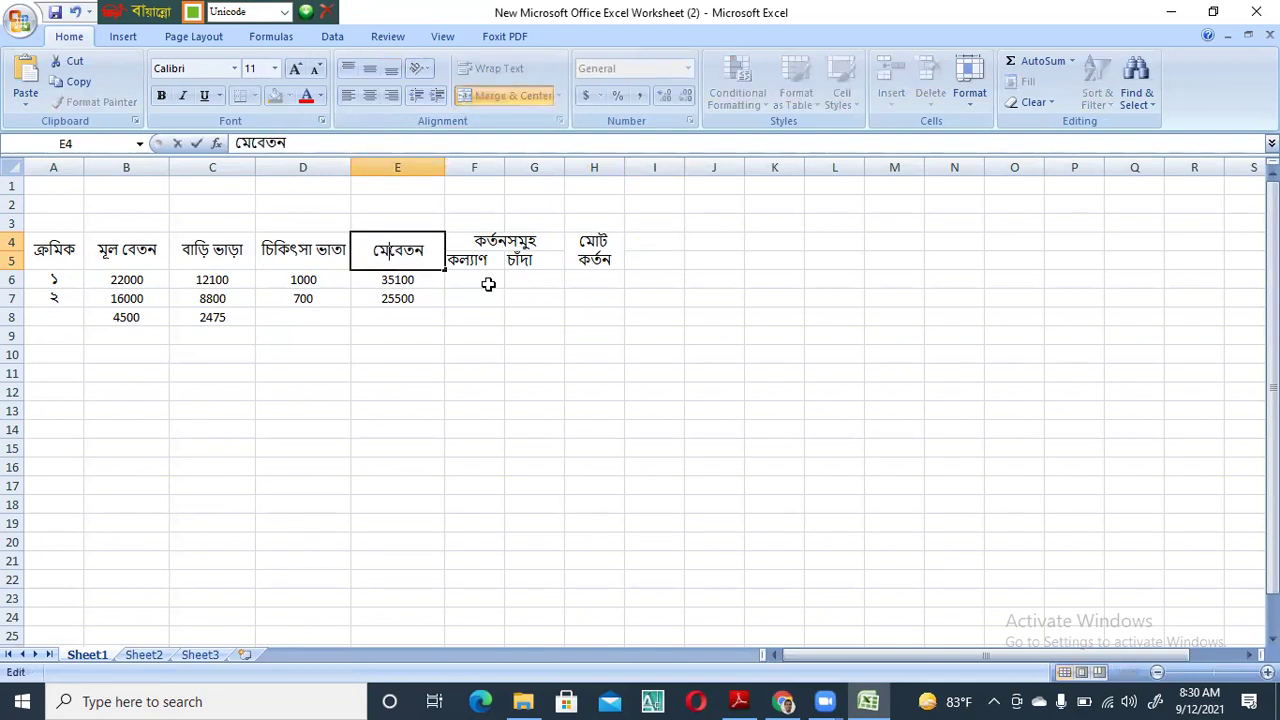
Merge and center I4:I5 with vertical middle alignment, and enter the heading মোট বেতন
{"action": "left_click_drag", "start_coordinate": [665, 243], "coordinate": [664, 254]}
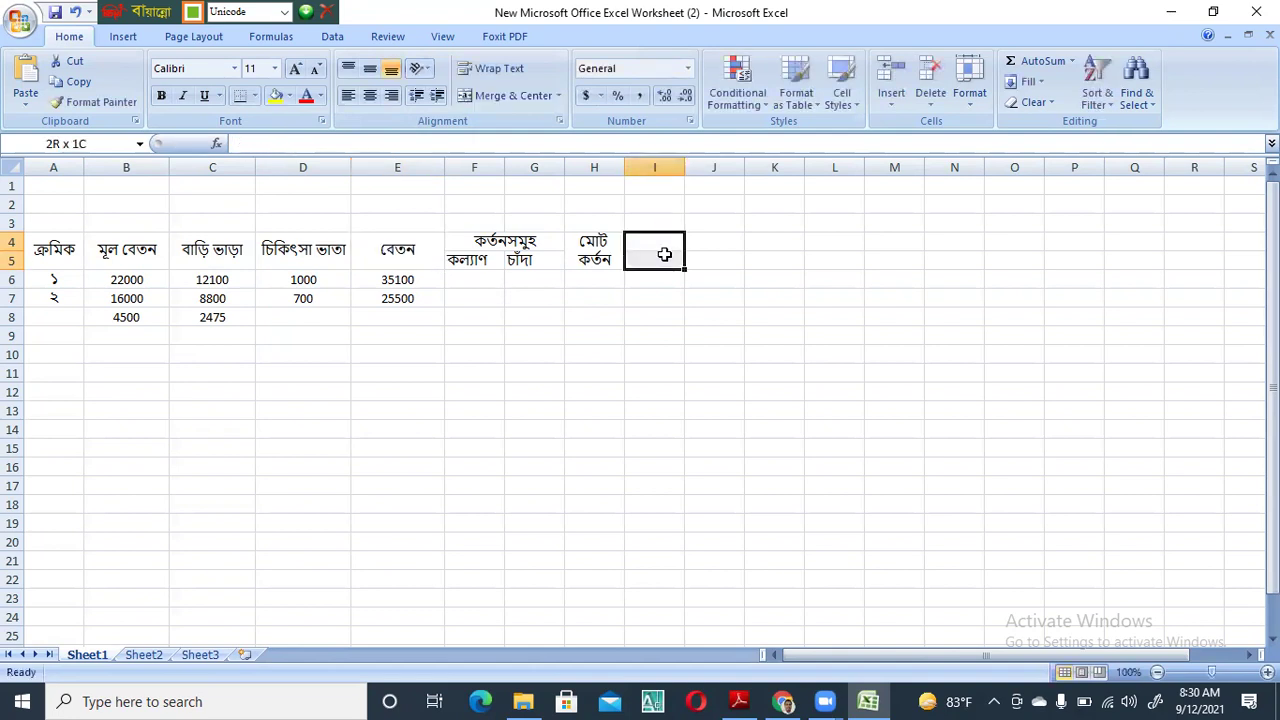
{"action": "left_click", "coordinate": [506, 96]}
{"action": "left_click", "coordinate": [370, 68]}
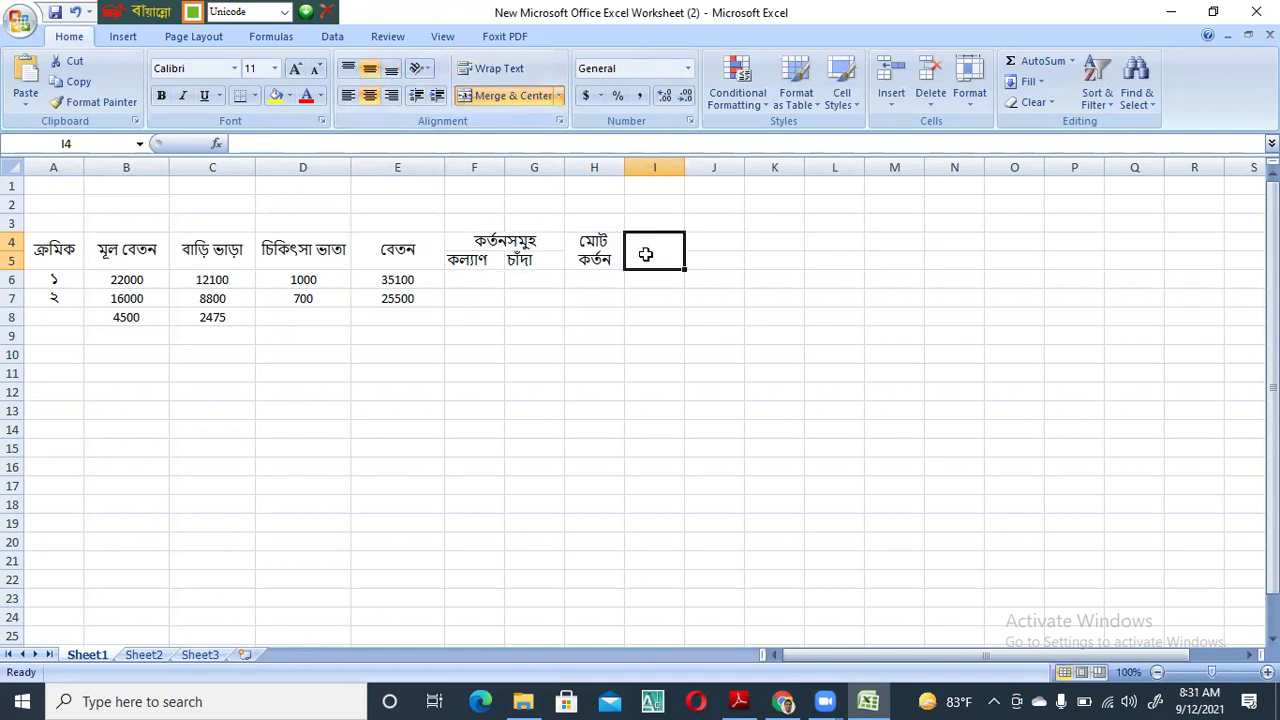
{"action": "type", "text": "মোট"}
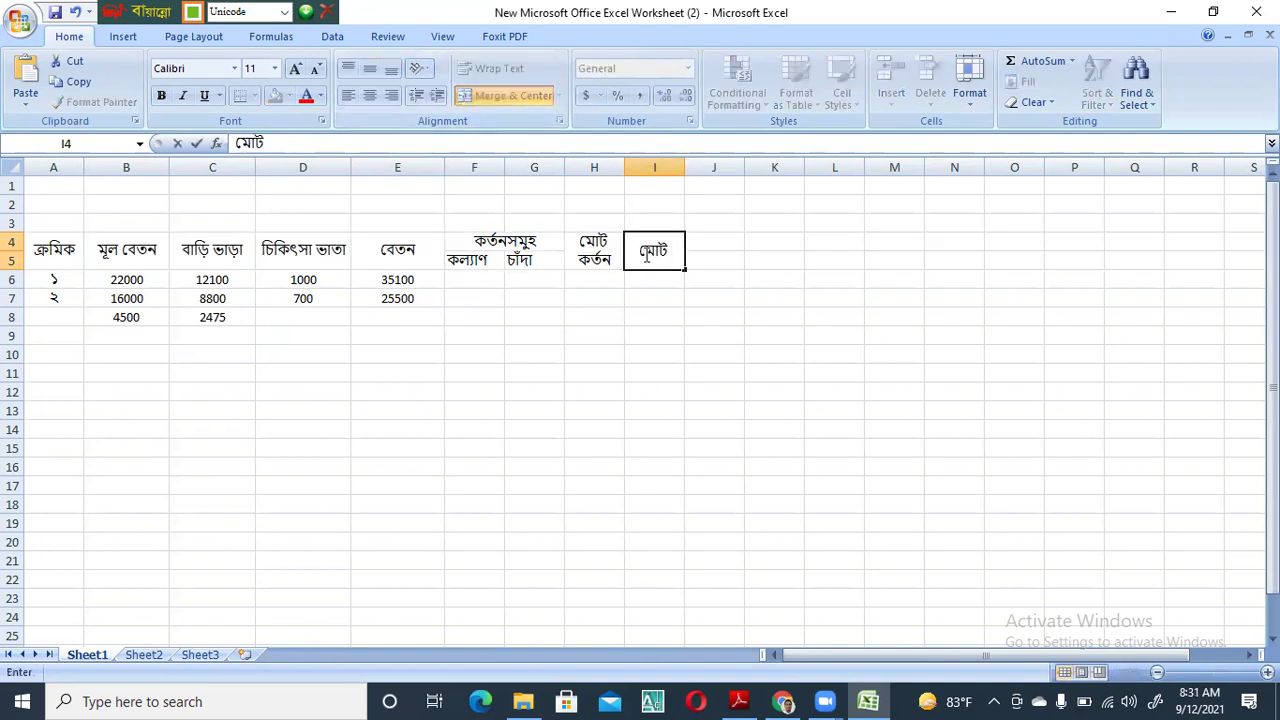
{"action": "type", "text": " বেতন"}
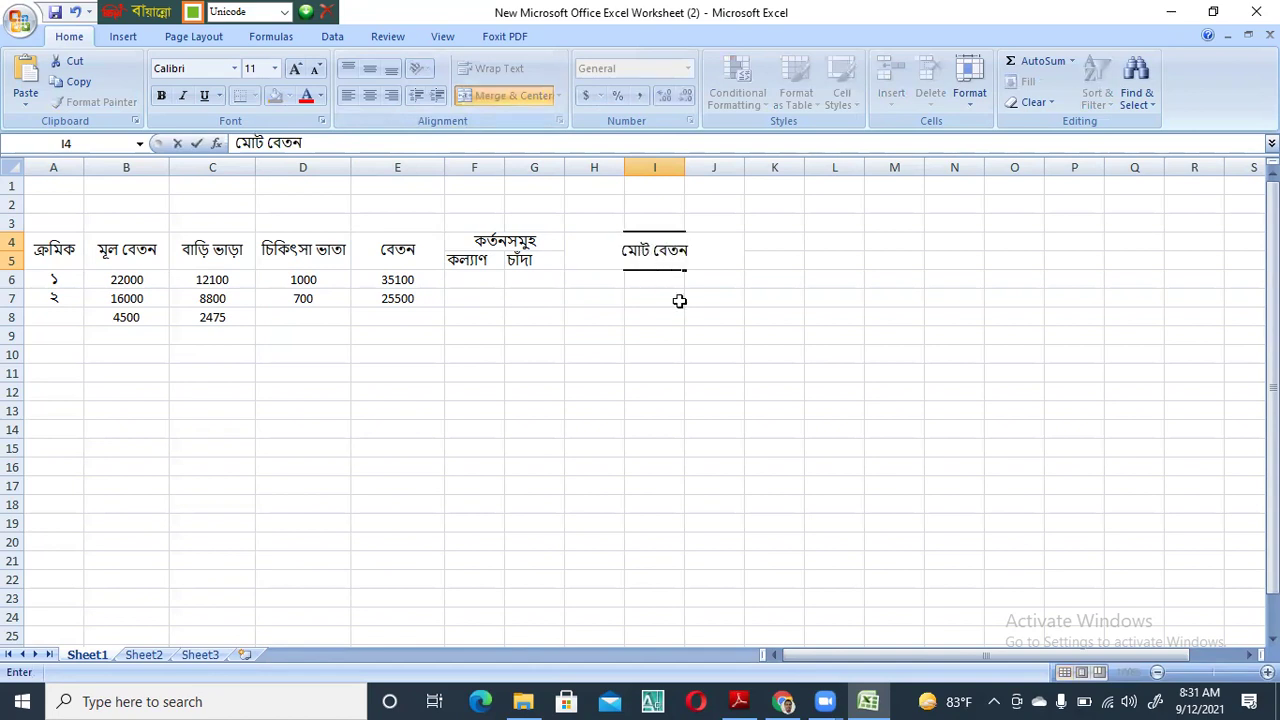
{"action": "key", "text": "Return"}
{"action": "left_click", "coordinate": [660, 251]}
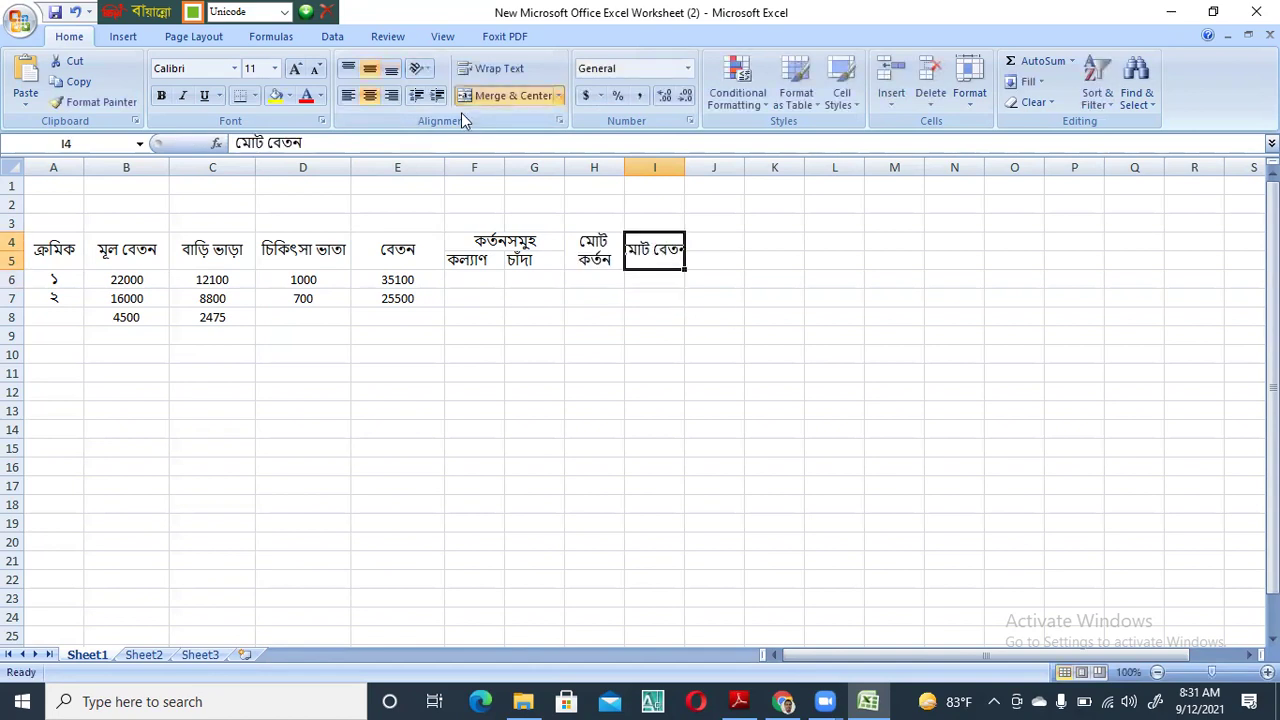
{"action": "left_click", "coordinate": [497, 94]}
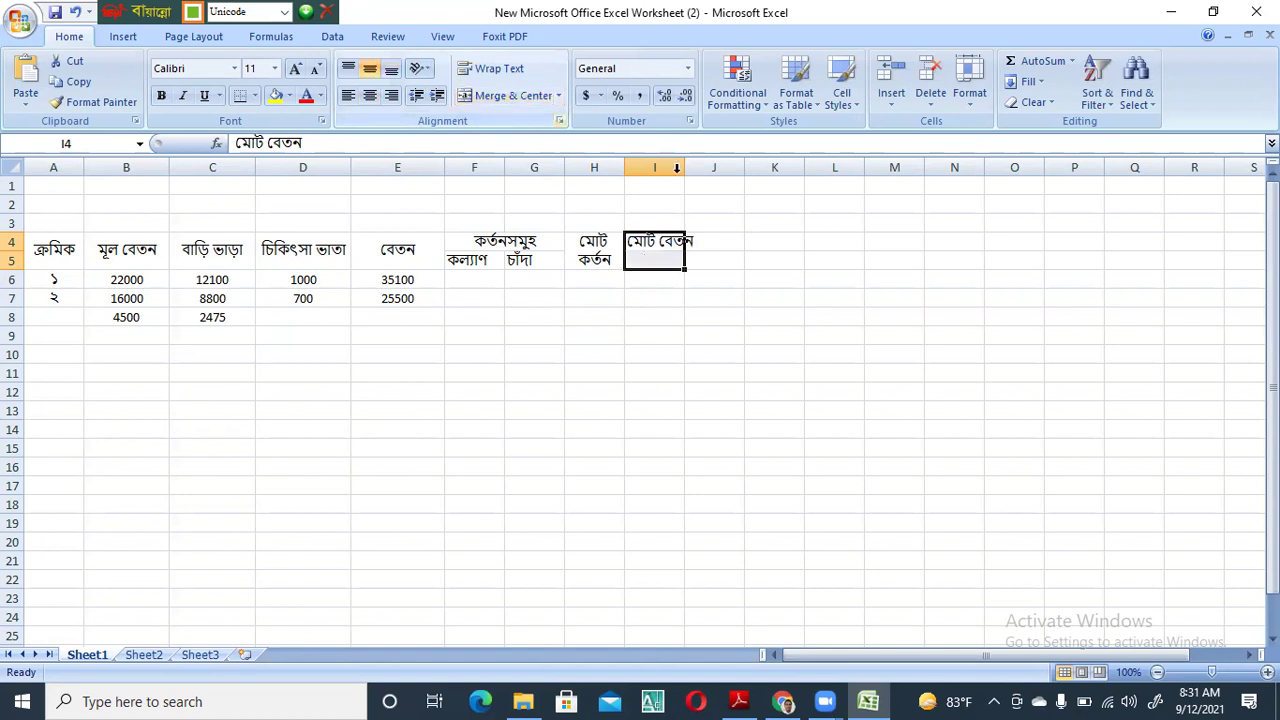
{"action": "left_click", "coordinate": [672, 244]}
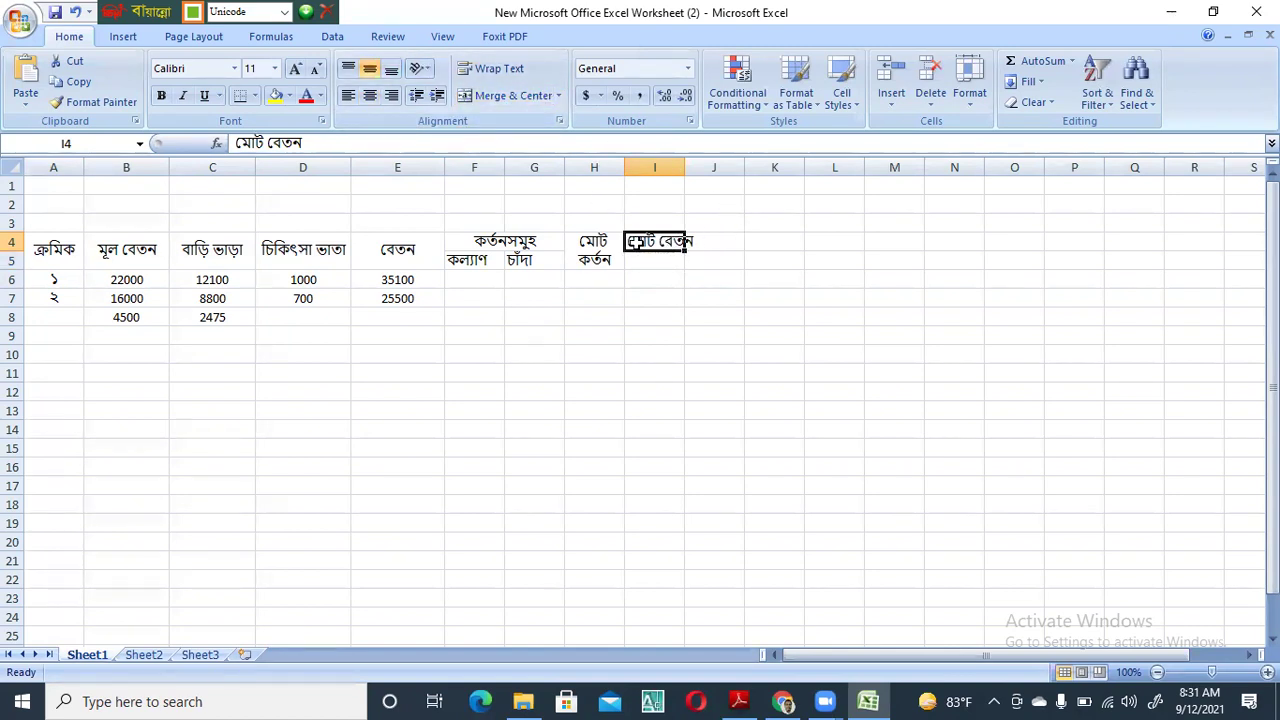
{"action": "left_click_drag", "start_coordinate": [663, 242], "coordinate": [663, 258]}
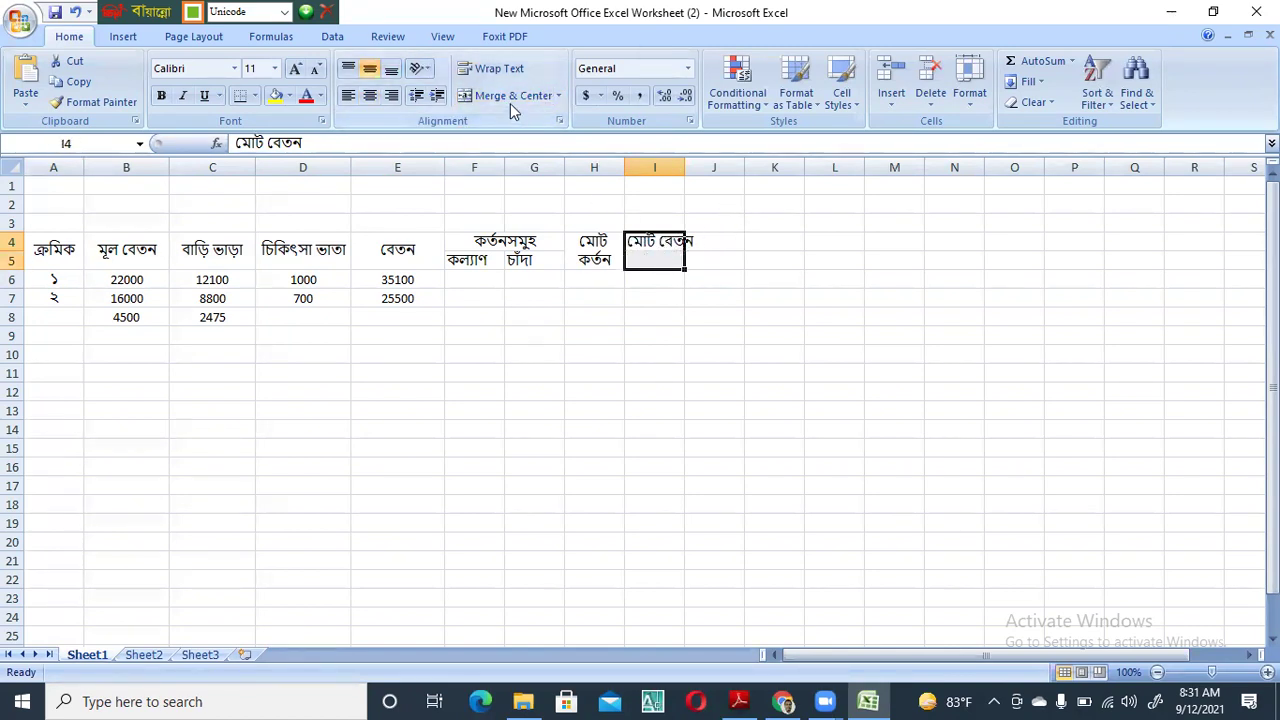
{"action": "left_click", "coordinate": [510, 97]}
{"action": "left_click", "coordinate": [702, 258]}
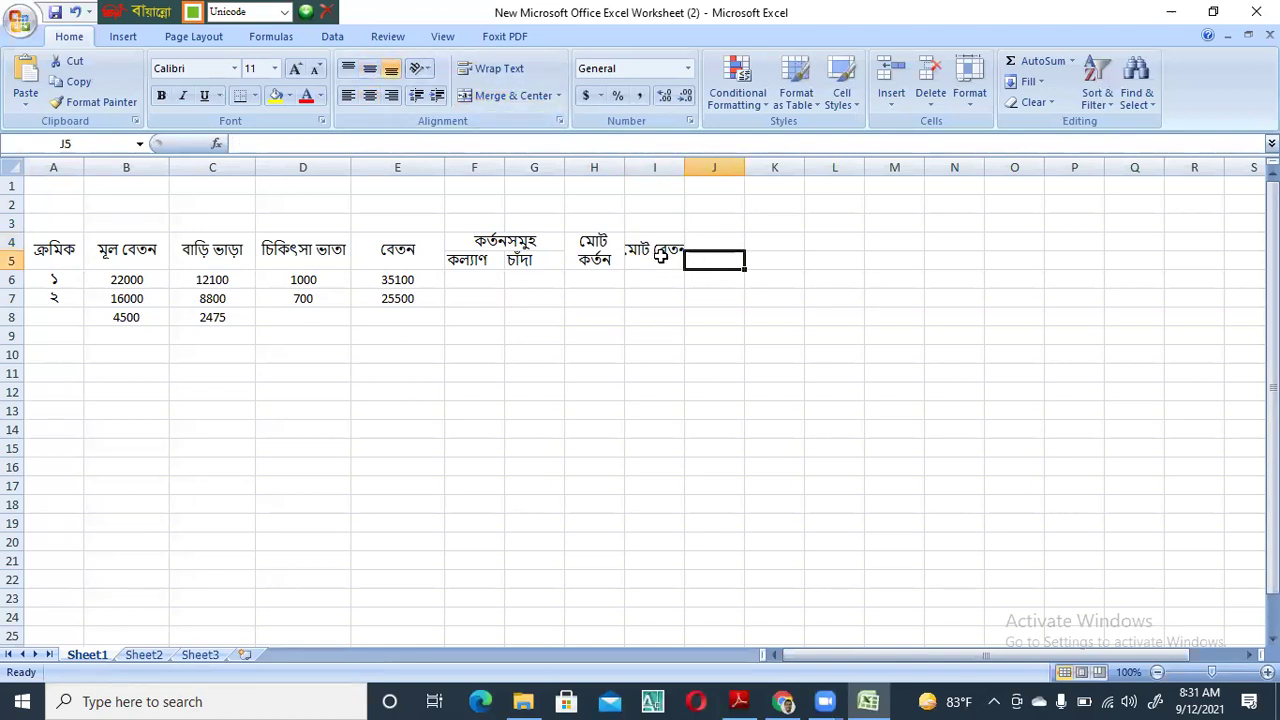
Wrap the মোট বেতন heading onto two lines within merged cell I4:I5
{"action": "left_click", "coordinate": [661, 256]}
{"action": "left_click", "coordinate": [495, 67]}
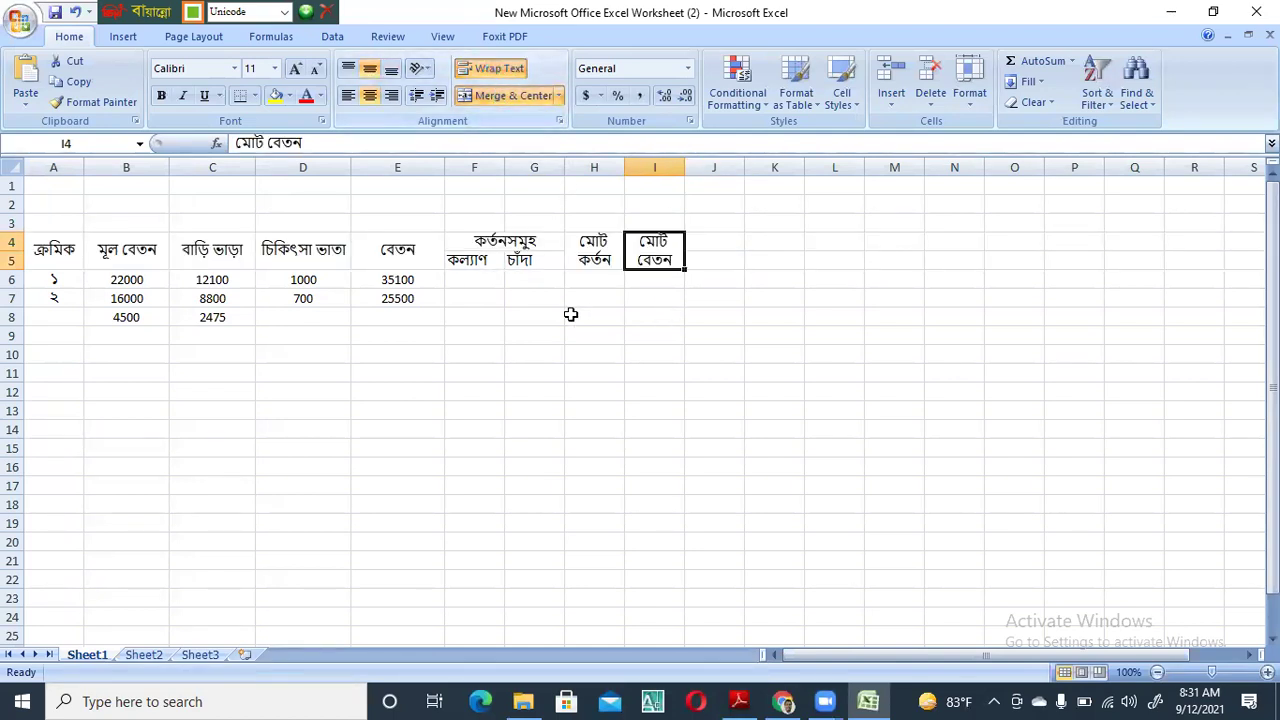
{"action": "left_click", "coordinate": [488, 283]}
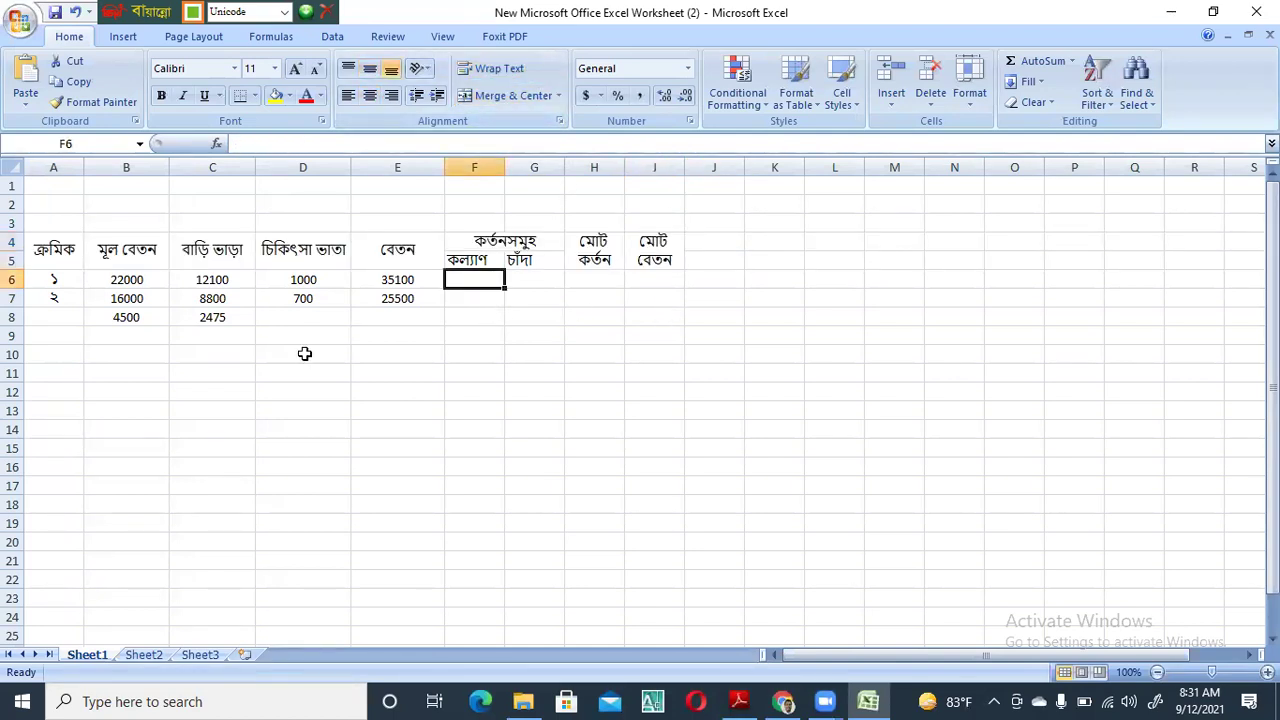
Clear all the sample salary figures in B6:E8
{"action": "left_click", "coordinate": [115, 280]}
{"action": "left_click_drag", "start_coordinate": [115, 280], "coordinate": [417, 317]}
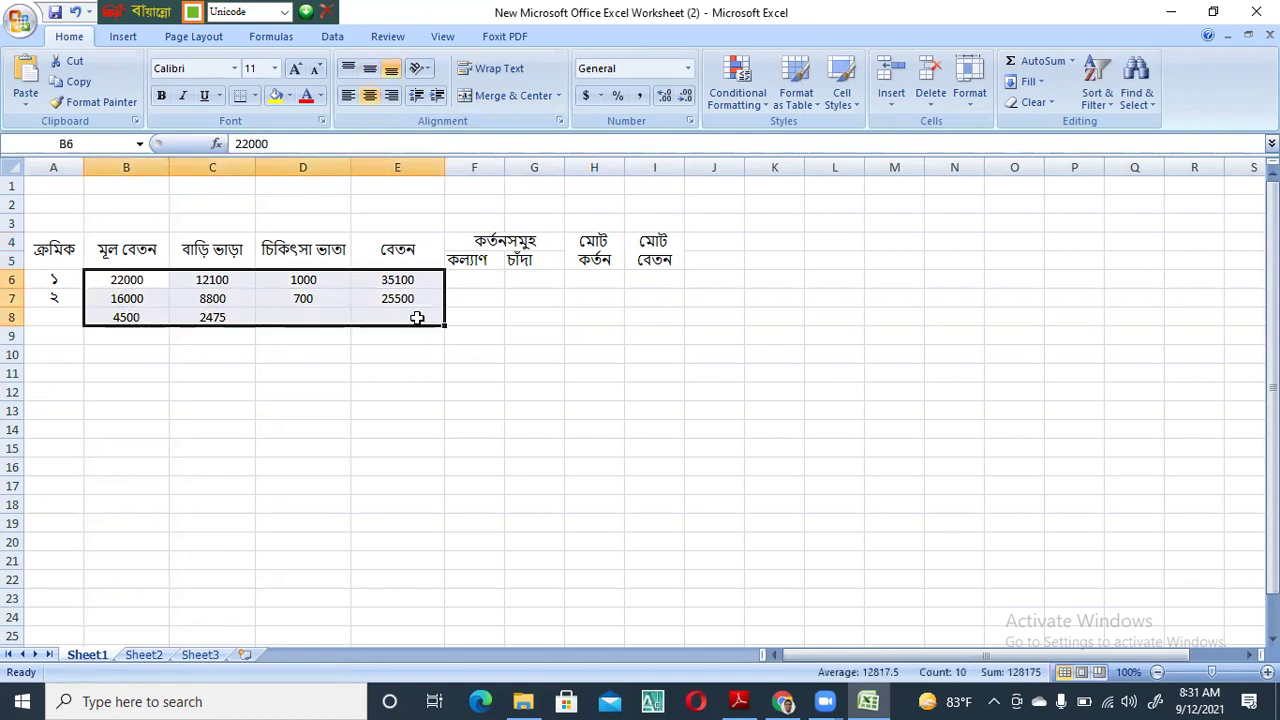
{"action": "key", "text": "Delete"}
{"action": "left_click", "coordinate": [480, 283]}
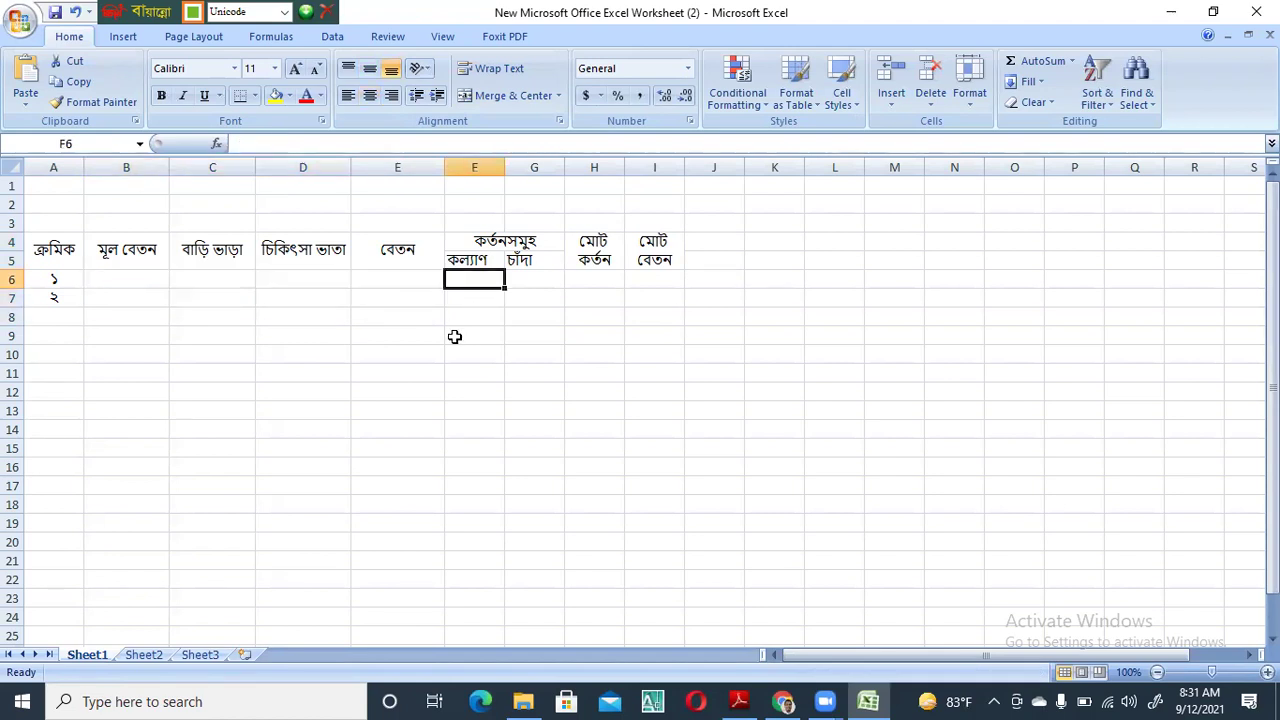
Enter 16500 as the মূল বেতন amount for the first employee in B6
{"action": "left_click", "coordinate": [112, 279]}
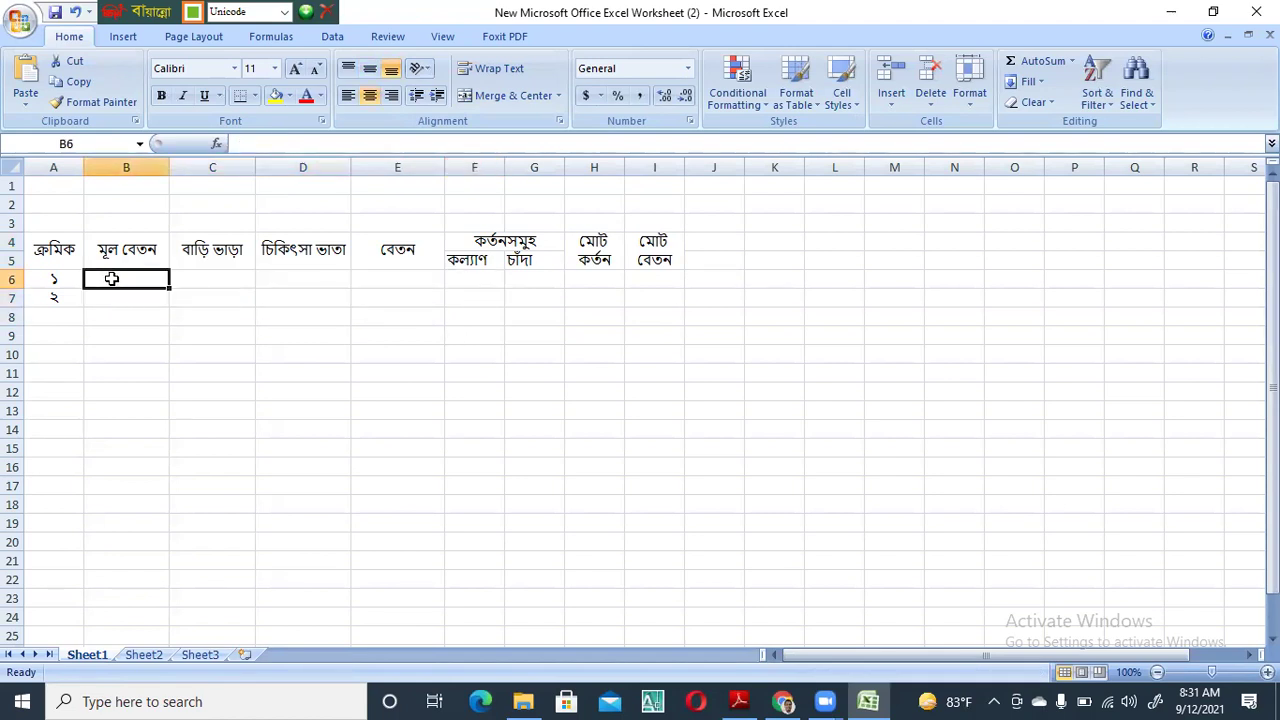
{"action": "type", "text": "162"}
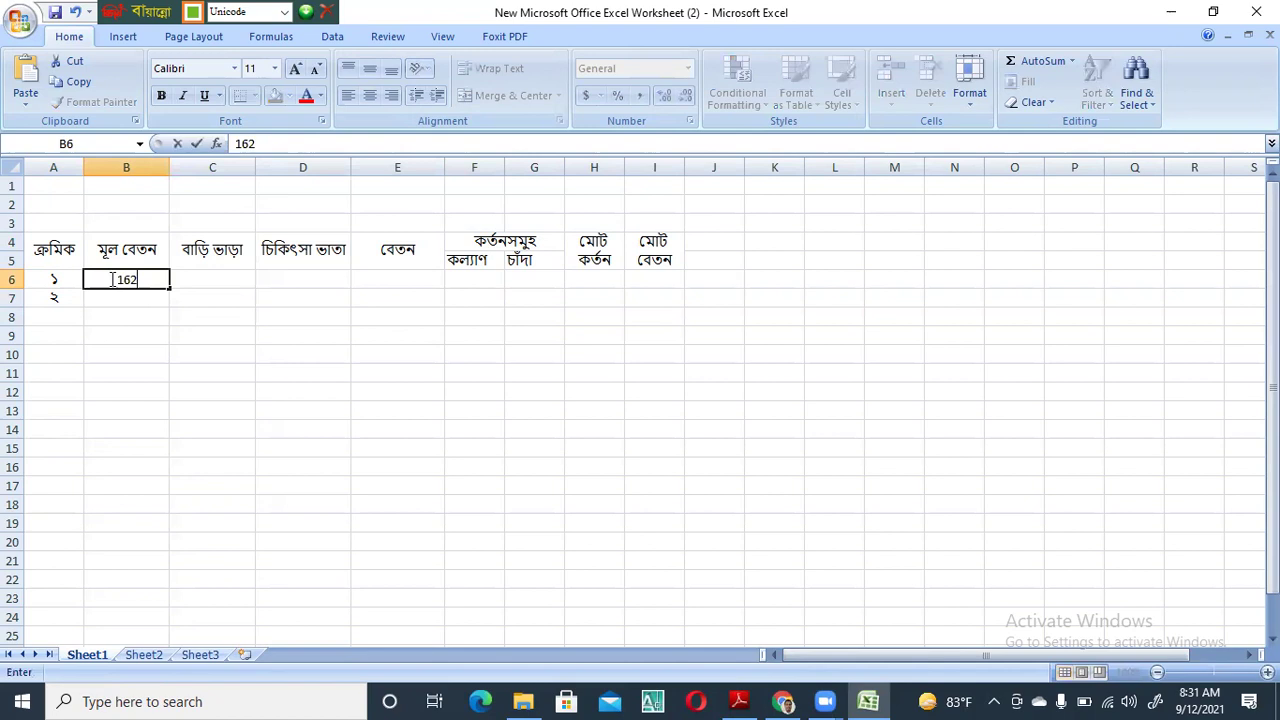
{"action": "key", "text": "BackSpace"}
{"action": "type", "text": "500"}
Calculate বাড়ি ভাড়া in C6 with the formula =B6*.55 and enter 700 as চিকিৎসা ভাতা in D6
{"action": "left_click", "coordinate": [218, 286]}
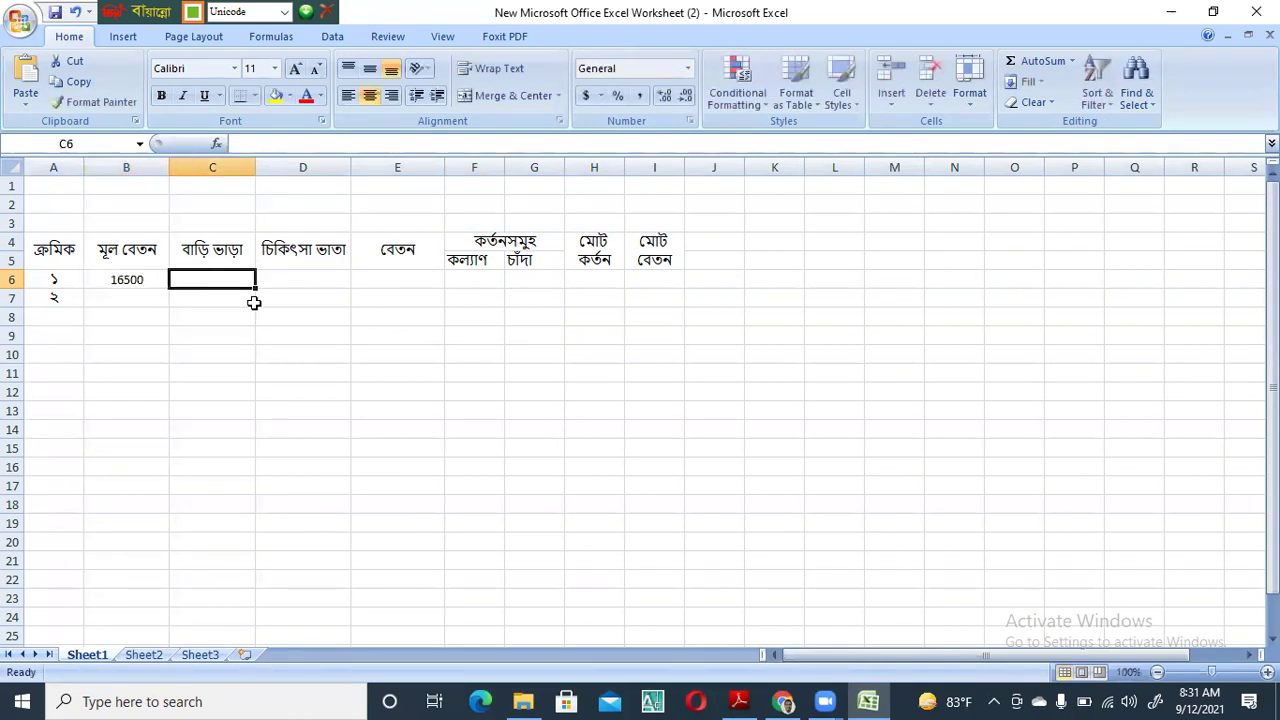
{"action": "type", "text": "="}
{"action": "left_click", "coordinate": [140, 280]}
{"action": "type", "text": "*.55"}
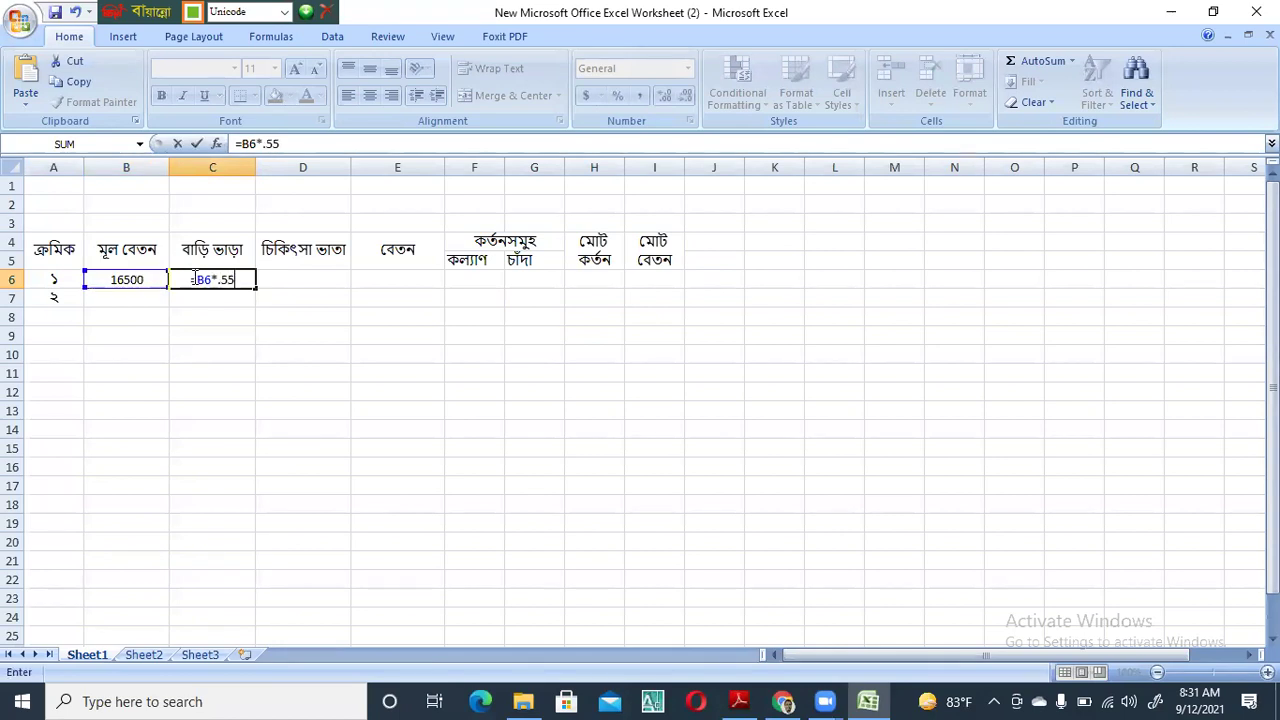
{"action": "key", "text": "Return"}
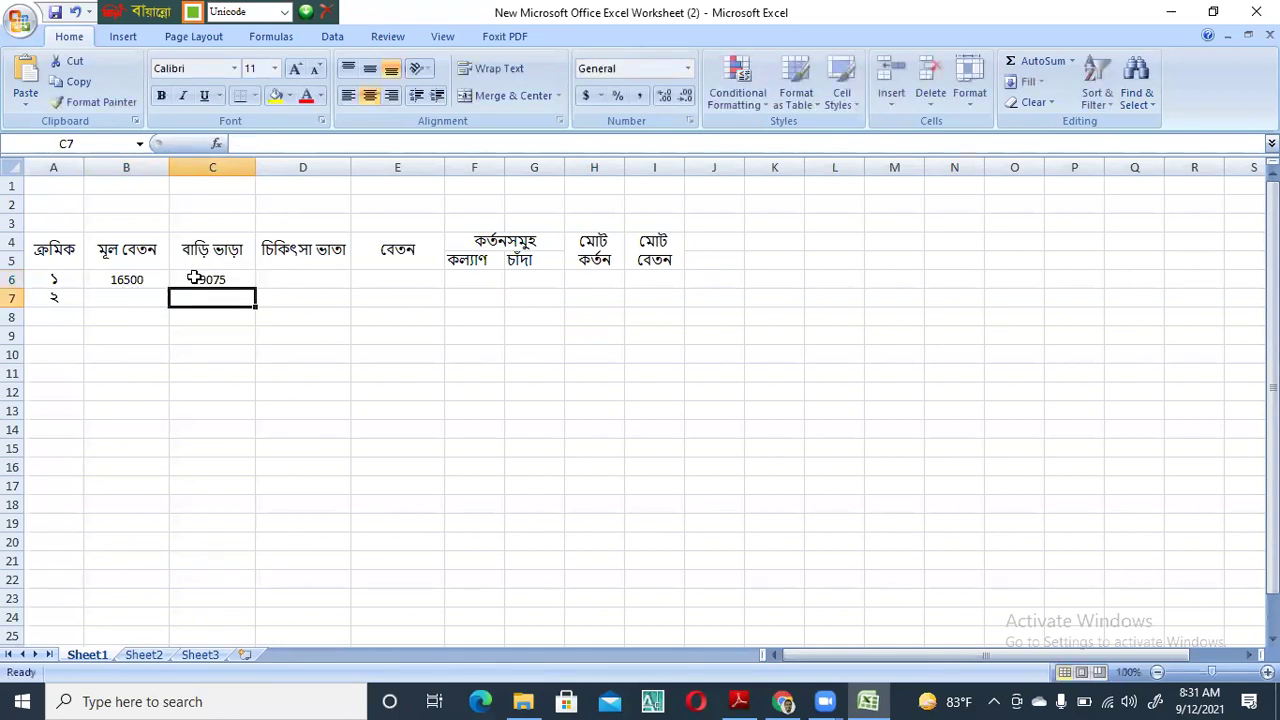
{"action": "left_click", "coordinate": [306, 279]}
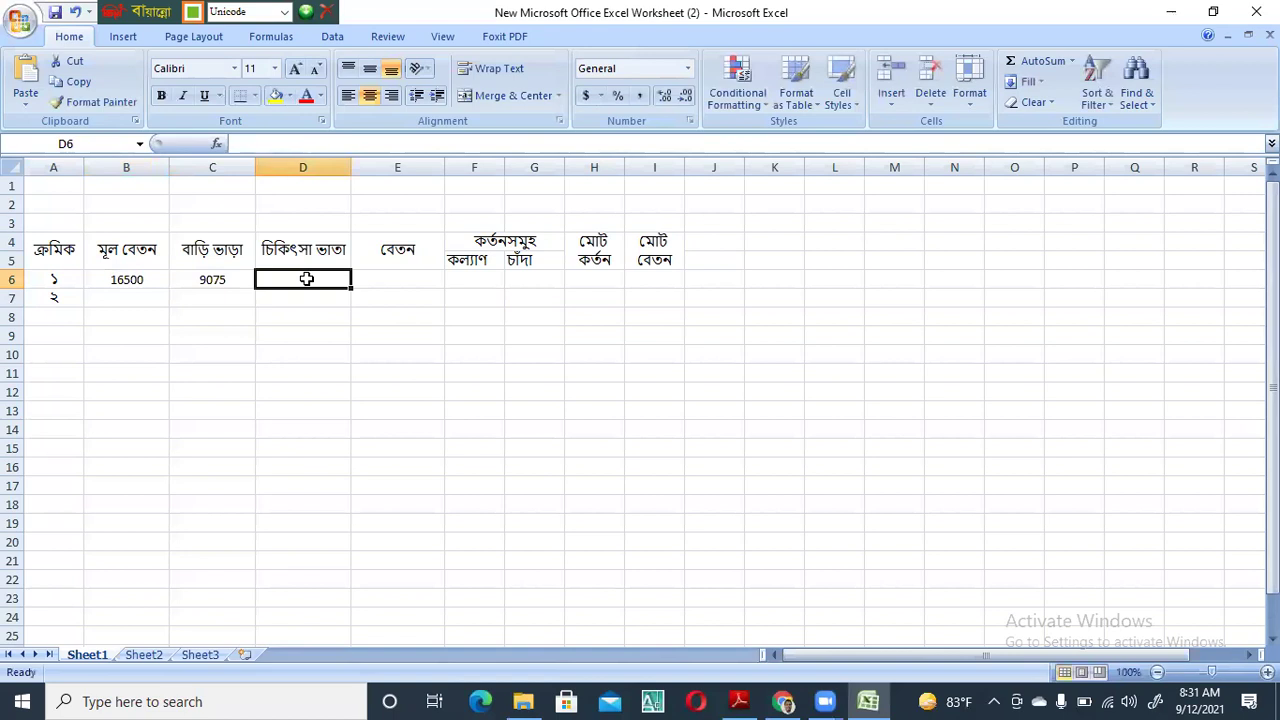
{"action": "type", "text": "700"}
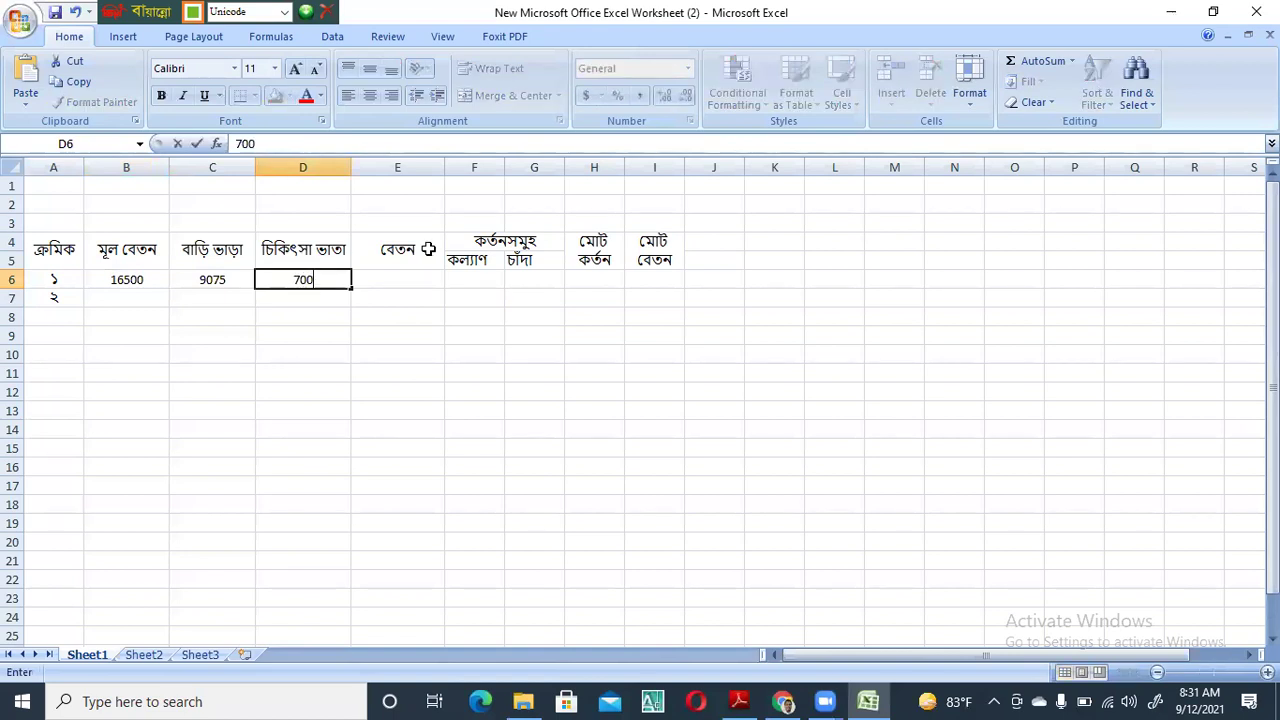
Add basic salary, house rent and medical allowance under বেতন in E6 with the formula =B6+C6+D6
{"action": "left_click", "coordinate": [412, 277]}
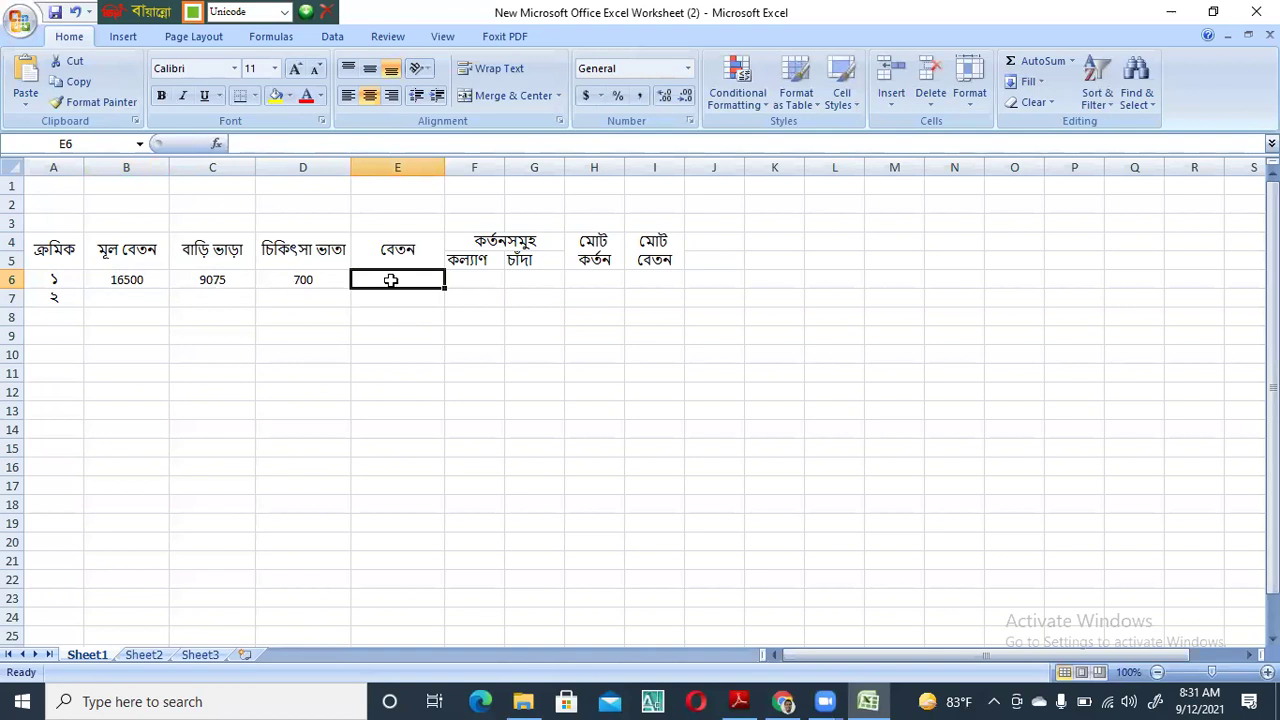
{"action": "type", "text": "="}
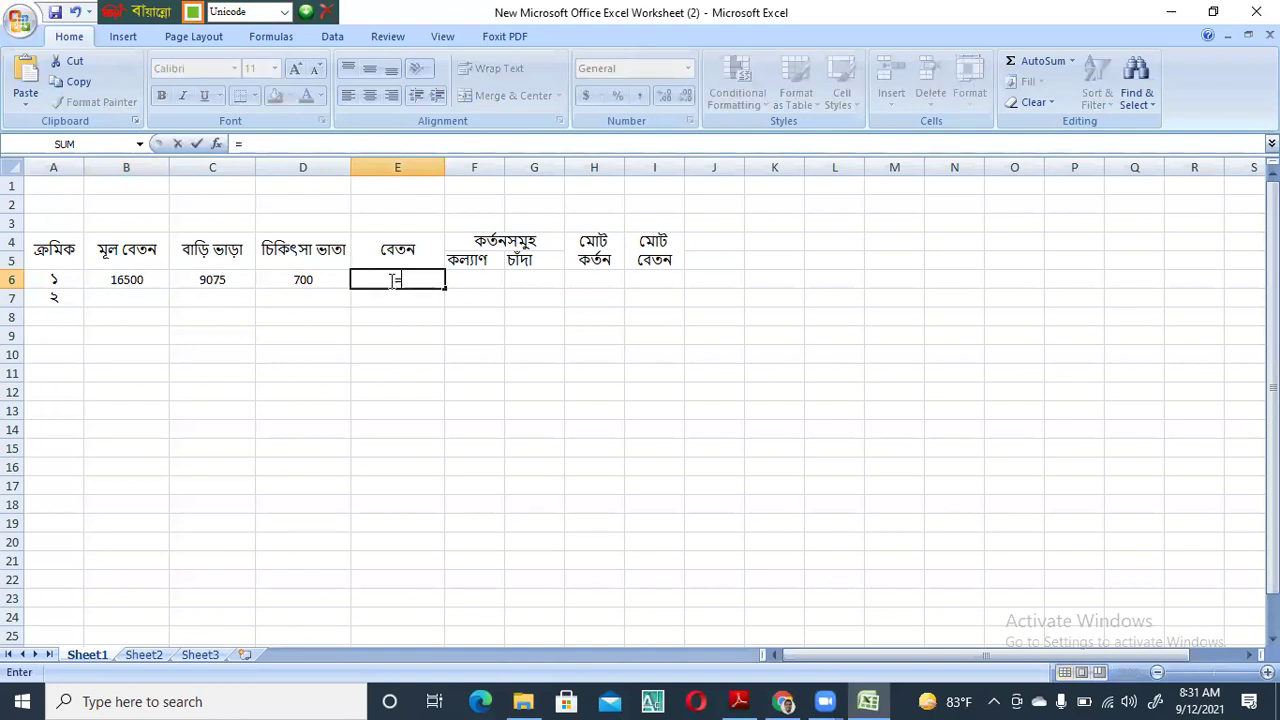
{"action": "left_click", "coordinate": [127, 278]}
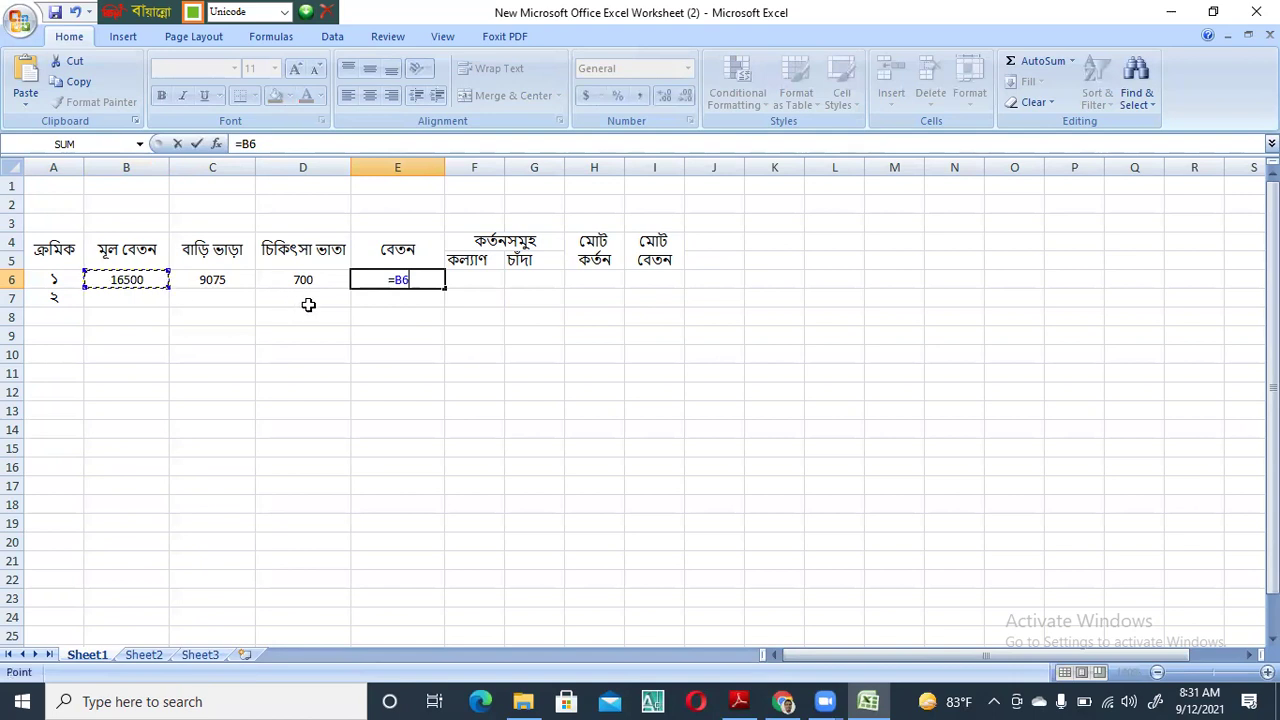
{"action": "type", "text": "+"}
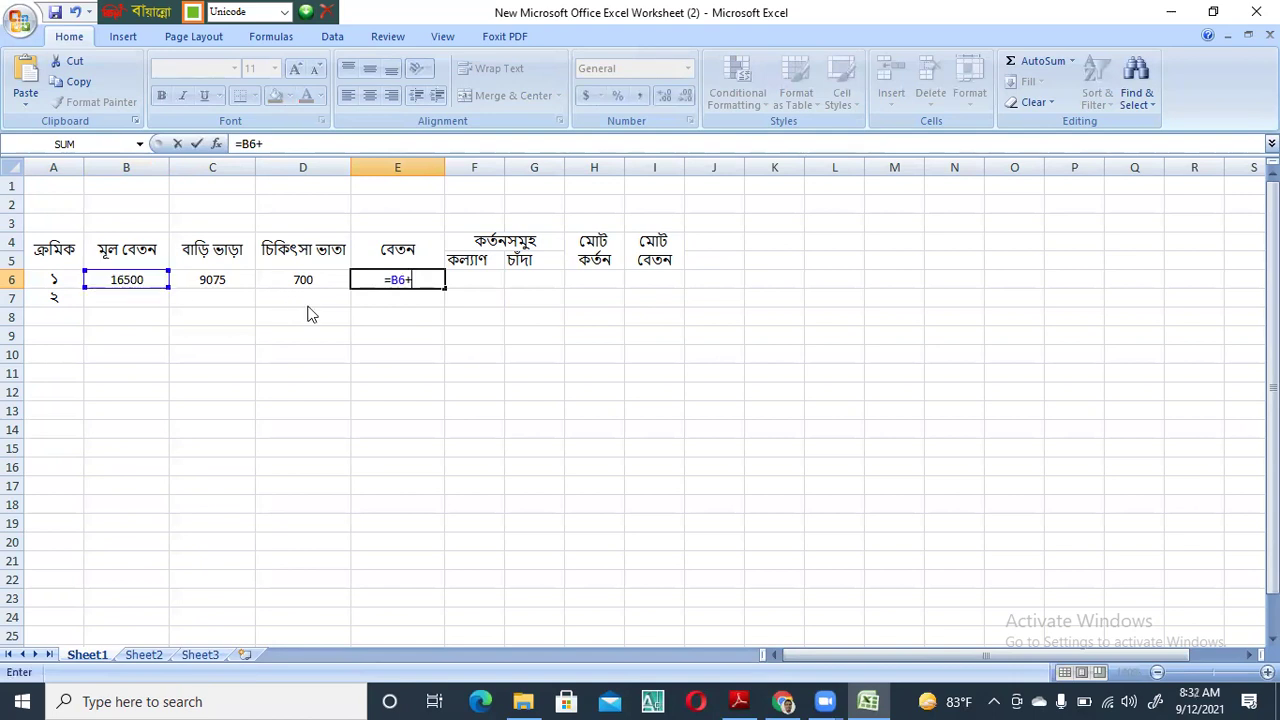
{"action": "left_click", "coordinate": [234, 281]}
{"action": "type", "text": "+"}
{"action": "left_click", "coordinate": [335, 279]}
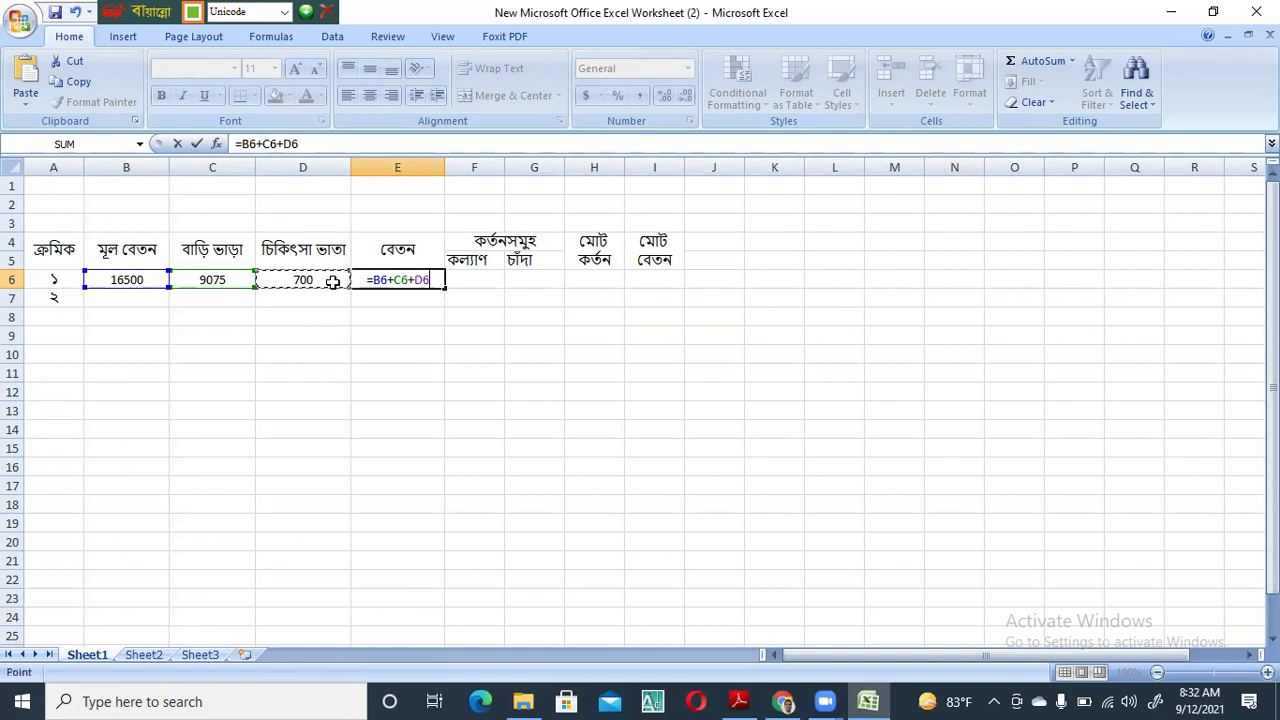
{"action": "key", "text": "Return"}
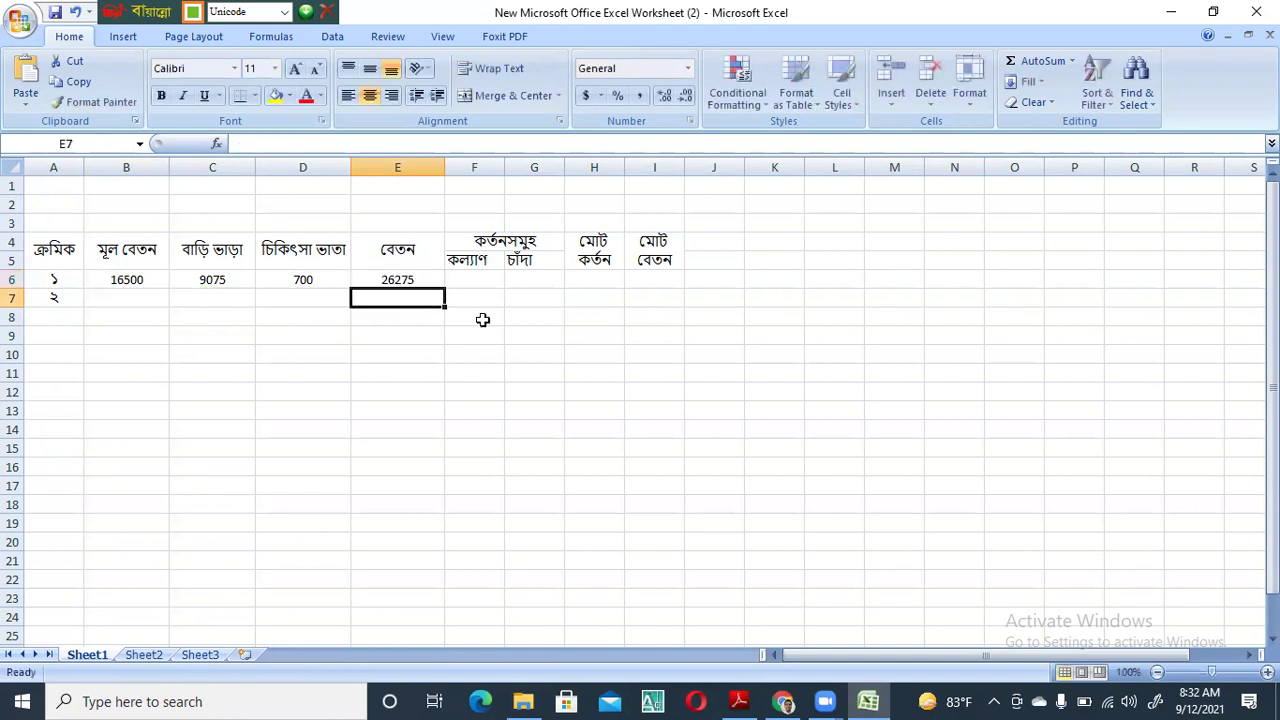
{"action": "left_click", "coordinate": [410, 283]}
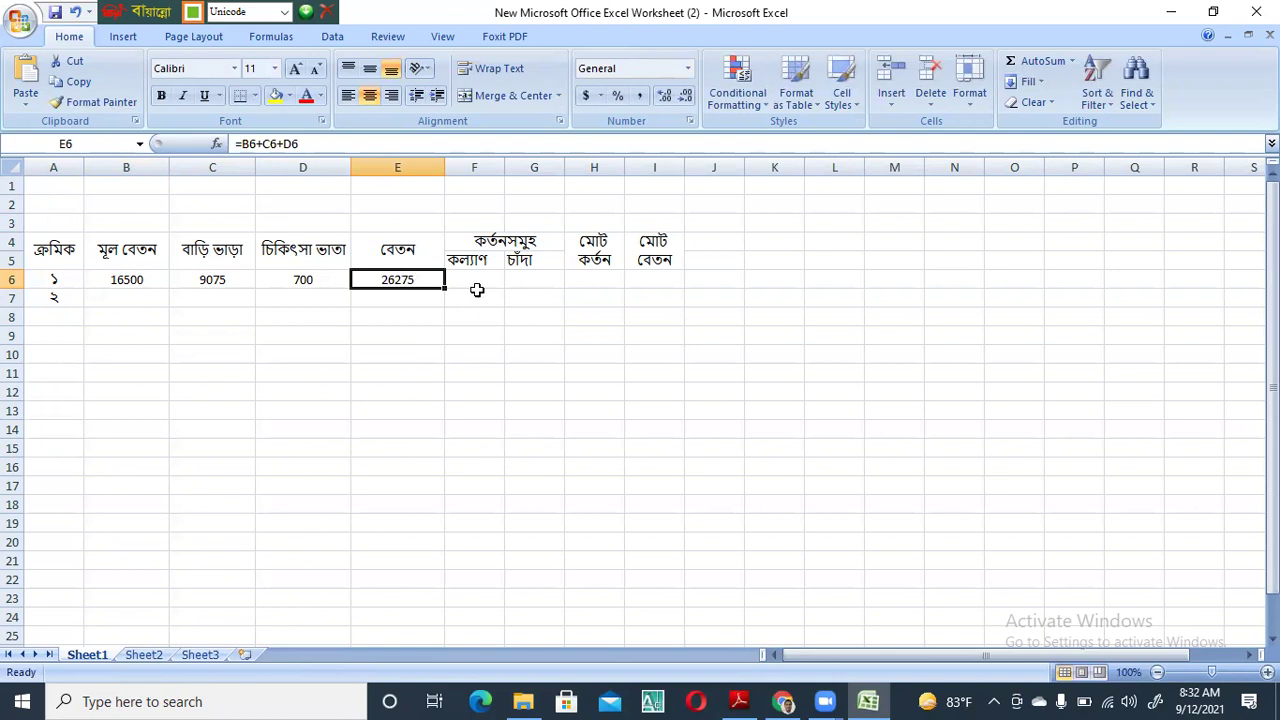
Enter the first row's deductions: 90 under কল্যাণ in F6 and 250 under চাঁদা in G6
{"action": "left_click", "coordinate": [480, 289]}
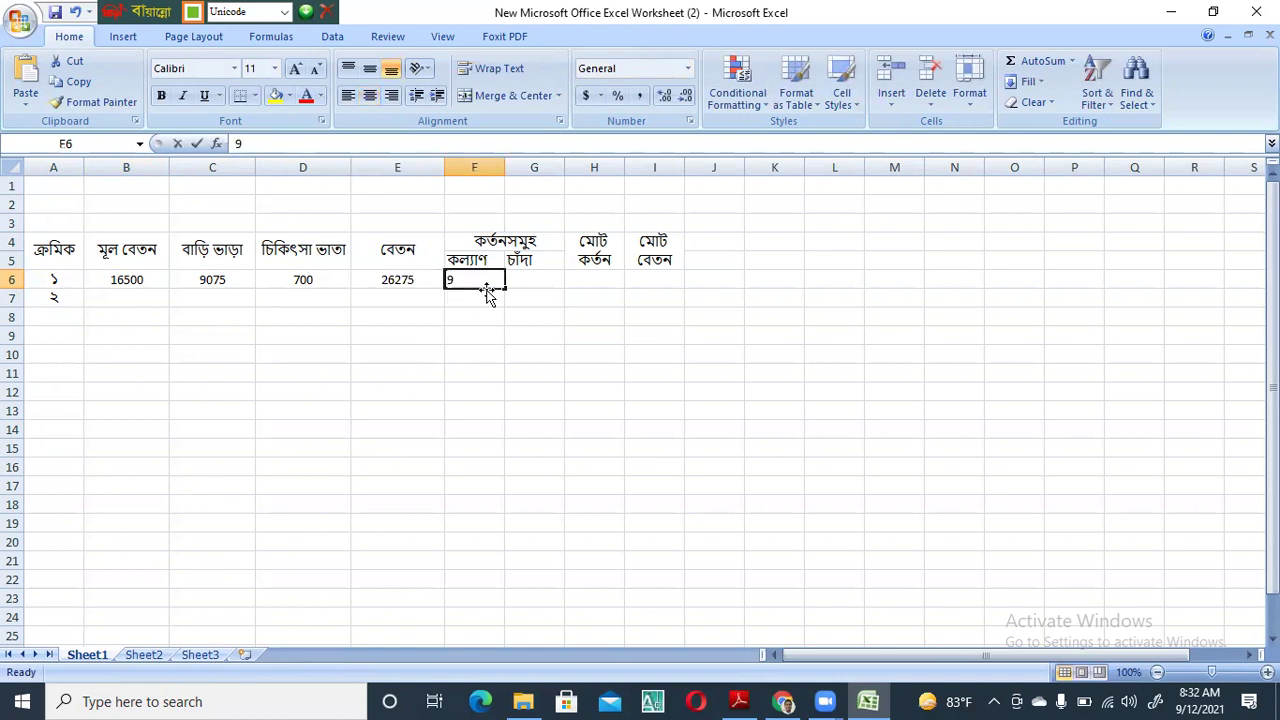
{"action": "type", "text": "90"}
{"action": "left_click", "coordinate": [520, 283]}
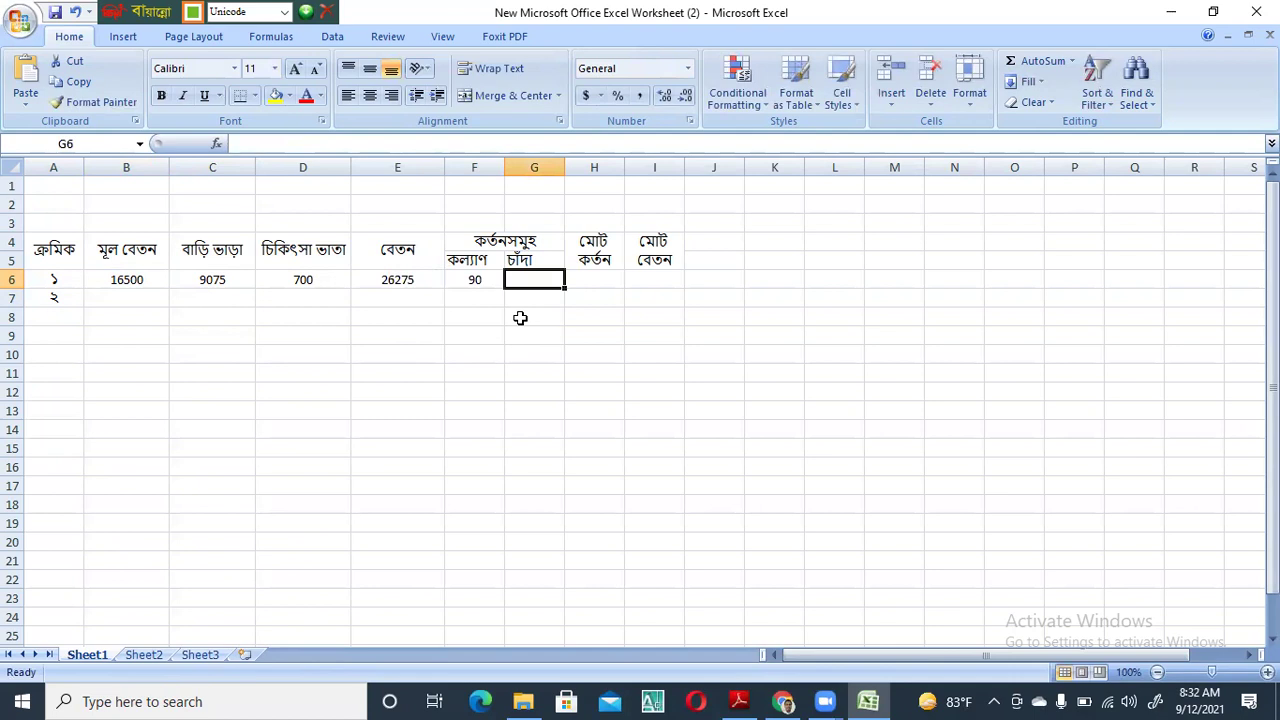
{"action": "type", "text": "250"}
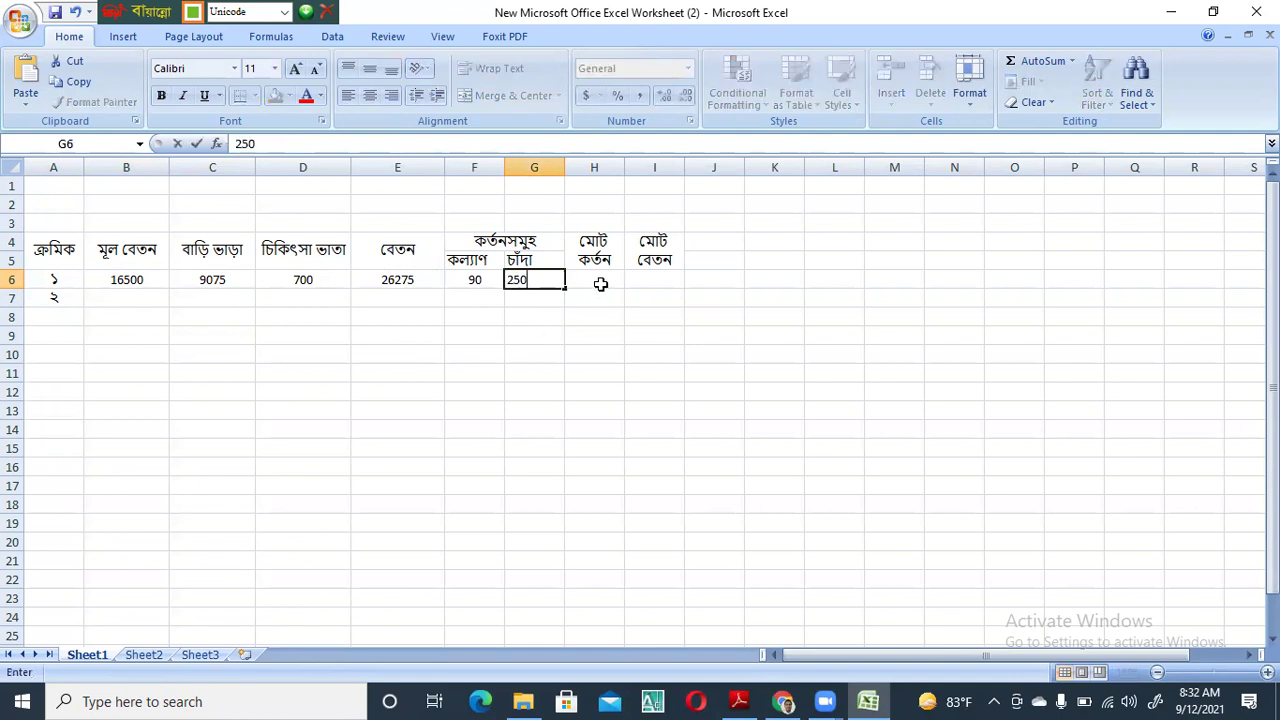
Total the deductions in H6 with the formula =F6+G6 and center the cell horizontally and vertically
{"action": "left_click", "coordinate": [598, 281]}
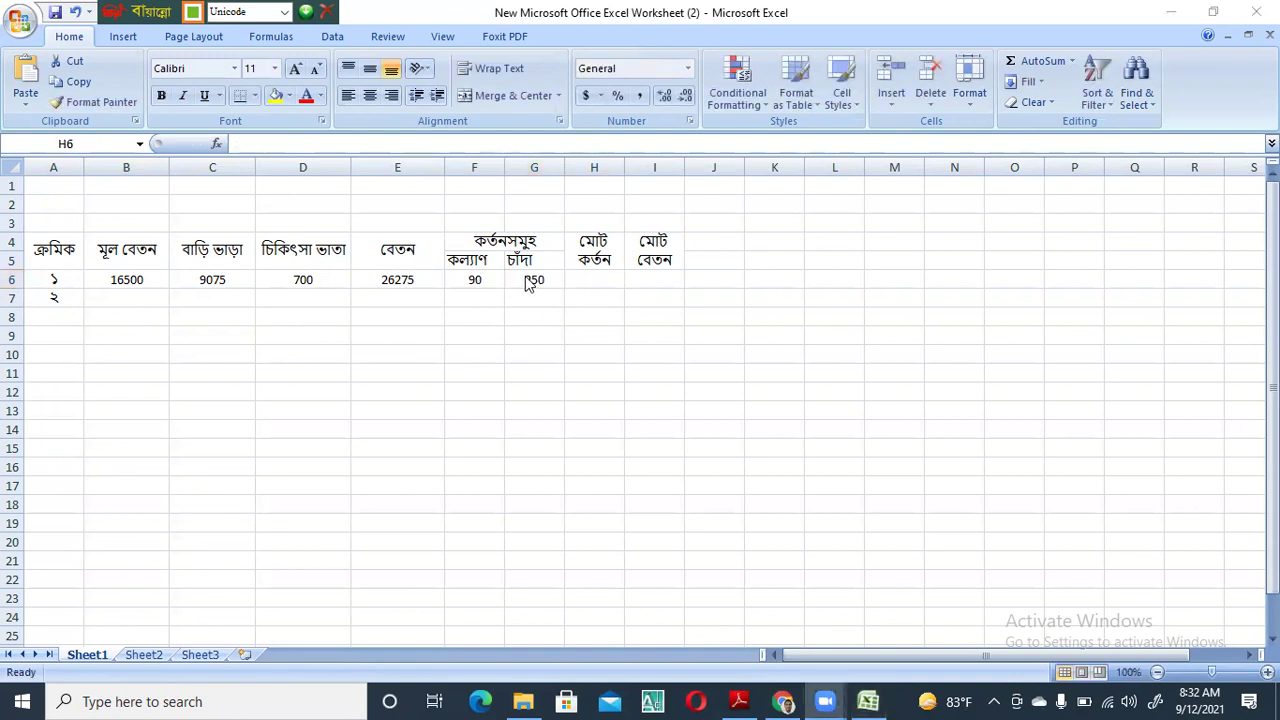
{"action": "left_click", "coordinate": [586, 280]}
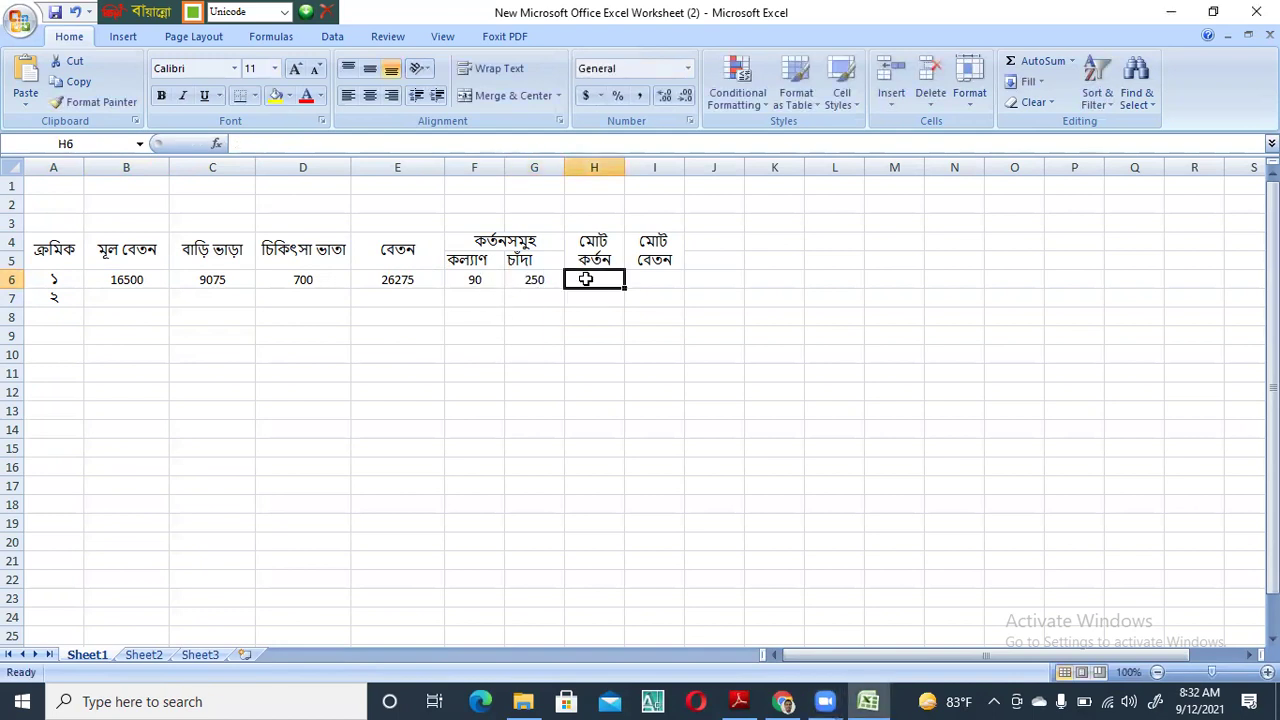
{"action": "type", "text": "="}
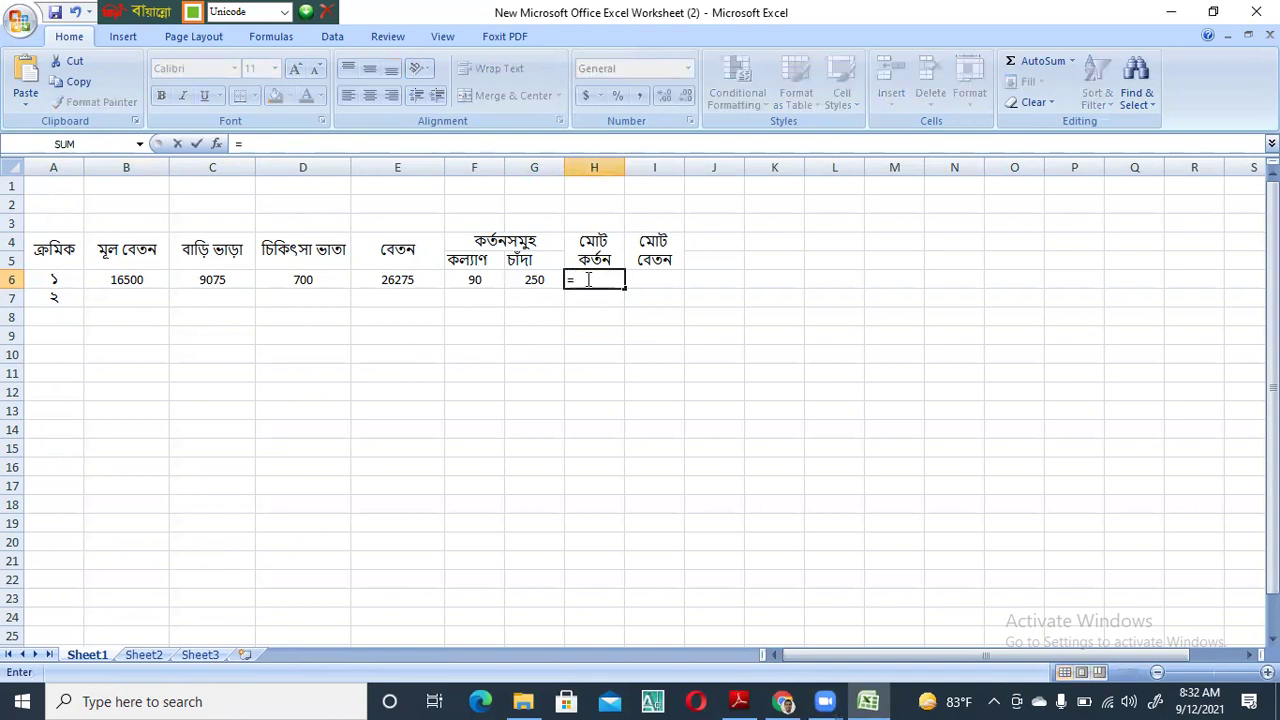
{"action": "left_click", "coordinate": [490, 279]}
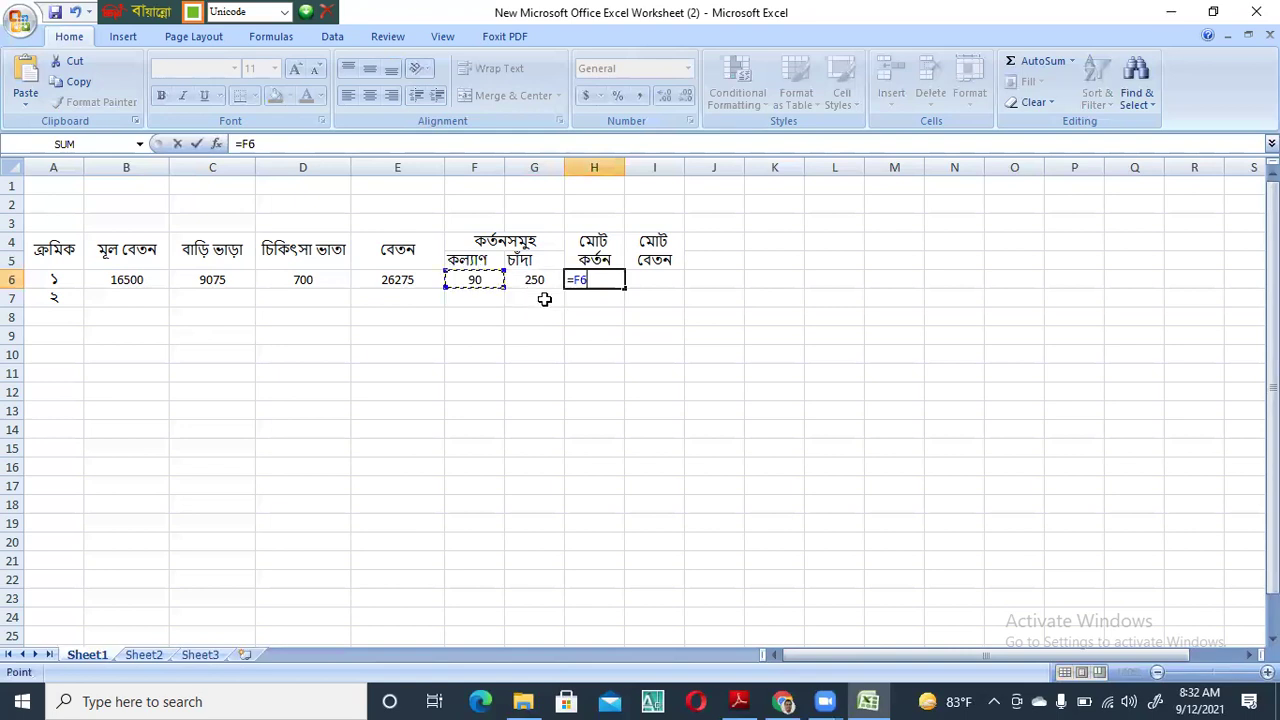
{"action": "type", "text": "+"}
{"action": "left_click", "coordinate": [531, 281]}
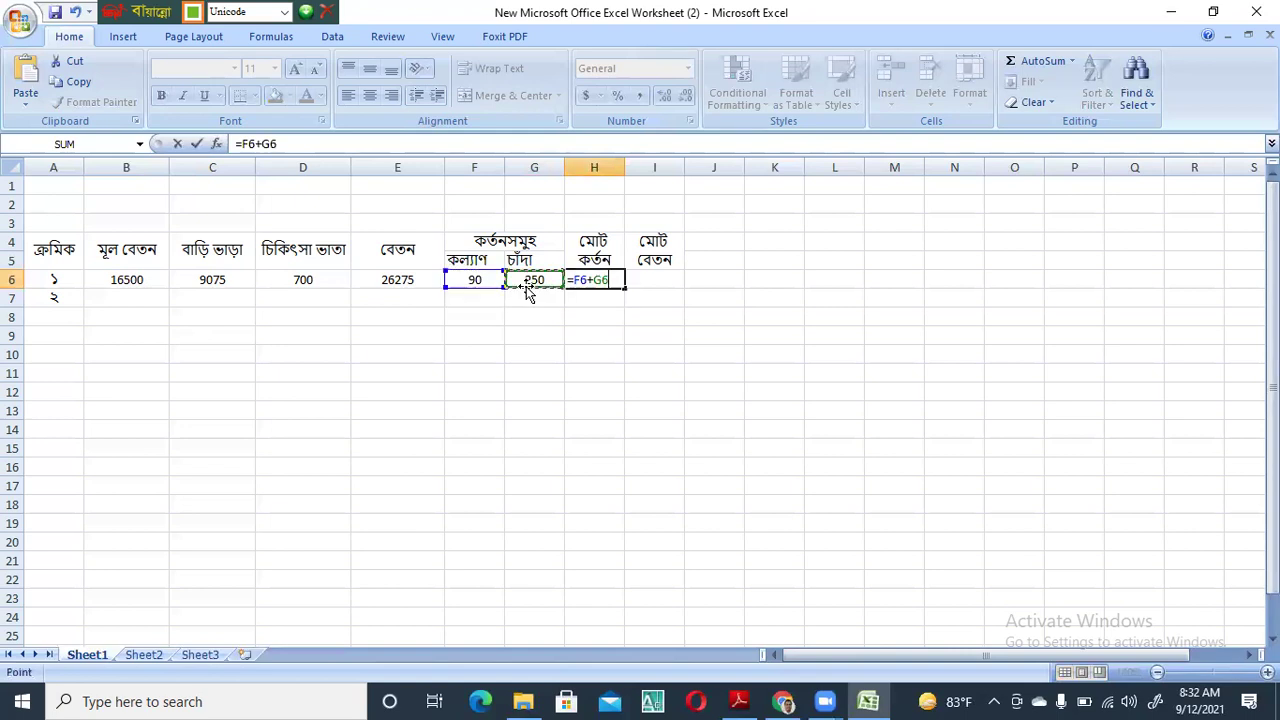
{"action": "key", "text": "Return"}
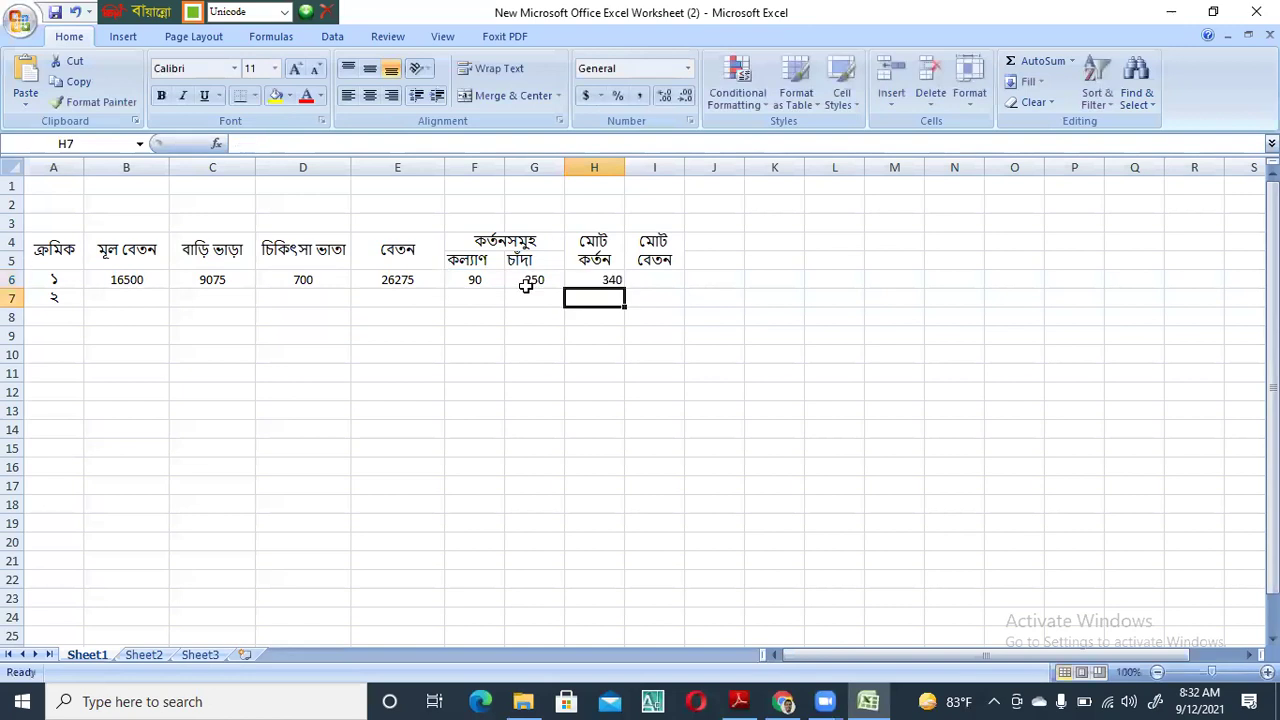
{"action": "left_click", "coordinate": [608, 280]}
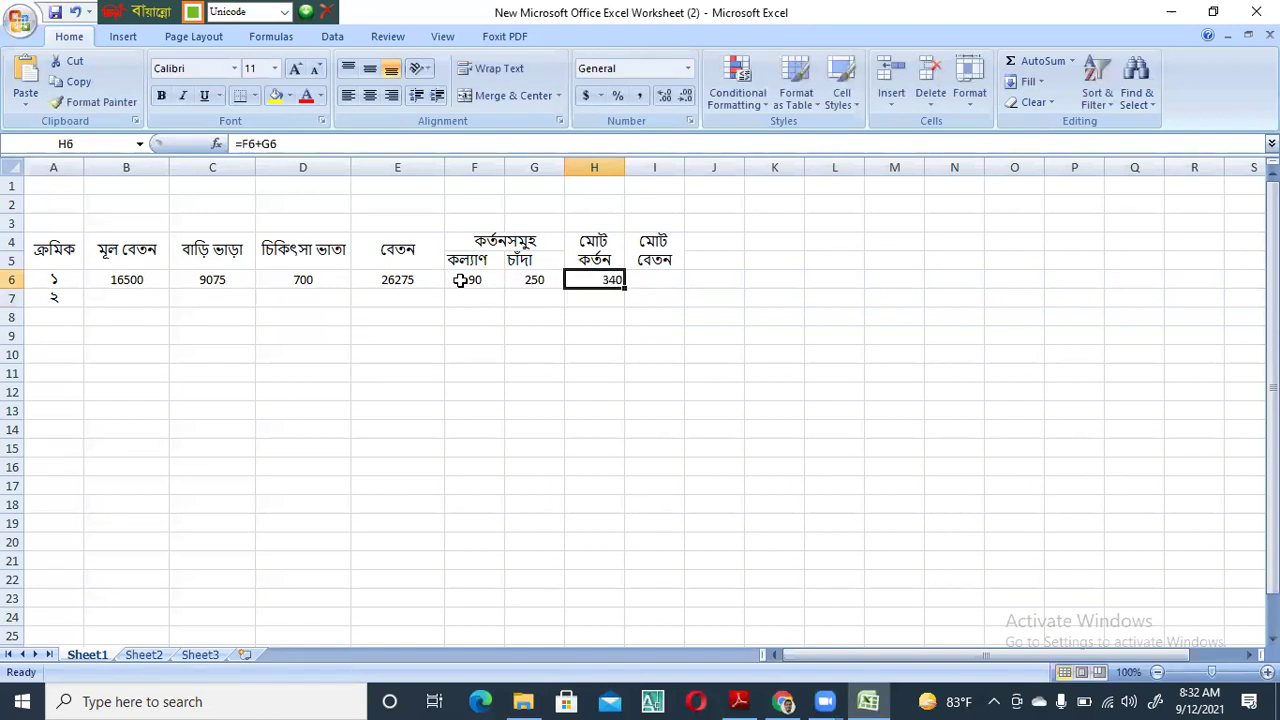
{"action": "left_click", "coordinate": [369, 95]}
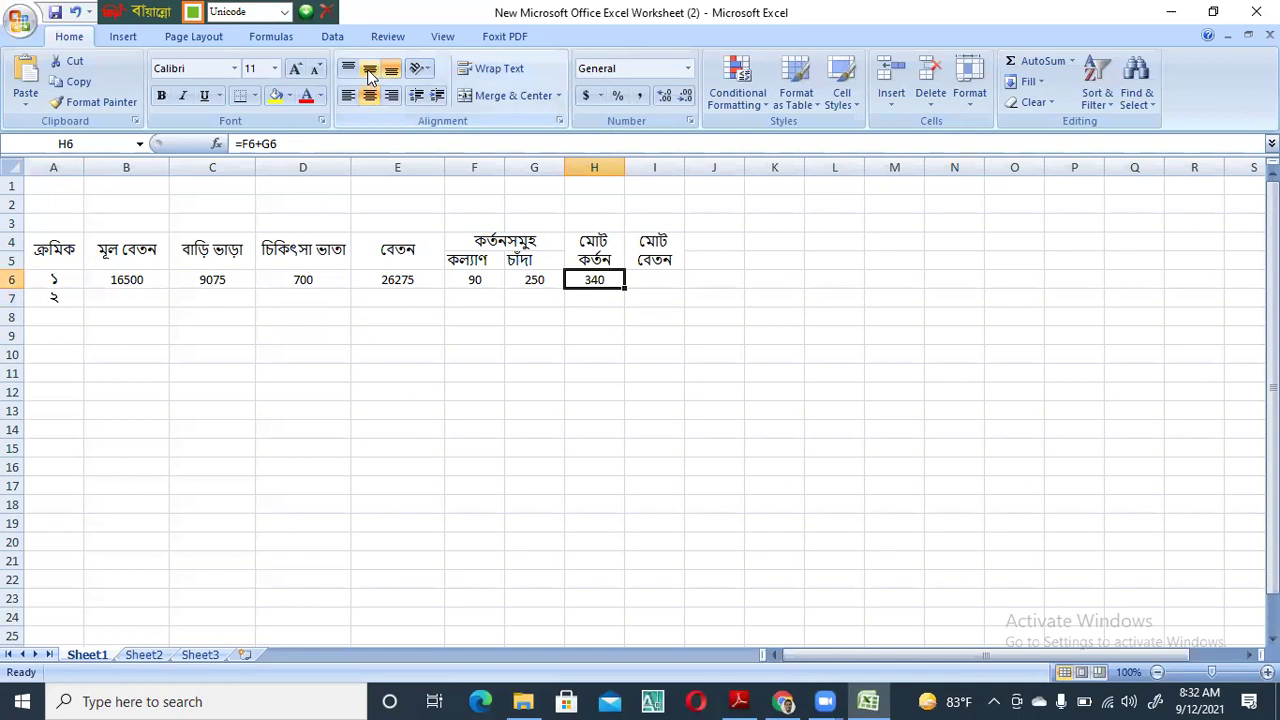
Calculate মোট বেতন in I6 by subtracting total deductions from salary with the formula =E6-H6
{"action": "left_click", "coordinate": [636, 281]}
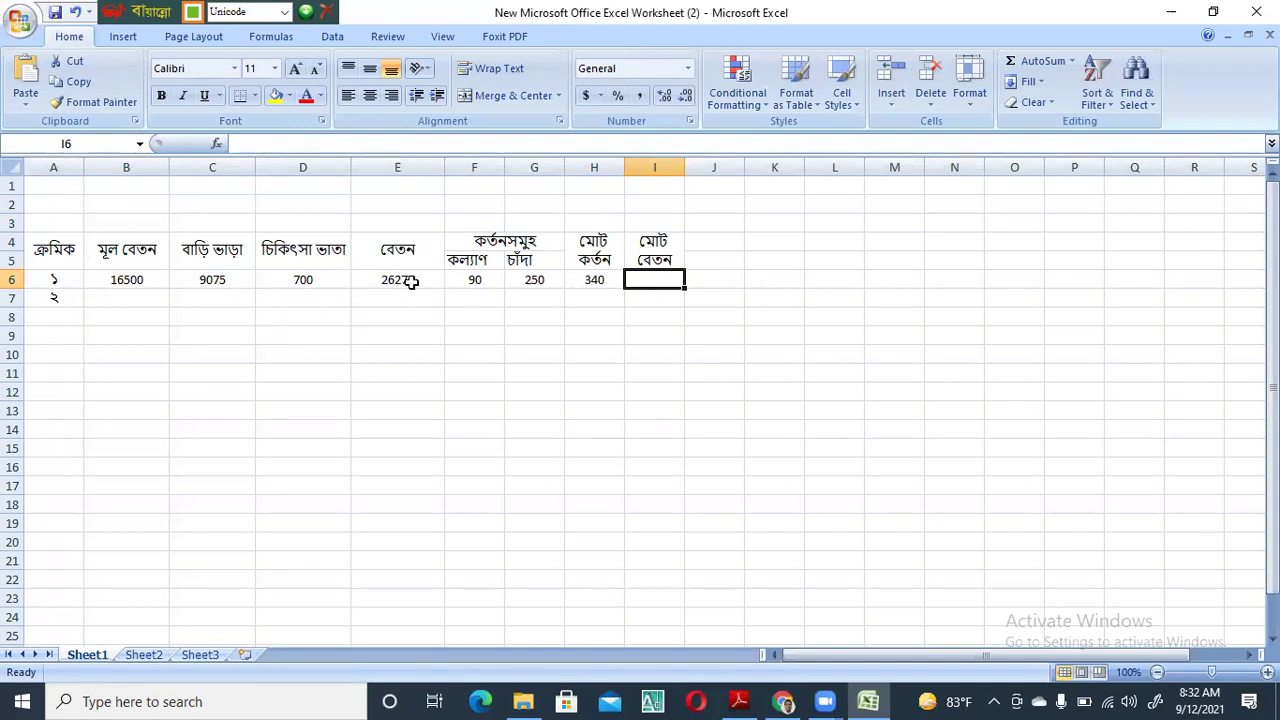
{"action": "type", "text": "="}
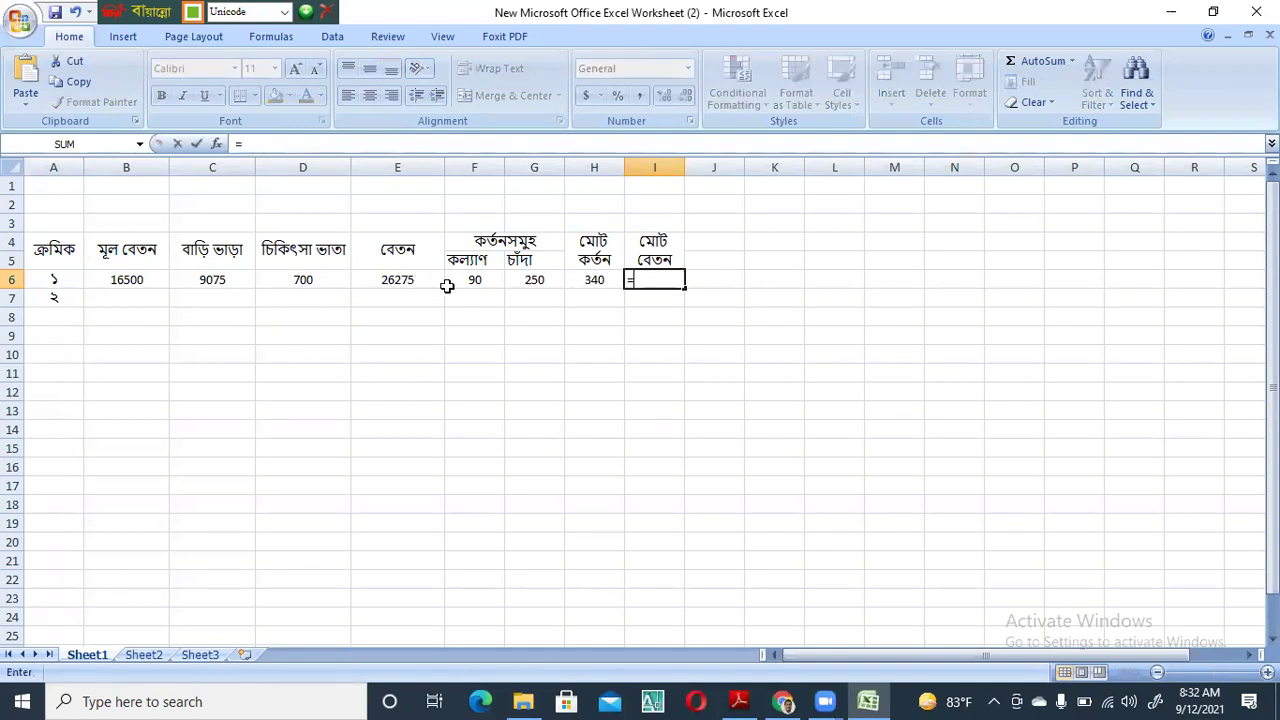
{"action": "left_click", "coordinate": [412, 279]}
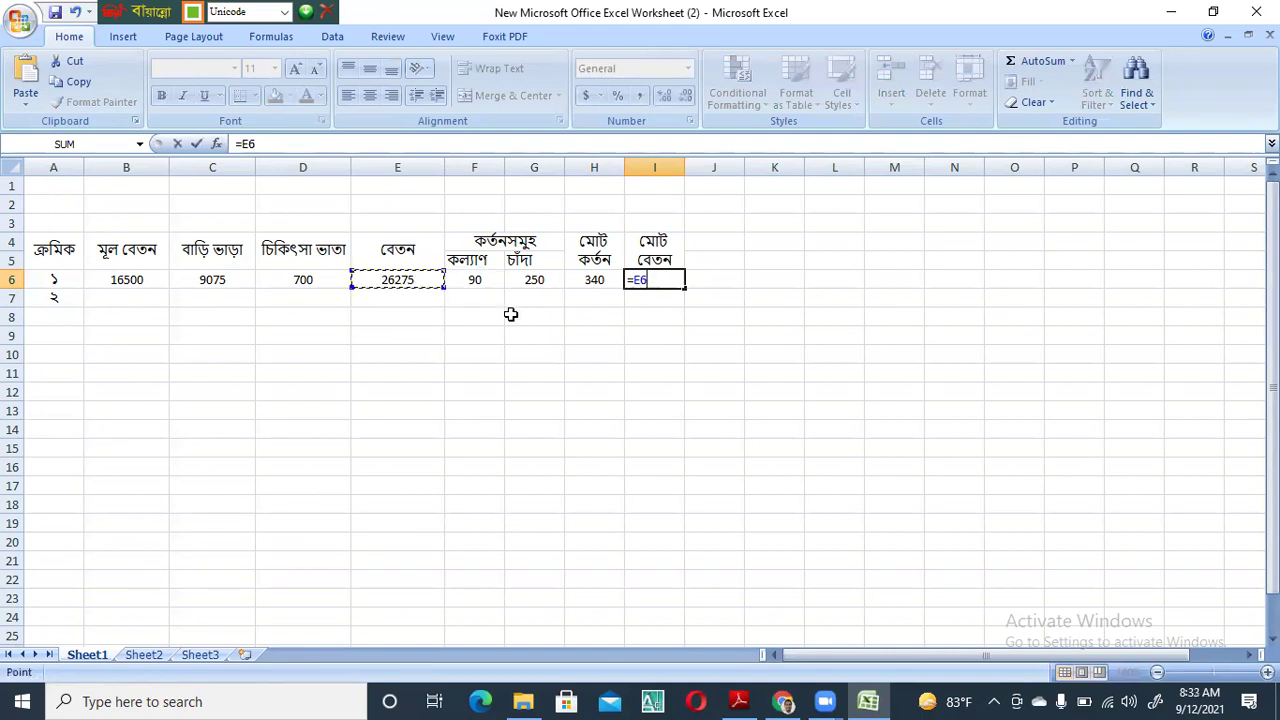
{"action": "type", "text": "-"}
{"action": "left_click", "coordinate": [597, 281]}
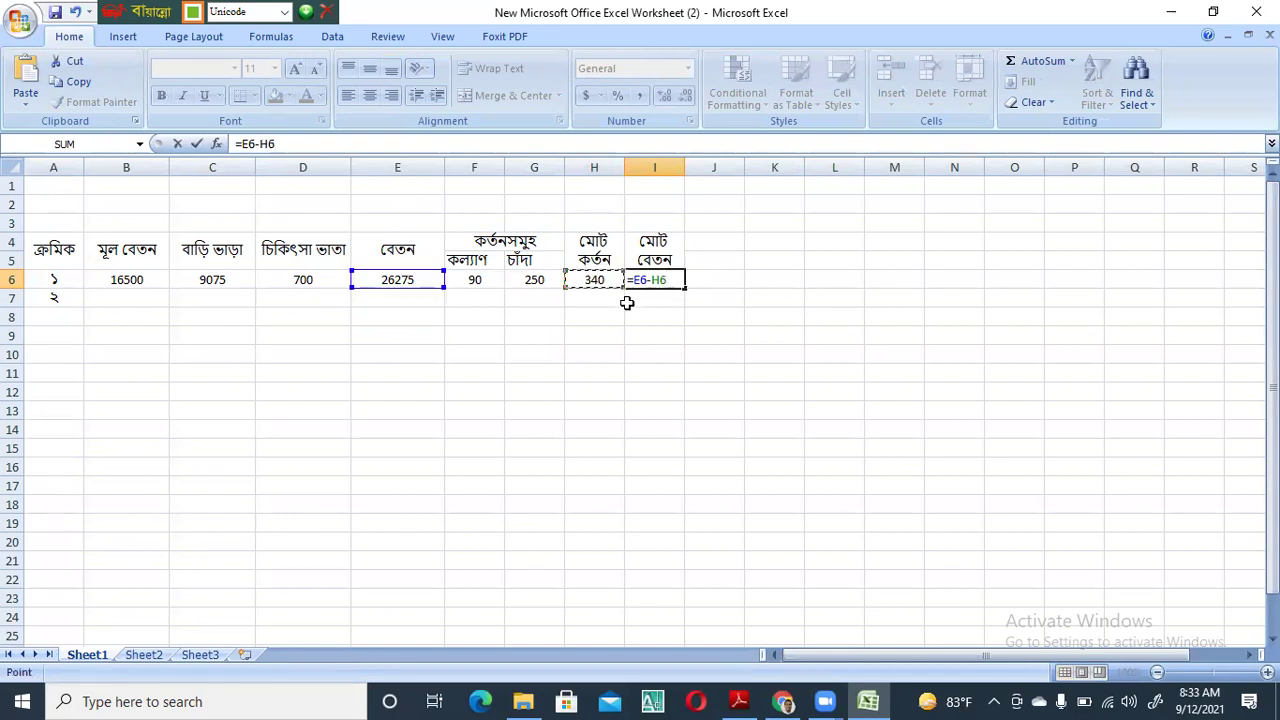
{"action": "key", "text": "Return"}
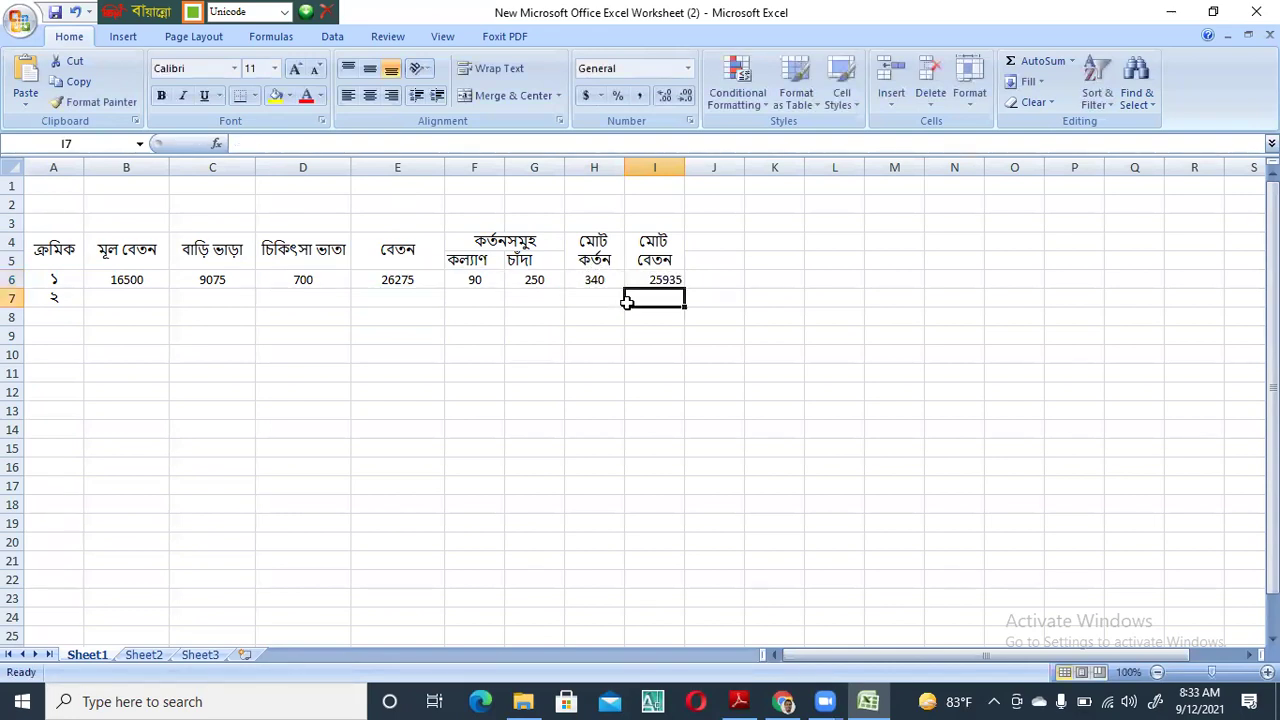
{"action": "left_click", "coordinate": [402, 279]}
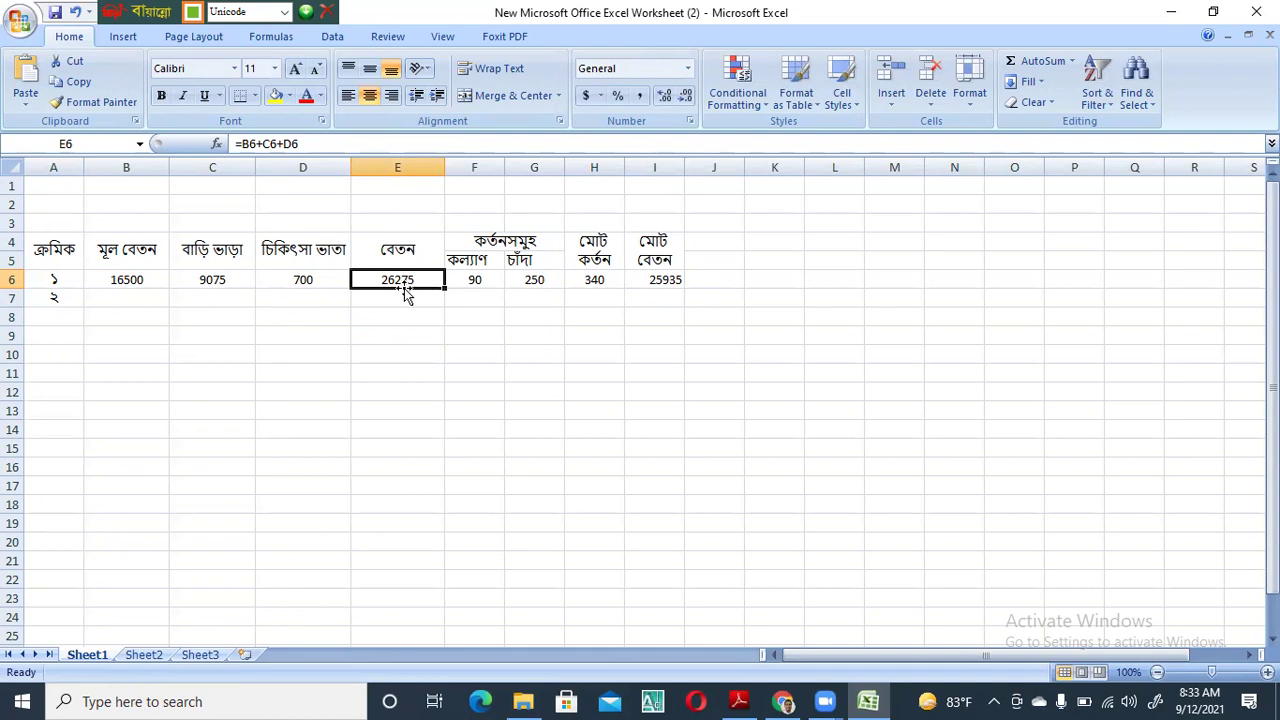
{"action": "left_click", "coordinate": [598, 284]}
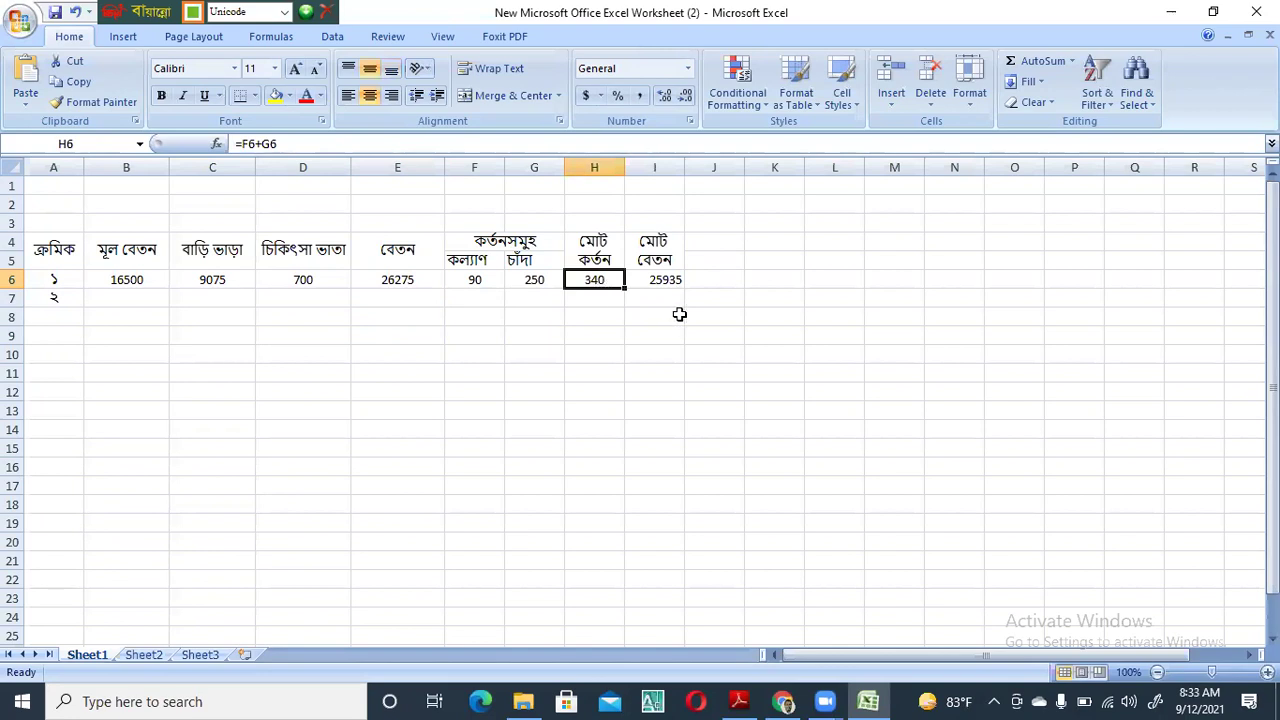
{"action": "left_click", "coordinate": [667, 283]}
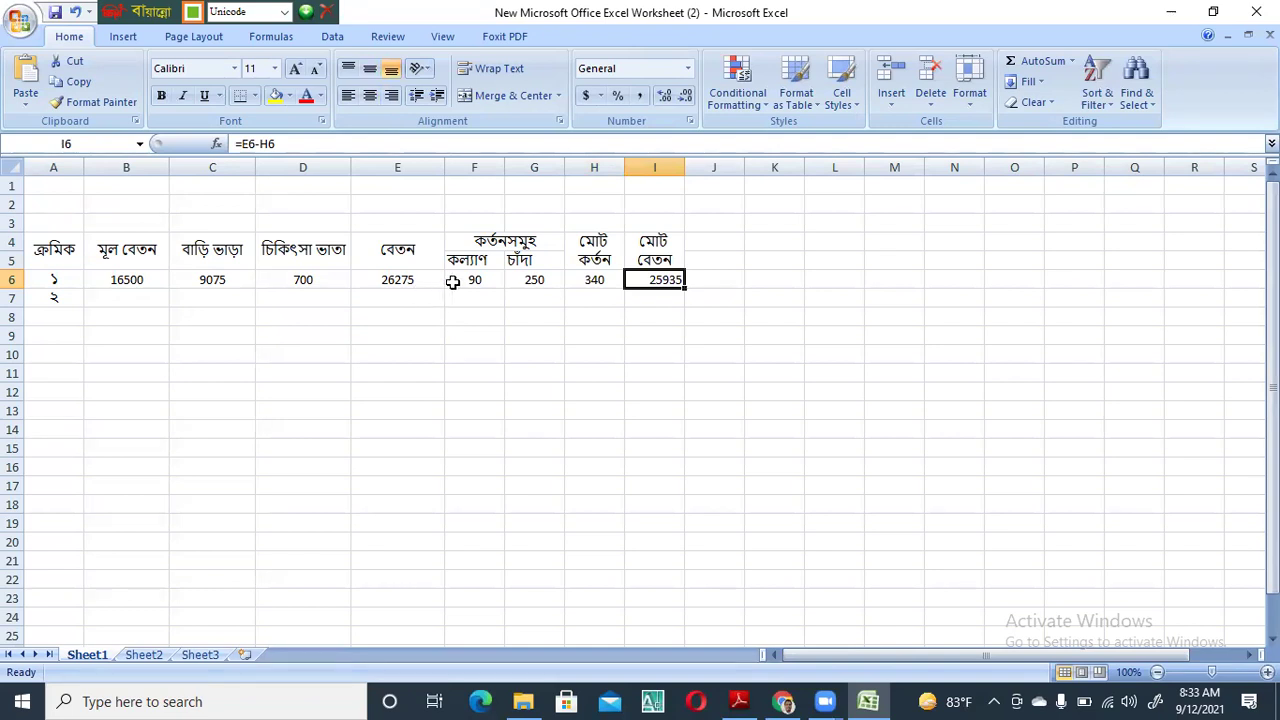
Center the চাঁদা heading horizontally in G5
{"action": "left_click", "coordinate": [537, 282]}
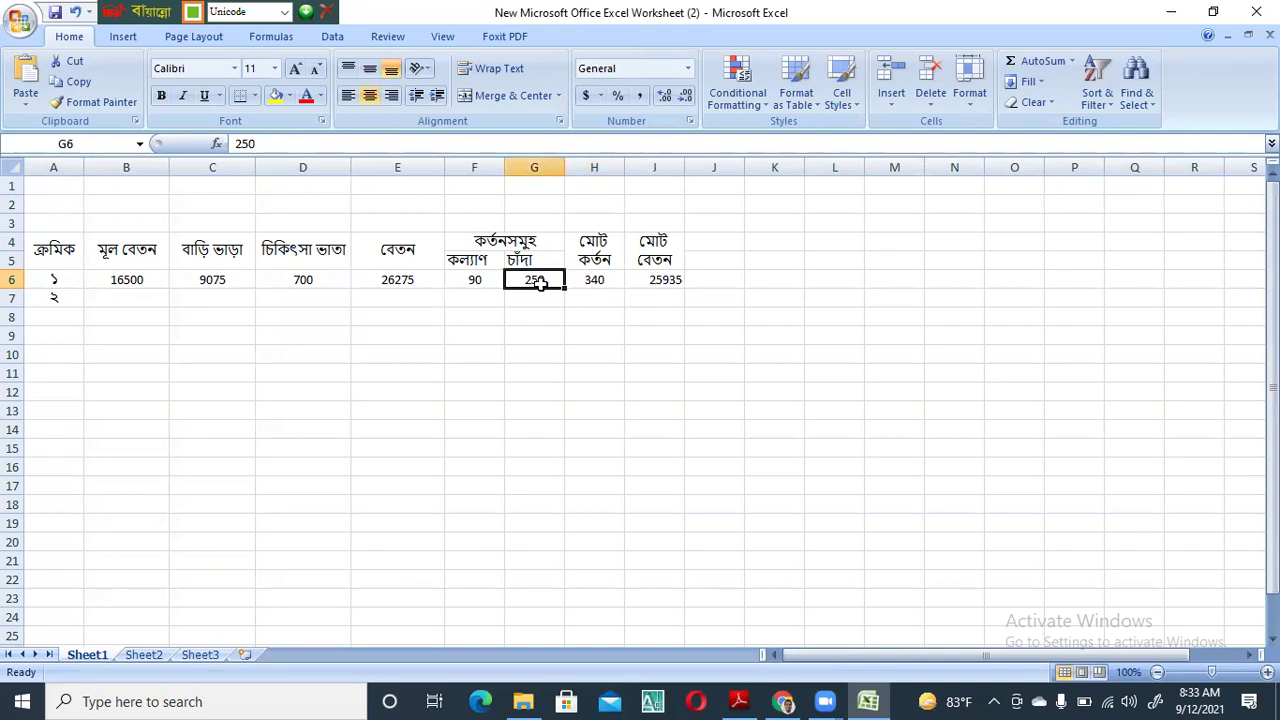
{"action": "left_click", "coordinate": [530, 261]}
{"action": "left_click", "coordinate": [370, 97]}
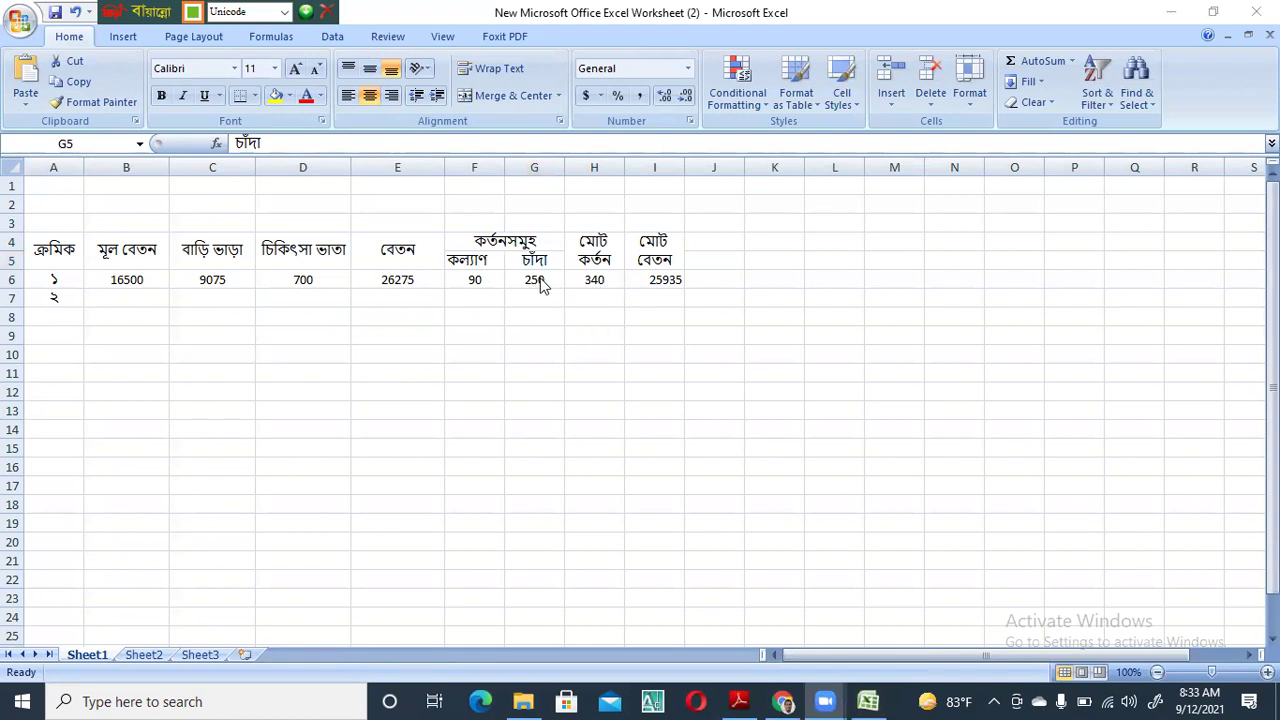
Enter the serial number ২ in A8 under the ক্রমিক heading
{"action": "left_click", "coordinate": [395, 281]}
{"action": "left_click", "coordinate": [215, 281]}
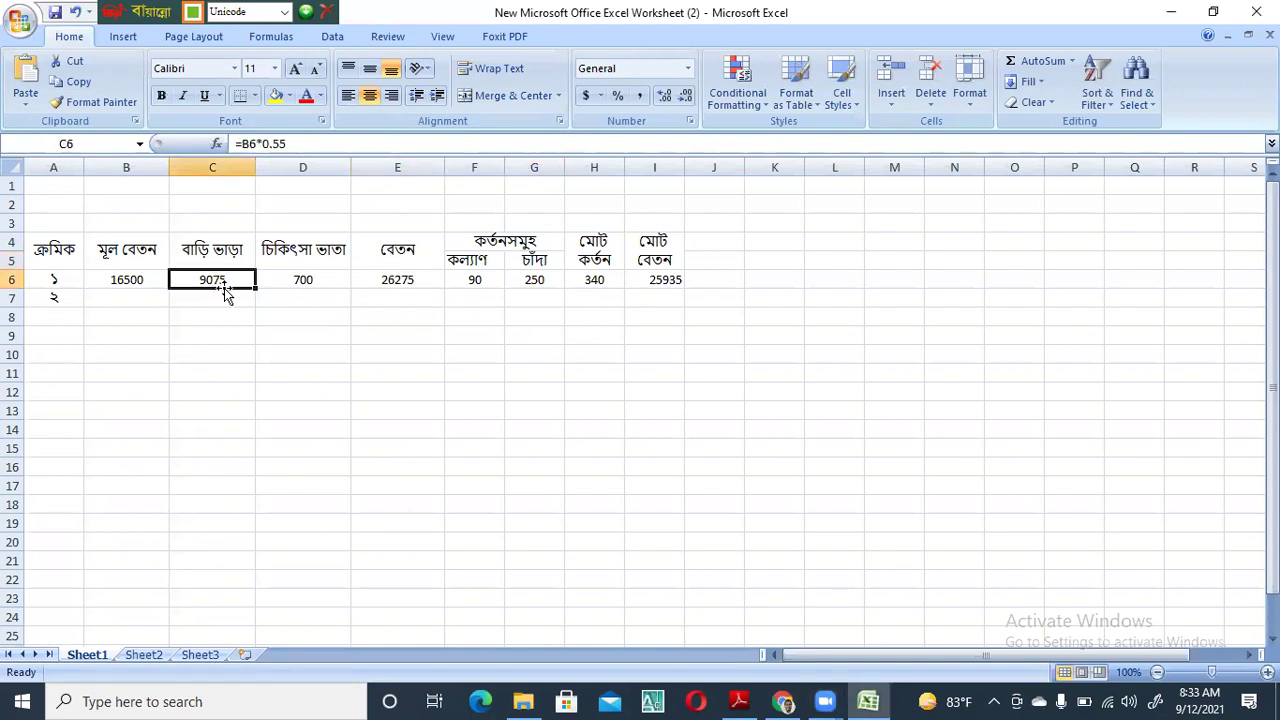
{"action": "left_click", "coordinate": [70, 318]}
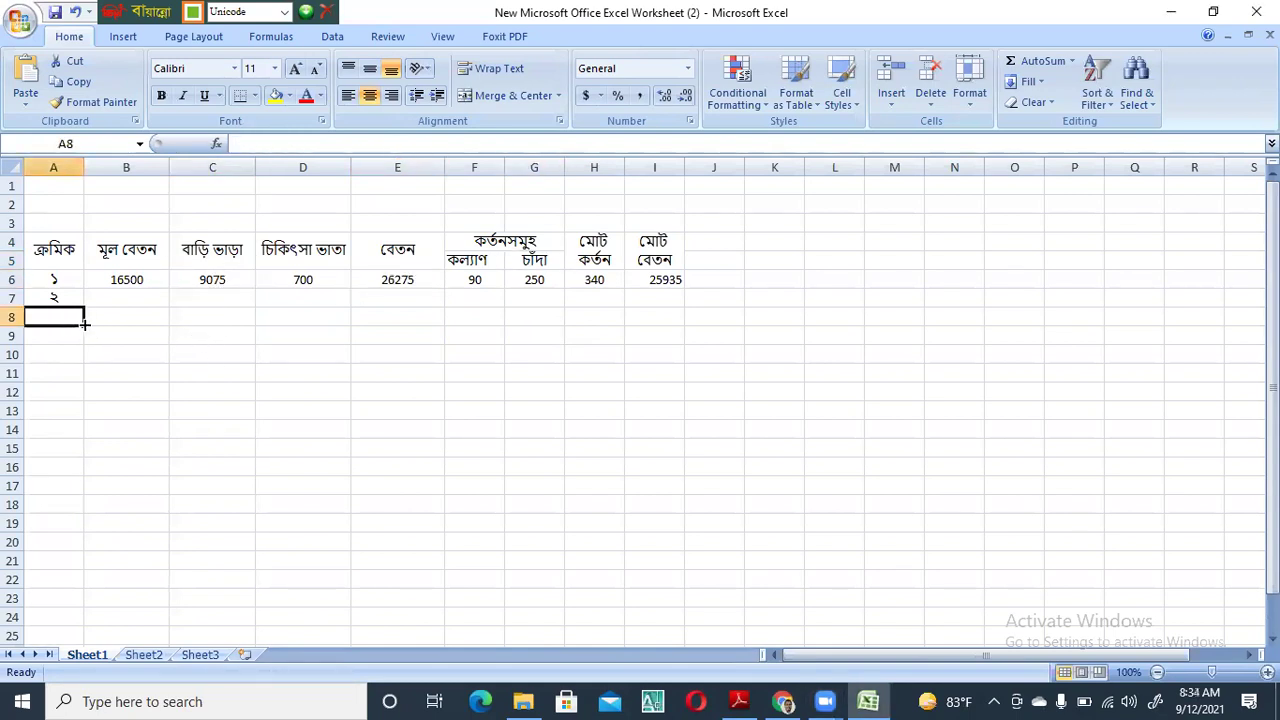
{"action": "type", "text": "২"}
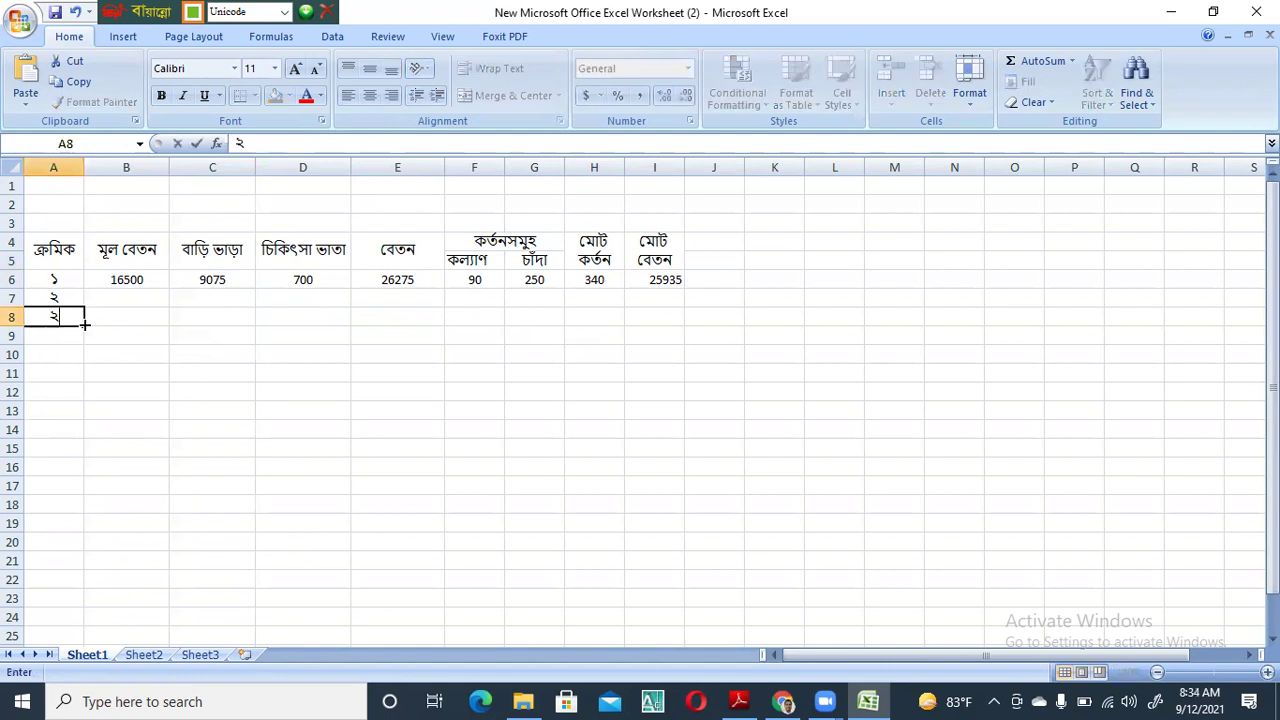
{"action": "left_click", "coordinate": [138, 283]}
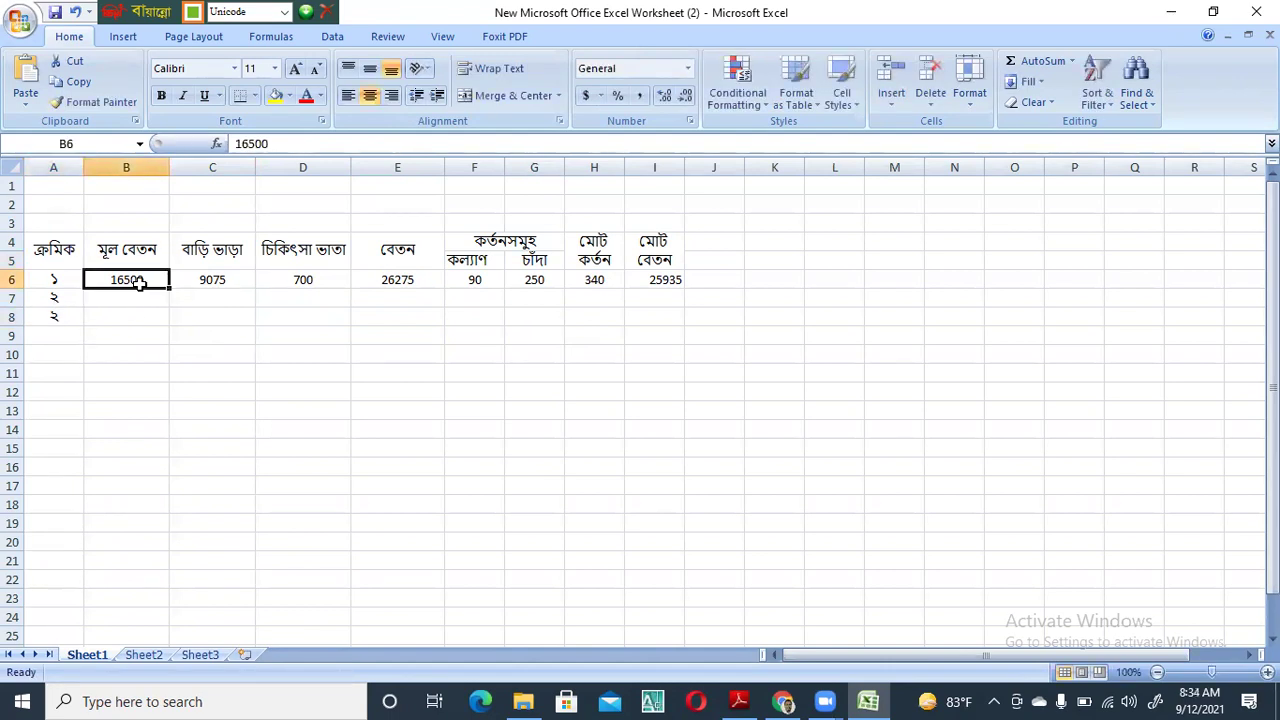
Fill the বাড়ি ভাড়া formula from C6 and the বেতন formula from E6 down to row 8
{"action": "left_click", "coordinate": [242, 282]}
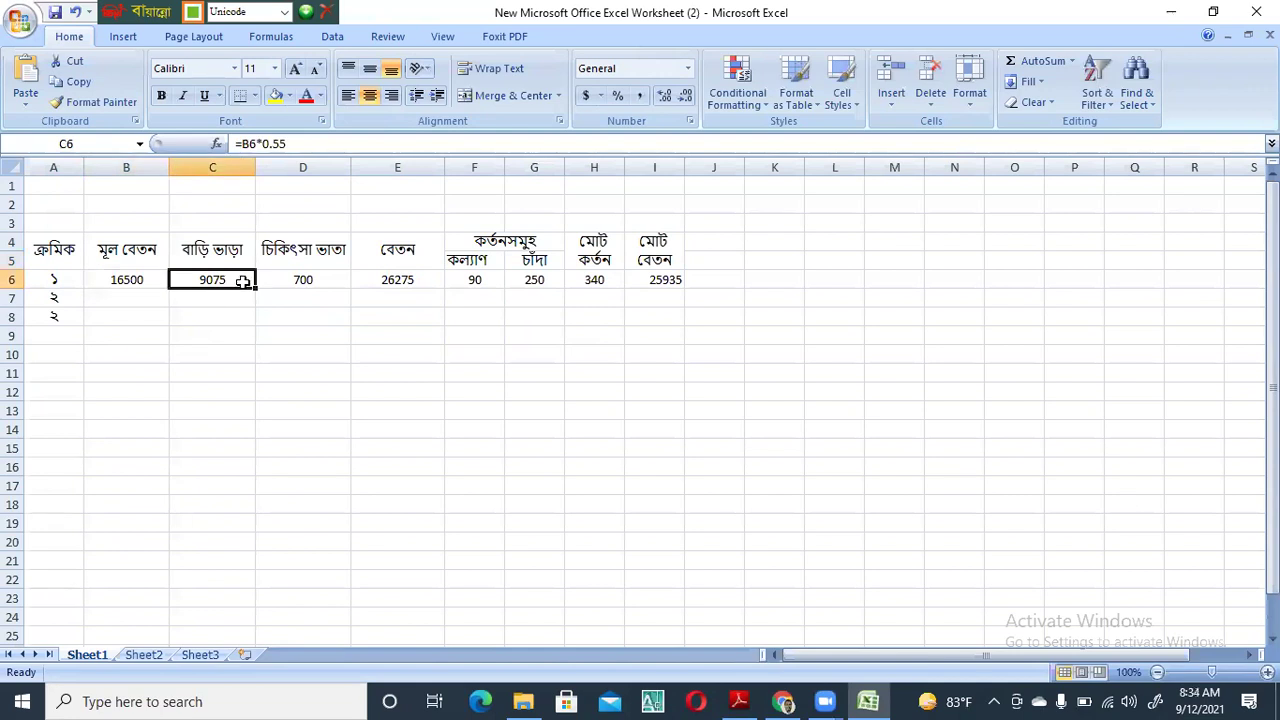
{"action": "left_click_drag", "start_coordinate": [252, 286], "coordinate": [257, 326]}
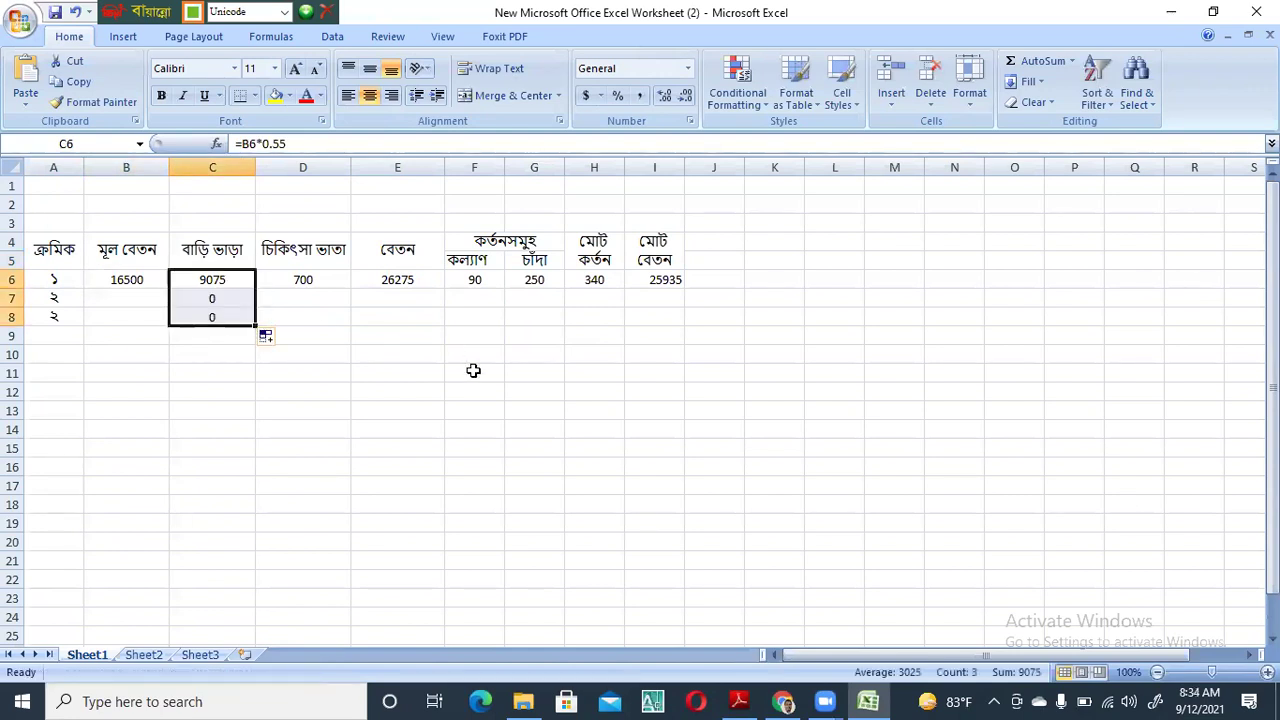
{"action": "left_click", "coordinate": [417, 284]}
{"action": "left_click_drag", "start_coordinate": [445, 287], "coordinate": [447, 327]}
Fill the মোট কর্তন formula from H6 and the মোট বেতন formula from I6 down to row 8
{"action": "left_click", "coordinate": [614, 282]}
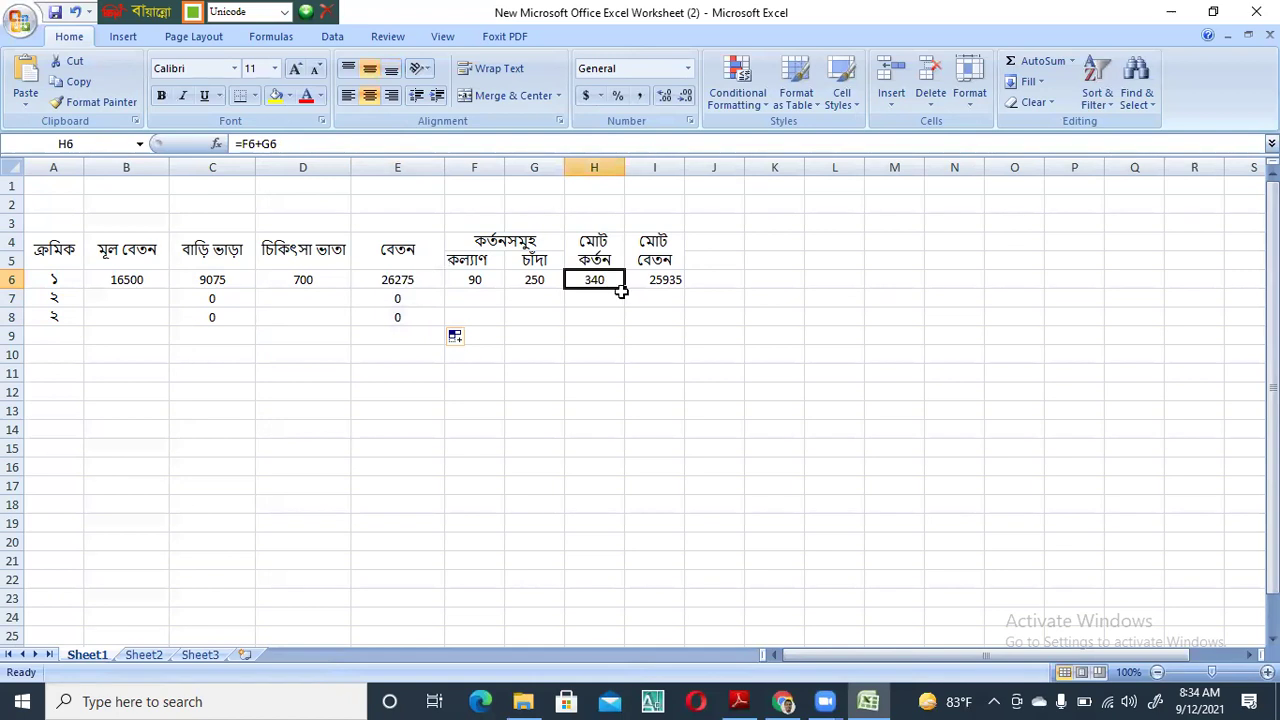
{"action": "left_click_drag", "start_coordinate": [622, 290], "coordinate": [682, 322]}
{"action": "left_click", "coordinate": [670, 281]}
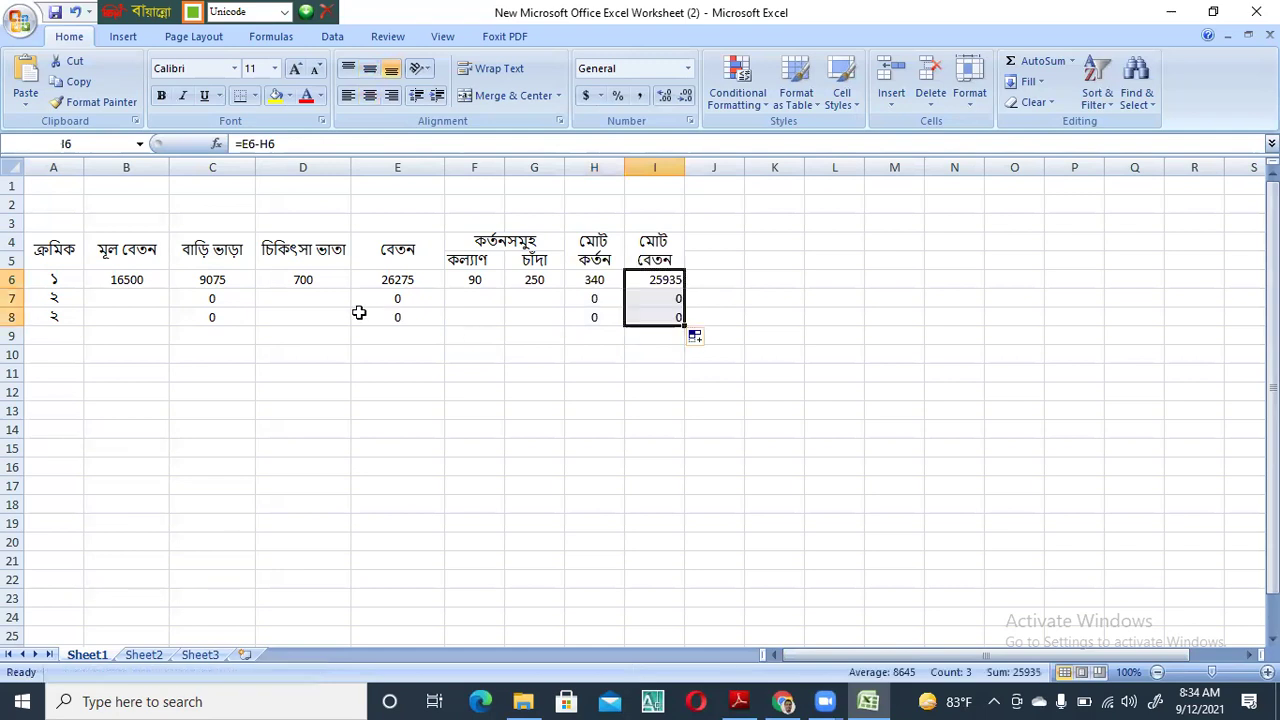
Enter the second row's pay figures: 22000 under মূল বেতন in B7 and 1000 under চিকিৎসা ভাতা in D7
{"action": "left_click", "coordinate": [132, 299]}
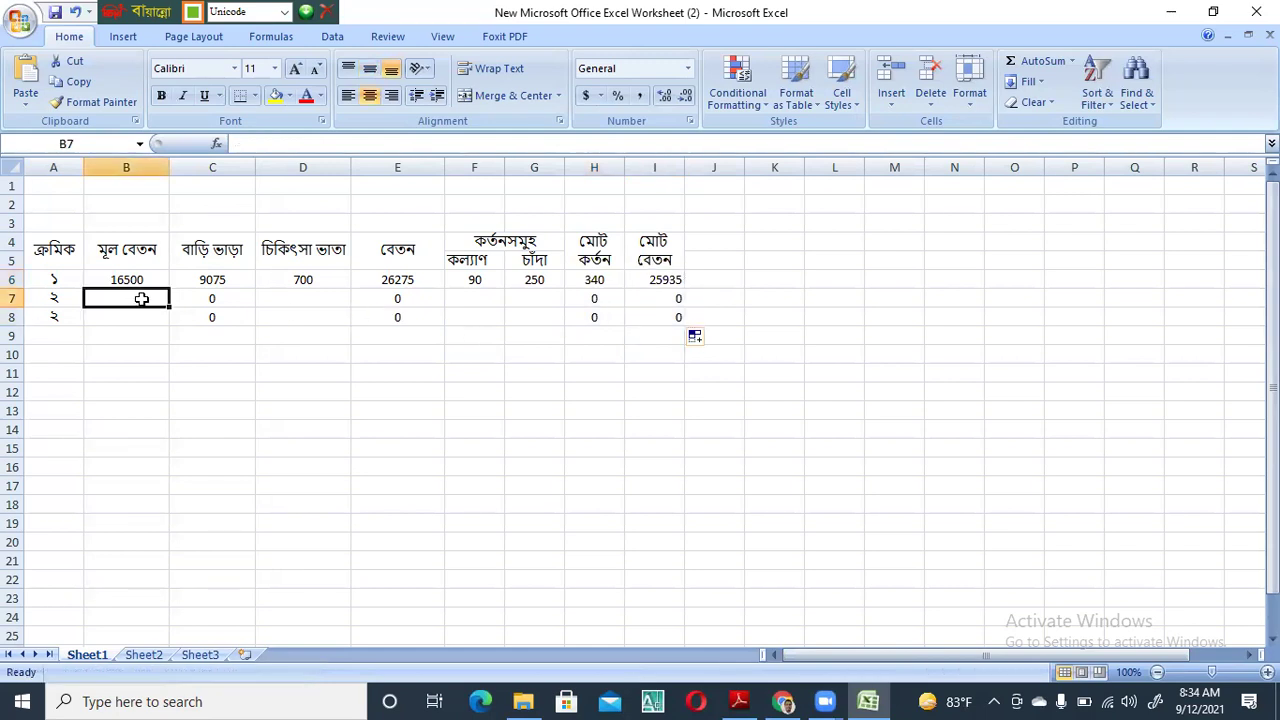
{"action": "type", "text": "2200"}
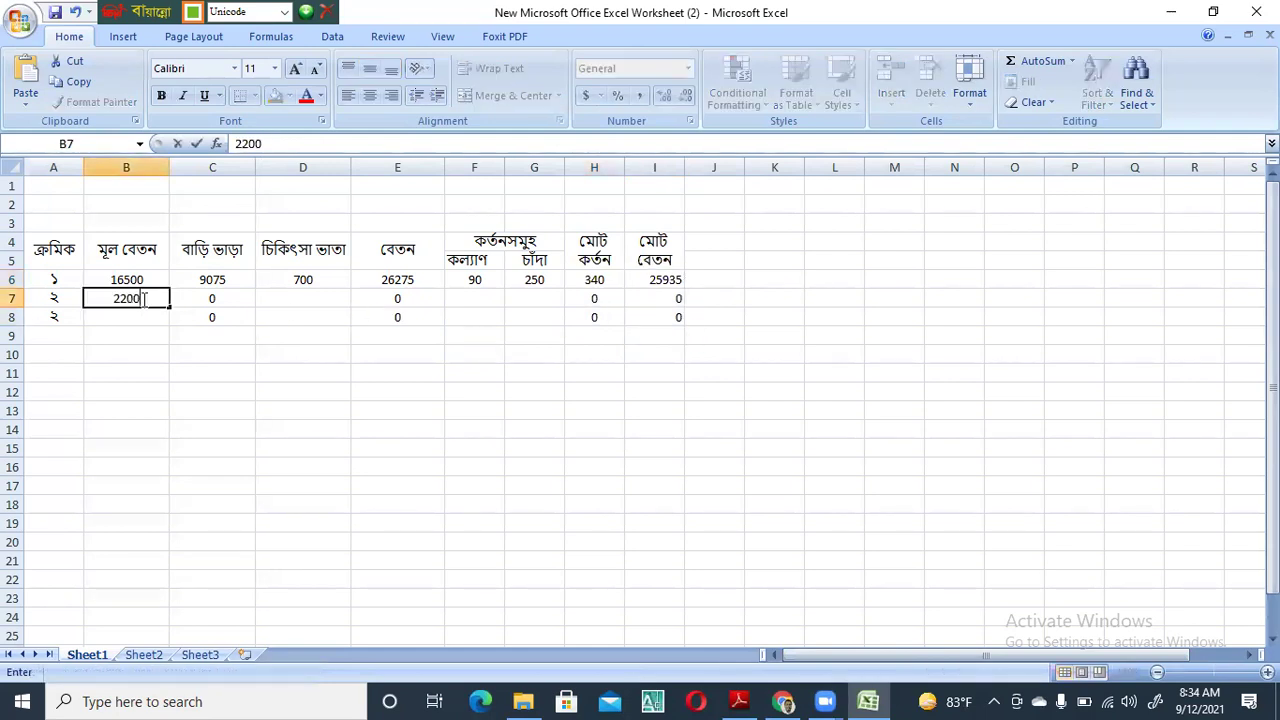
{"action": "type", "text": "0"}
{"action": "left_click", "coordinate": [275, 302]}
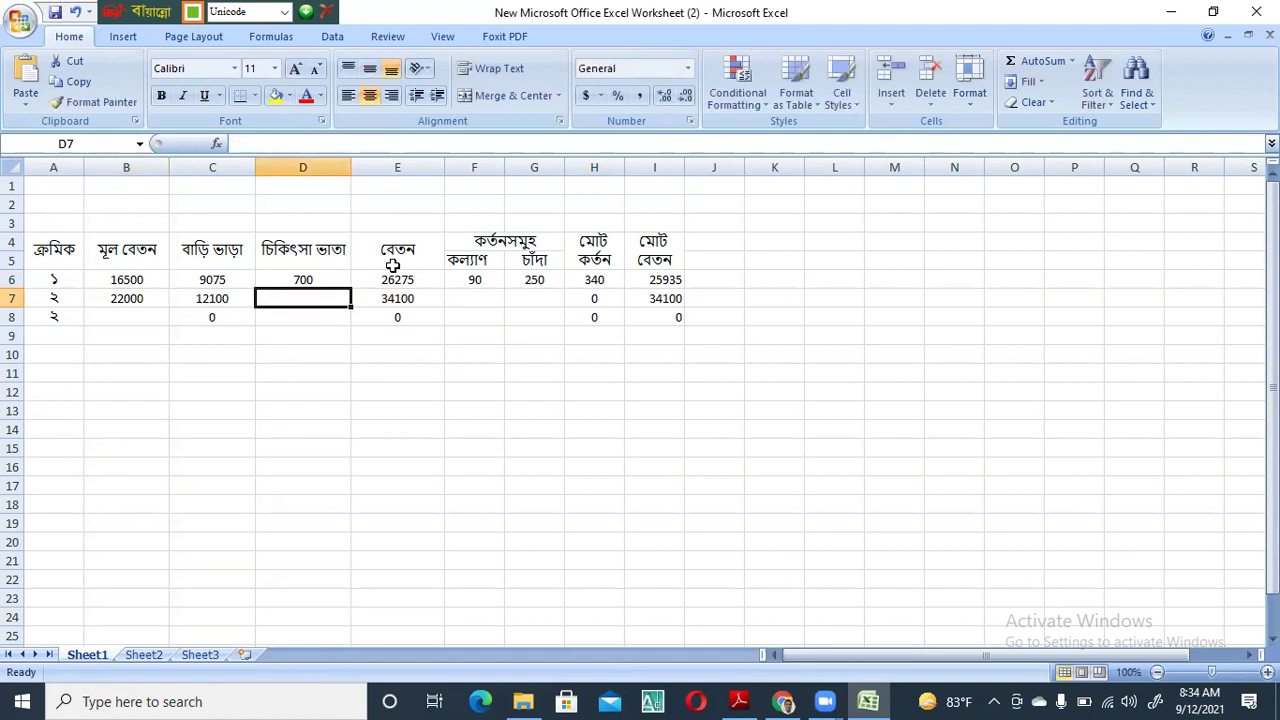
{"action": "type", "text": "1000"}
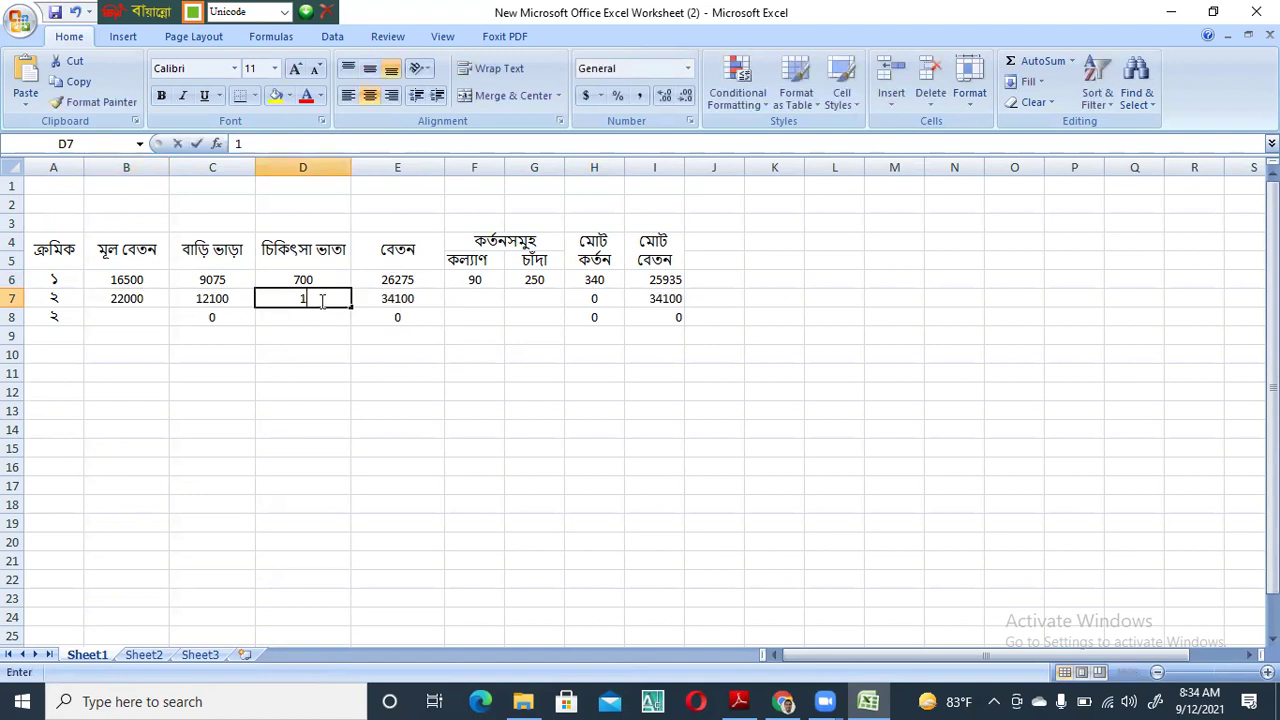
Enter the second row's deductions: 200 under কল্যাণ in F7 and 500 under চাঁদা in G7
{"action": "left_click", "coordinate": [459, 299]}
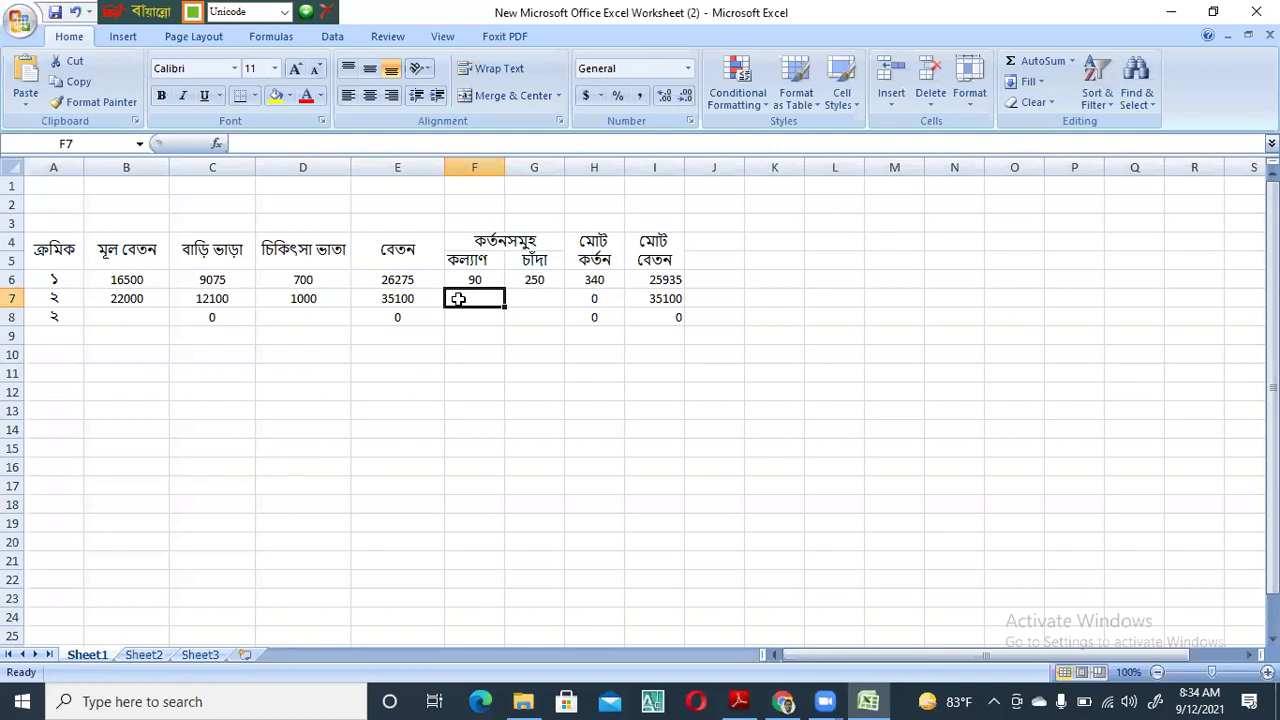
{"action": "type", "text": "2"}
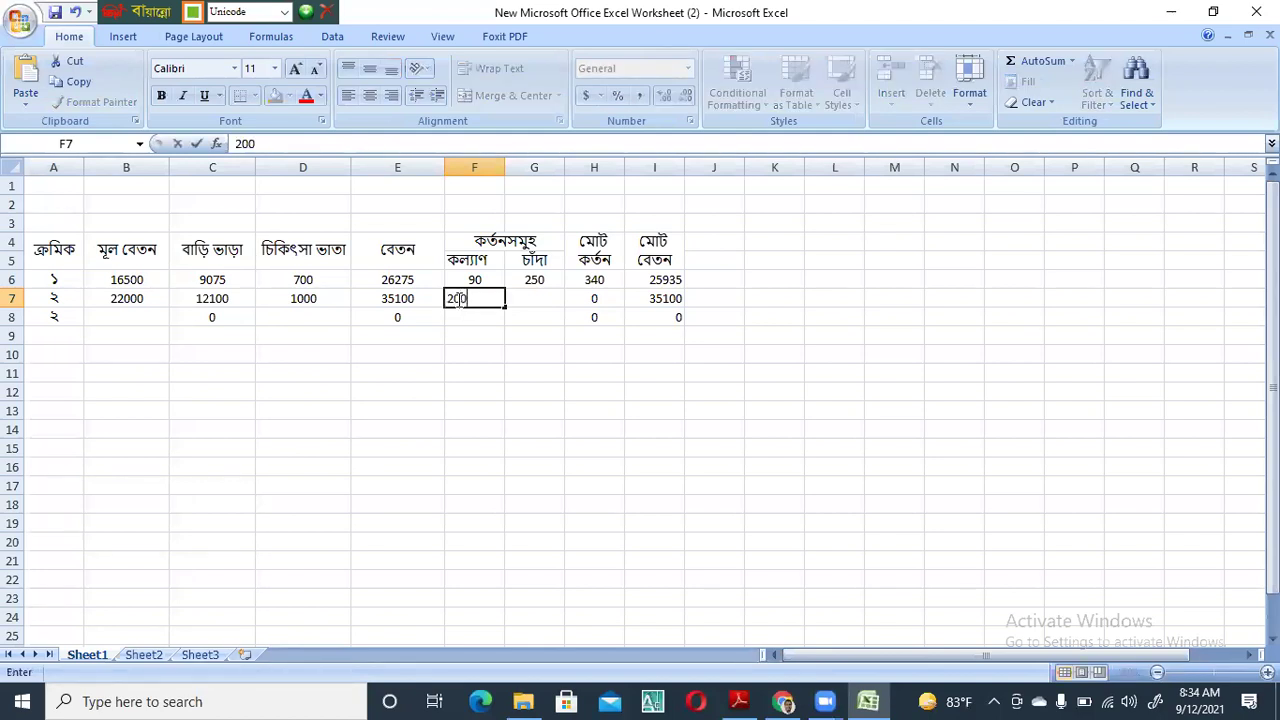
{"action": "type", "text": "00"}
{"action": "left_click", "coordinate": [550, 298]}
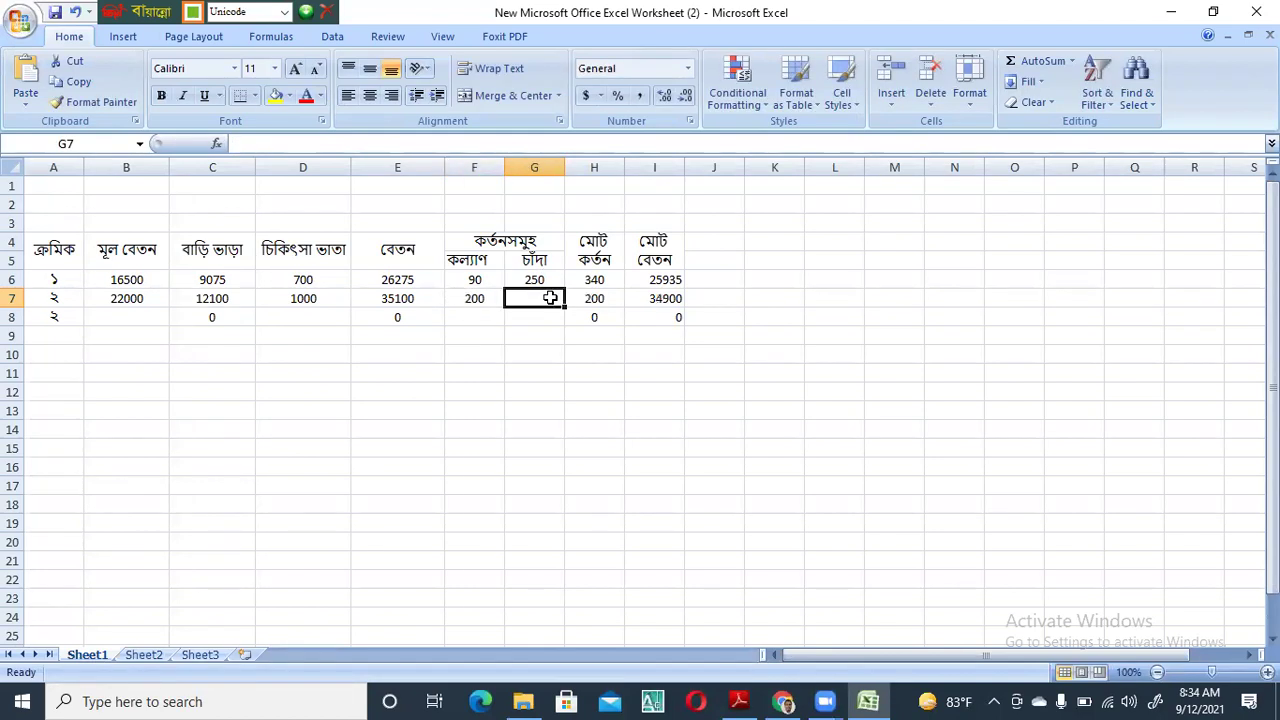
{"action": "type", "text": "500"}
{"action": "left_click", "coordinate": [594, 300]}
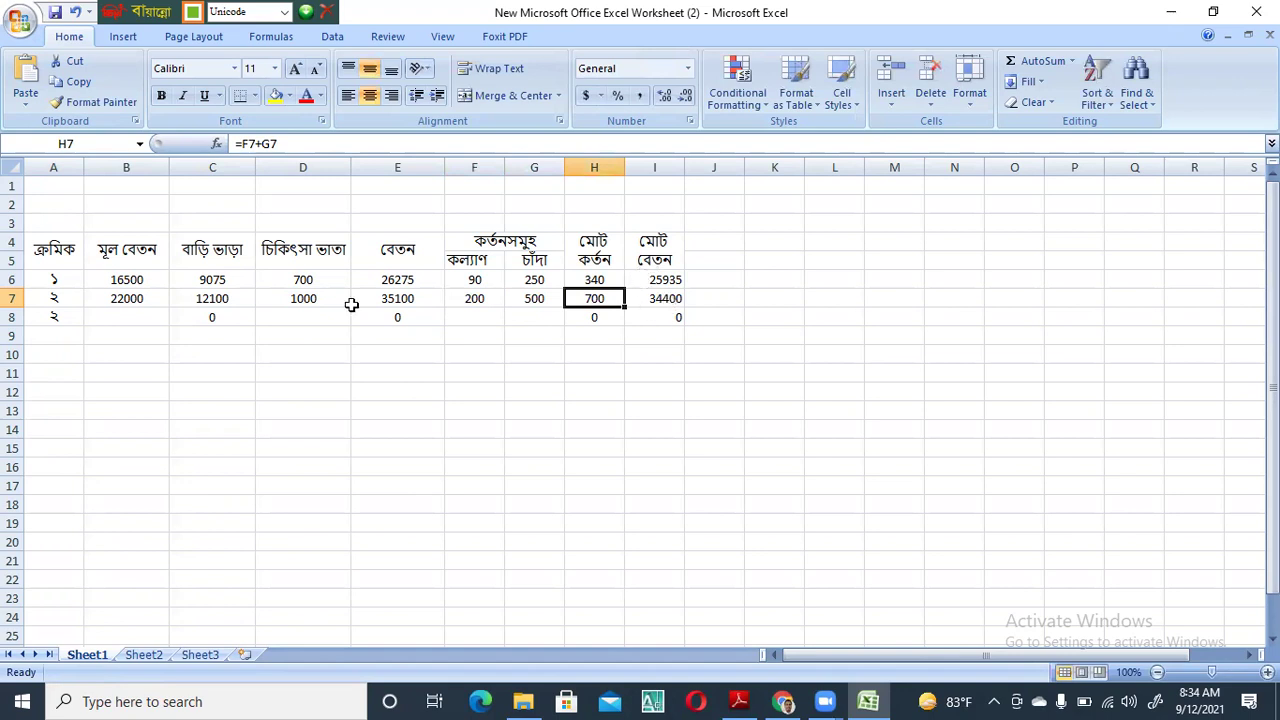
Enter the third row's pay figures: 35500 under মূল বেতন in B8 and 1500 under চিকিৎসা ভাতা in D8
{"action": "left_click", "coordinate": [116, 316]}
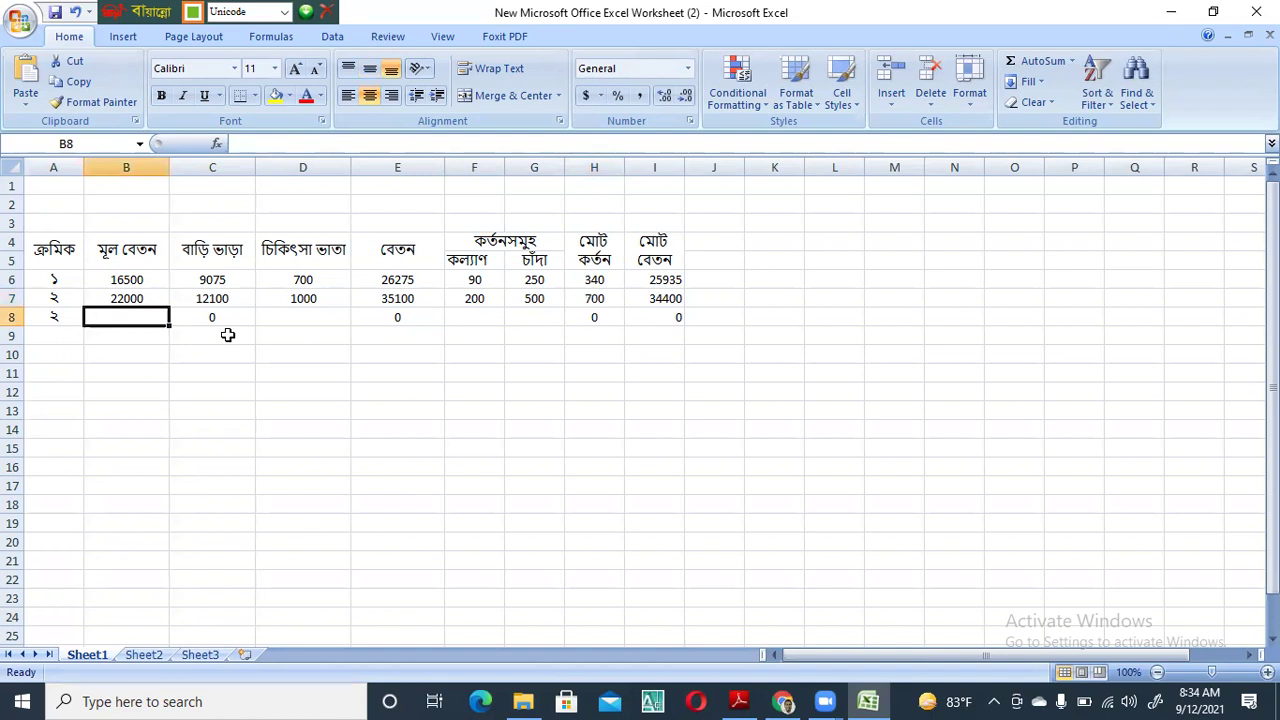
{"action": "type", "text": "35500"}
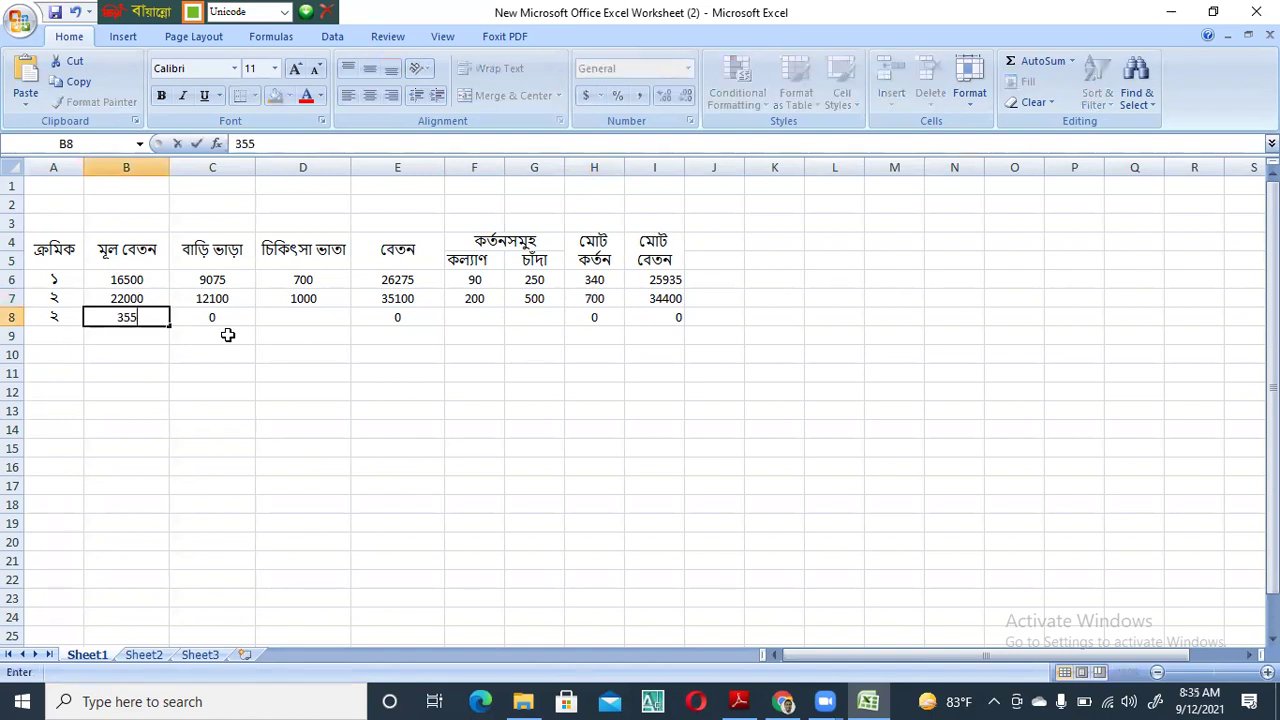
{"action": "left_click", "coordinate": [285, 317]}
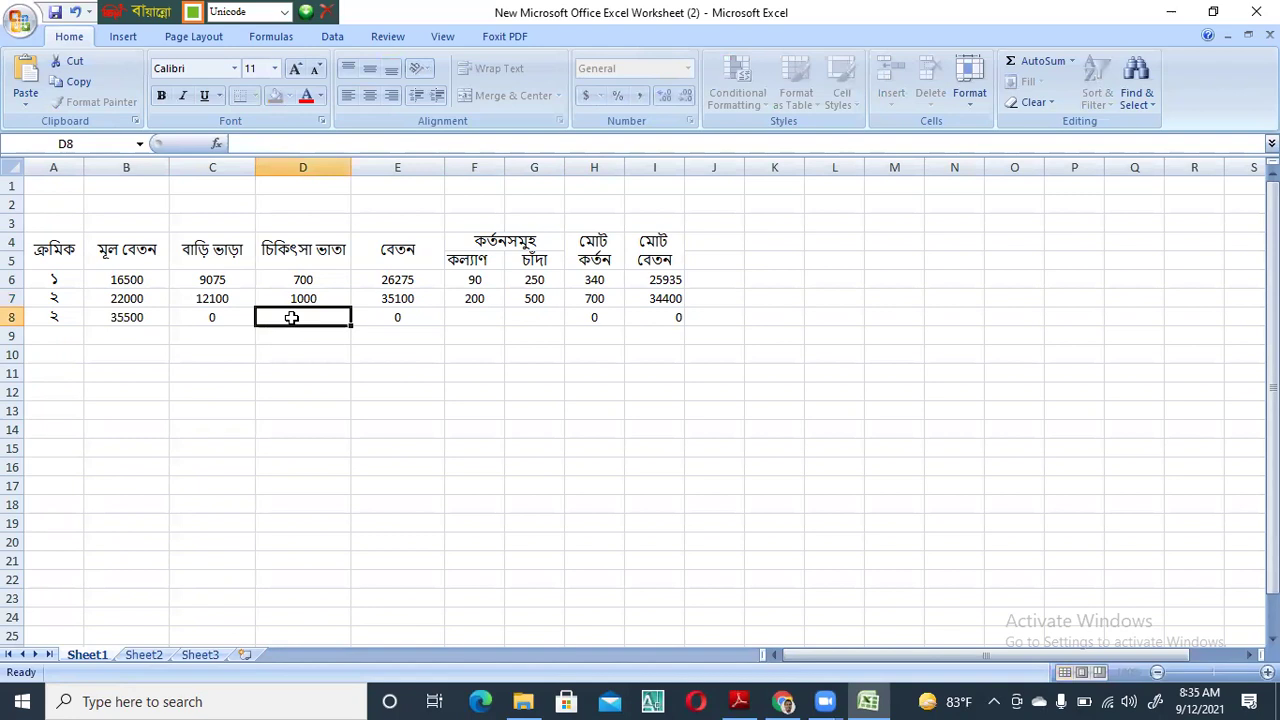
{"action": "type", "text": "15000"}
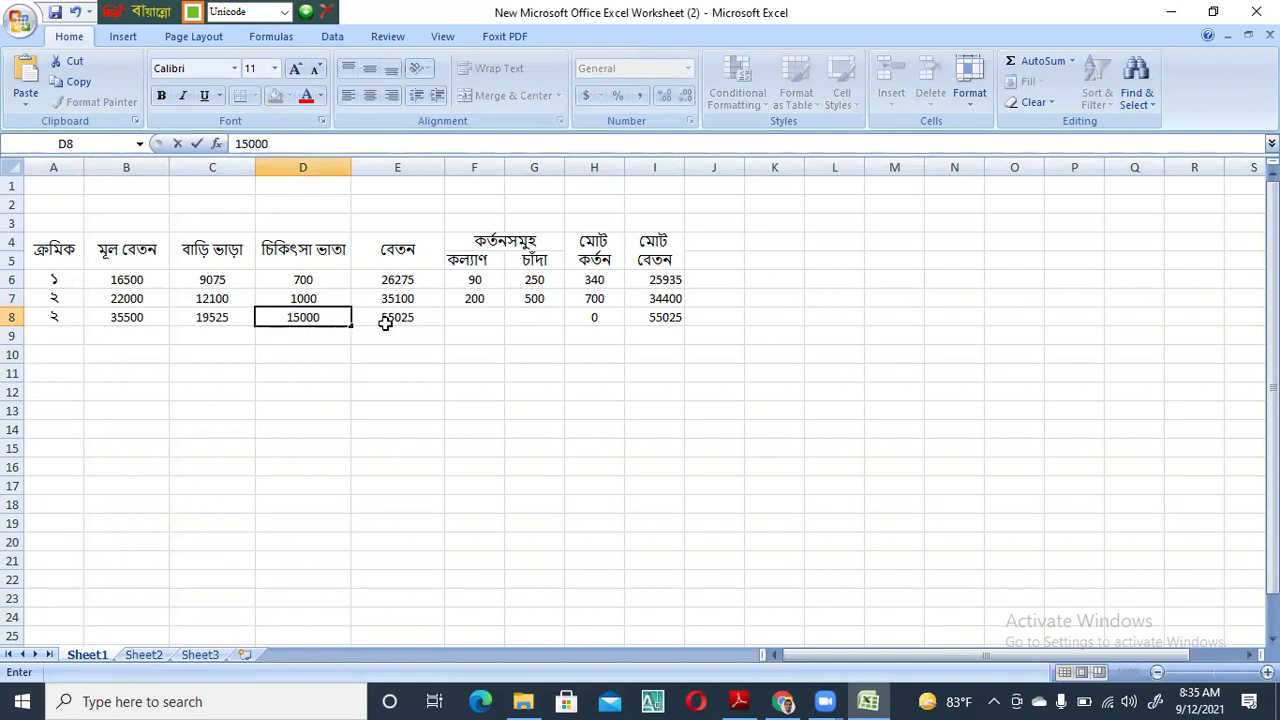
{"action": "key", "text": "BackSpace"}
Enter the third row's deductions: 700 under কল্যাণ in F8 and 800 under চাঁদা in G8
{"action": "left_click", "coordinate": [449, 322]}
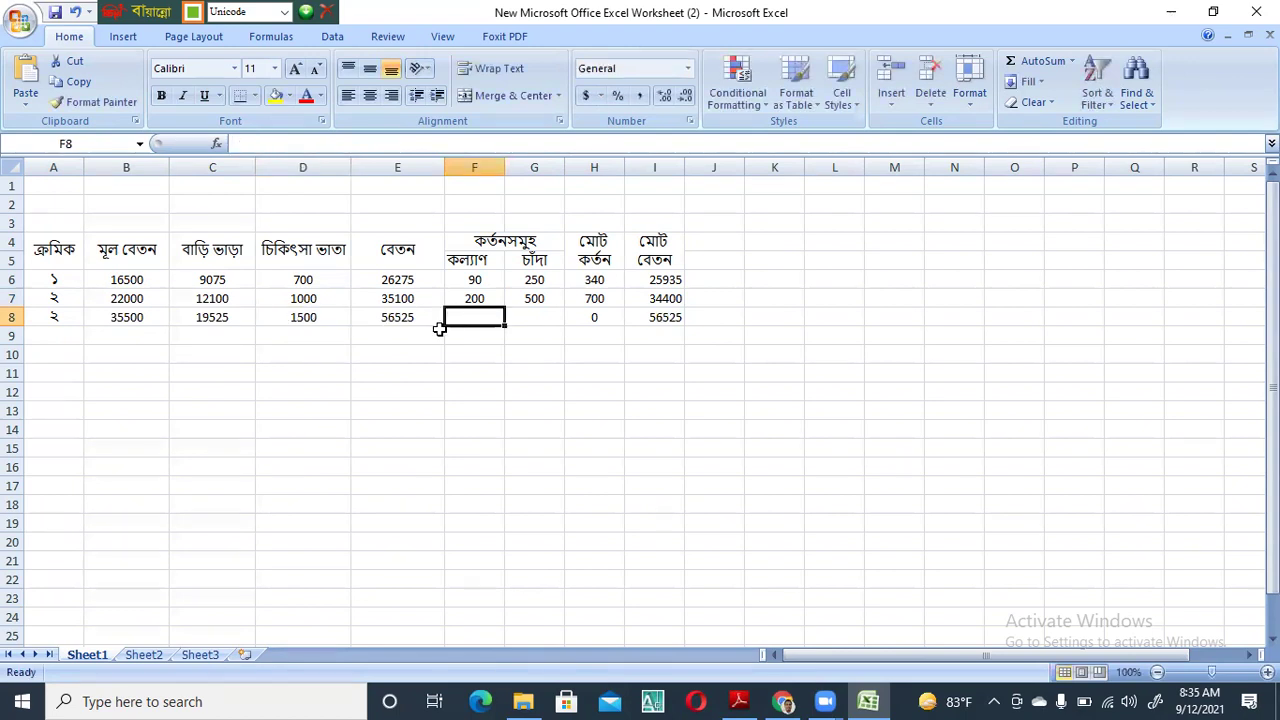
{"action": "type", "text": "700"}
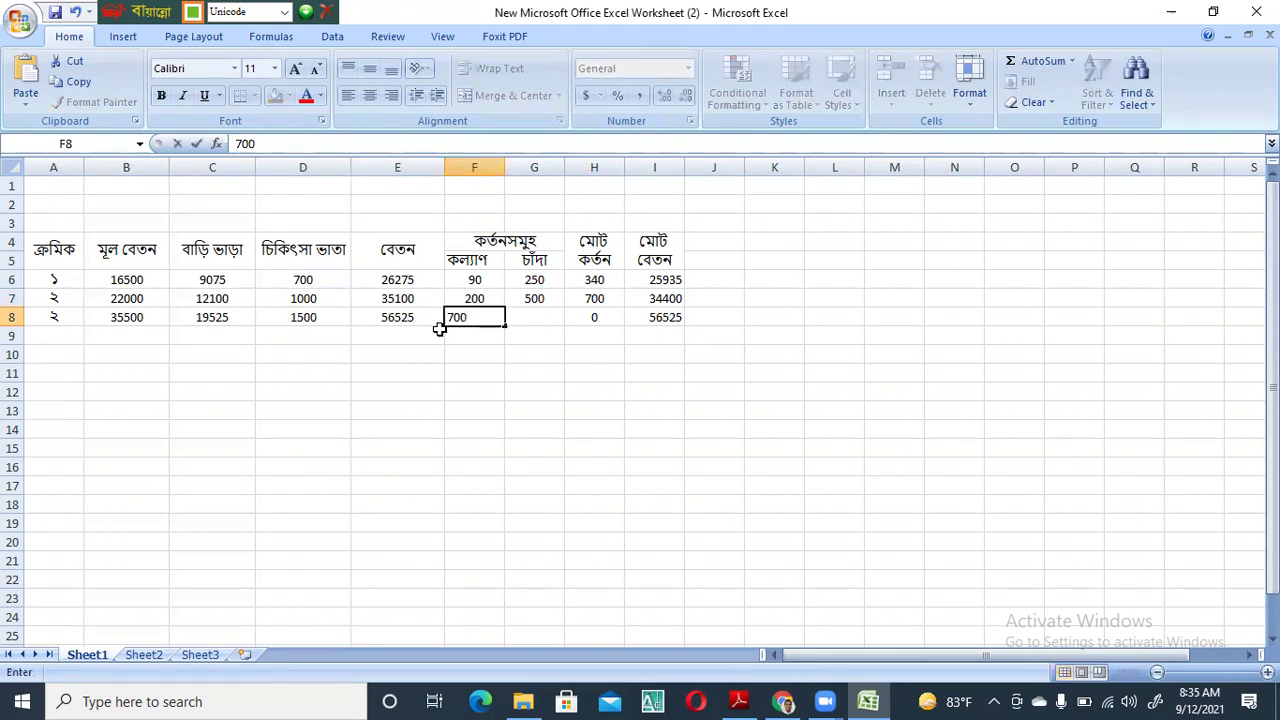
{"action": "left_click", "coordinate": [512, 317]}
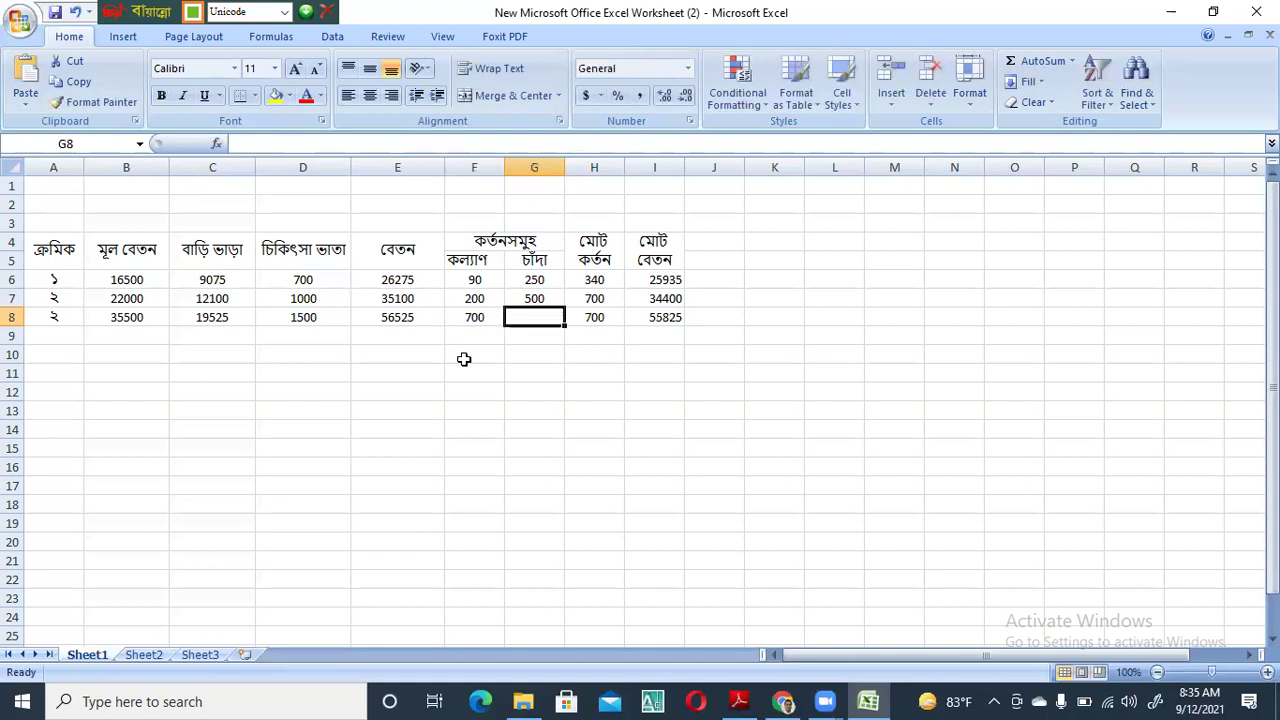
{"action": "type", "text": "800"}
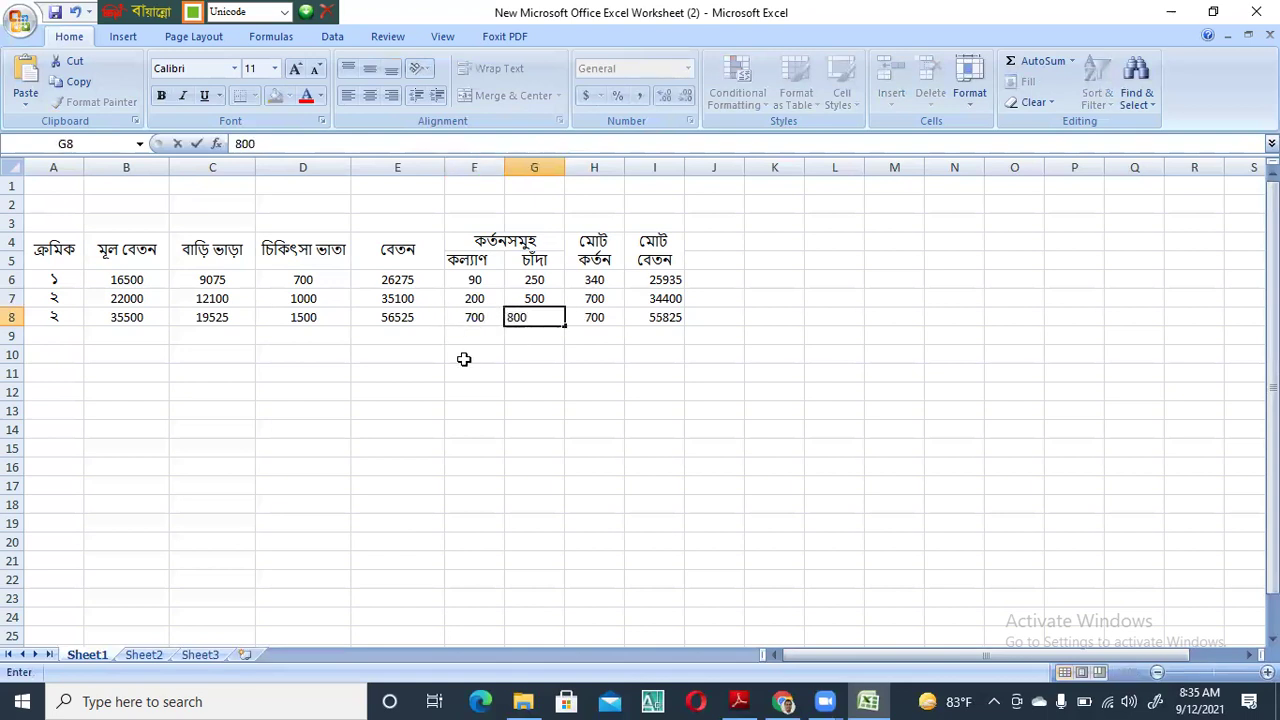
{"action": "left_click", "coordinate": [670, 340]}
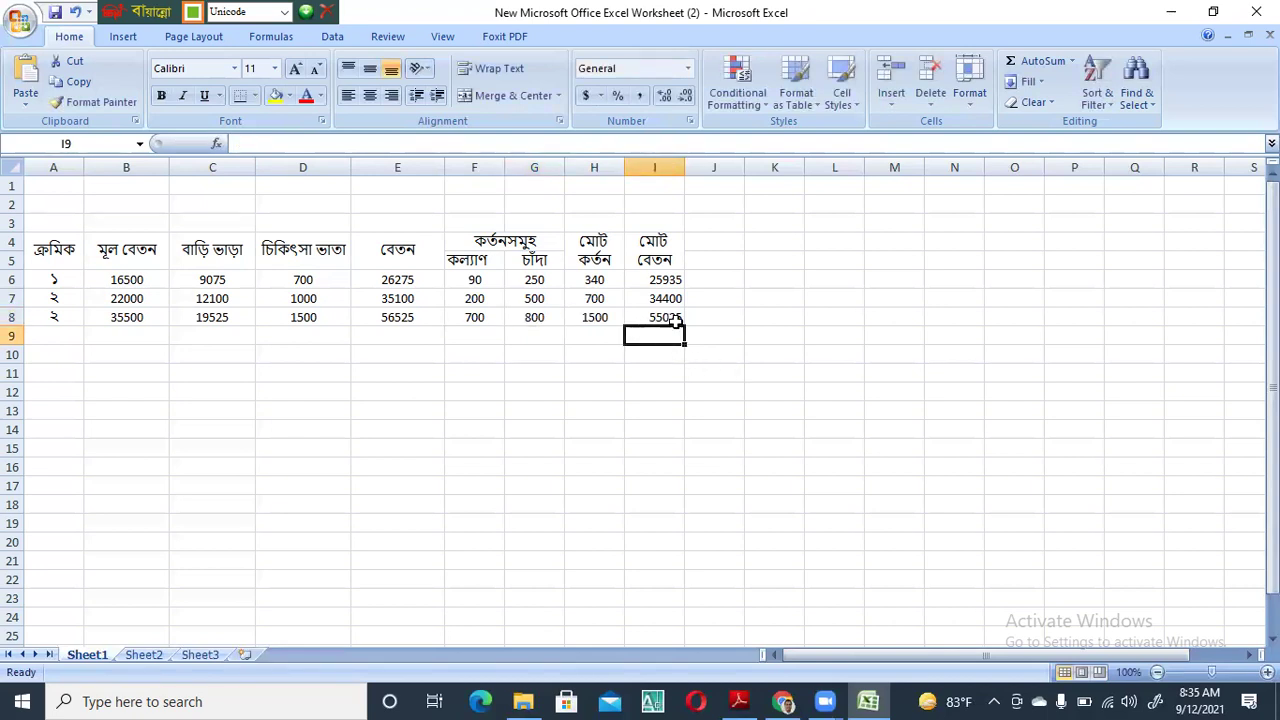
Try filling the মূল বেতন figure from B8 down to B9, and undo the fill
{"action": "left_click", "coordinate": [146, 314]}
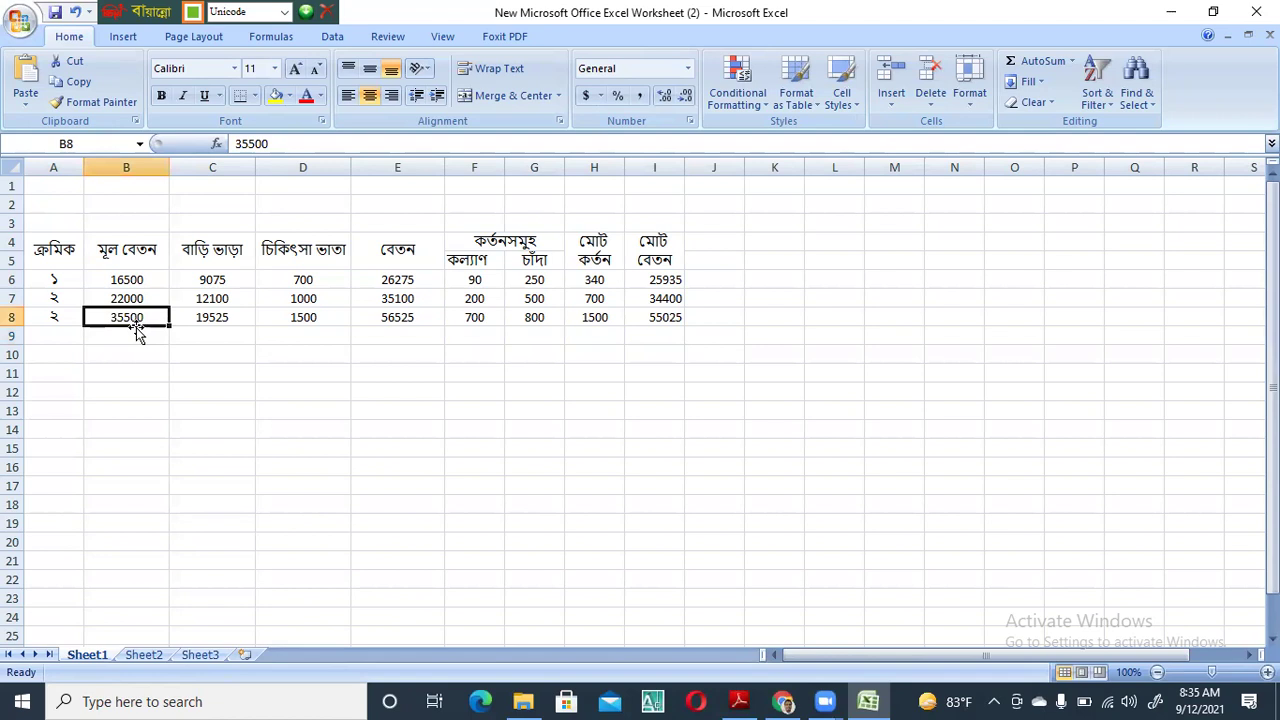
{"action": "left_click", "coordinate": [136, 337]}
{"action": "left_click", "coordinate": [152, 317]}
{"action": "left_click_drag", "start_coordinate": [170, 324], "coordinate": [174, 346]}
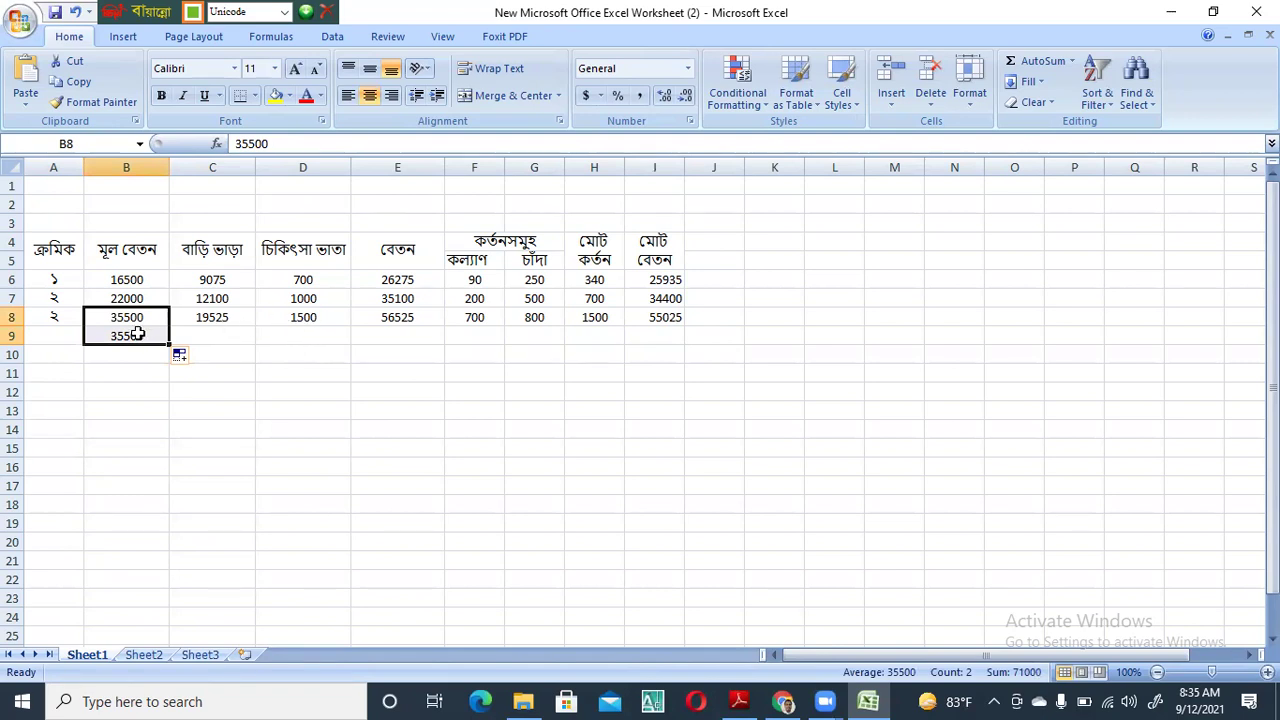
{"action": "key", "text": "ctrl+z"}
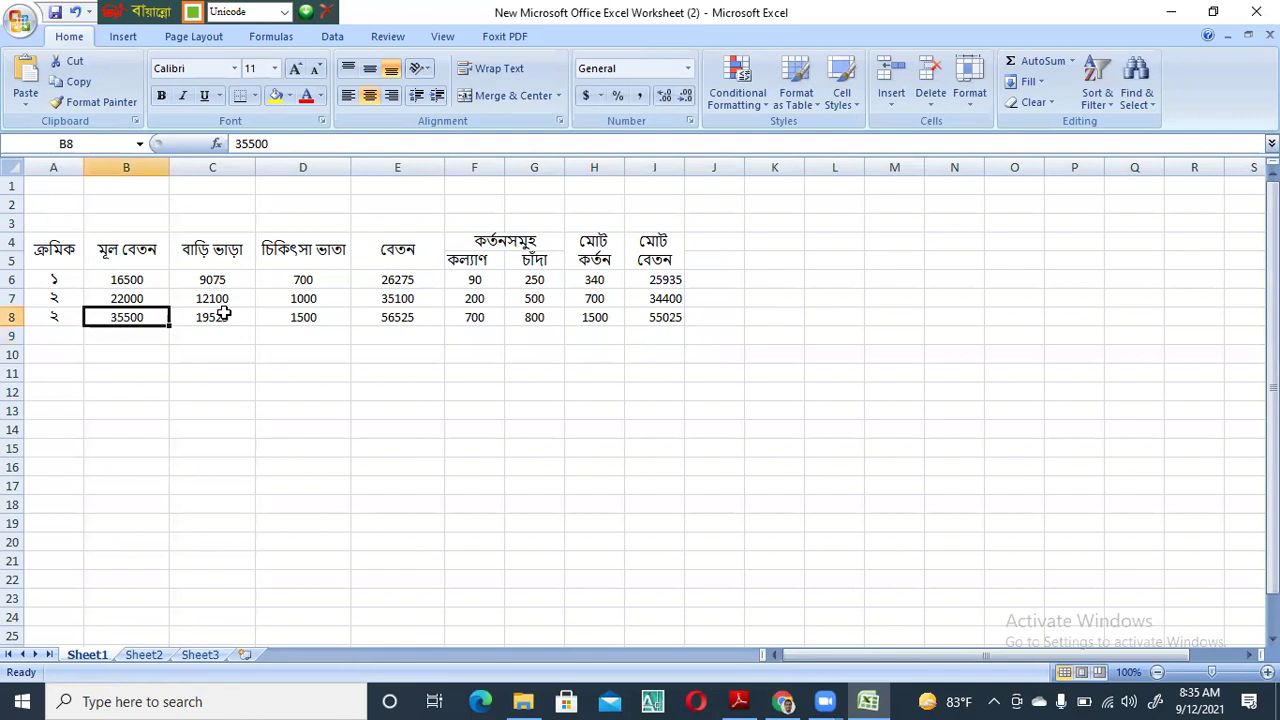
{"action": "left_click", "coordinate": [222, 316]}
{"action": "left_click", "coordinate": [333, 303]}
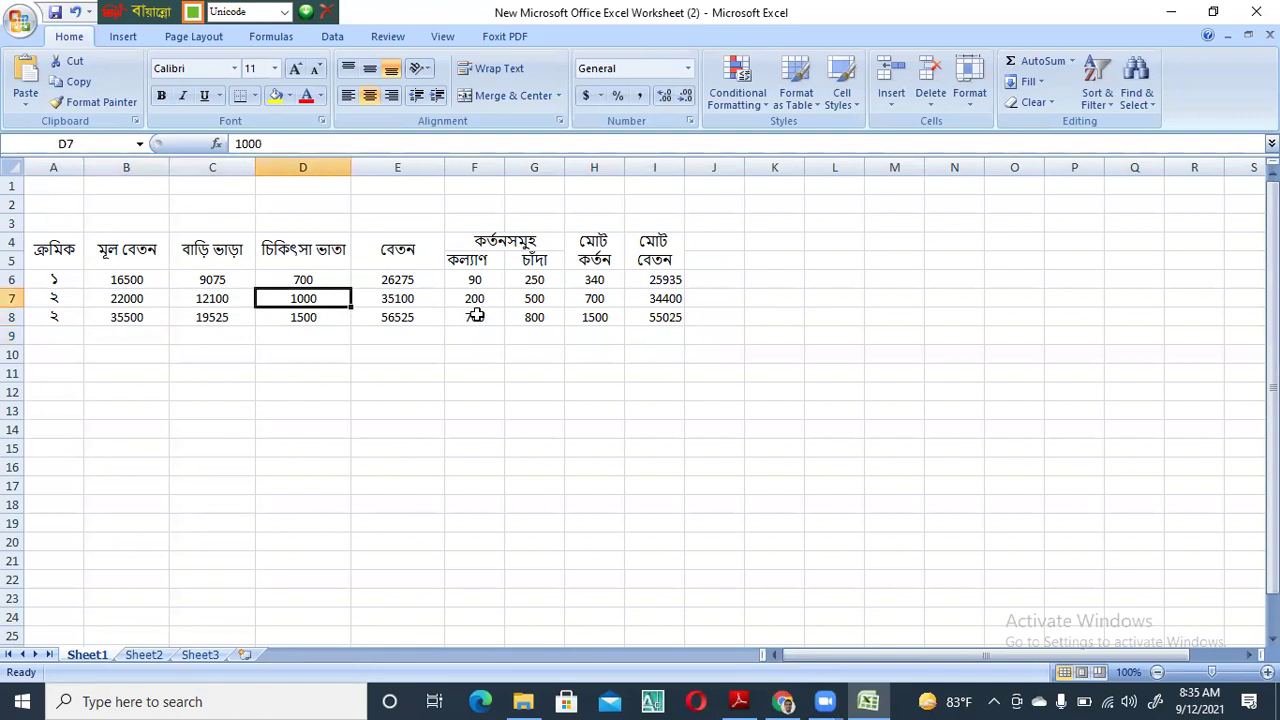
{"action": "left_click", "coordinate": [663, 321]}
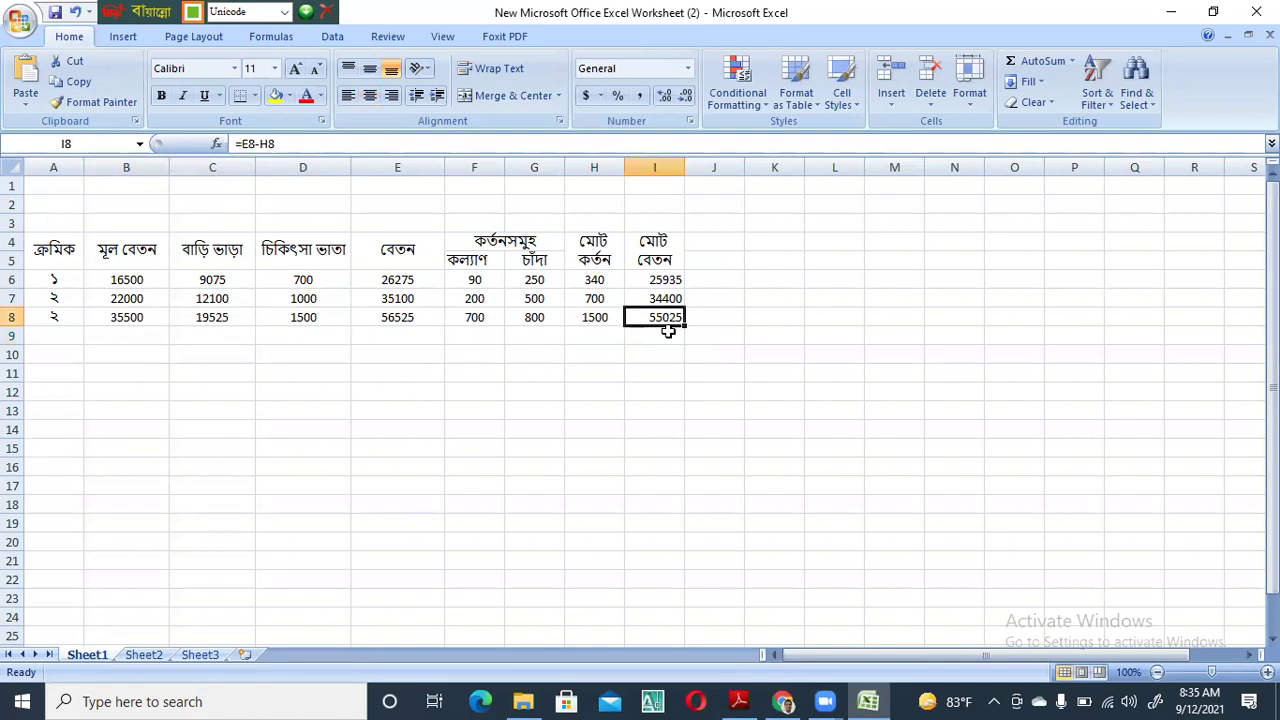
Enter a trial মূল বেতন of 2500 in B9 and clear the cell again
{"action": "left_click", "coordinate": [155, 337]}
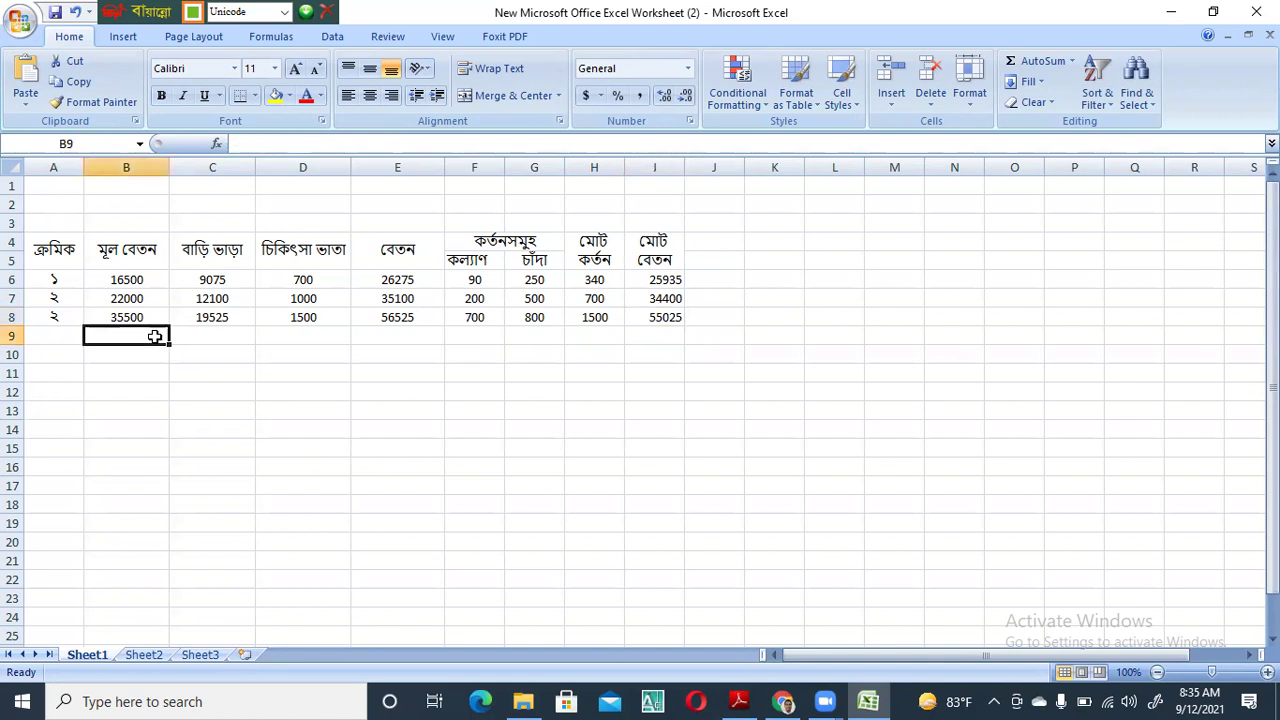
{"action": "type", "text": "2500"}
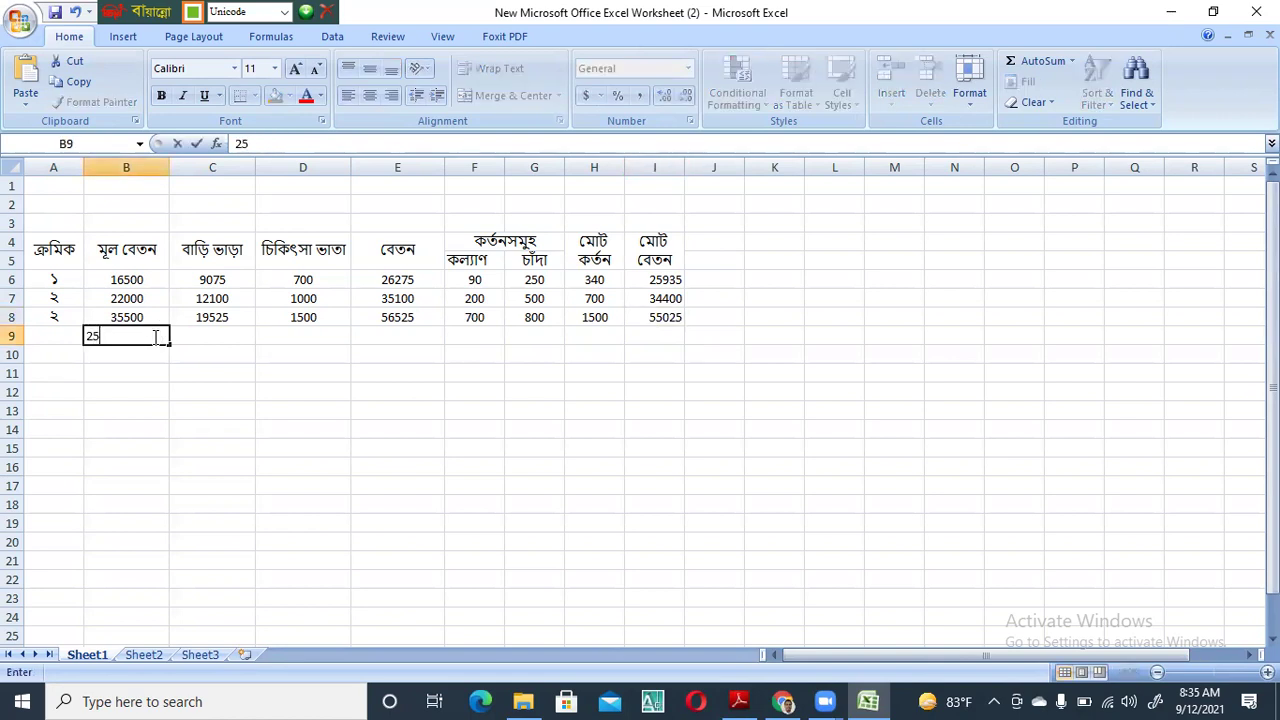
{"action": "left_click", "coordinate": [208, 342]}
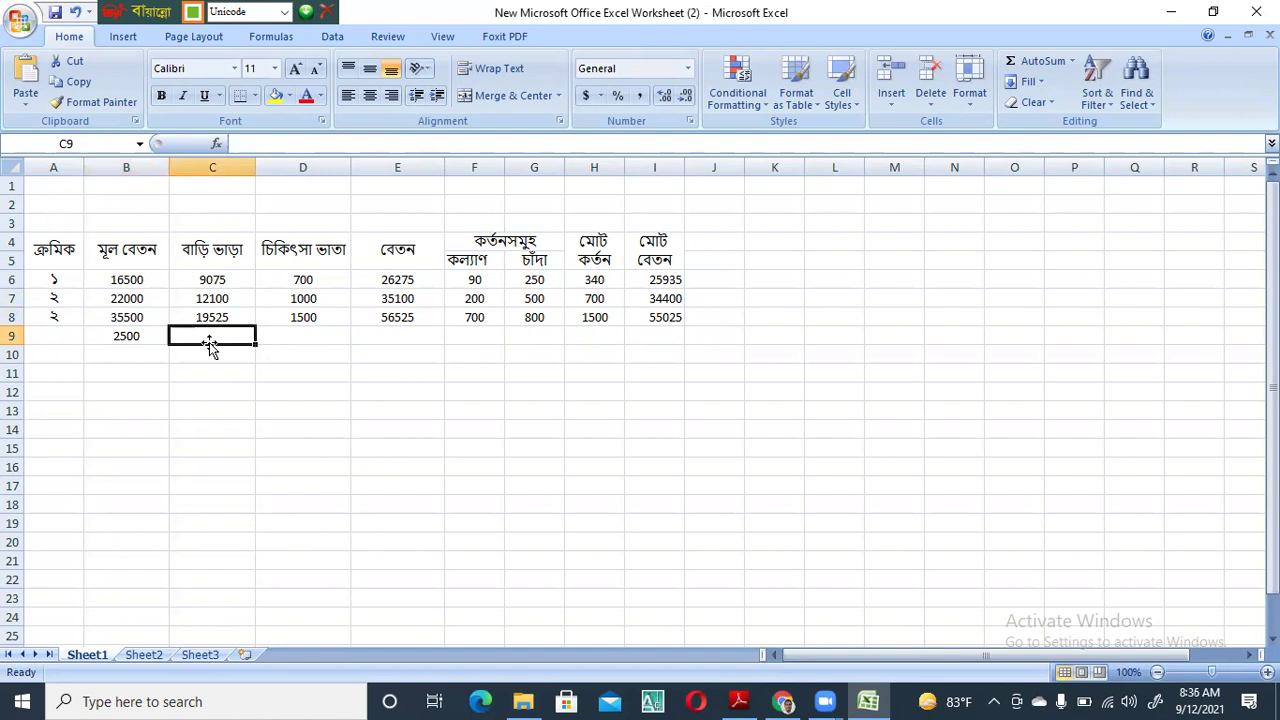
{"action": "left_click", "coordinate": [137, 340]}
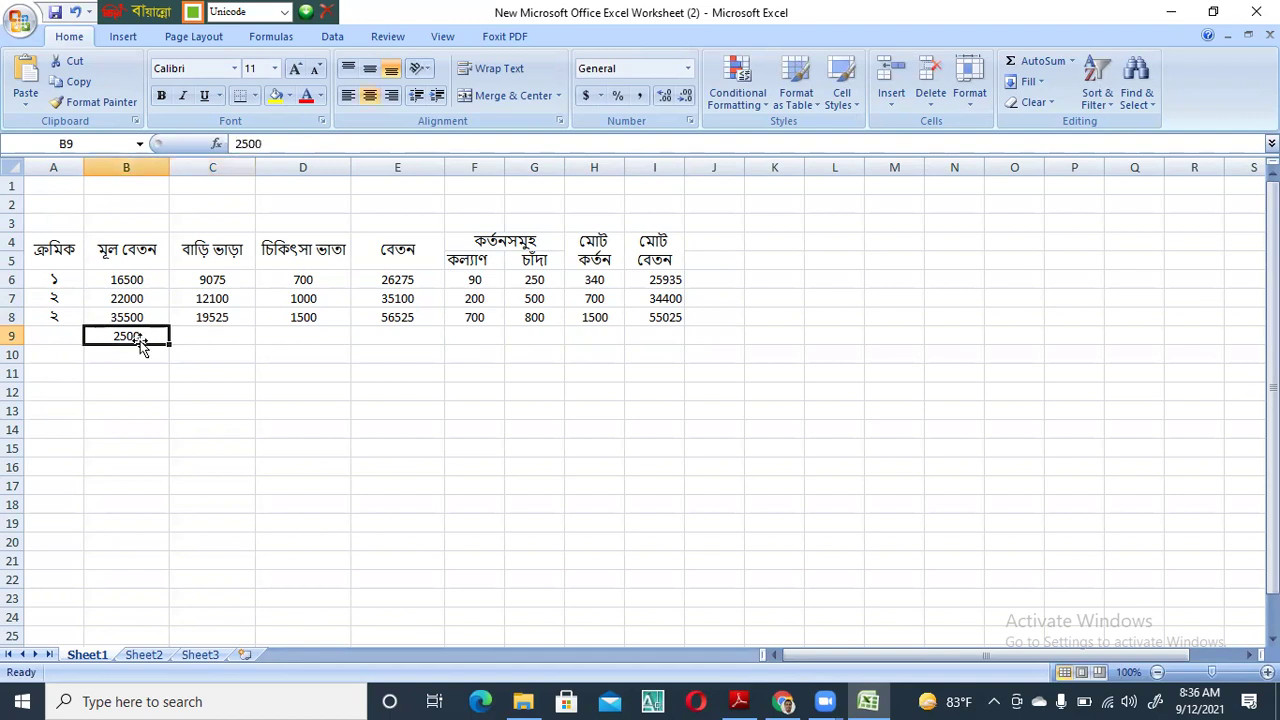
{"action": "key", "text": "Delete"}
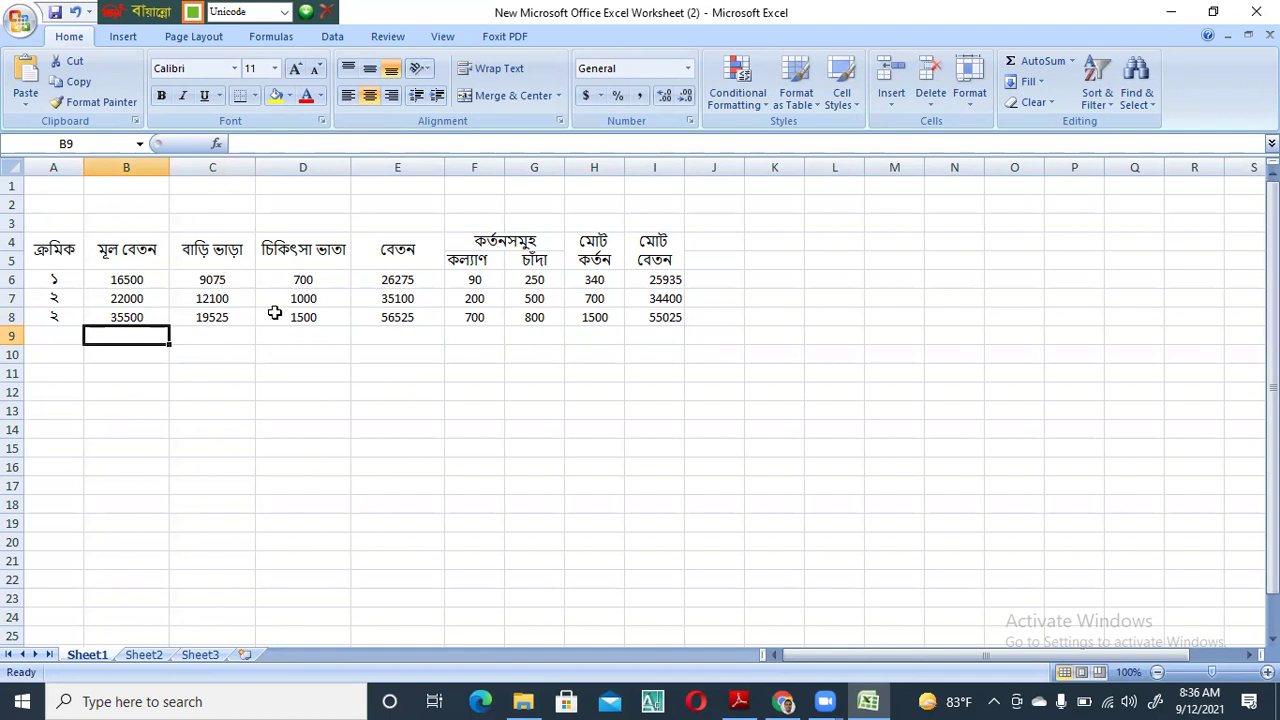
Review the first row's formulas for বাড়ি ভাড়া, বেতন, মোট কর্তন and মোট বেতন in C6, E6, H6 and I6
{"action": "left_click", "coordinate": [222, 282]}
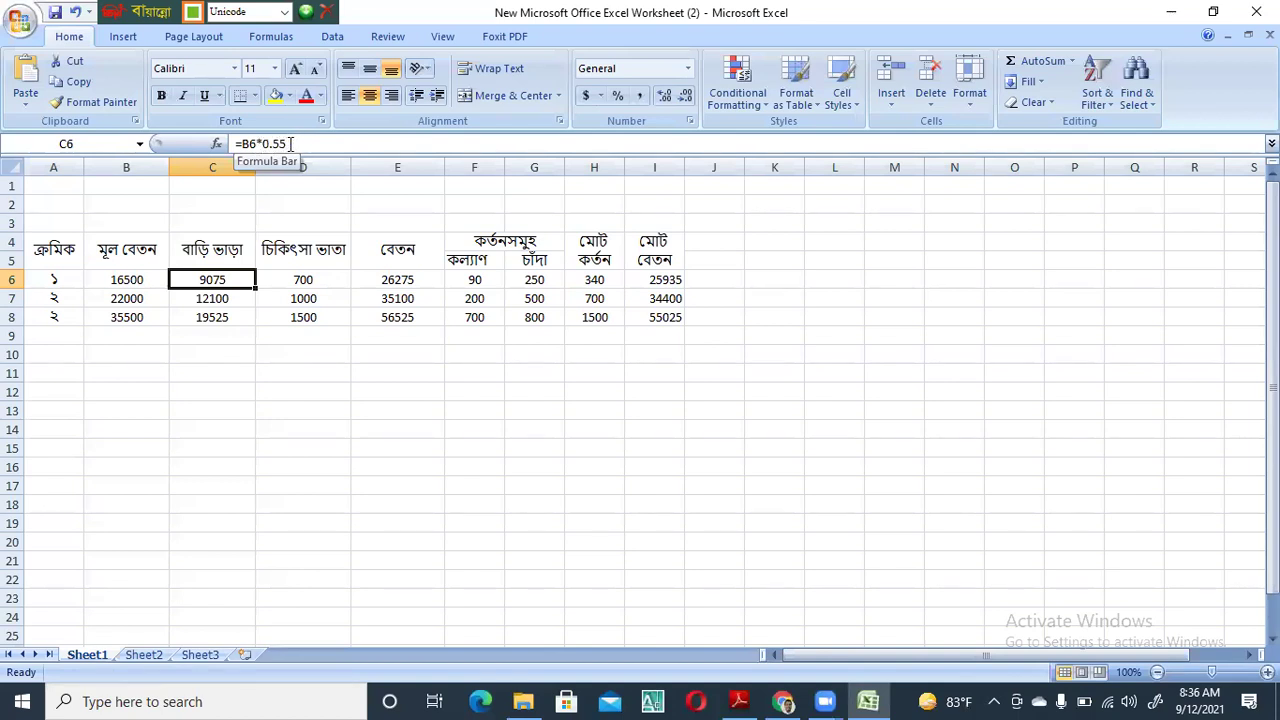
{"action": "left_click", "coordinate": [411, 284]}
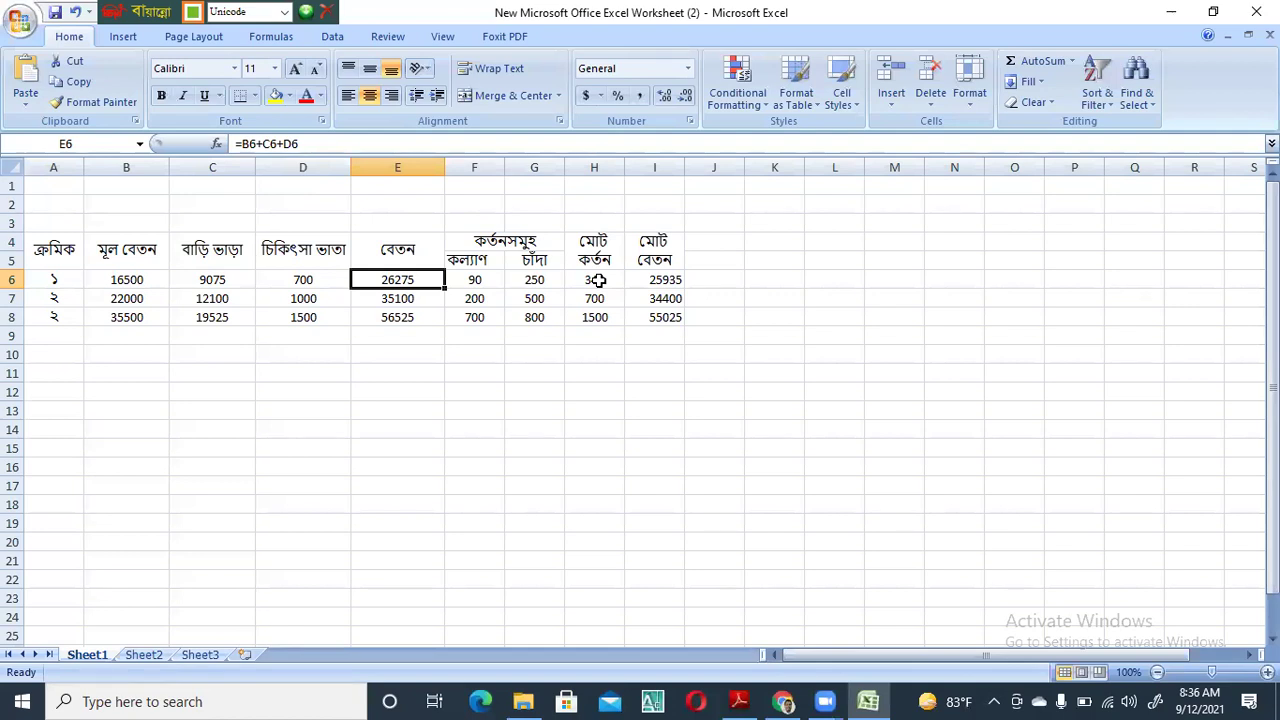
{"action": "left_click", "coordinate": [597, 281]}
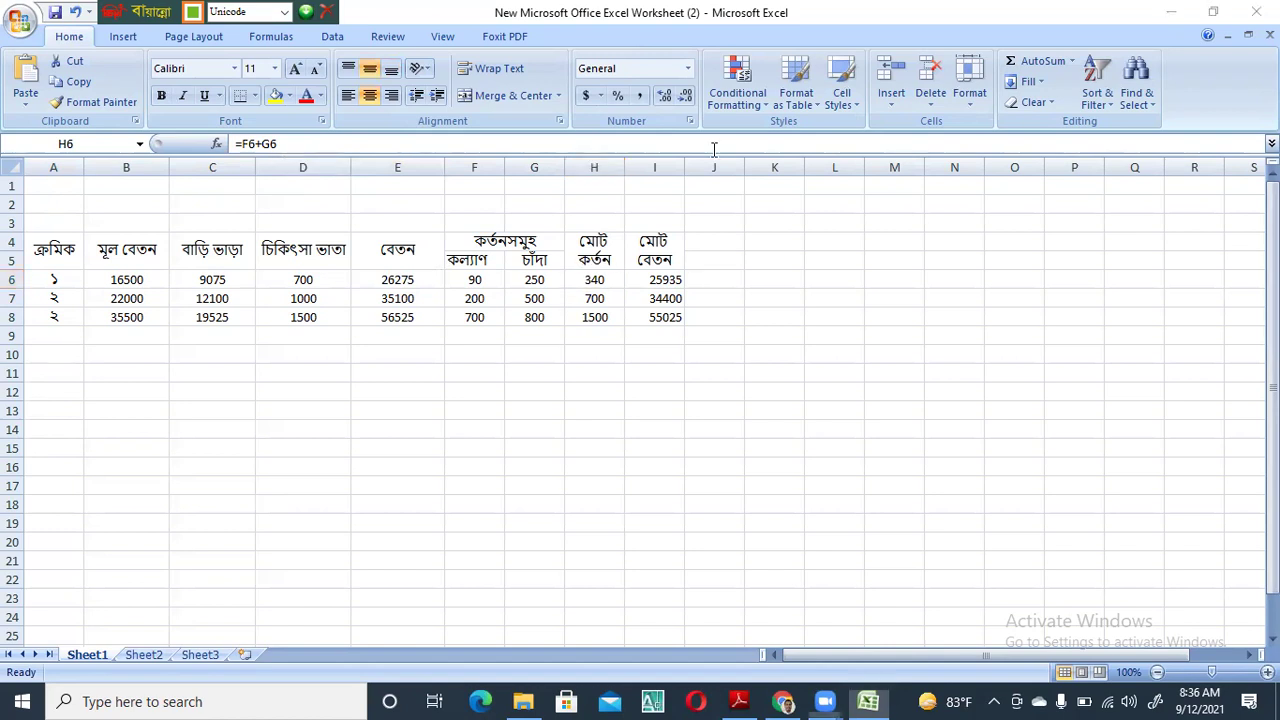
{"action": "left_click", "coordinate": [667, 281]}
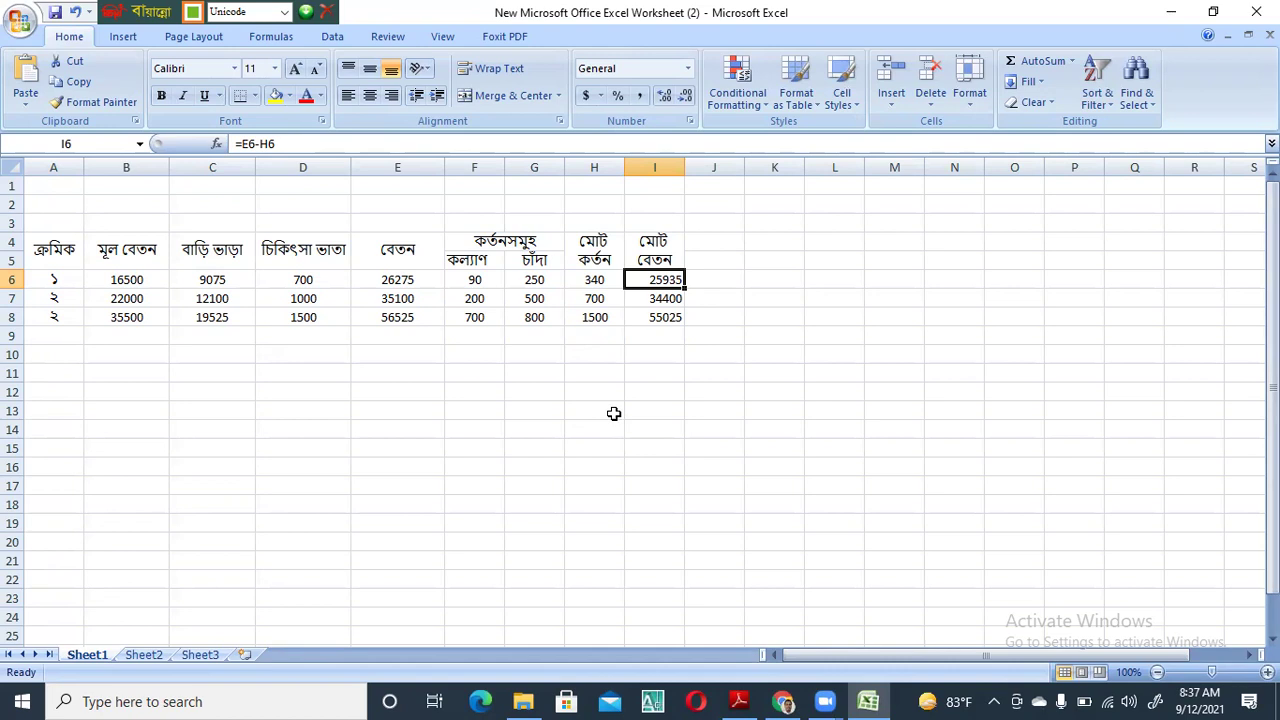
Change the চাঁদা deduction to 90 in all three rows, cells G6, G7 and G8
{"action": "left_click", "coordinate": [531, 286]}
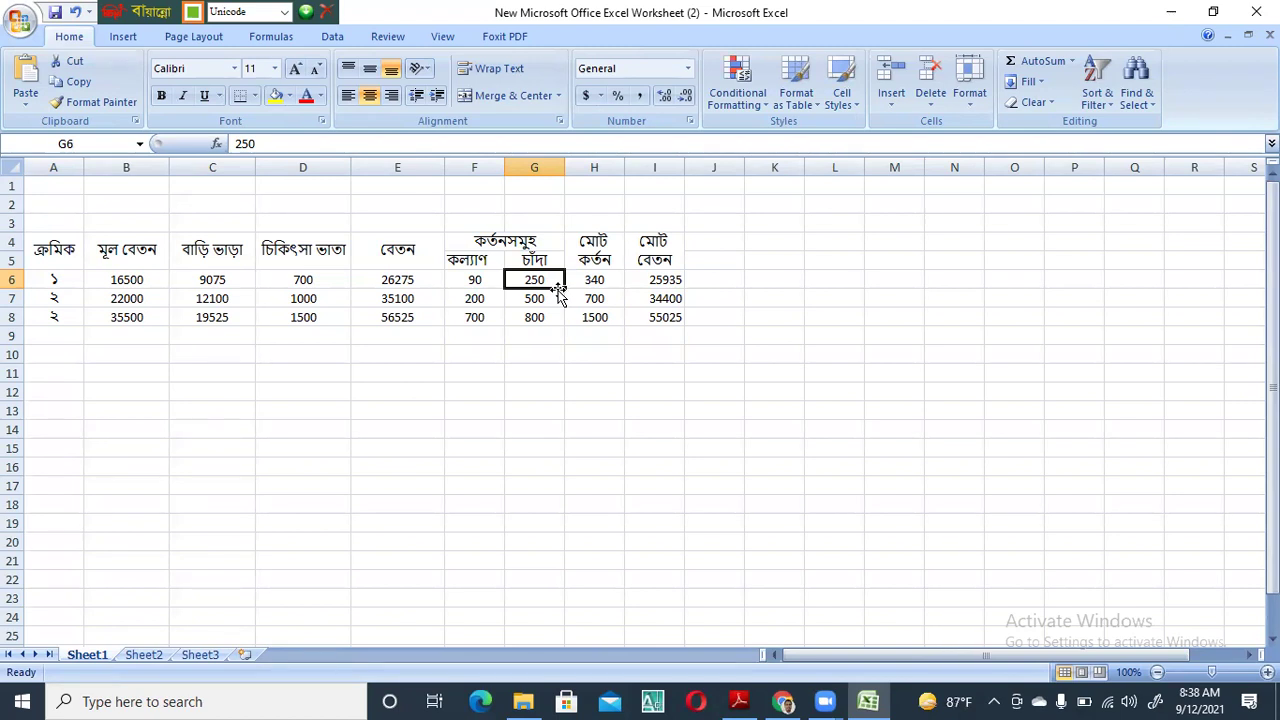
{"action": "type", "text": "90"}
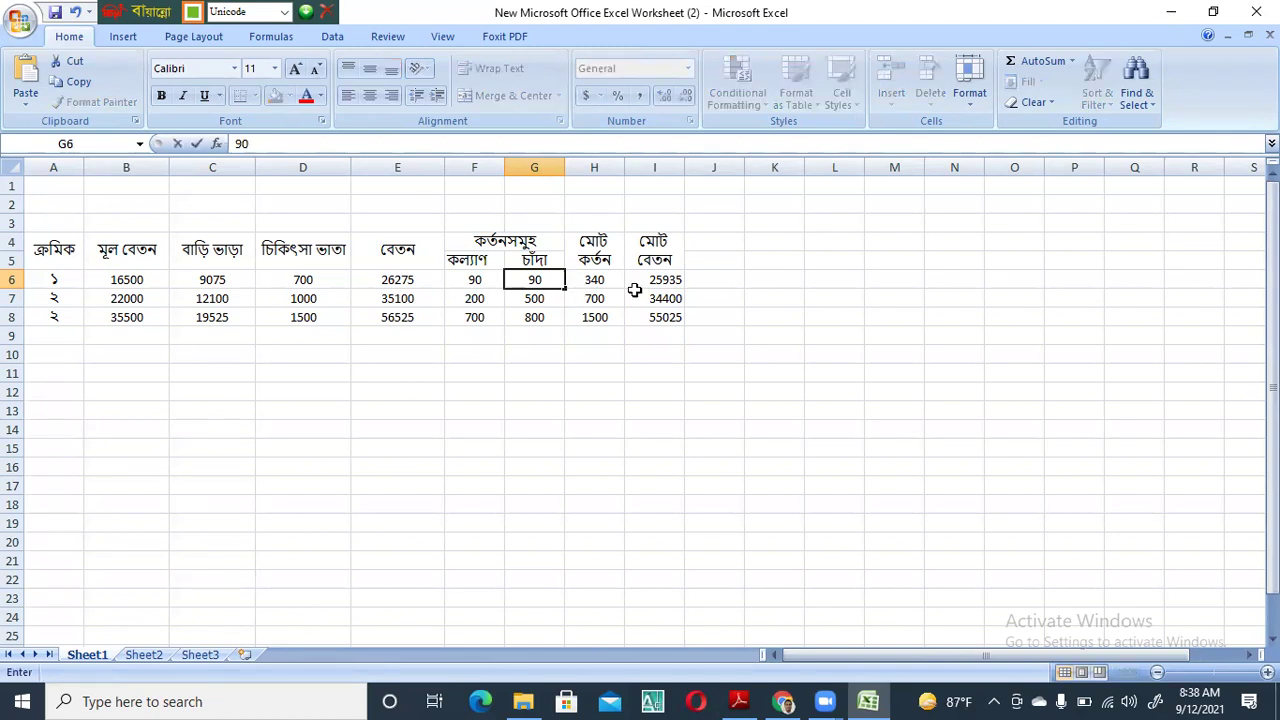
{"action": "left_click", "coordinate": [645, 283]}
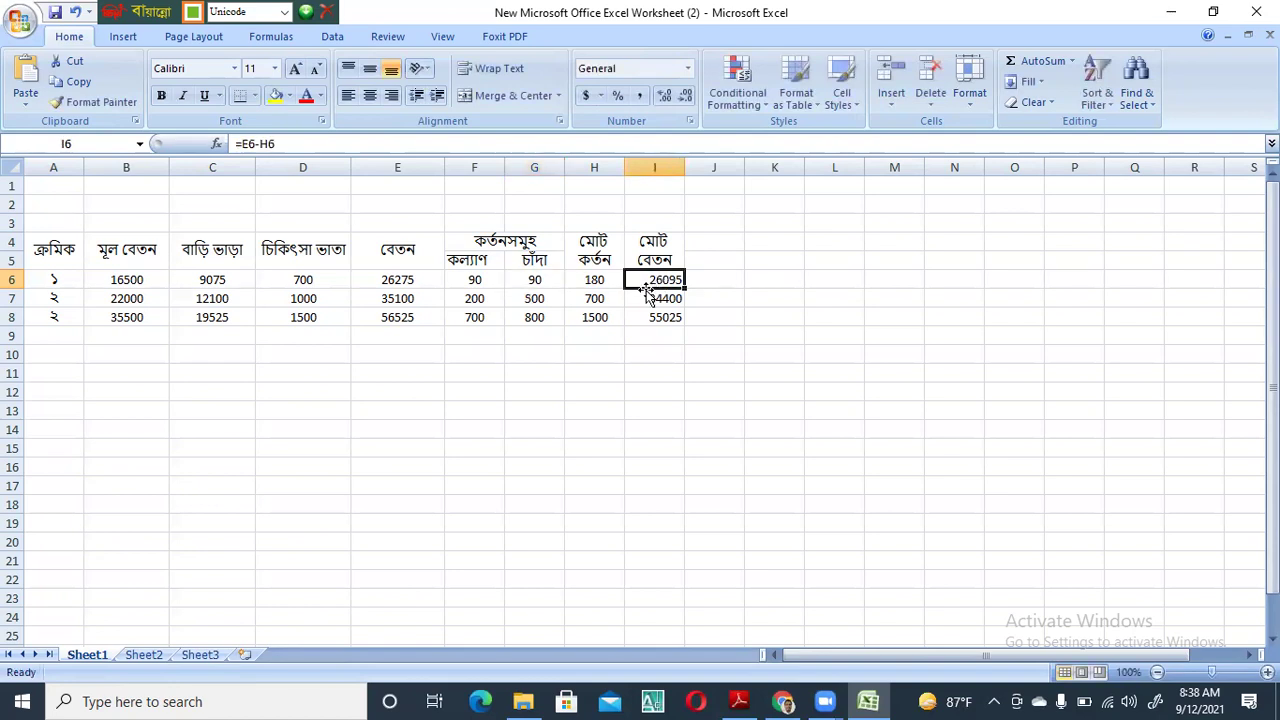
{"action": "left_click", "coordinate": [544, 300]}
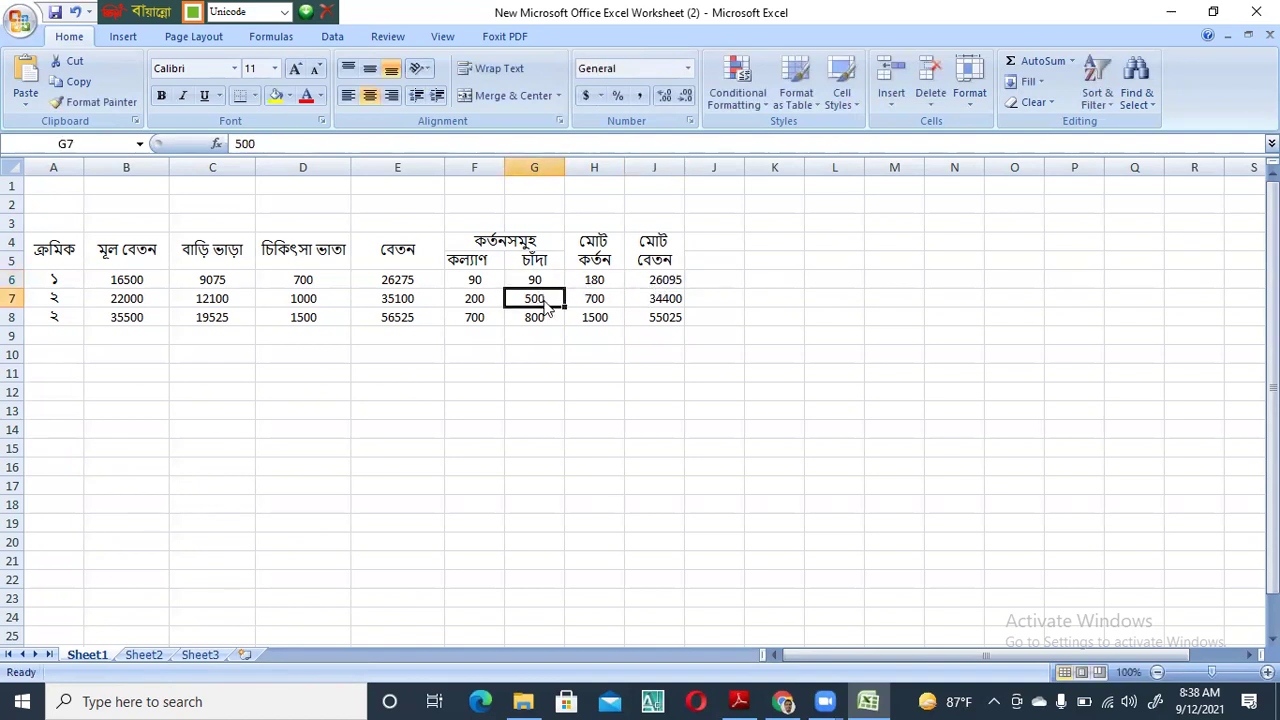
{"action": "type", "text": "90"}
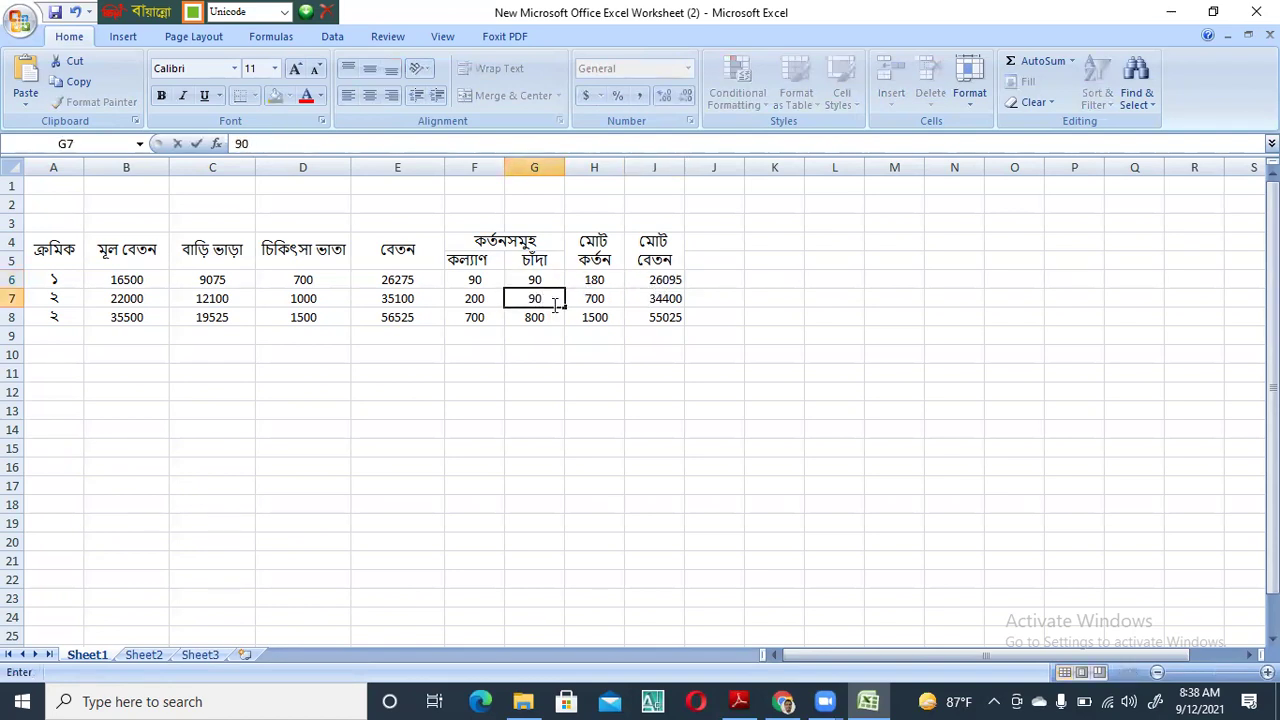
{"action": "left_click", "coordinate": [548, 316]}
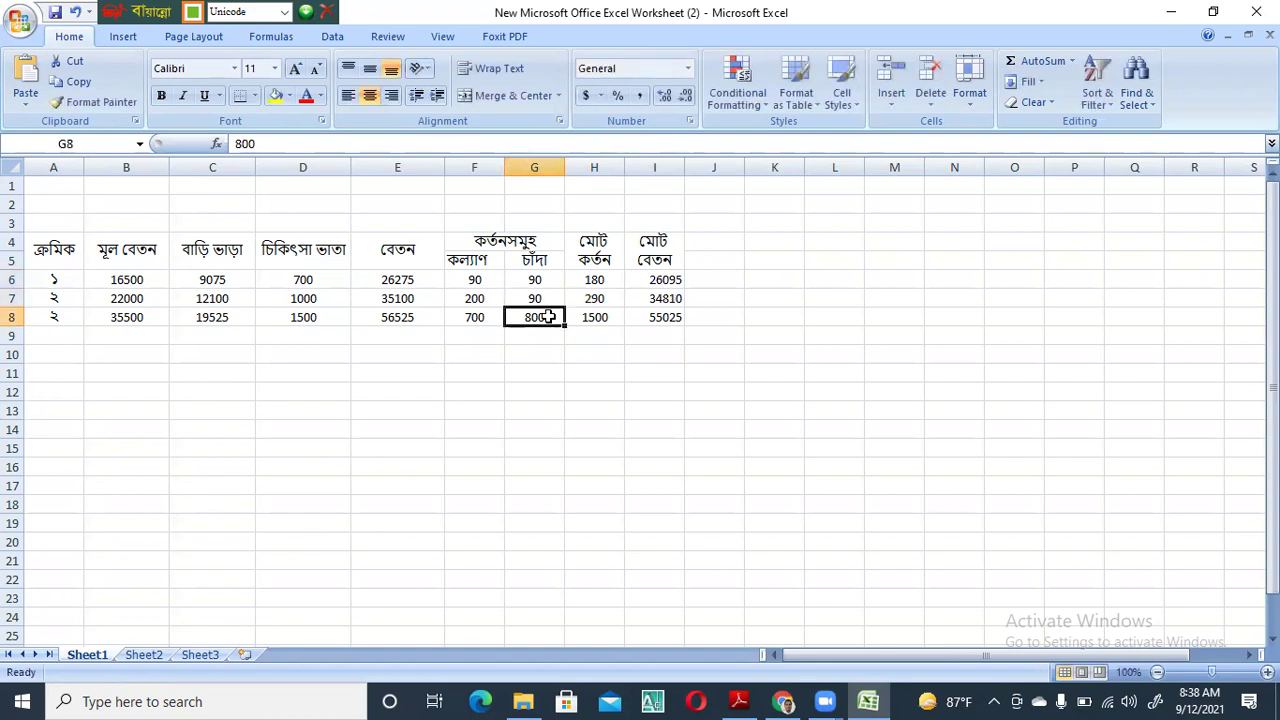
{"action": "type", "text": "90"}
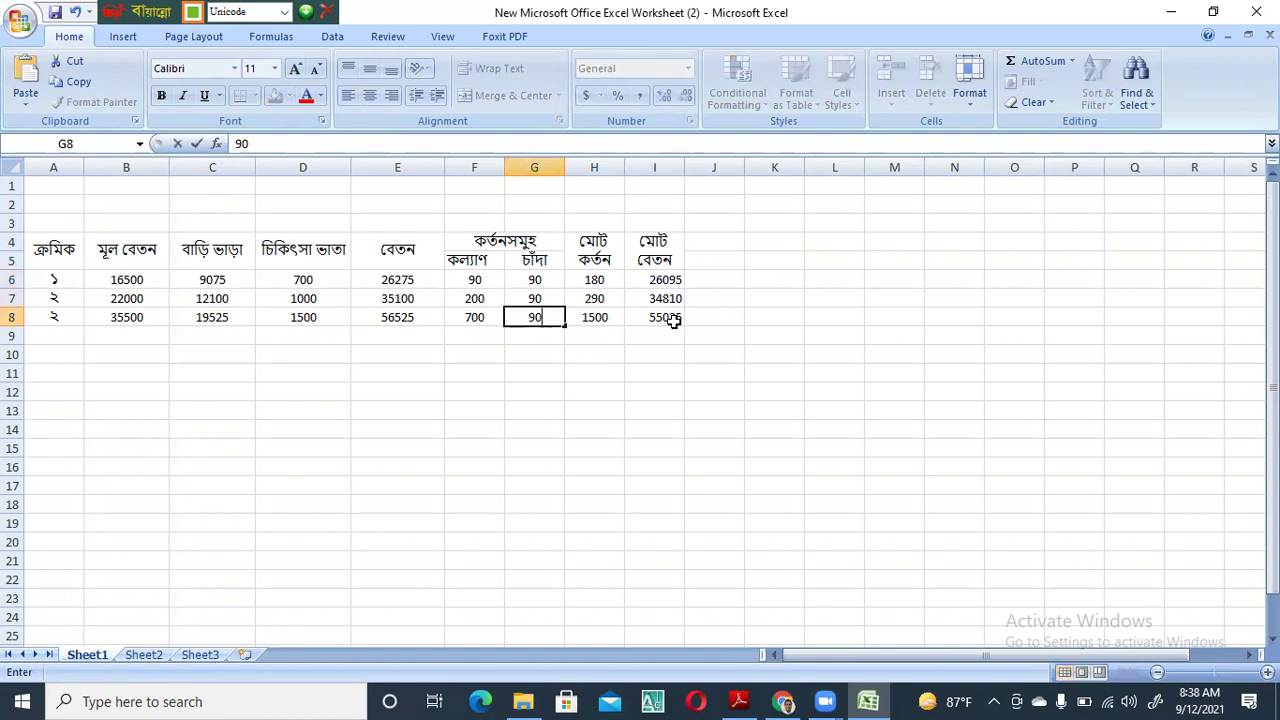
{"action": "left_click", "coordinate": [673, 320]}
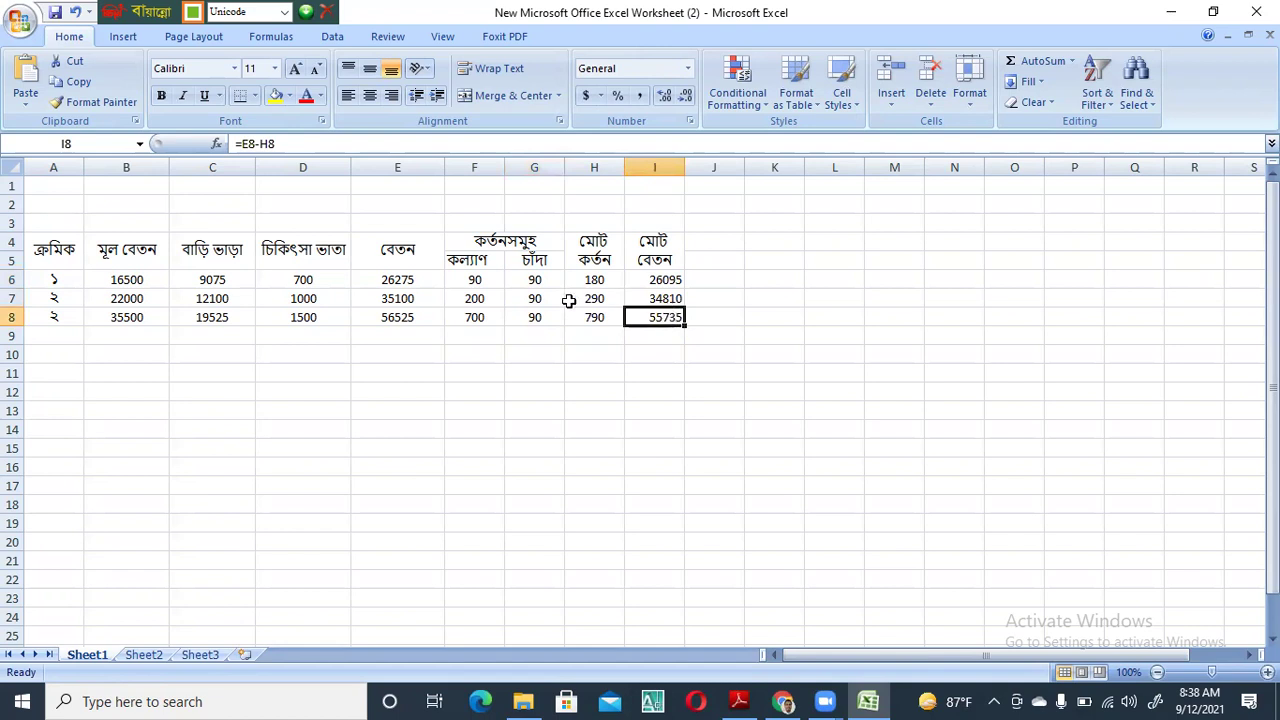